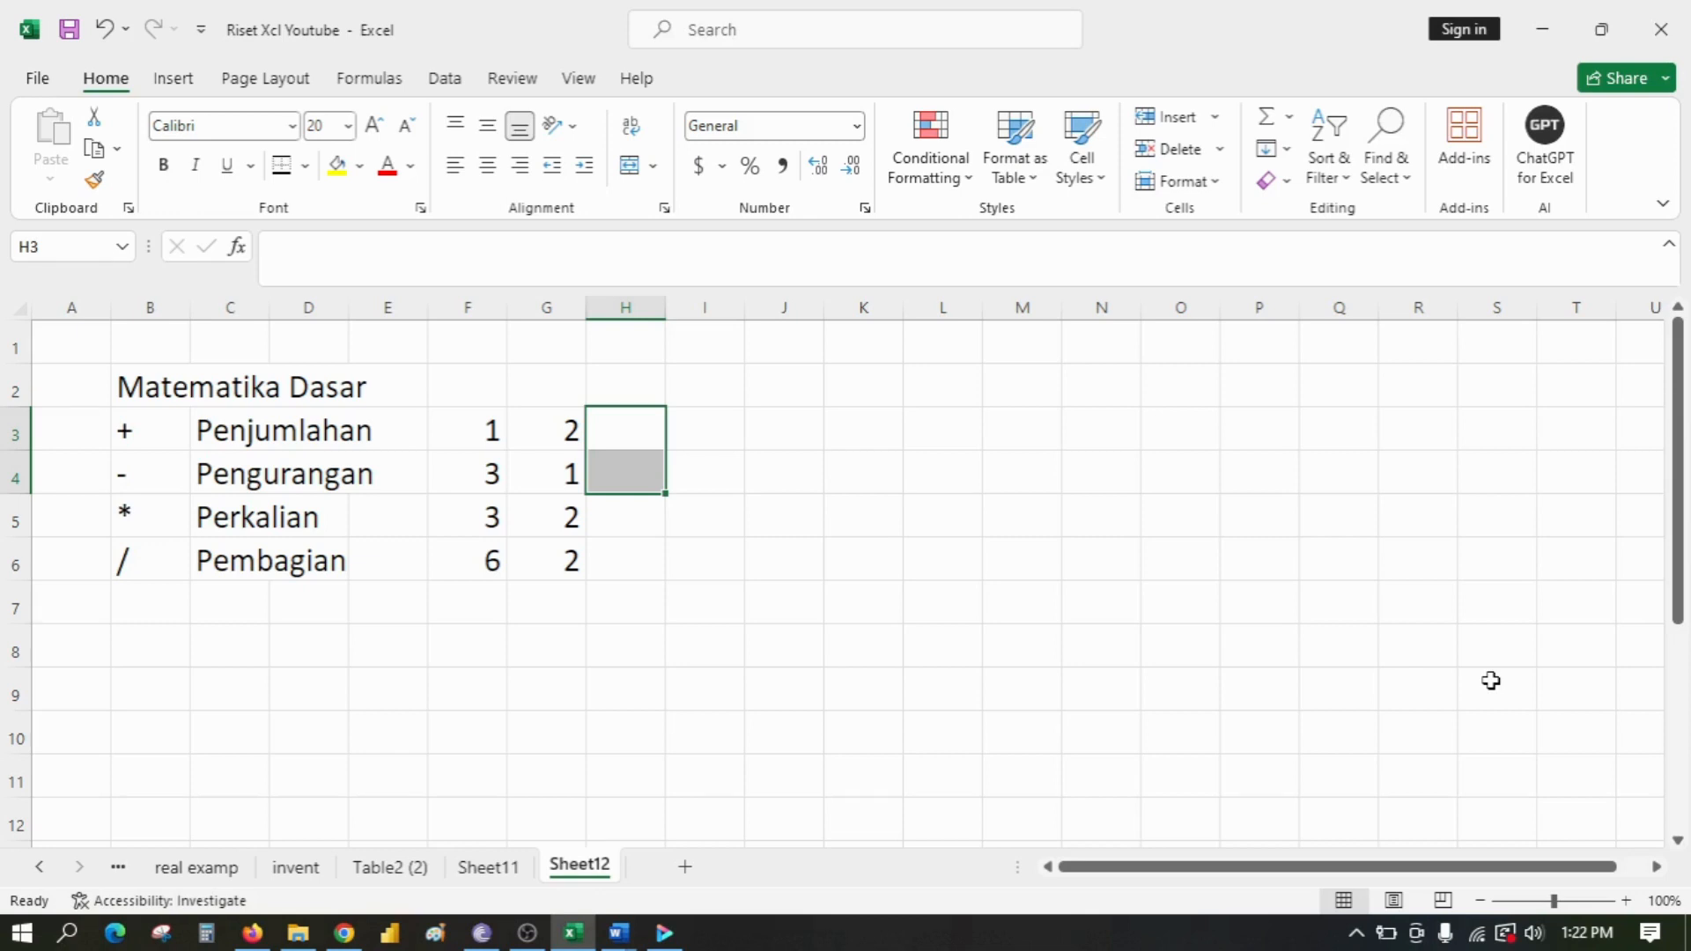
Step: Examine the Penjumlahan row's operands in F3 and G3 and its operator symbol in B3, ending on H3
{"action": "key", "text": "Left"}
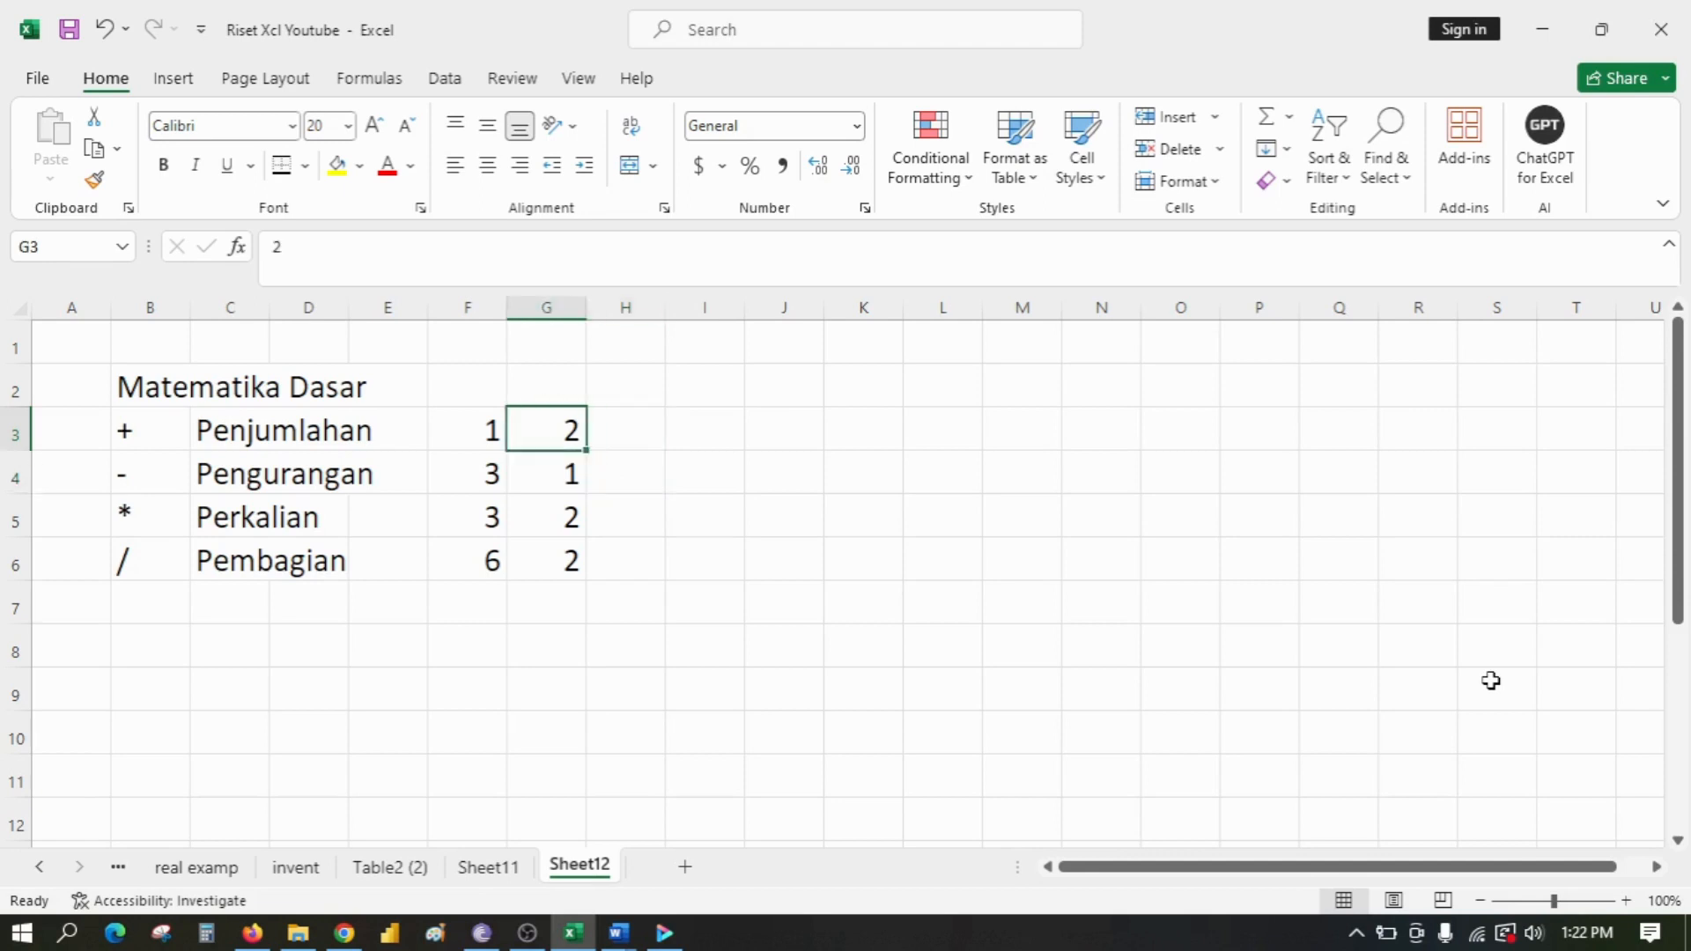
{"action": "key", "text": "Left"}
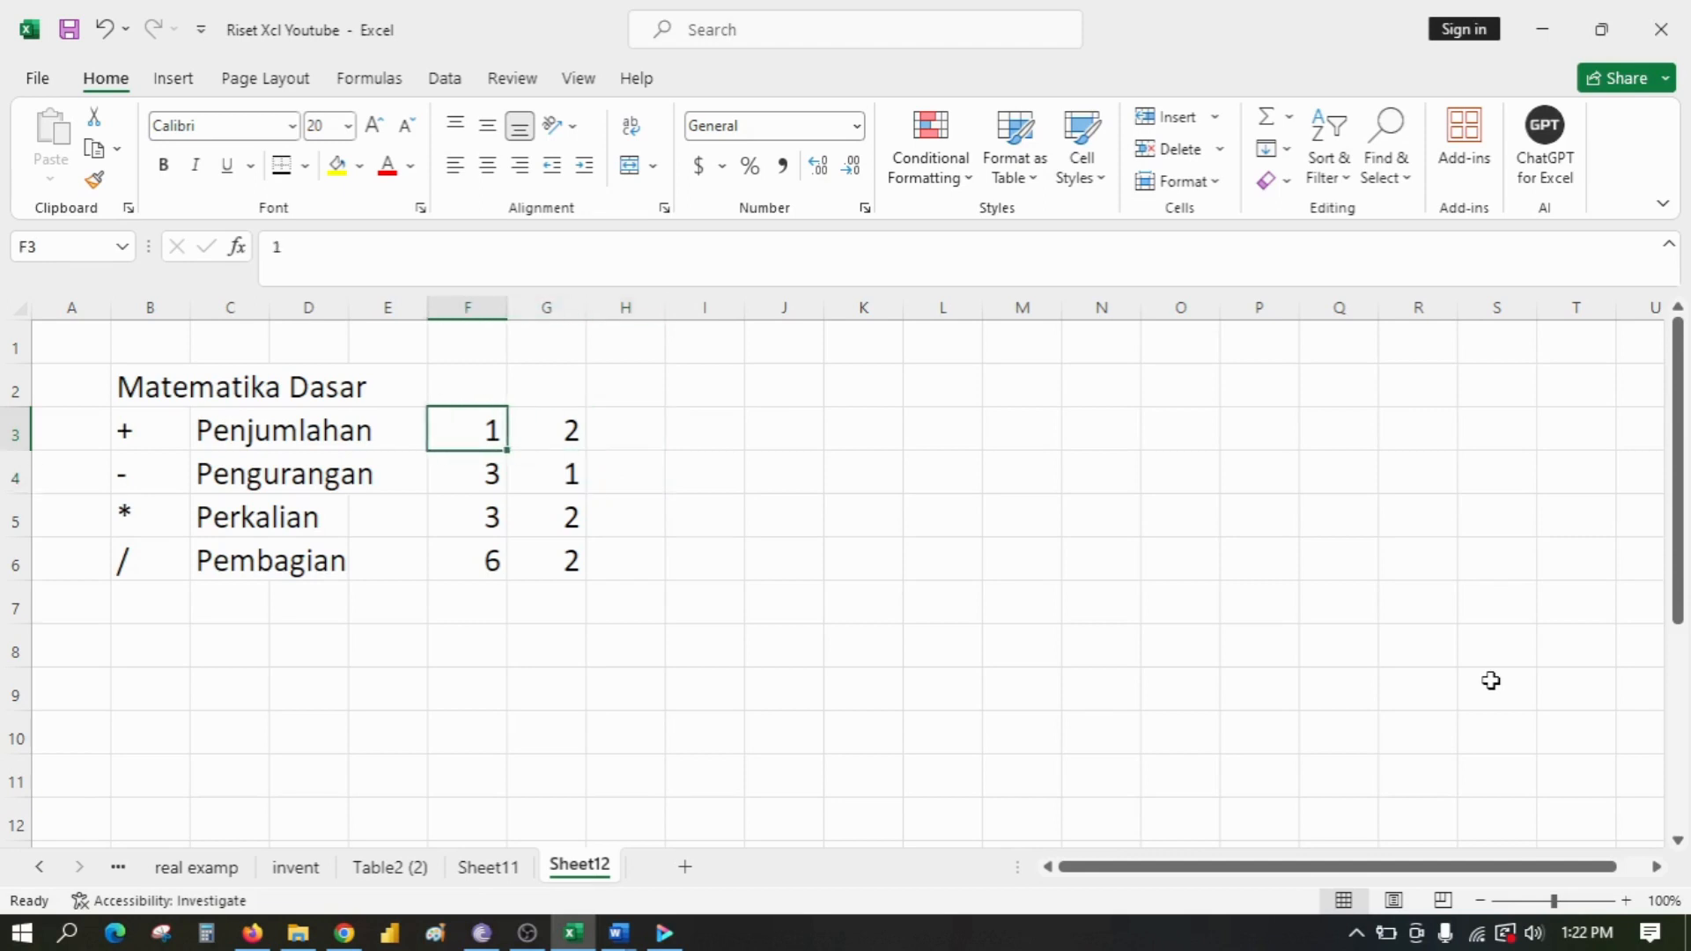
{"action": "key", "text": "Right"}
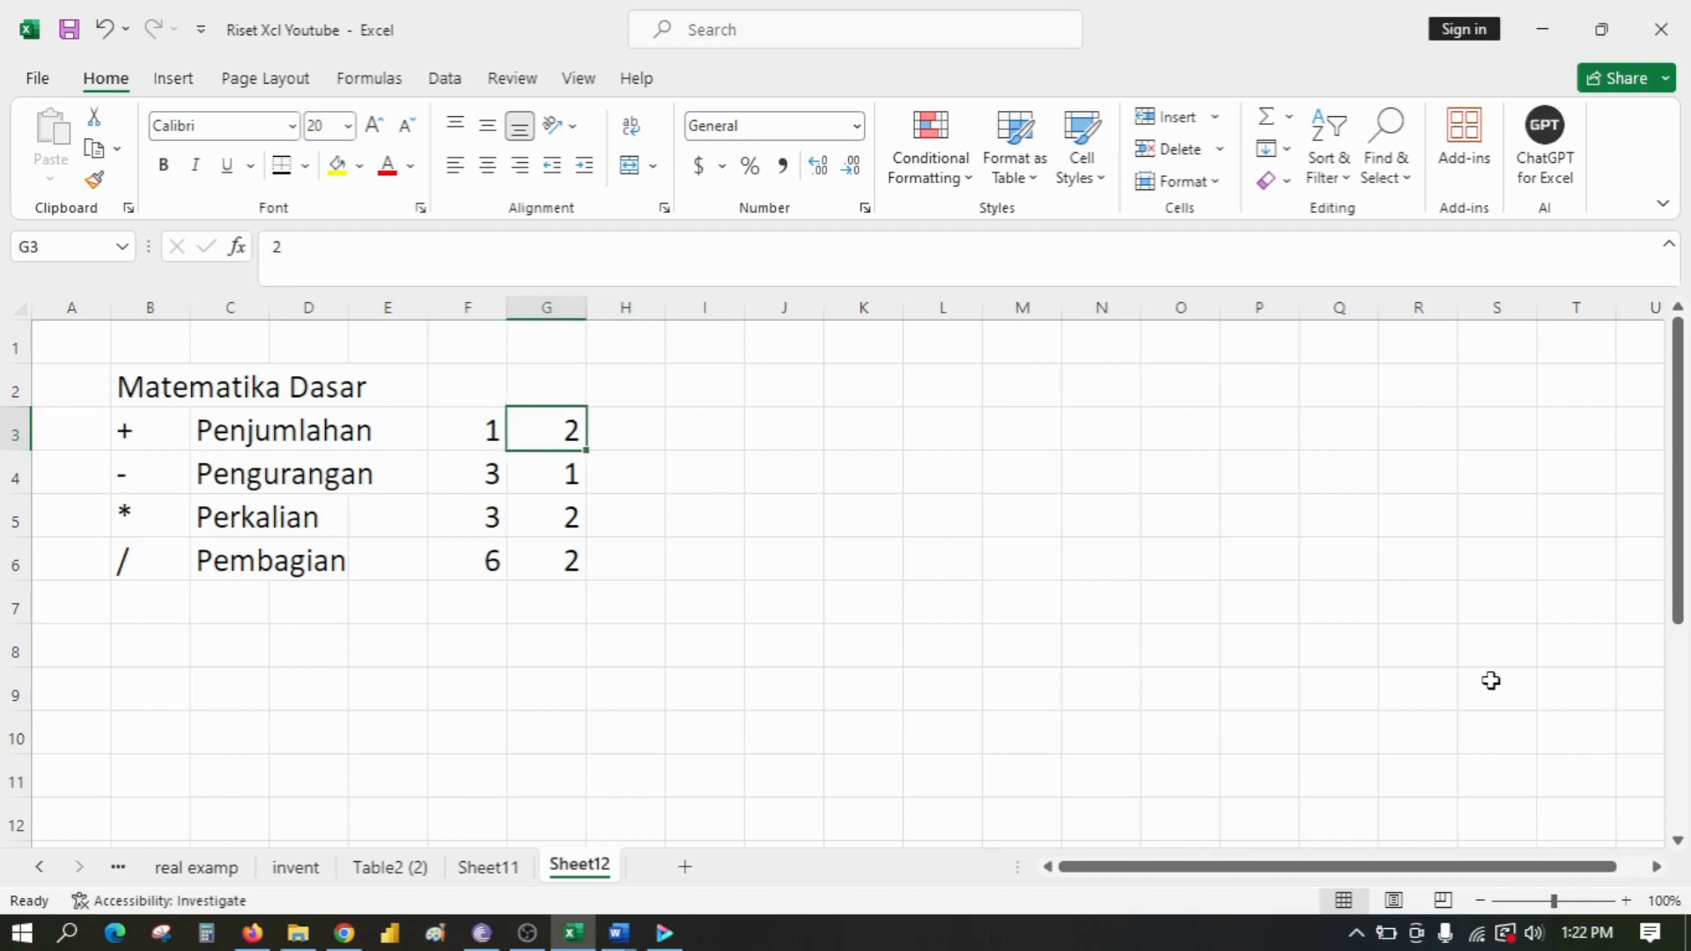
{"action": "key", "text": "Left"}
{"action": "key", "text": "Left"}
{"action": "key", "text": "Left"}
{"action": "key", "text": "Left"}
{"action": "key", "text": "Left"}
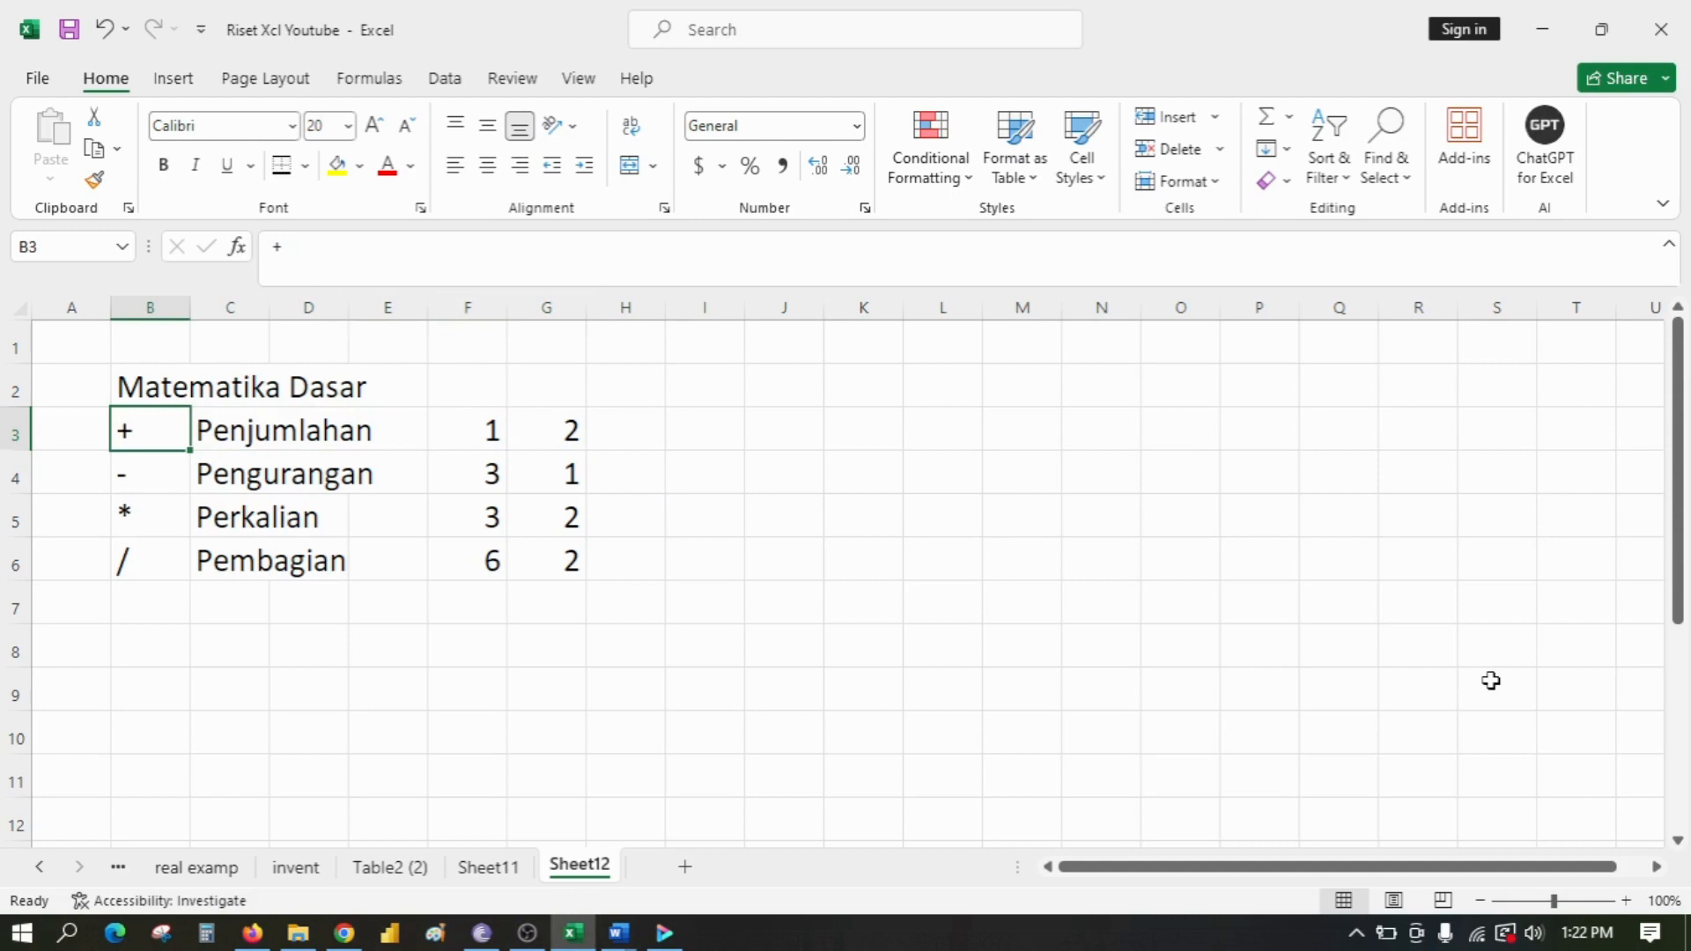
{"action": "key", "text": "Right"}
{"action": "key", "text": "Right"}
{"action": "key", "text": "Right"}
{"action": "key", "text": "Right"}
{"action": "key", "text": "Right"}
{"action": "key", "text": "Right"}
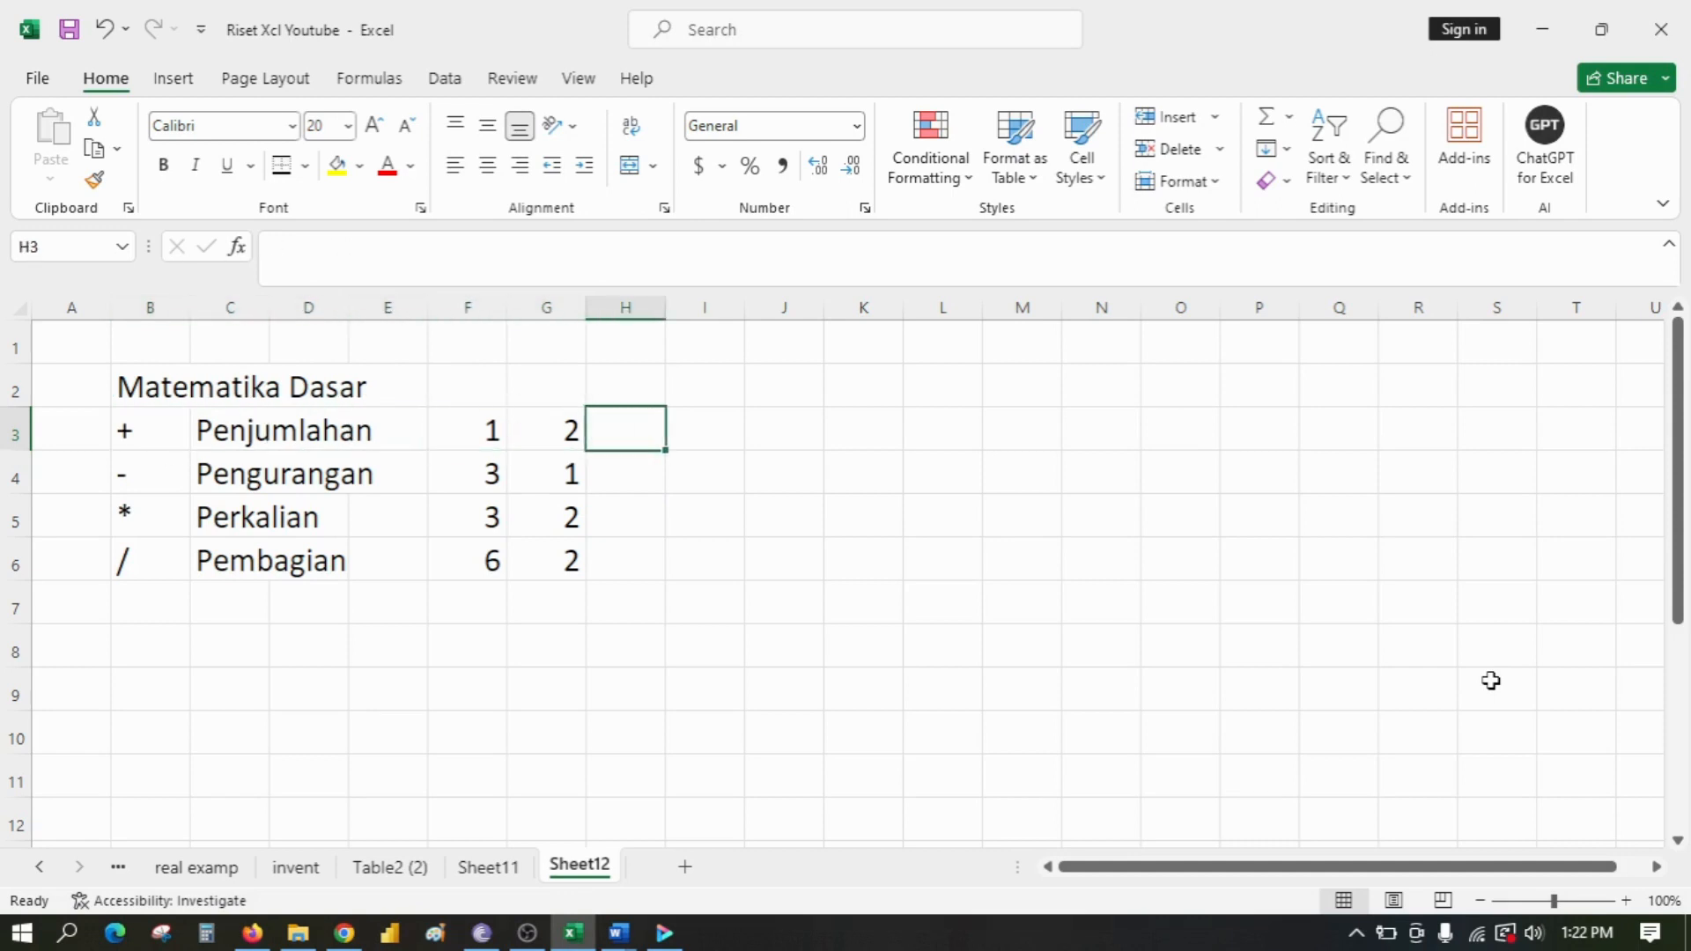
Step: Enter the addition formula +F3+G3 in cell H3 of the Penjumlahan row
{"action": "type", "text": "+"}
{"action": "key", "text": "Left"}
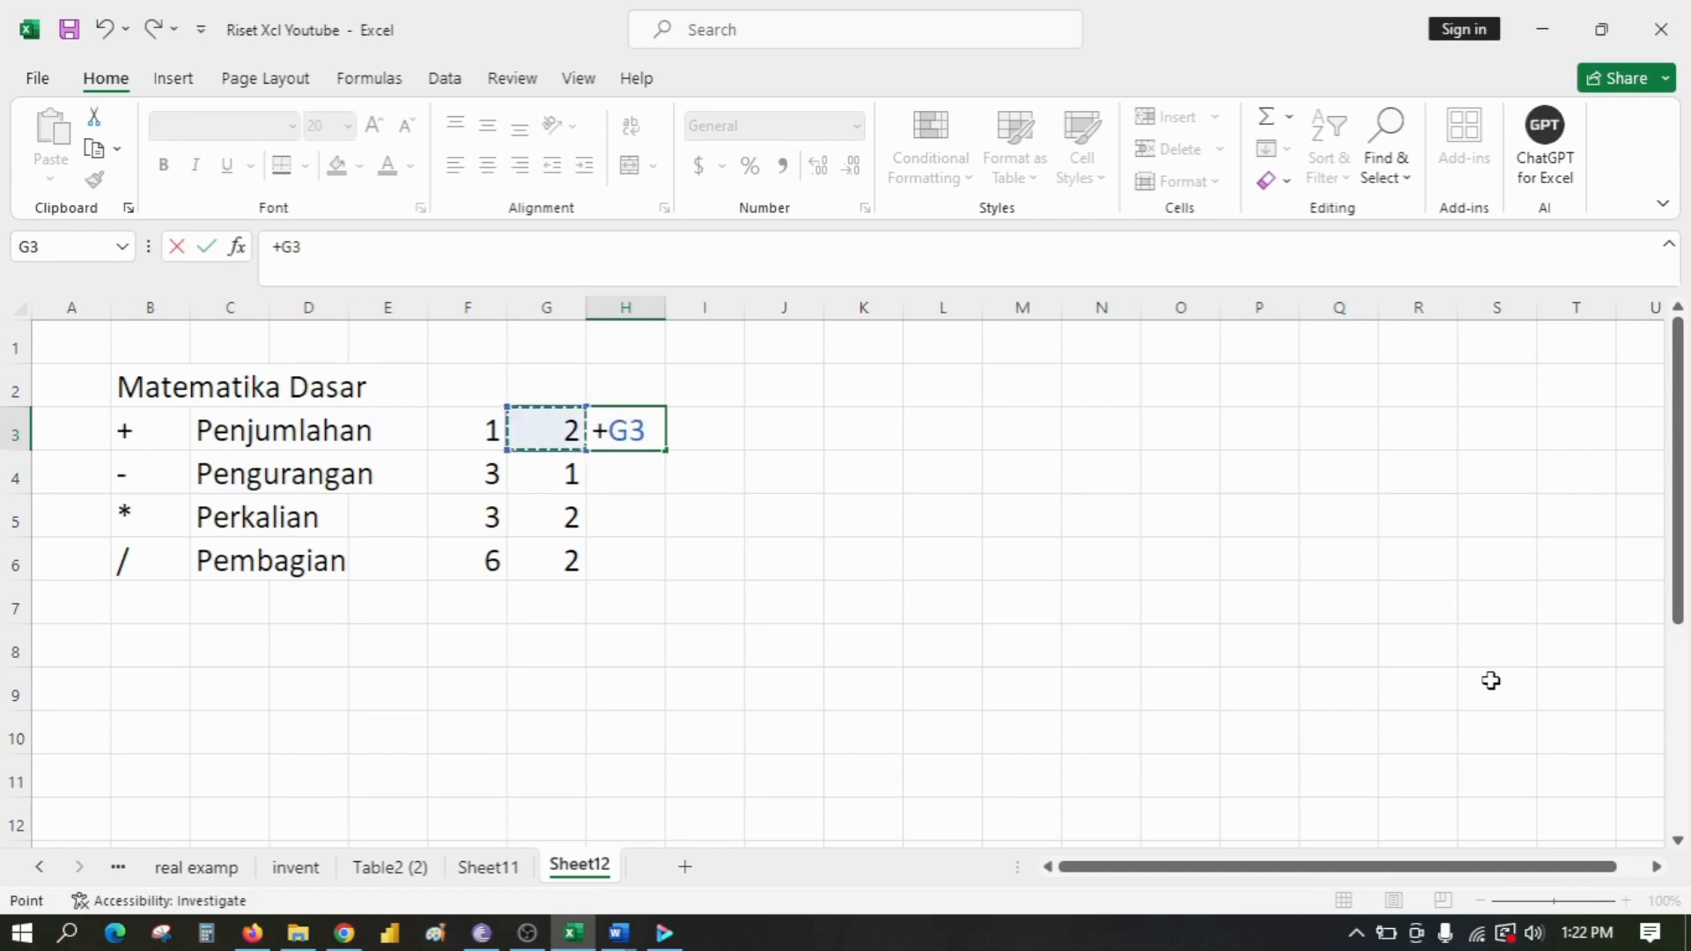
{"action": "key", "text": "Left"}
{"action": "type", "text": "+"}
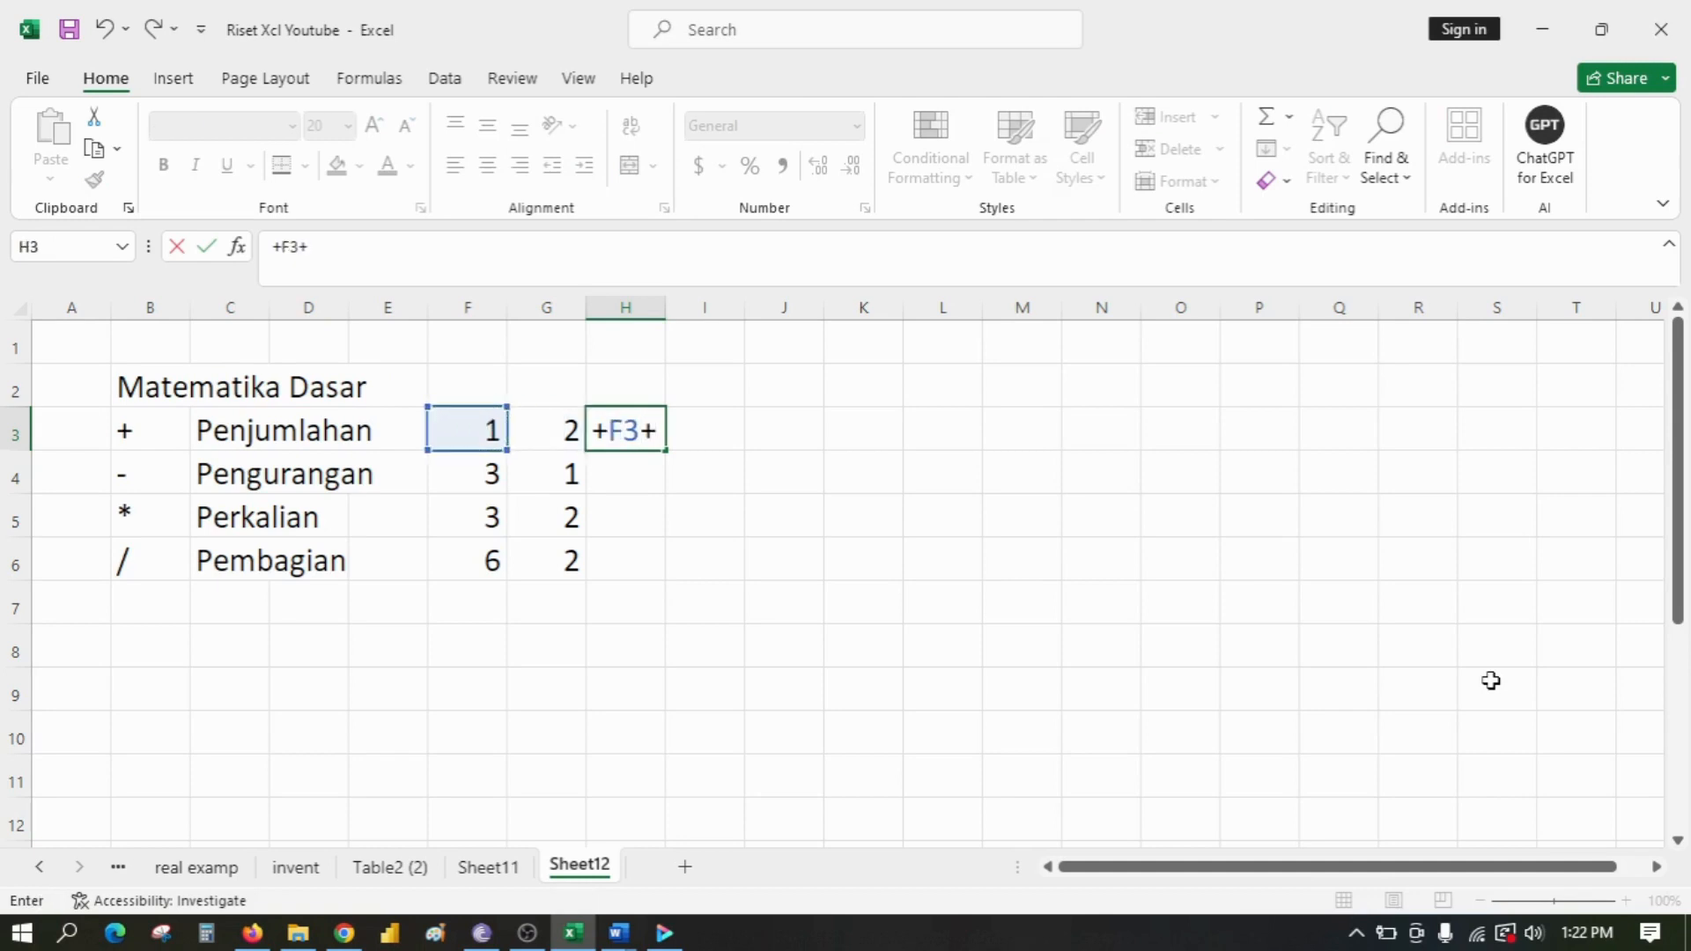
{"action": "key", "text": "Left"}
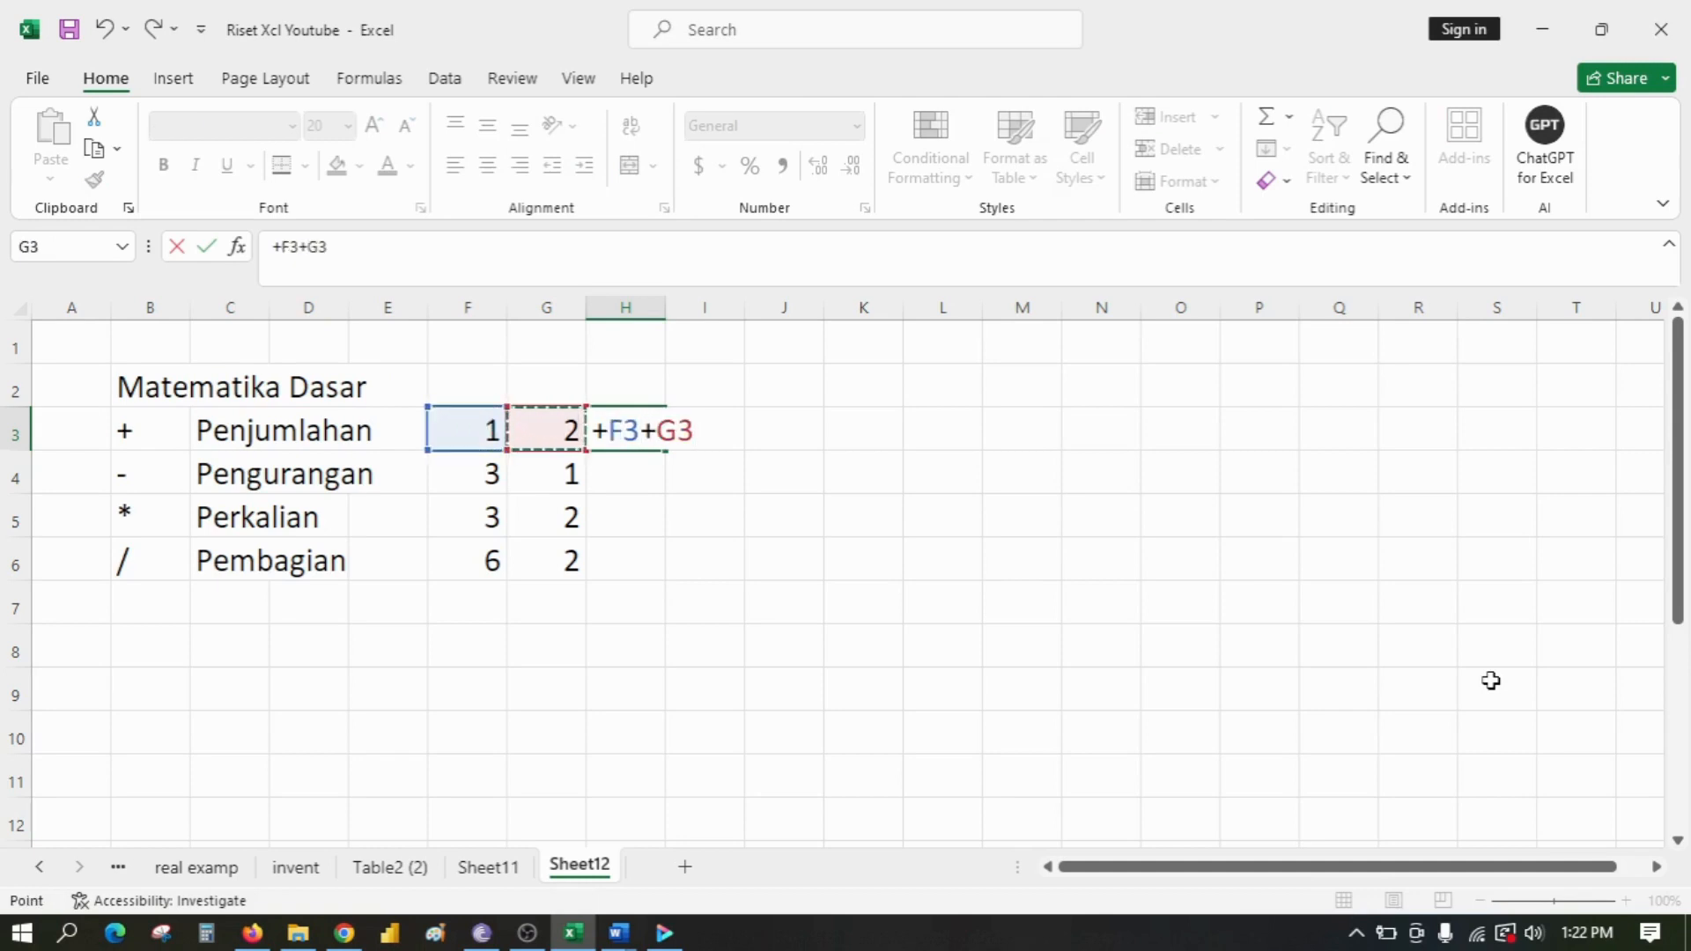
{"action": "key", "text": "Return"}
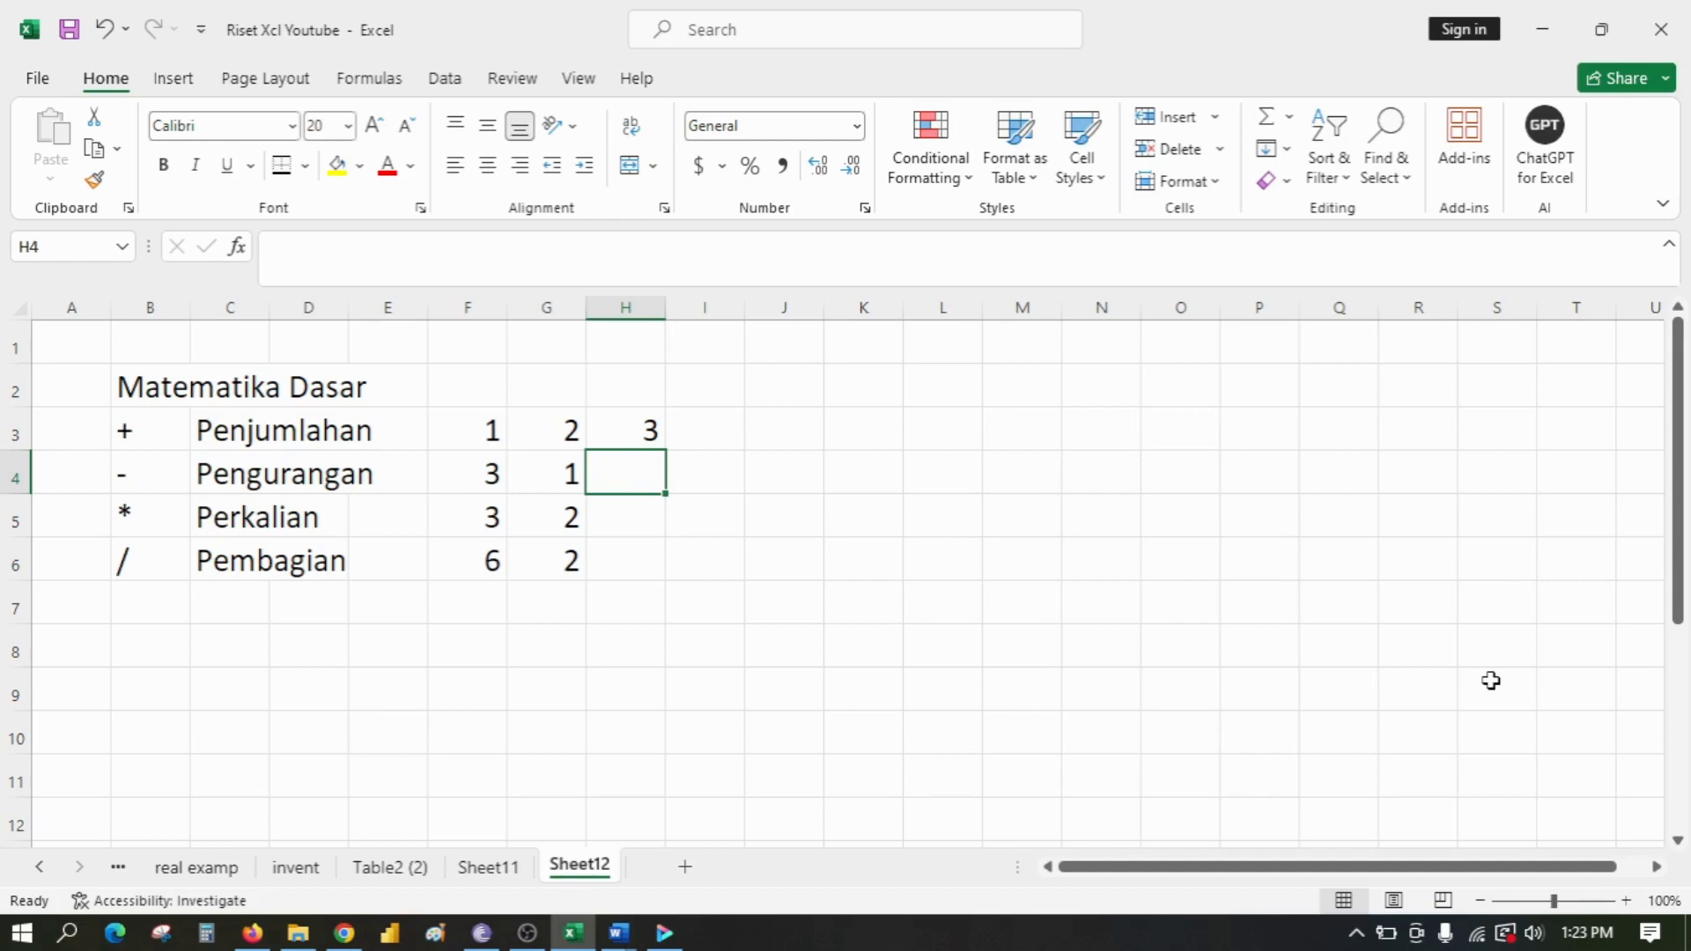
Step: Examine the Pengurangan row from H4 across to its operator symbol in B4, and return to H4
{"action": "key", "text": "Left"}
{"action": "key", "text": "Left"}
{"action": "key", "text": "Left"}
{"action": "key", "text": "Left"}
{"action": "key", "text": "Left"}
{"action": "key", "text": "Left"}
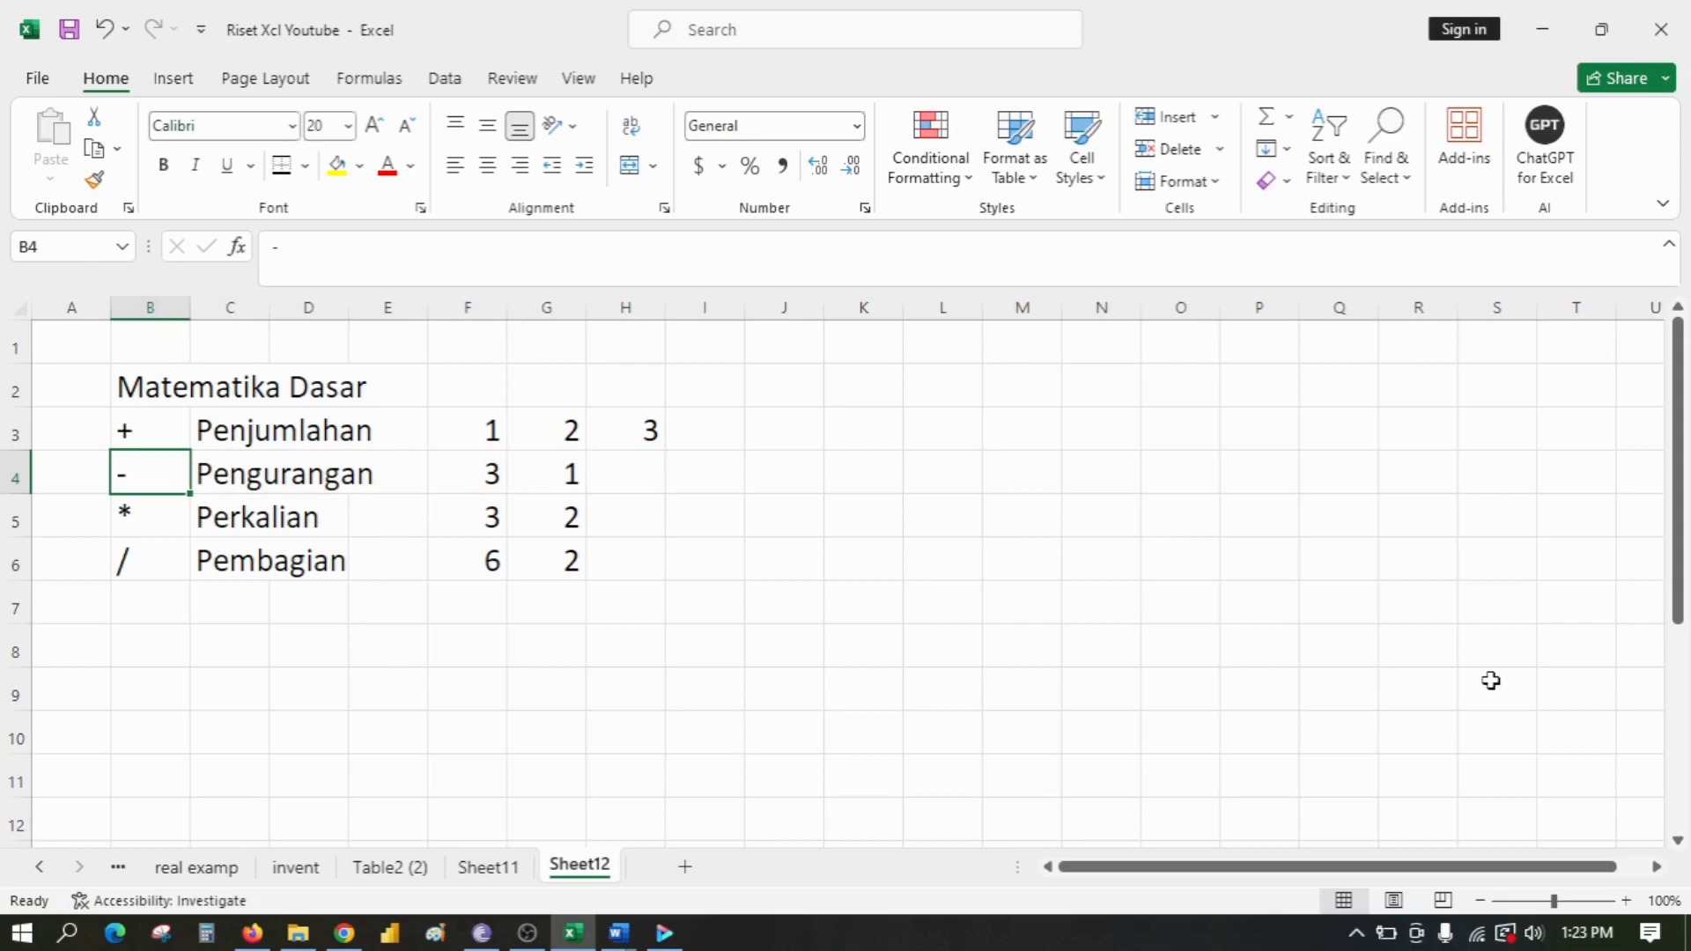
{"action": "key", "text": "Right"}
{"action": "key", "text": "Right"}
{"action": "key", "text": "Right"}
{"action": "key", "text": "Right"}
{"action": "key", "text": "Right"}
{"action": "key", "text": "Right"}
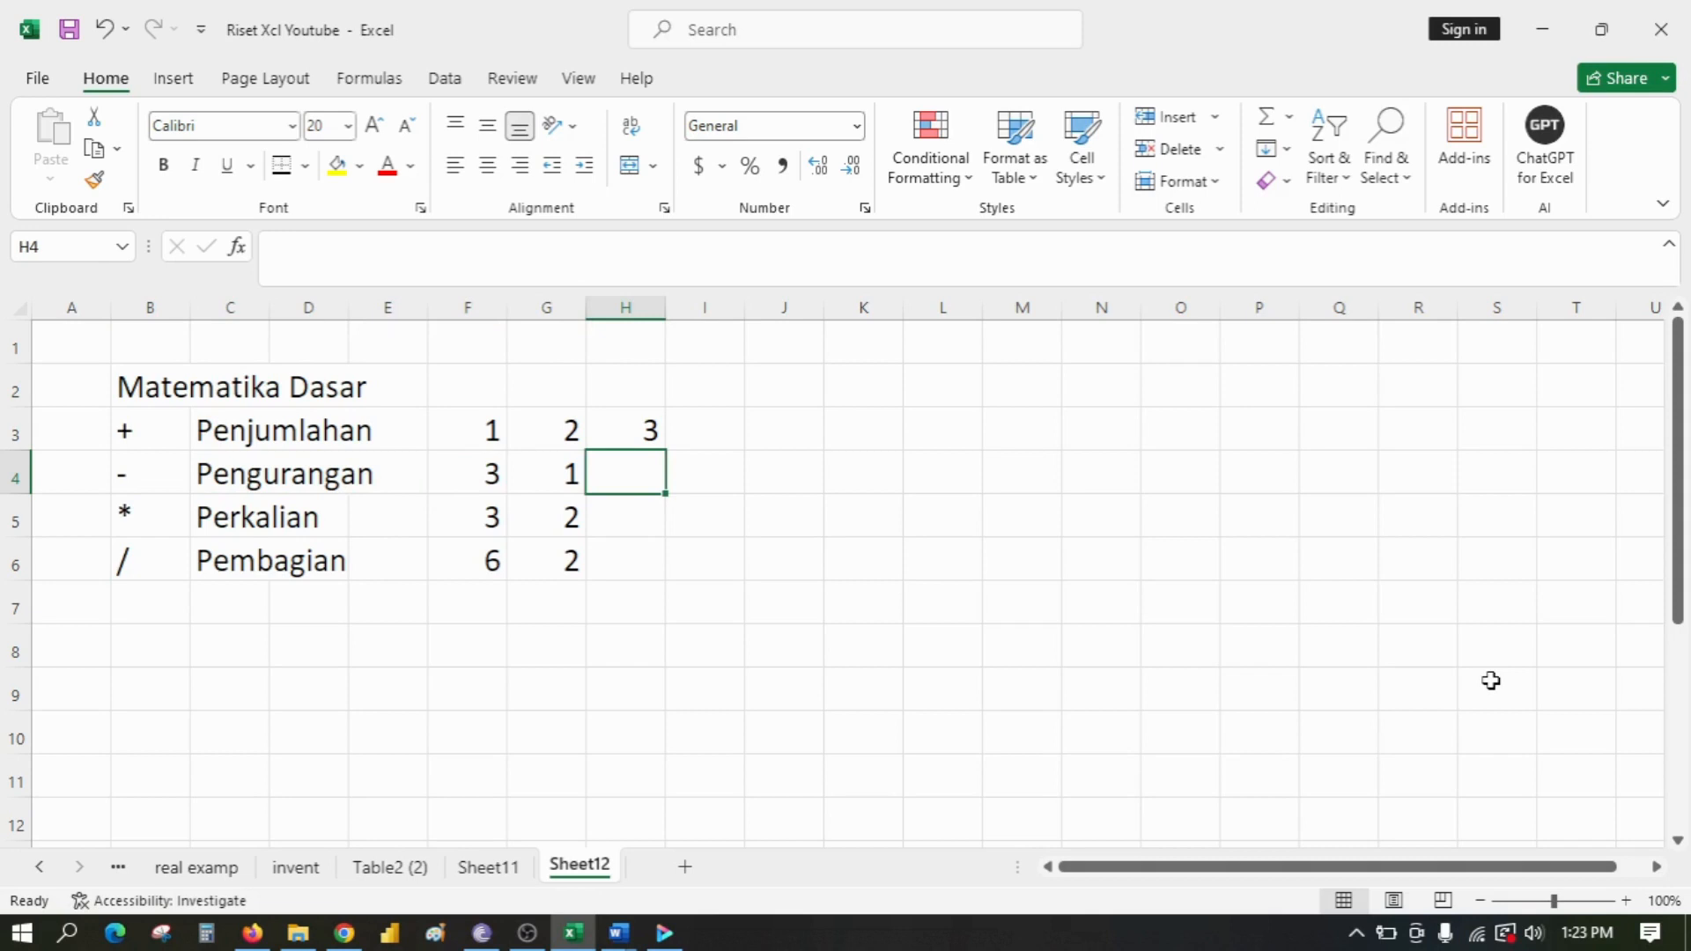
Step: Enter the subtraction formula +F4-G4 in cell H4 of the Pengurangan row
{"action": "type", "text": "+"}
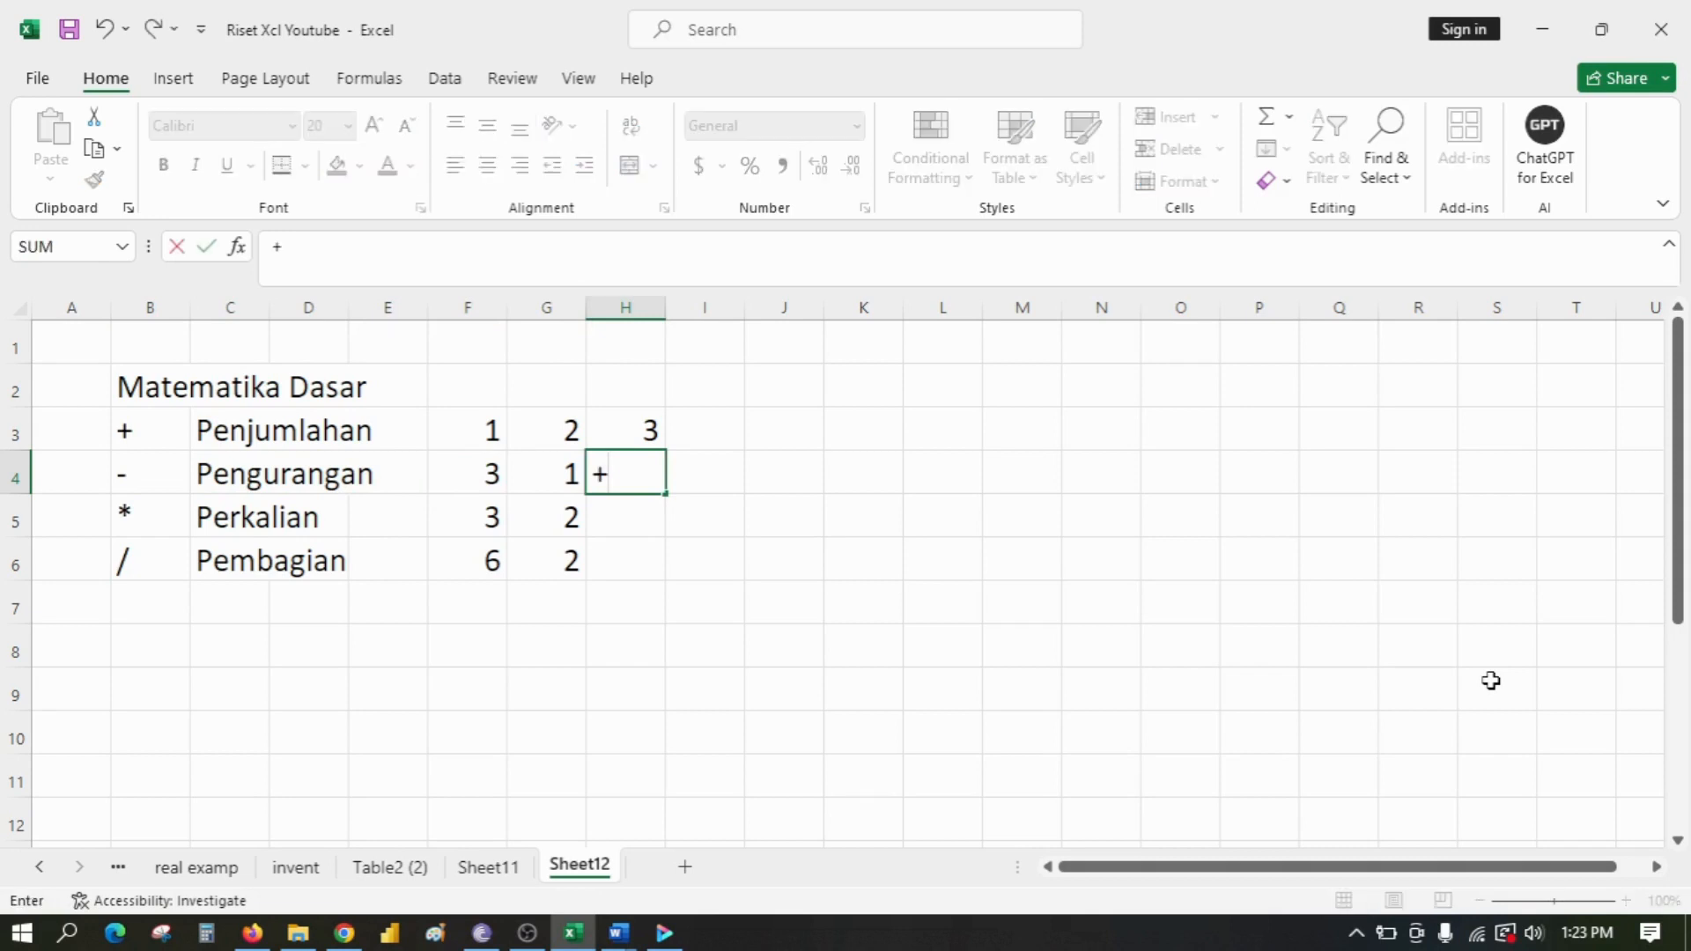
{"action": "key", "text": "Left"}
{"action": "key", "text": "Left"}
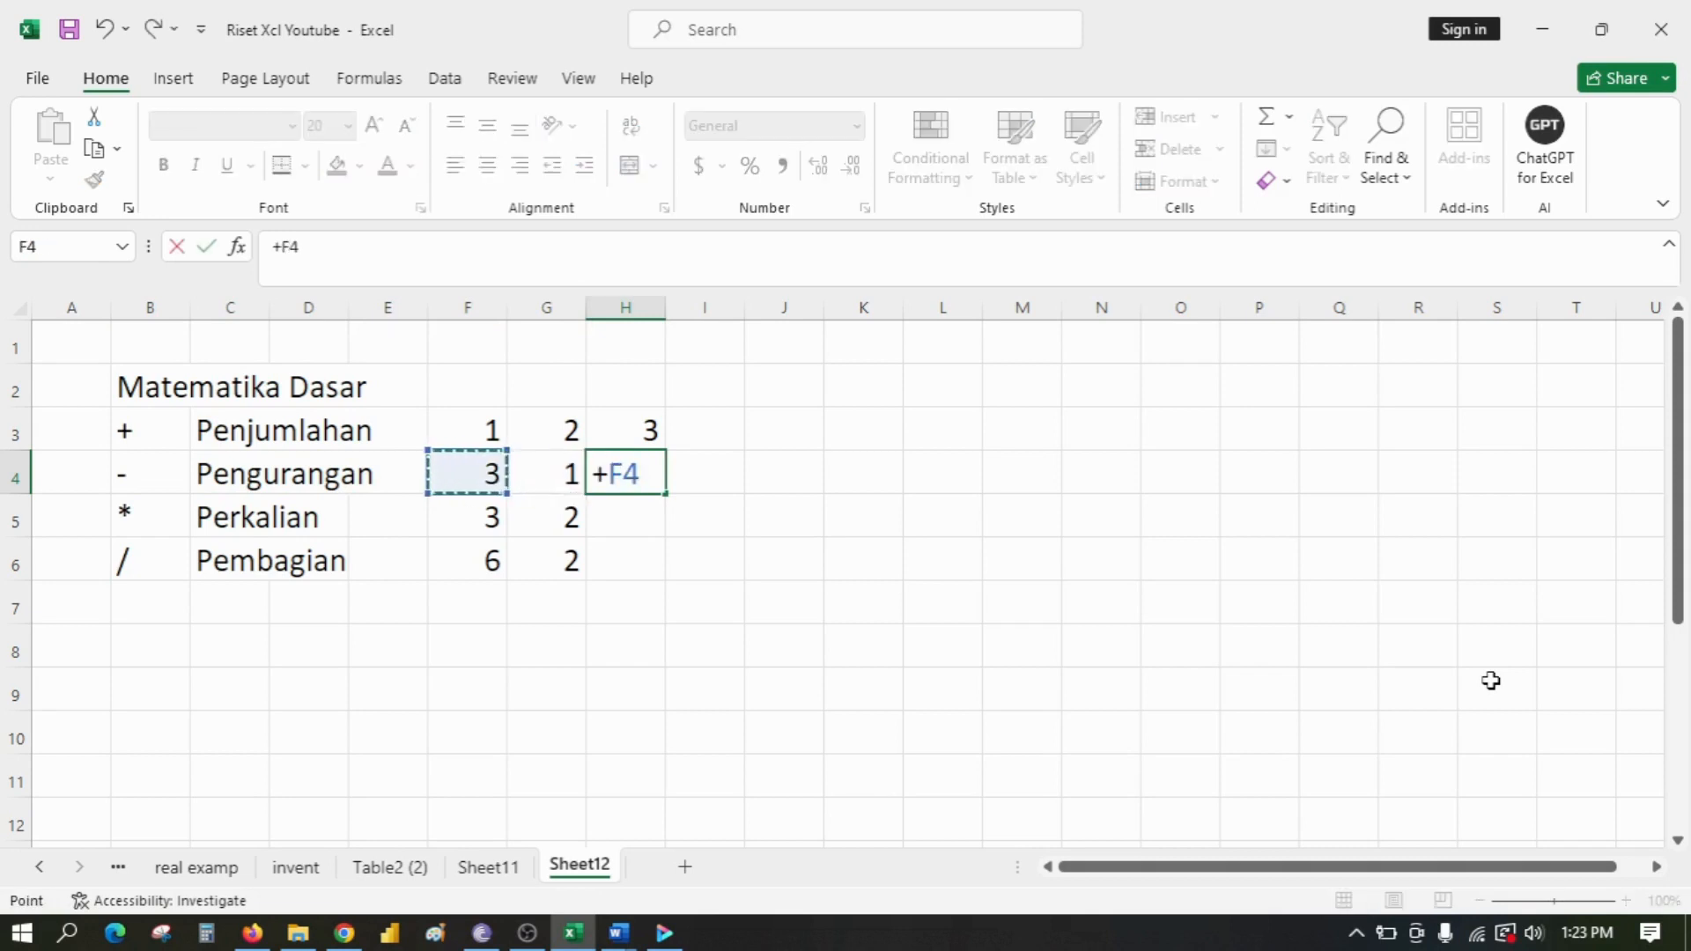
{"action": "type", "text": "-"}
{"action": "key", "text": "Left"}
{"action": "key", "text": "Return"}
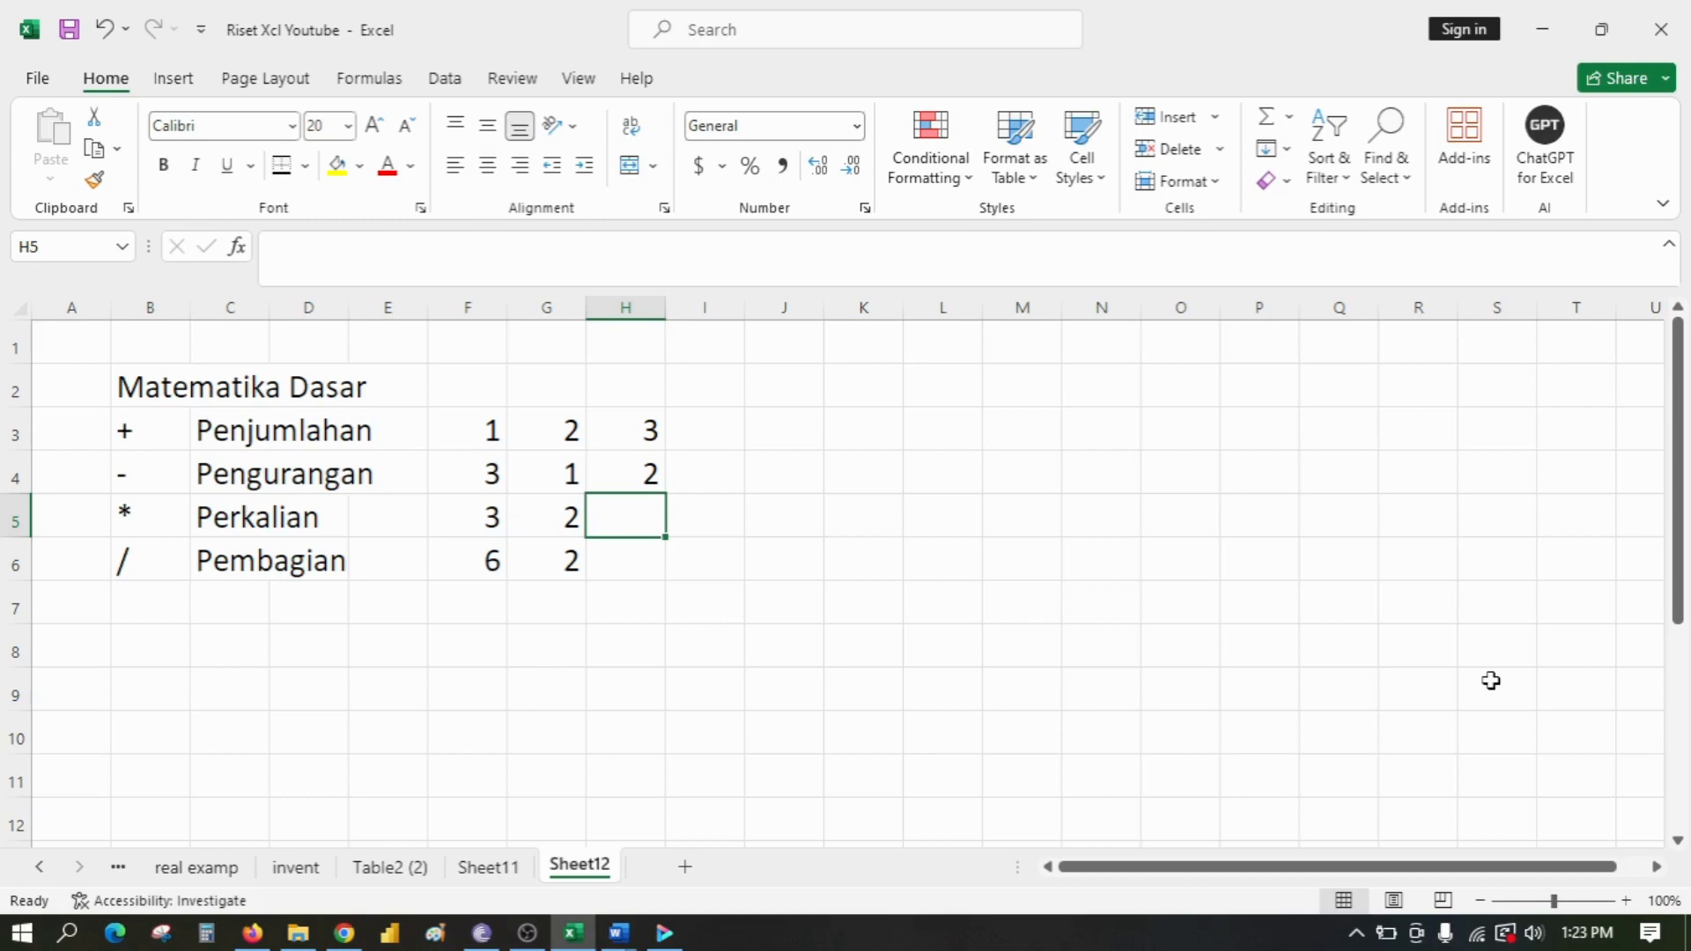
Step: Examine the Perkalian row from H5 across to its operator symbol in B5, and return to H5
{"action": "key", "text": "Left"}
{"action": "key", "text": "Left"}
{"action": "key", "text": "Left"}
{"action": "key", "text": "Left"}
{"action": "key", "text": "Left"}
{"action": "key", "text": "Left"}
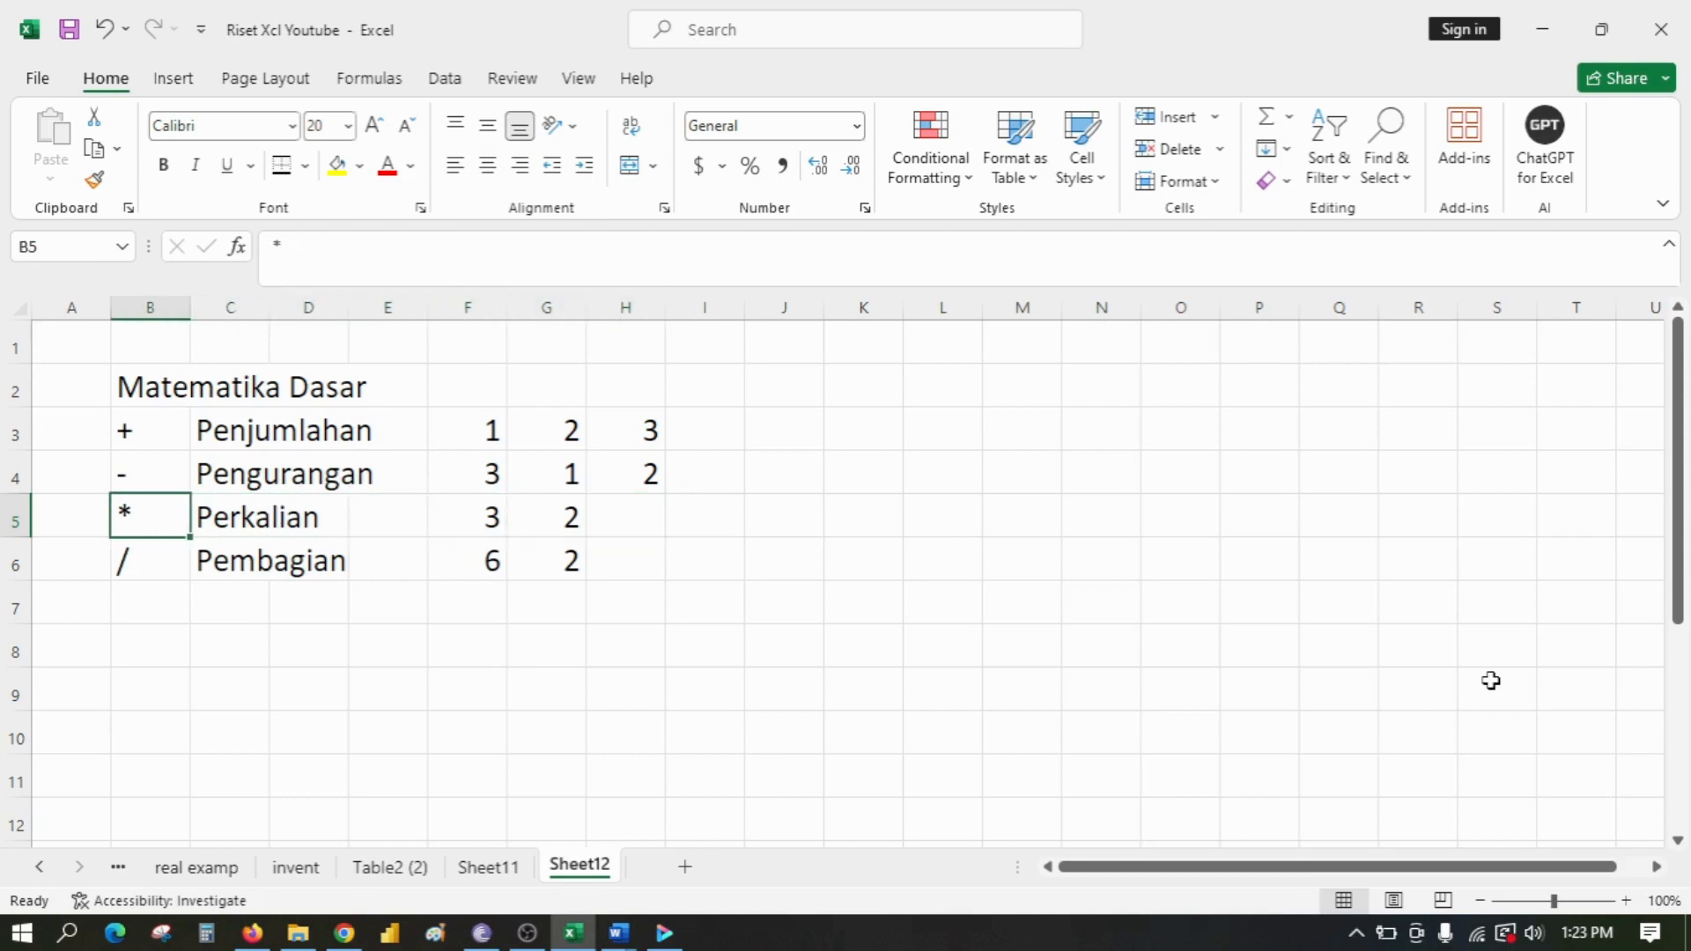
{"action": "key", "text": "Right"}
{"action": "key", "text": "Right"}
{"action": "key", "text": "Right"}
{"action": "key", "text": "Right"}
{"action": "key", "text": "Right"}
{"action": "key", "text": "Right"}
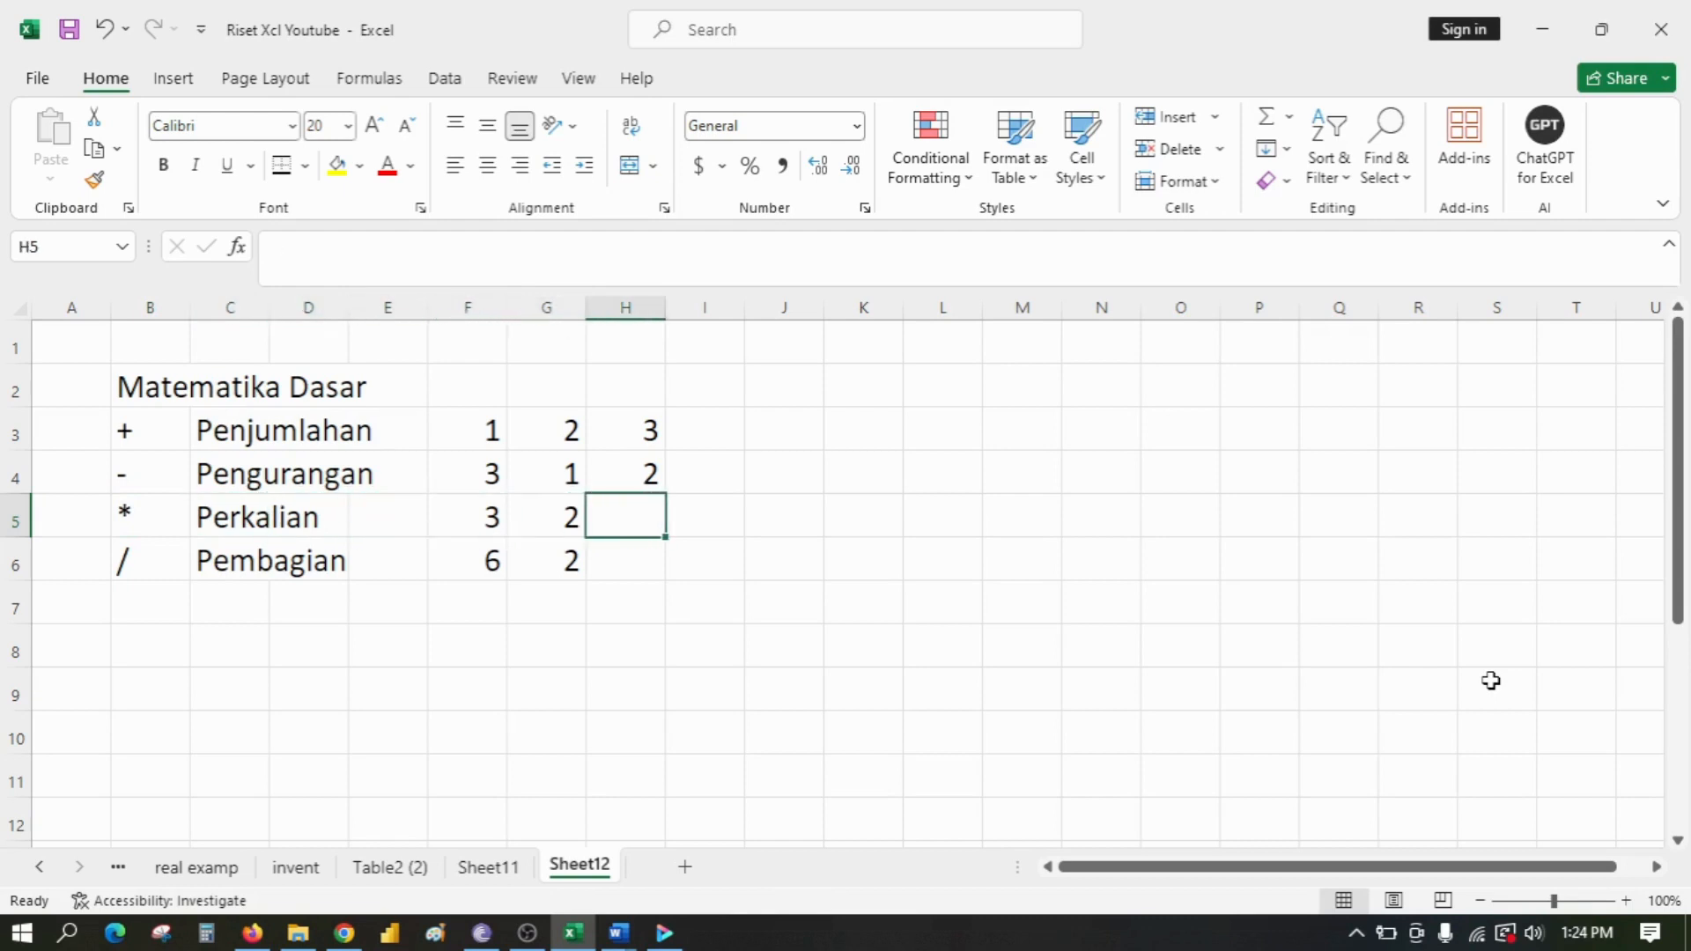
Step: Enter the multiplication formula +F5*G5 in cell H5 of the Perkalian row
{"action": "type", "text": "+"}
{"action": "key", "text": "Left"}
{"action": "key", "text": "Left"}
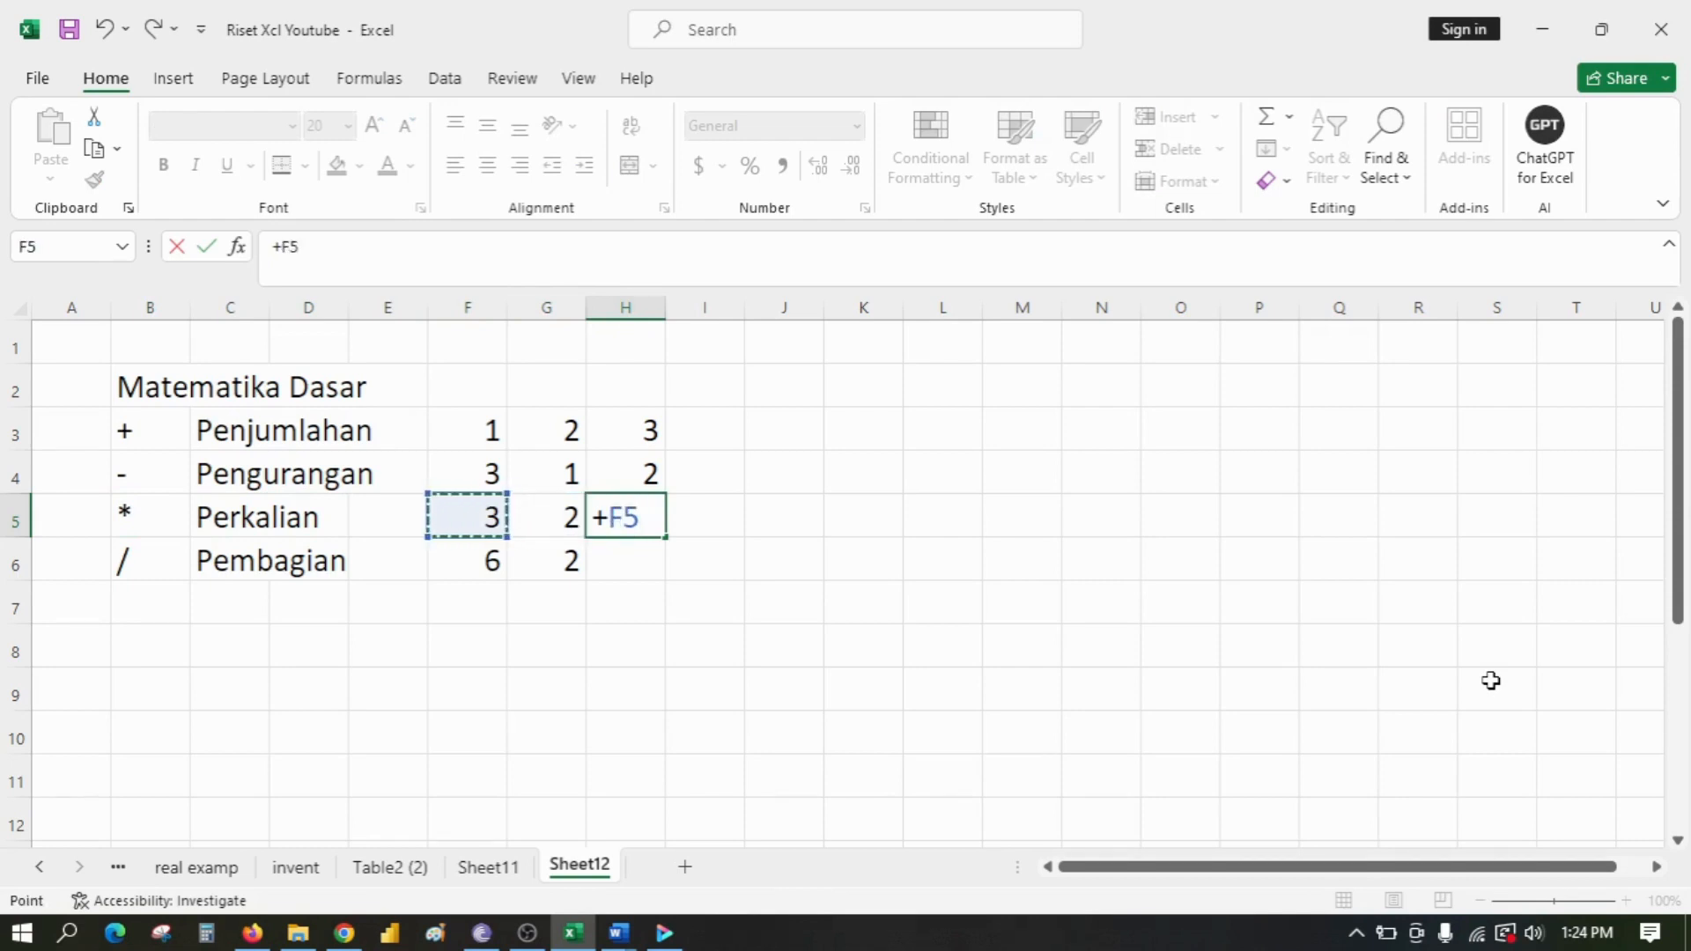
{"action": "type", "text": "*"}
{"action": "key", "text": "Left"}
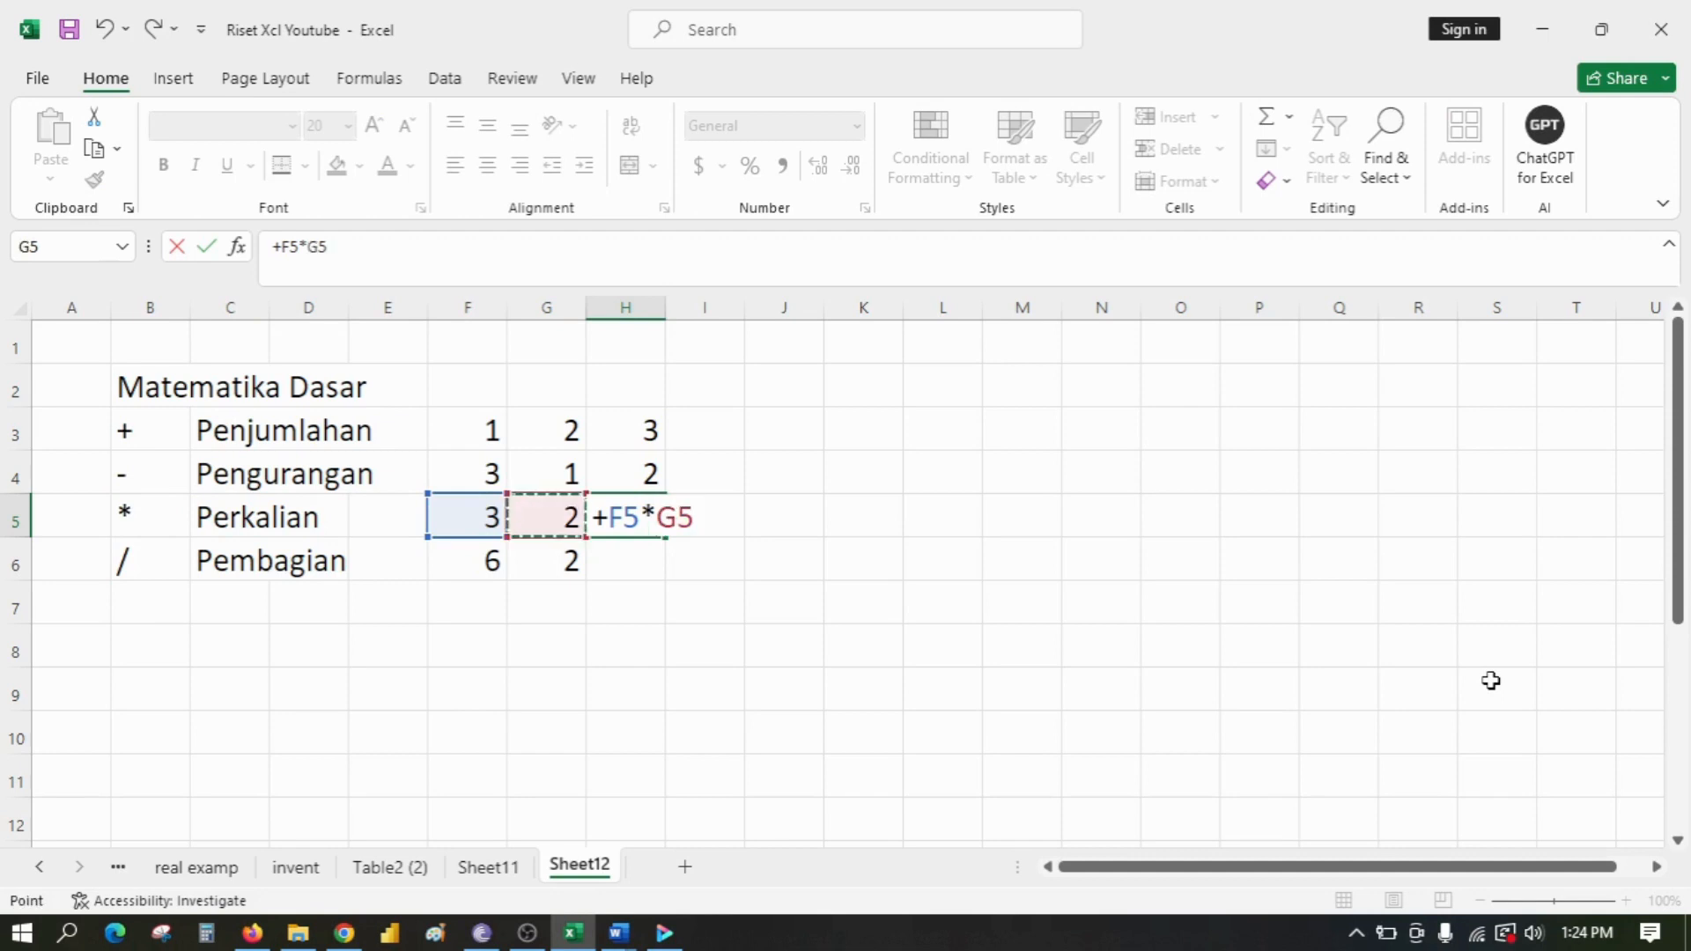
{"action": "key", "text": "Return"}
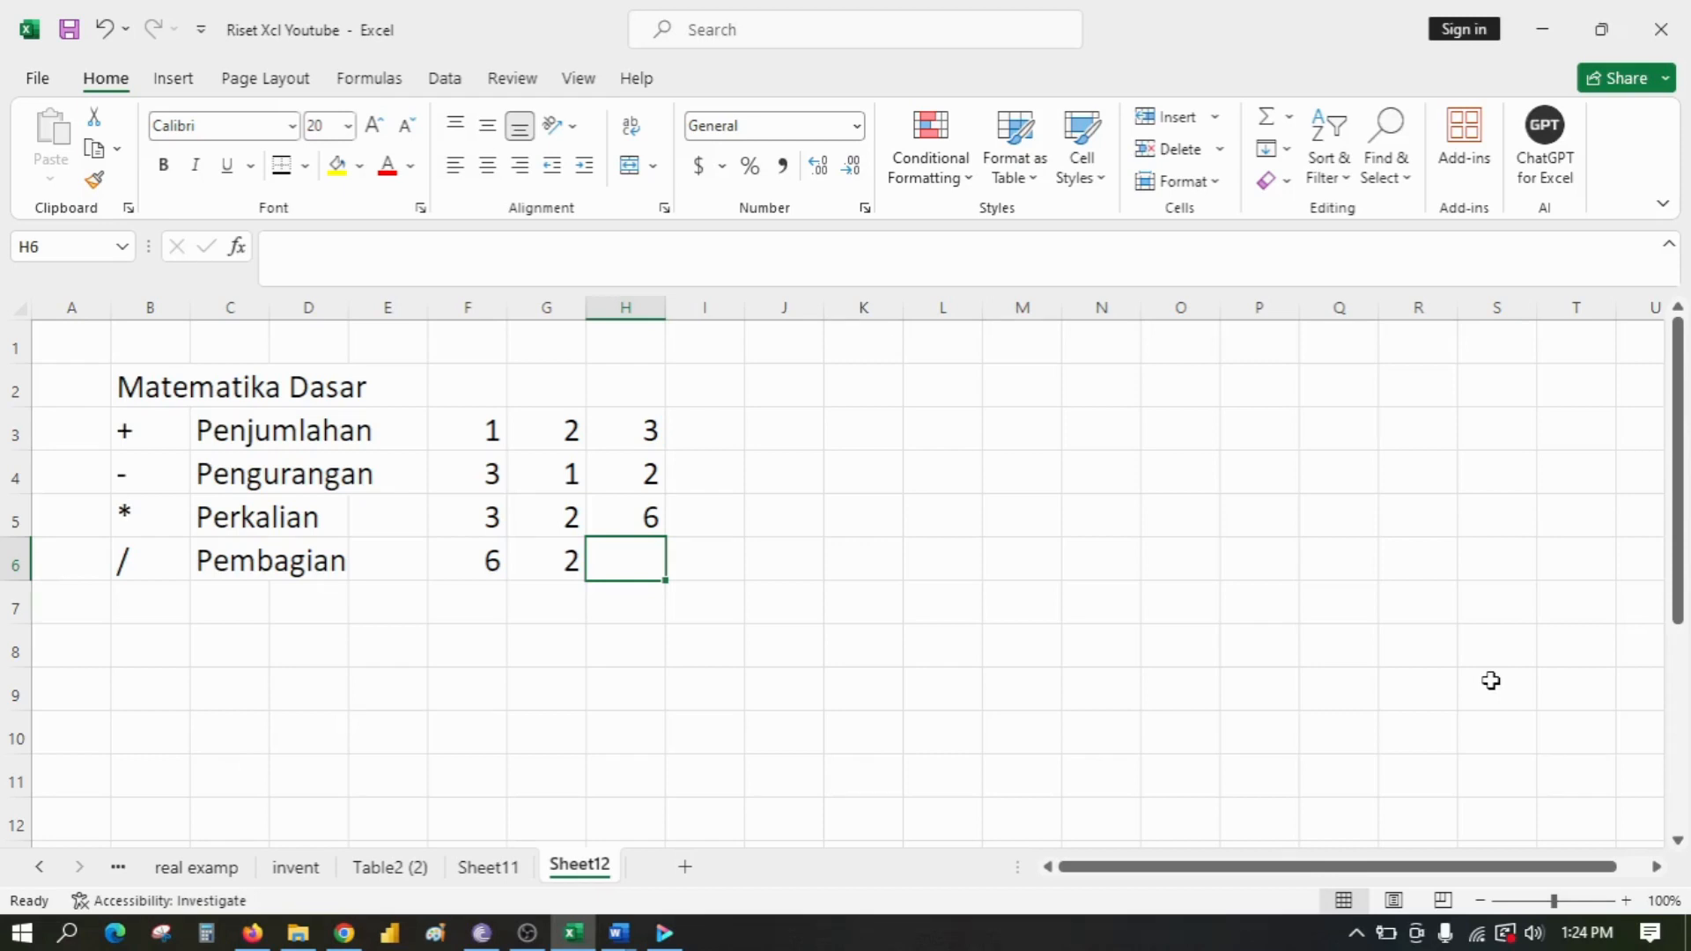
Step: Examine the Pembagian row from H6 across to its operator symbol in B6, and return to H6
{"action": "key", "text": "Left"}
{"action": "key", "text": "Left"}
{"action": "key", "text": "Left"}
{"action": "key", "text": "Left"}
{"action": "key", "text": "Left"}
{"action": "key", "text": "Left"}
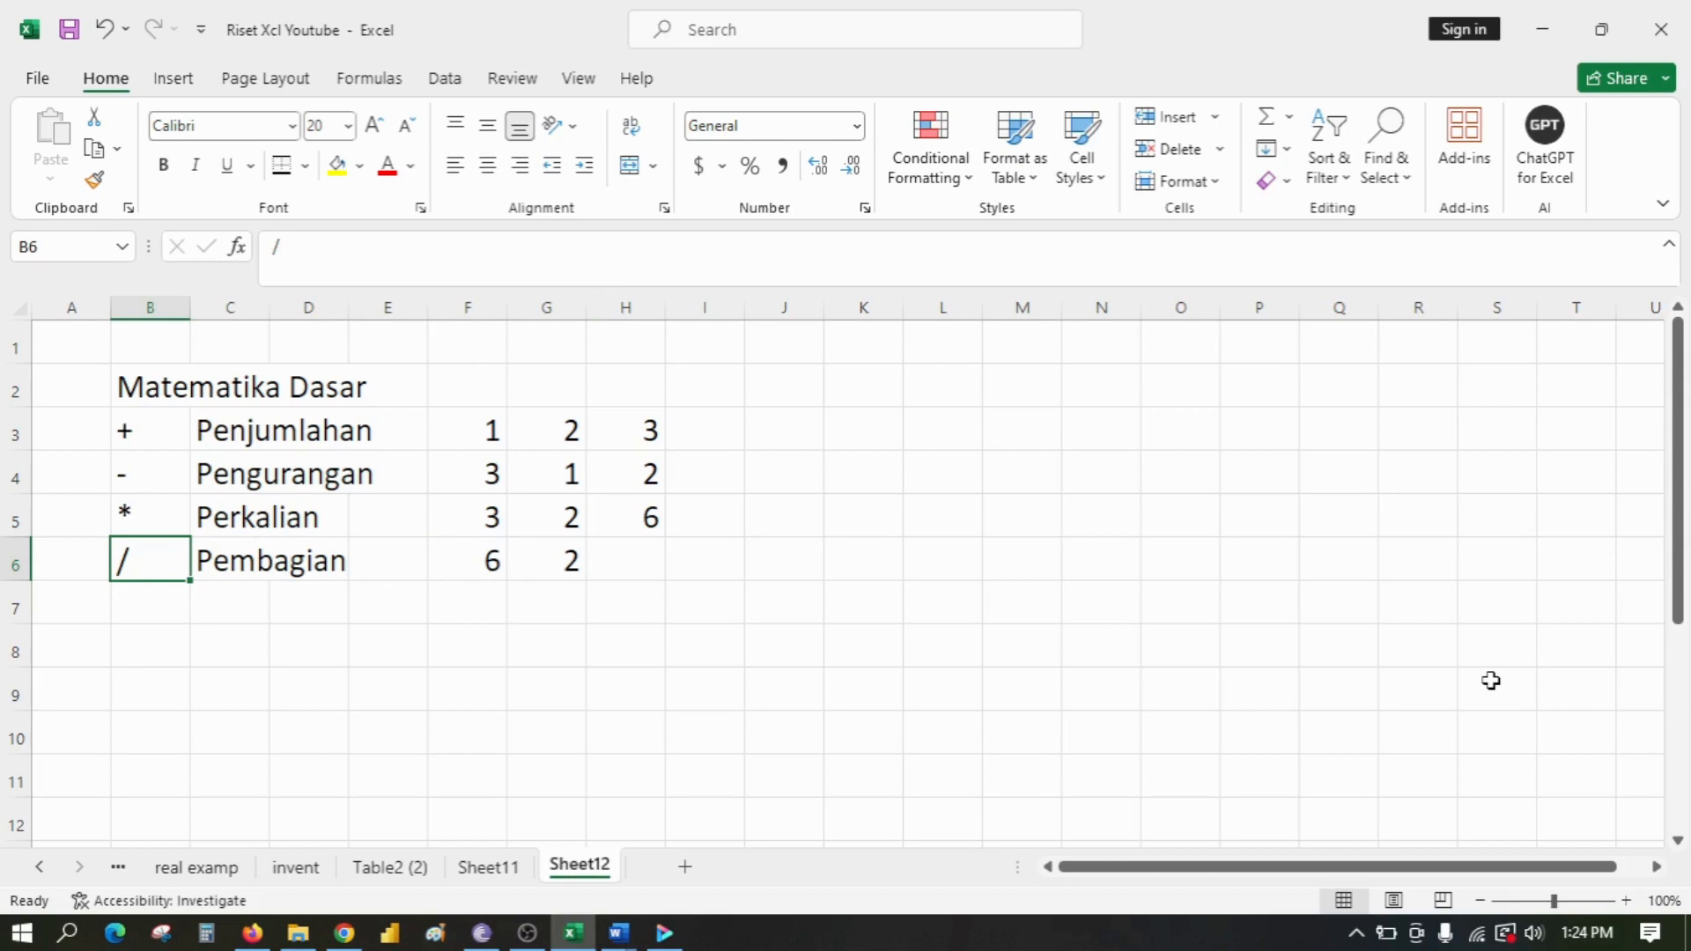
{"action": "key", "text": "Right"}
{"action": "key", "text": "Right"}
{"action": "key", "text": "Right"}
{"action": "key", "text": "Right"}
{"action": "key", "text": "Right"}
{"action": "key", "text": "Right"}
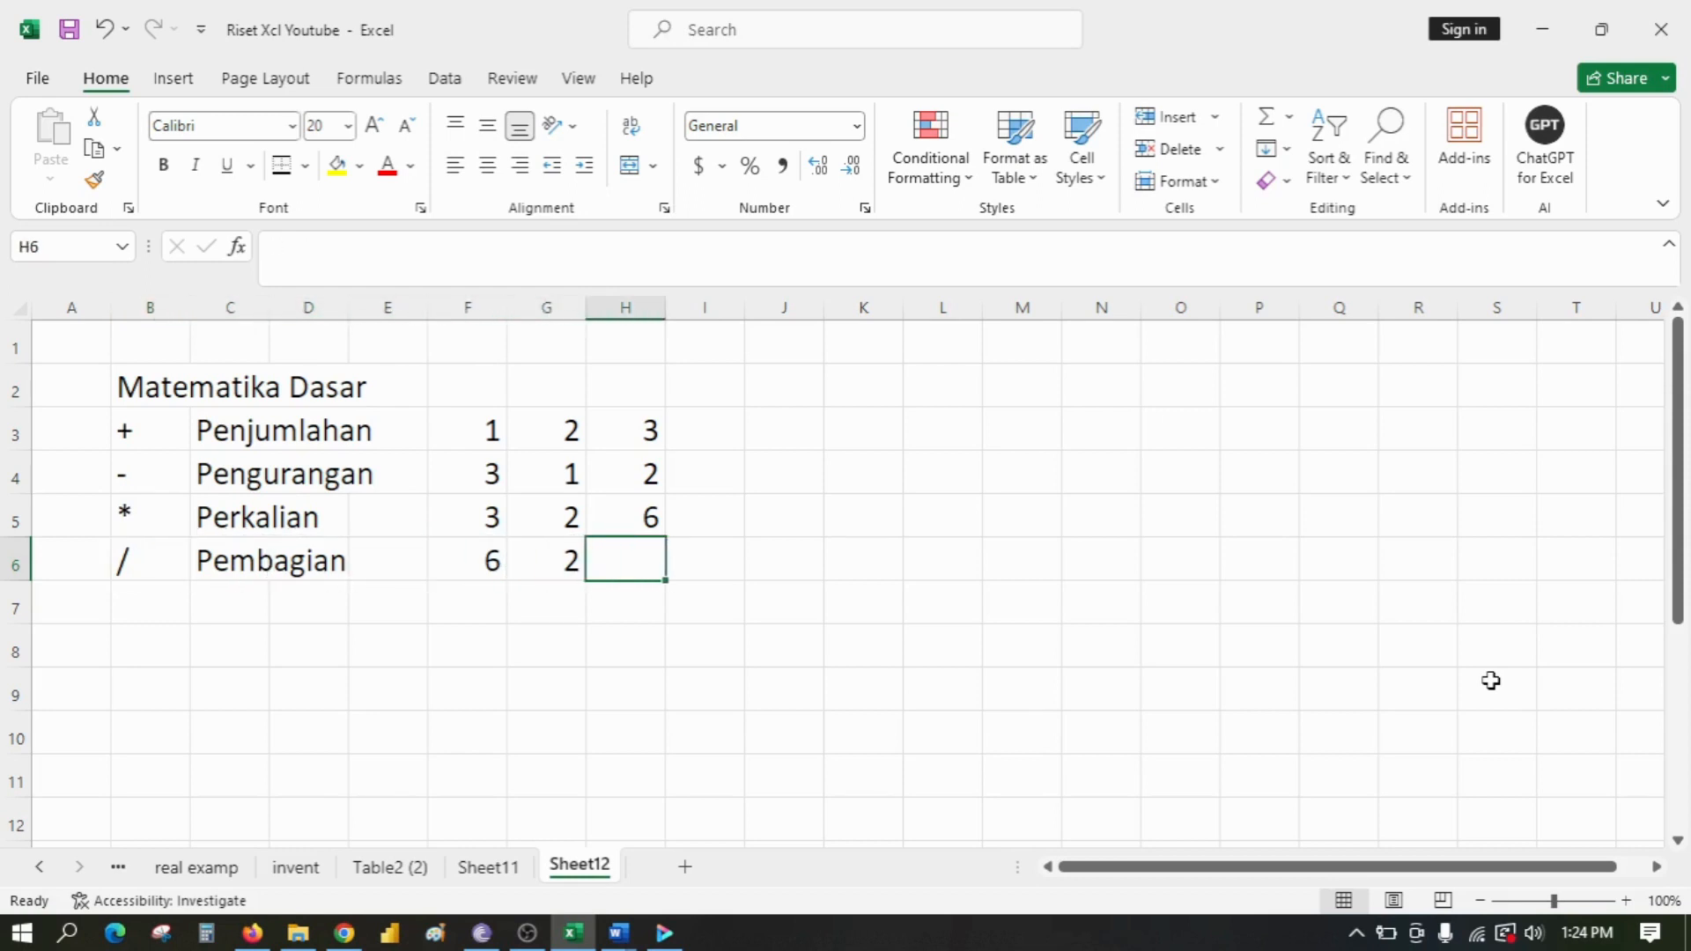
Step: Enter the division formula +F6/G6 in cell H6 of the Pembagian row
{"action": "type", "text": "+"}
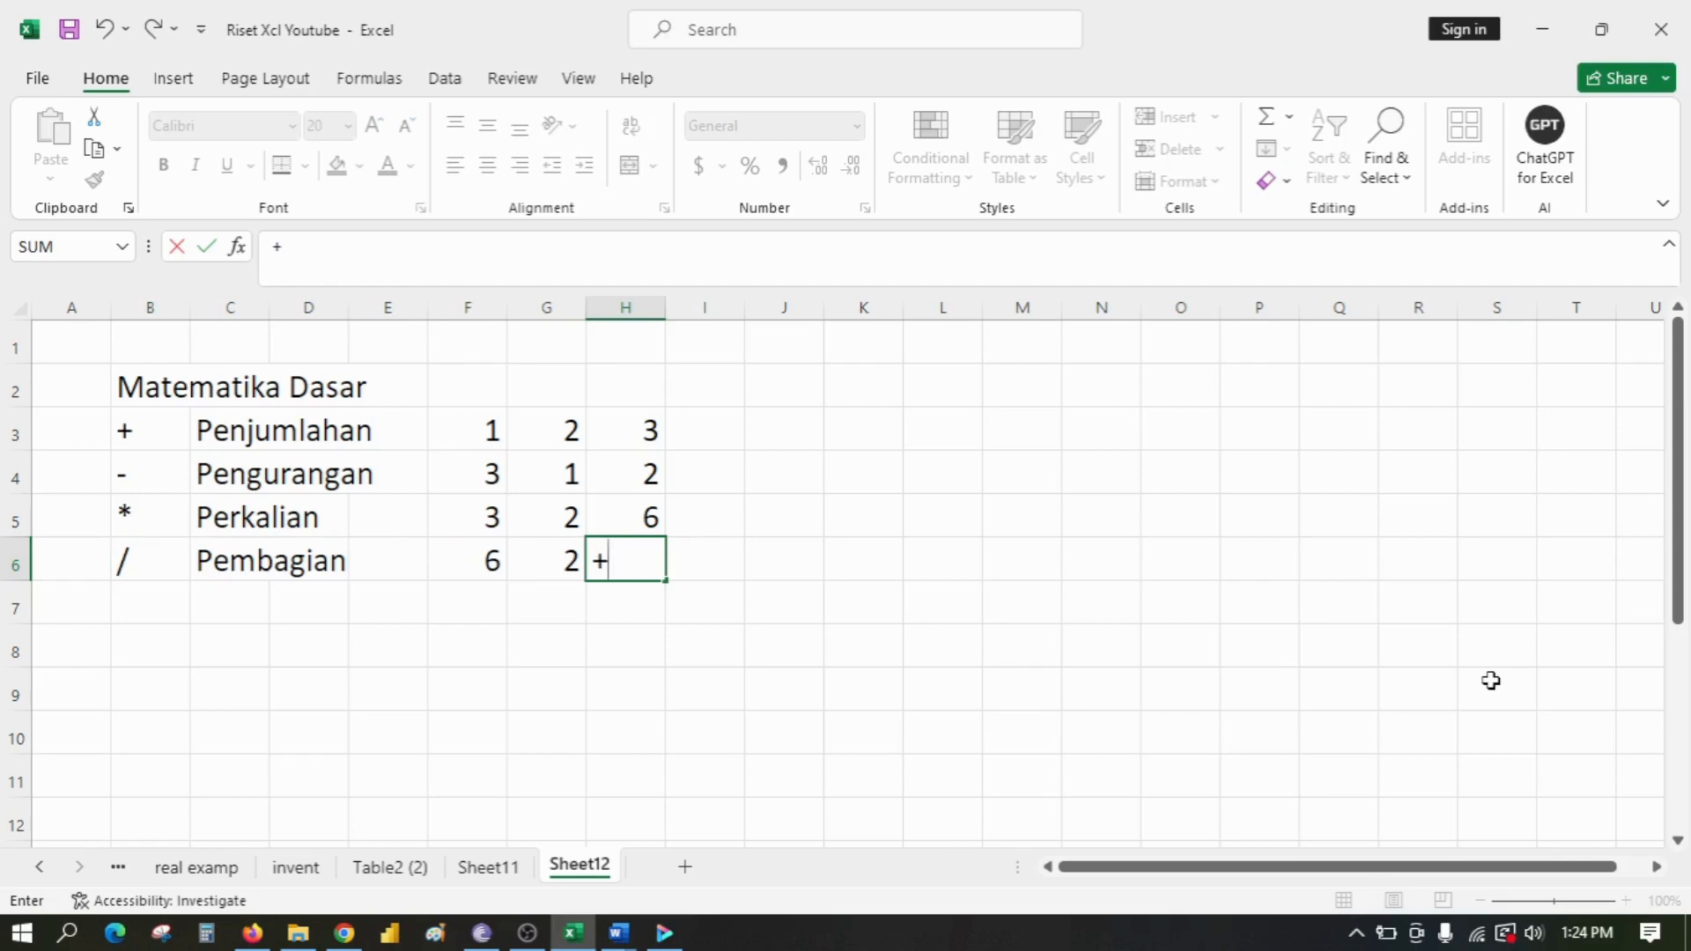
{"action": "key", "text": "Left"}
{"action": "key", "text": "Left"}
{"action": "type", "text": "/"}
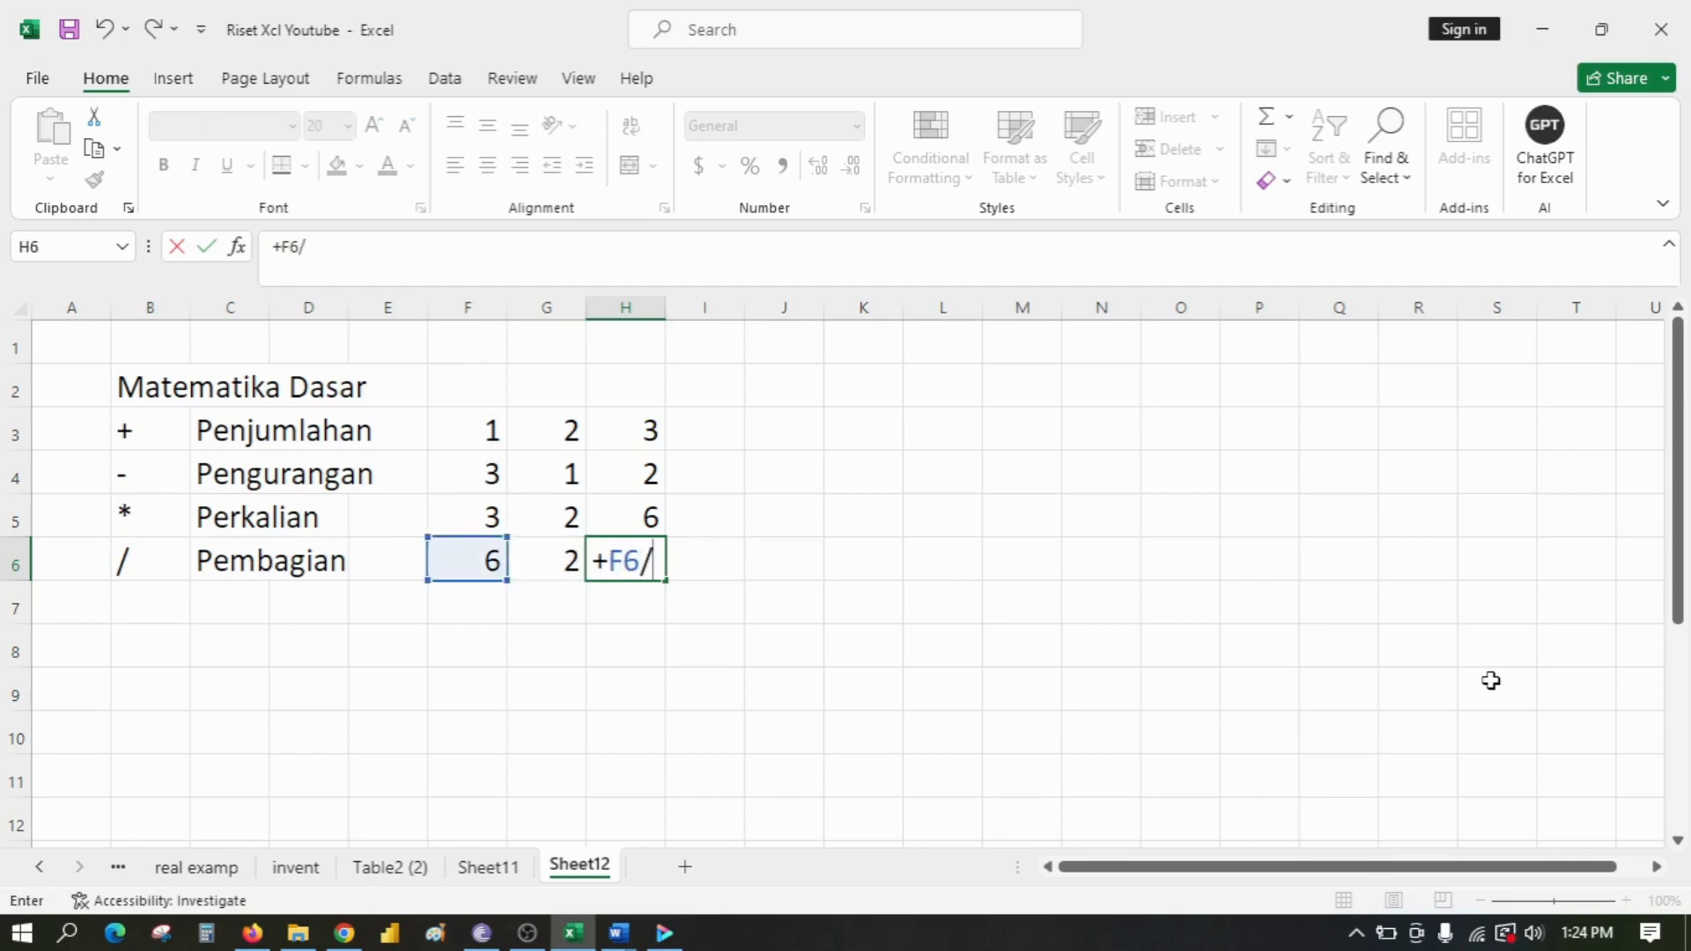
{"action": "key", "text": "Left"}
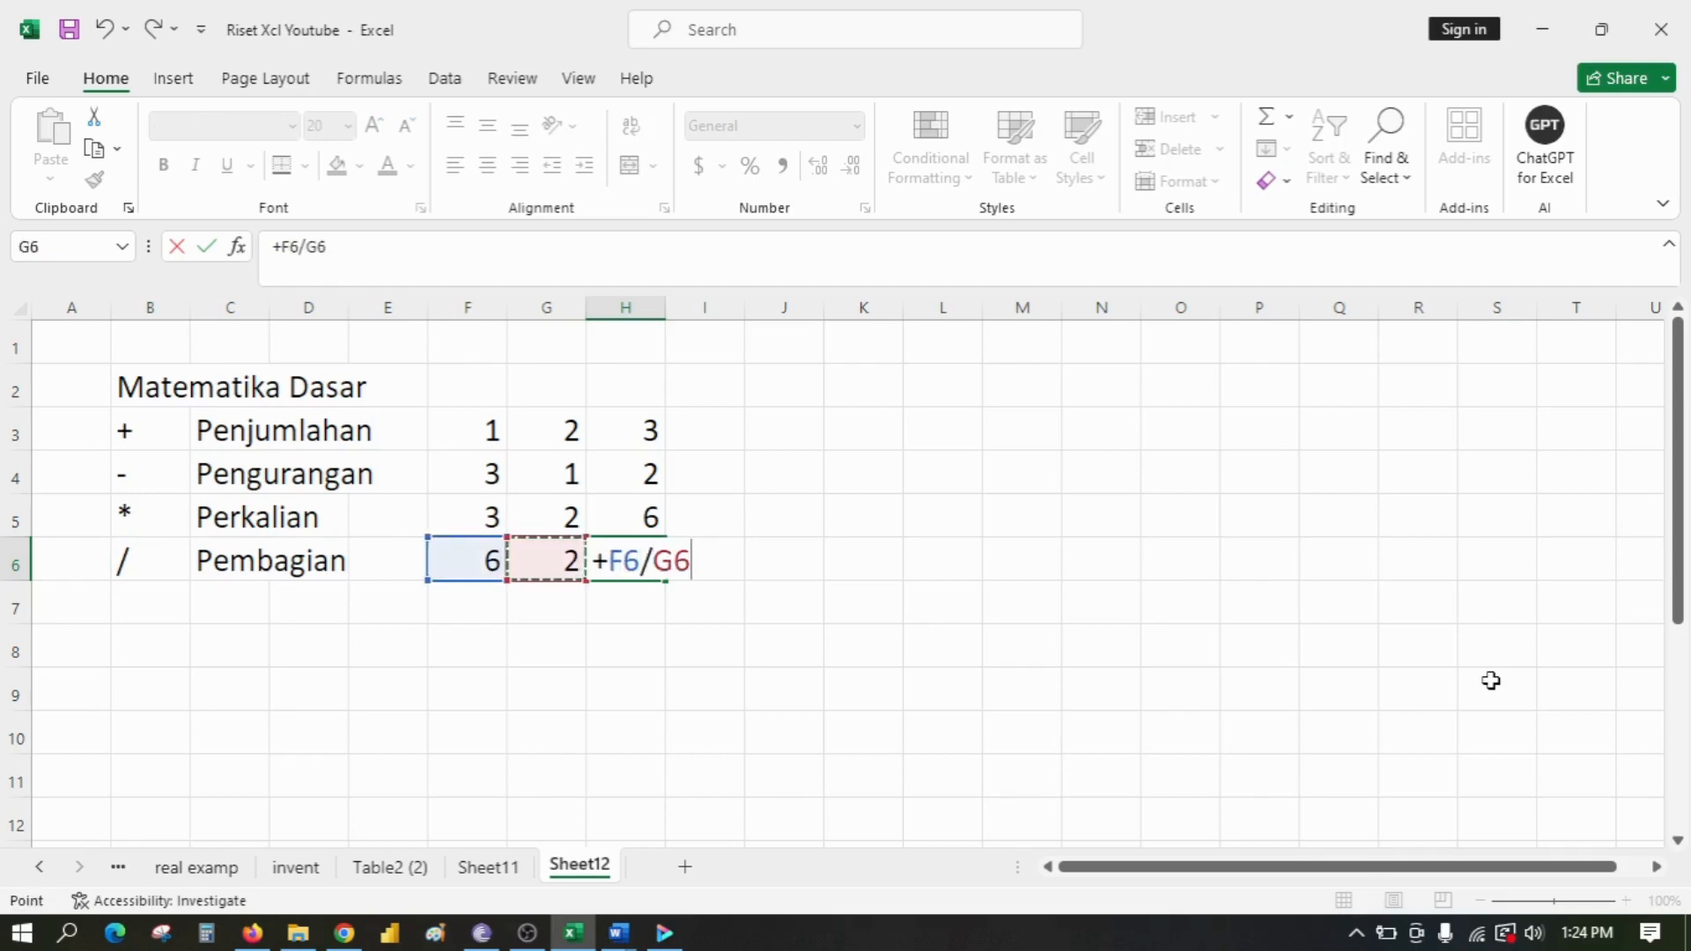
{"action": "key", "text": "Return"}
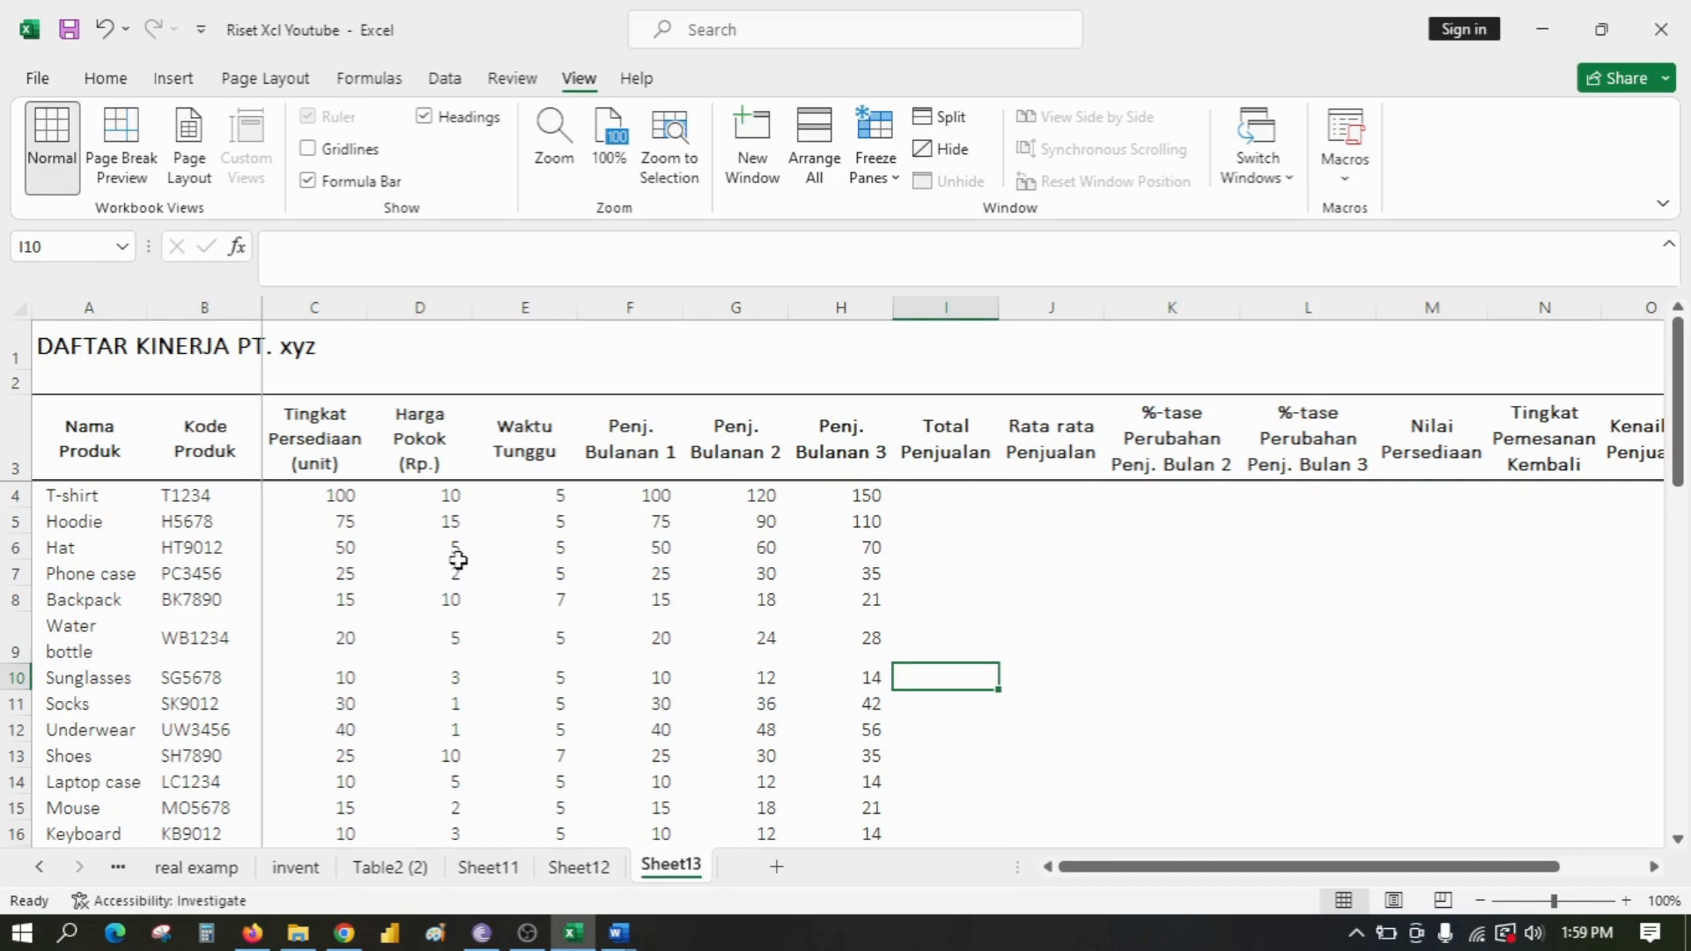
Step: Total the T-shirt's three monthly sales in the Total Penjualan cell I4 with the formula +F4+G4+H4
{"action": "left_click", "coordinate": [953, 498]}
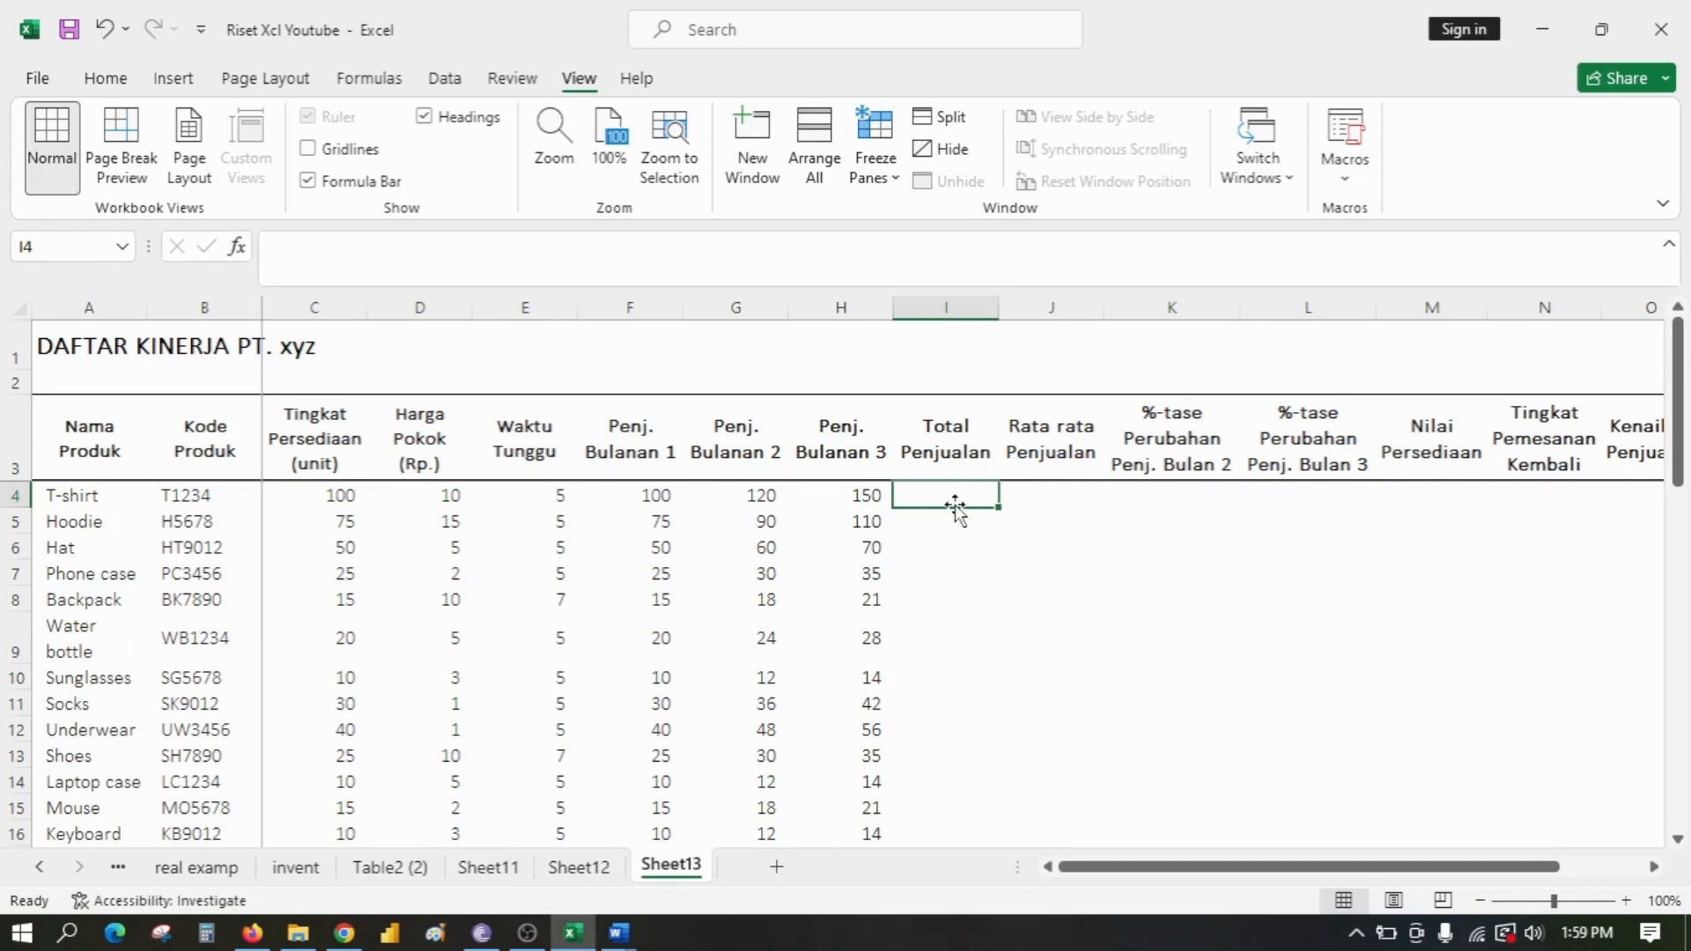
{"action": "type", "text": "+"}
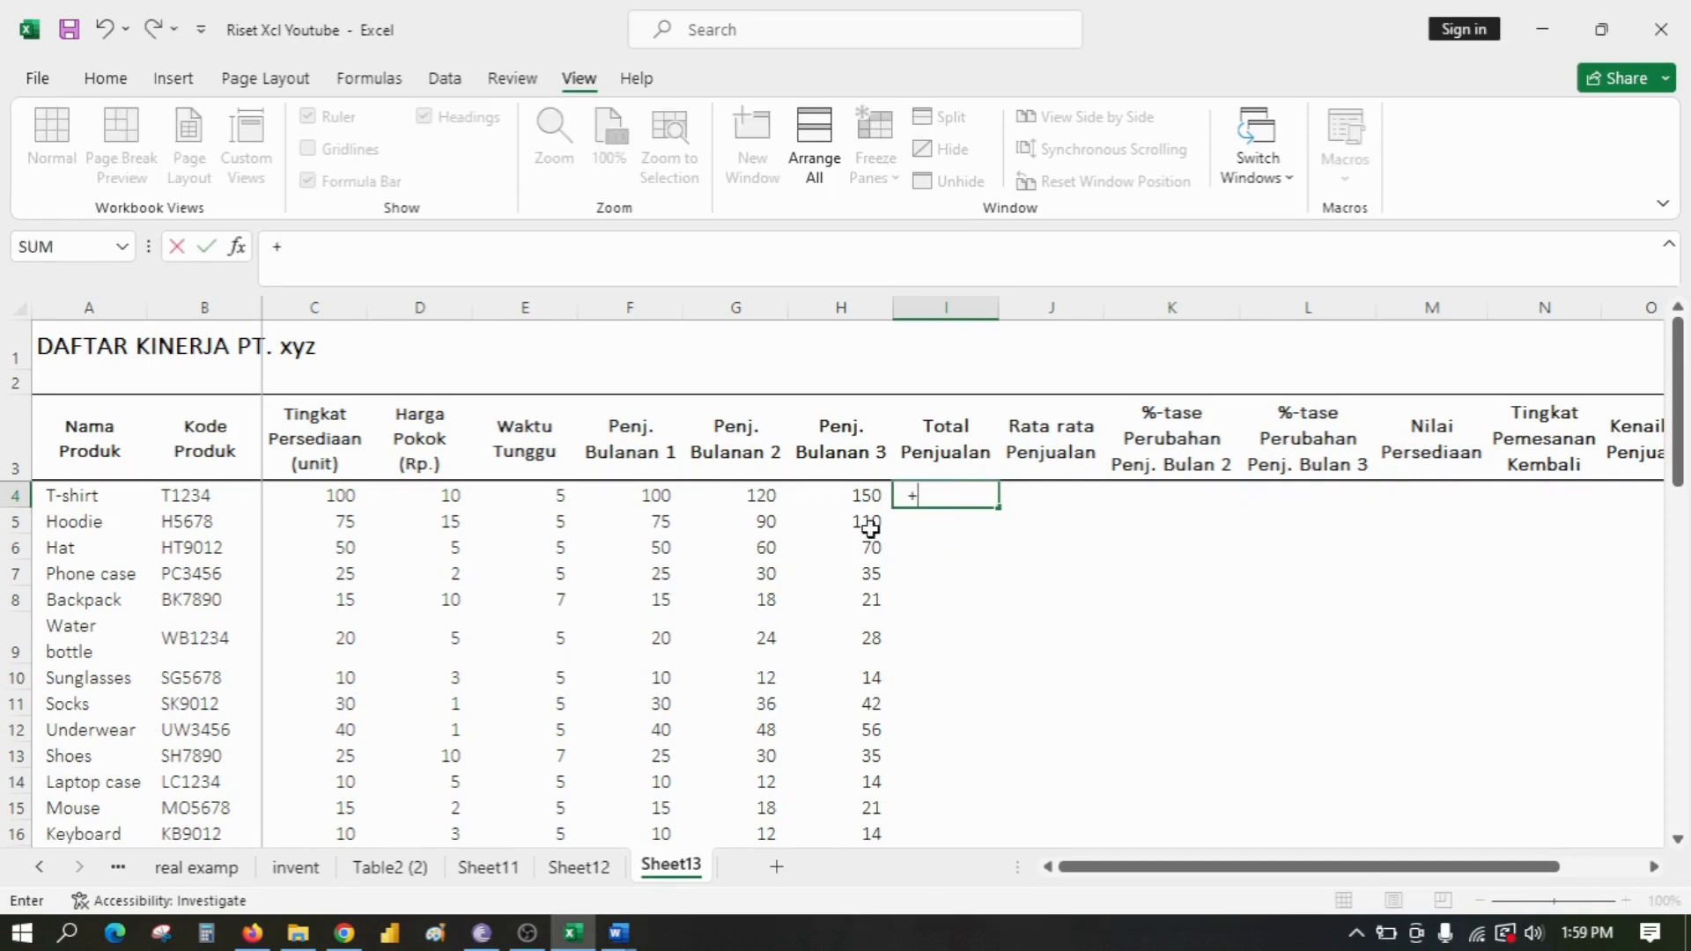
{"action": "left_click", "coordinate": [642, 494]}
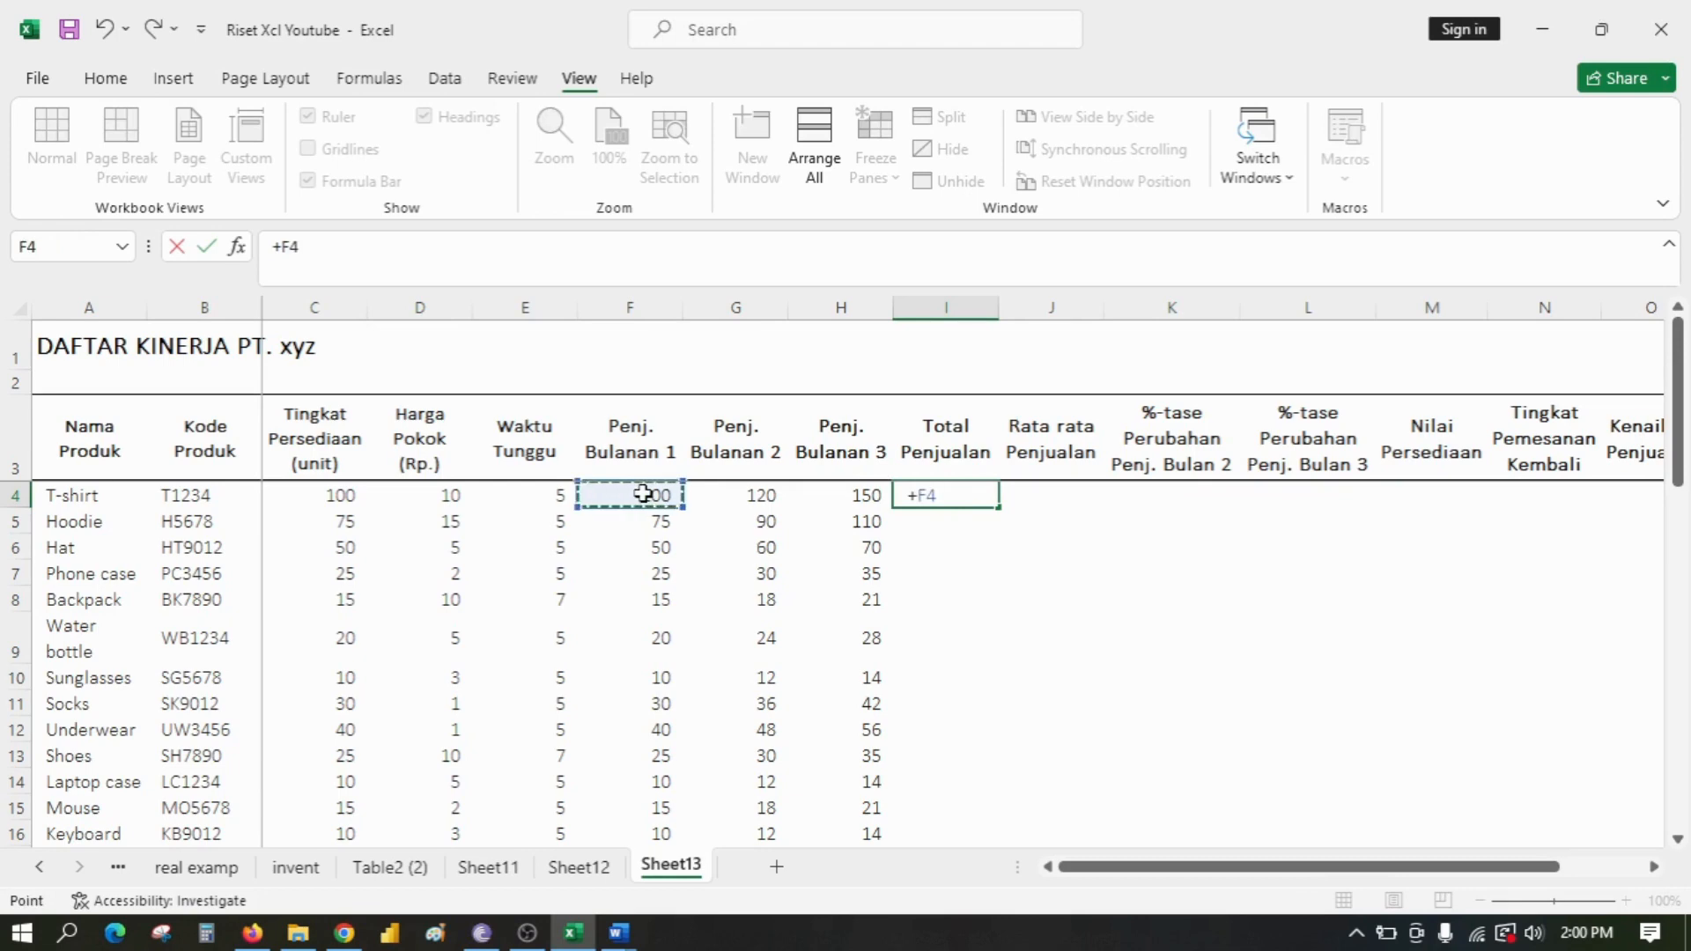
{"action": "type", "text": "+"}
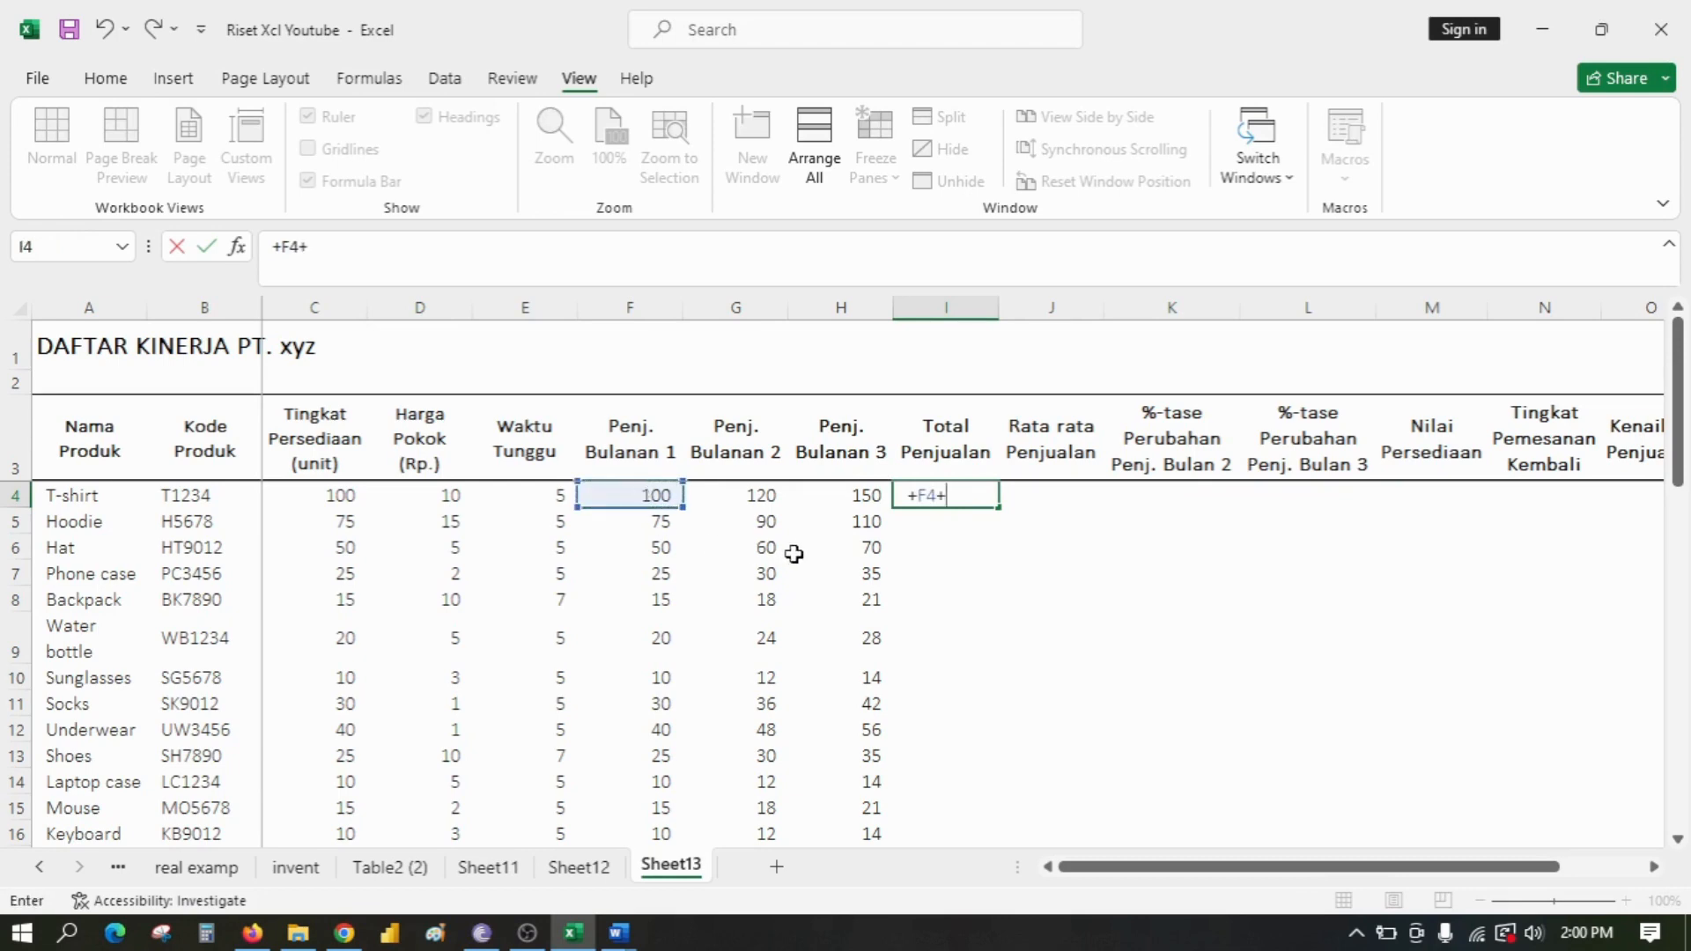
{"action": "left_click", "coordinate": [754, 499]}
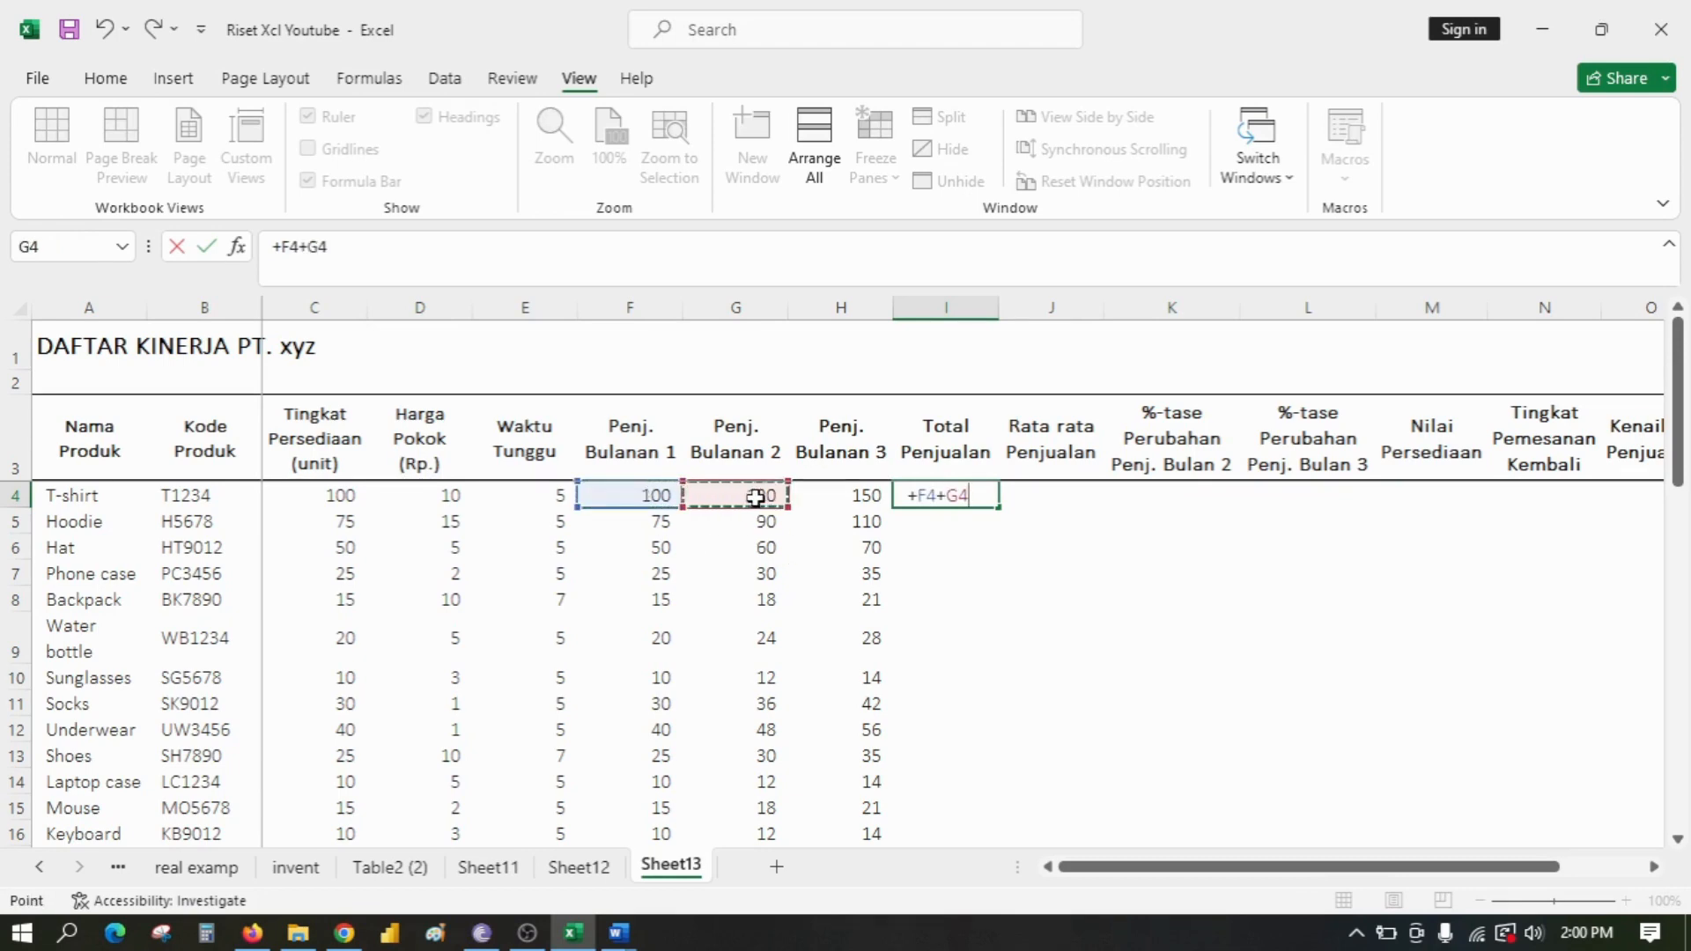
{"action": "type", "text": "+"}
{"action": "left_click", "coordinate": [858, 497]}
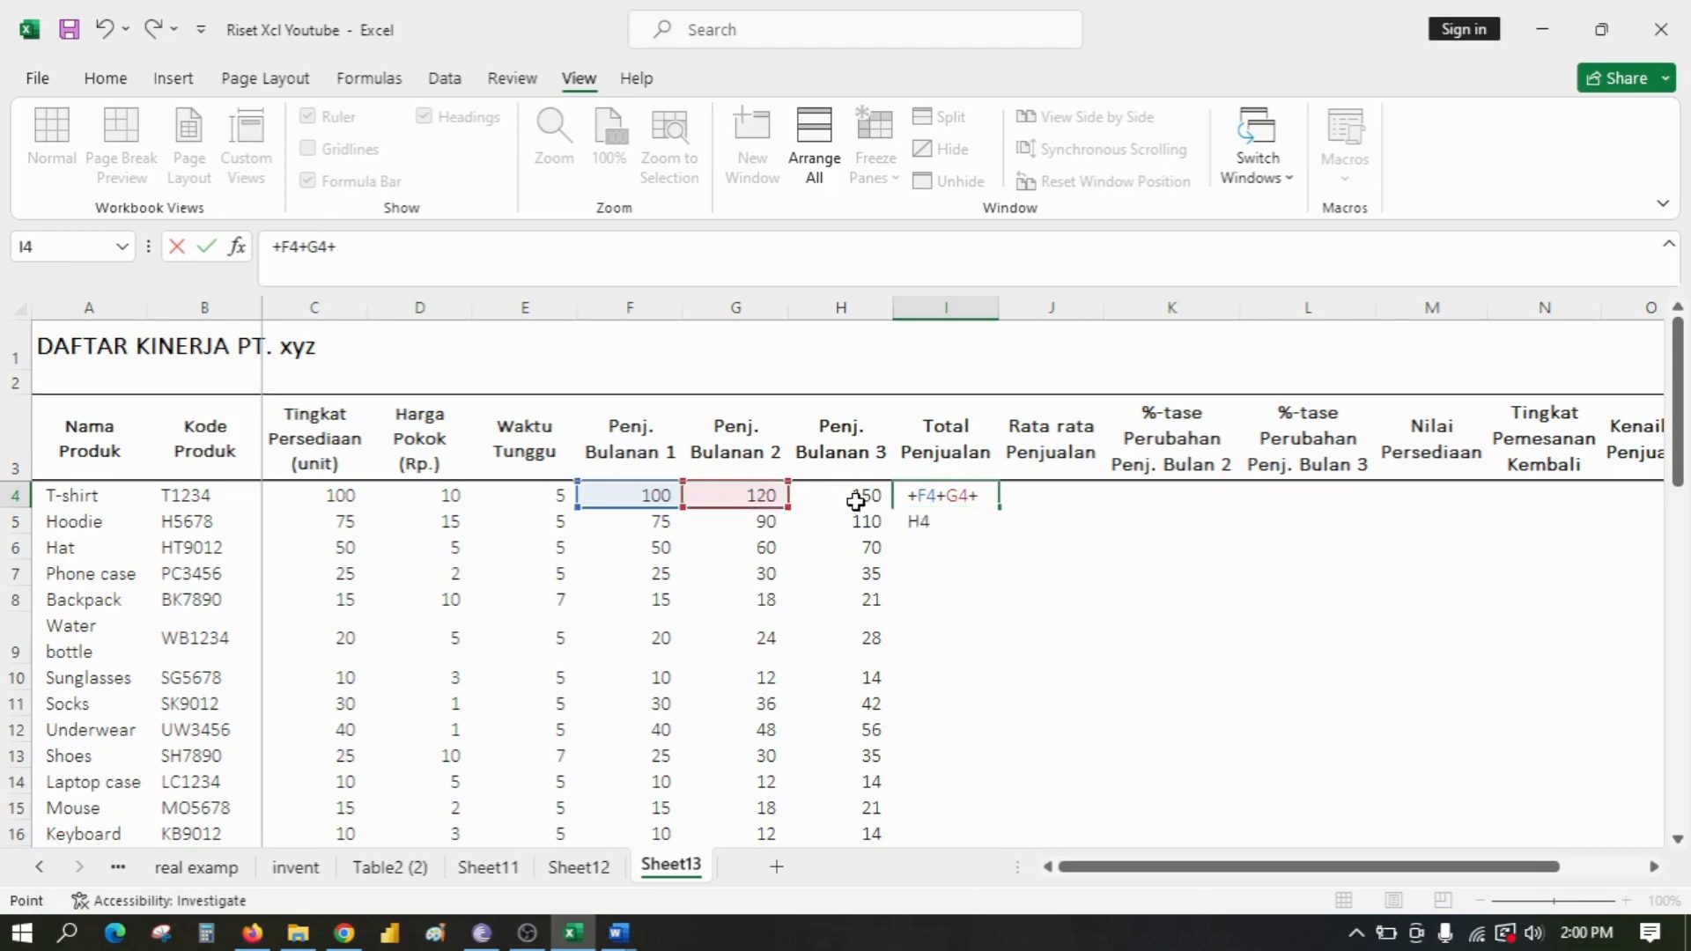
{"action": "key", "text": "Return"}
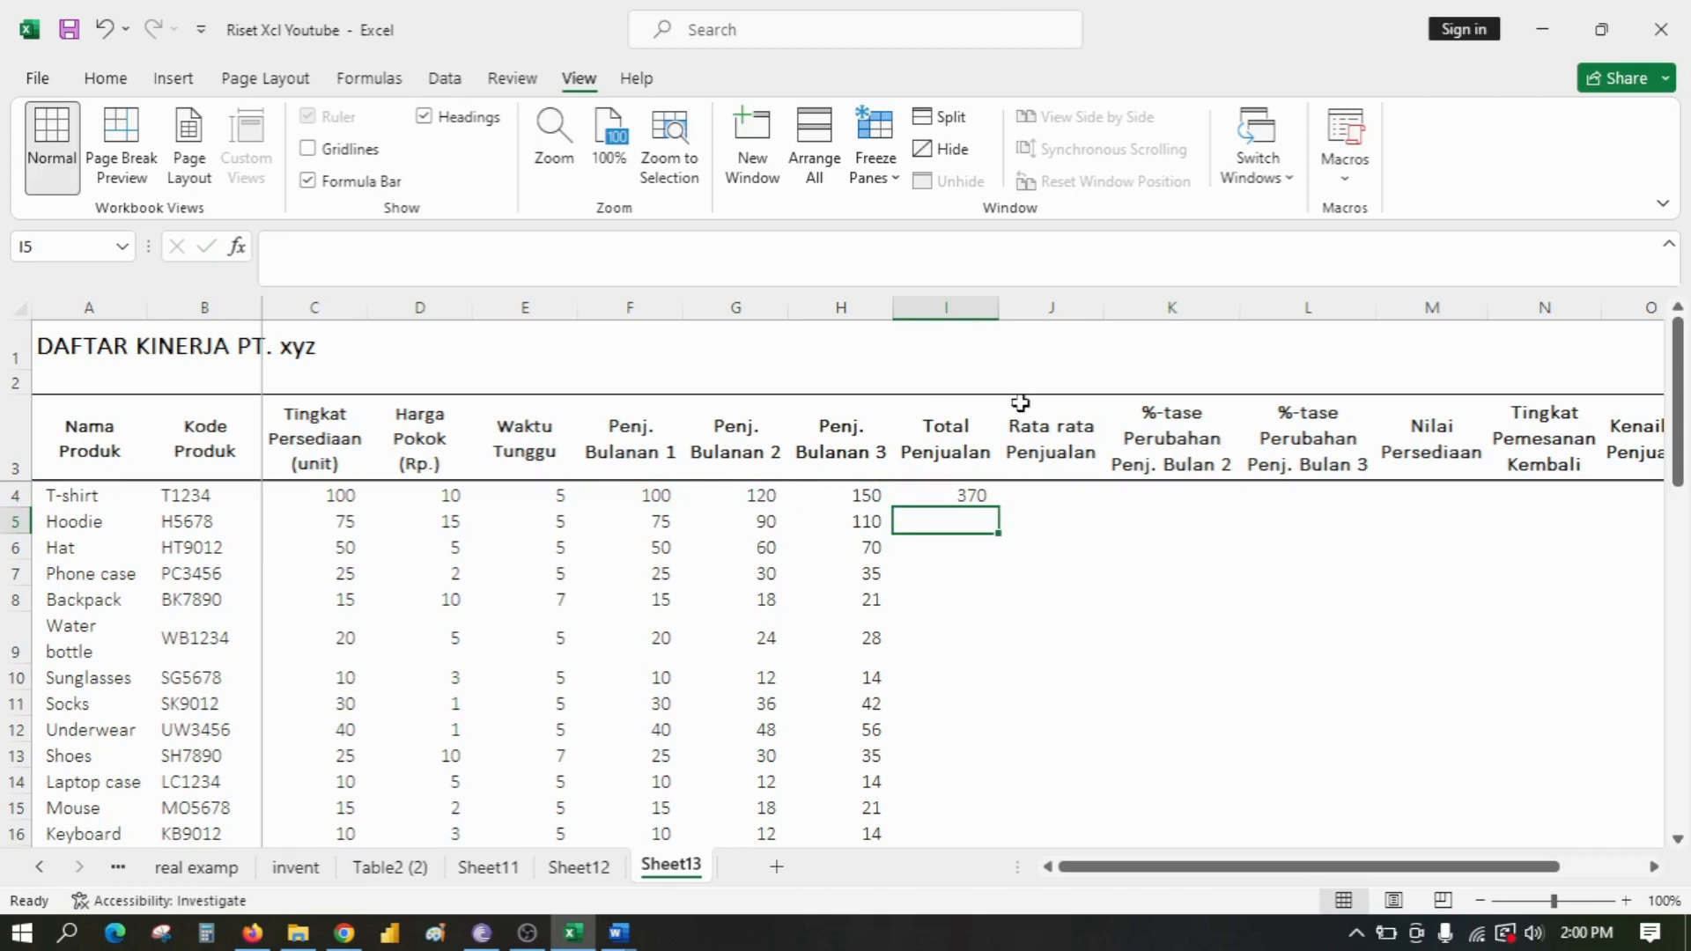
Step: Calculate the T-shirt's average sales in the Rata rata Penjualan cell J4 with the formula =I4/3
{"action": "left_click", "coordinate": [1046, 497]}
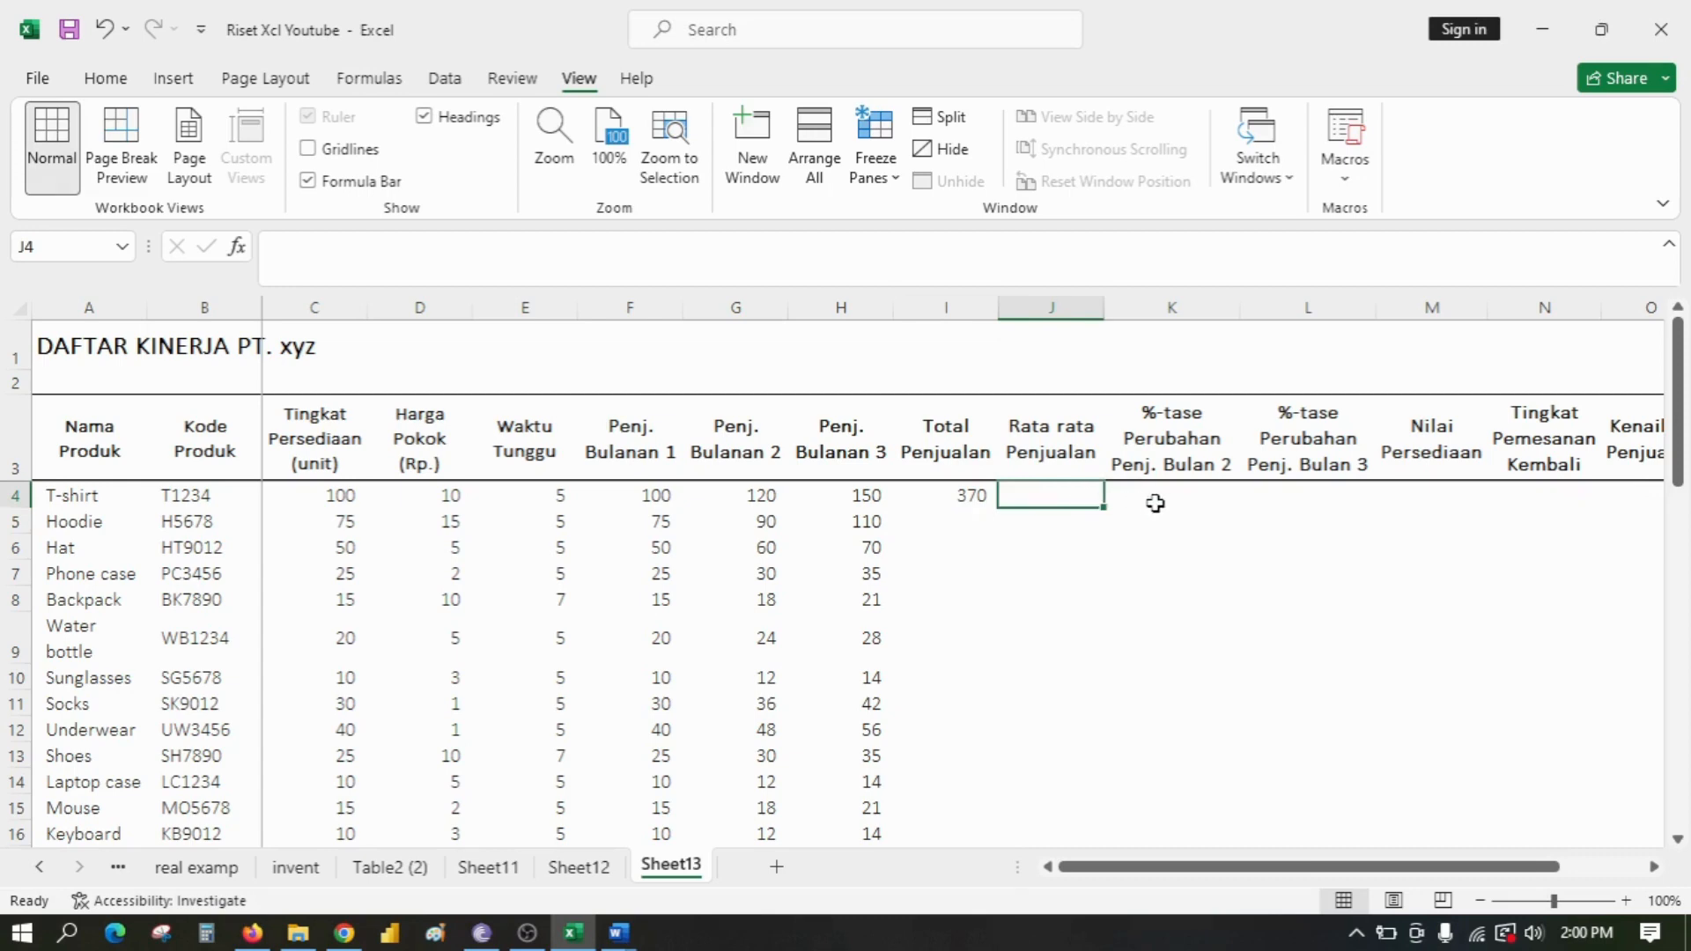
{"action": "type", "text": "="}
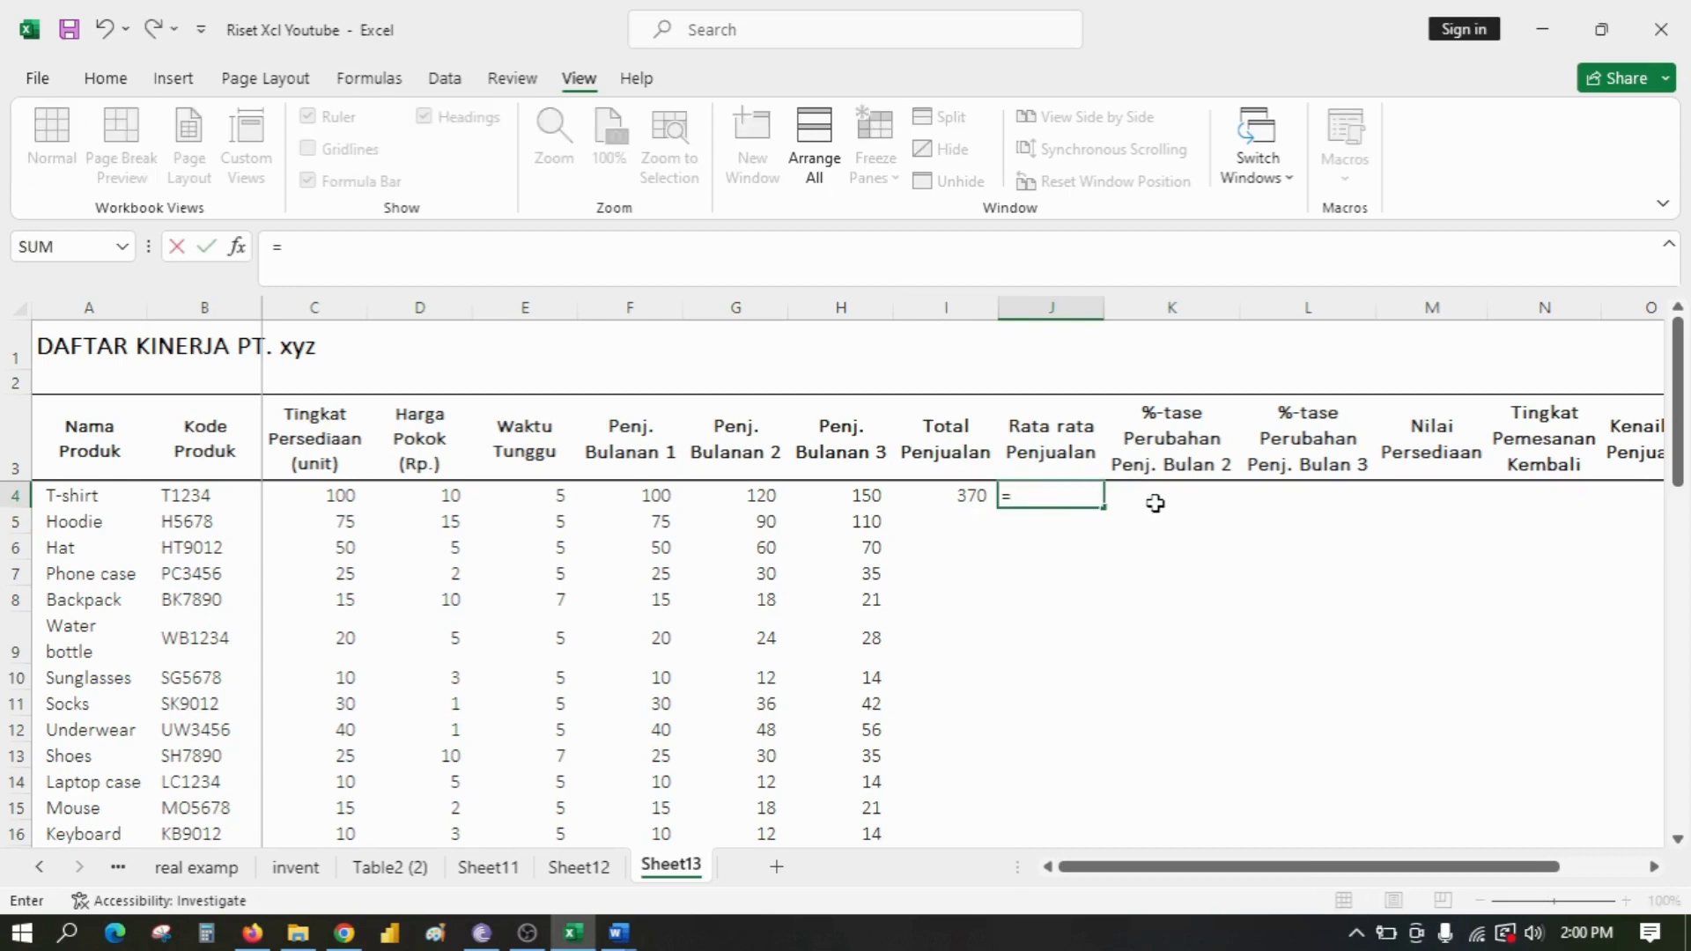
{"action": "key", "text": "Left"}
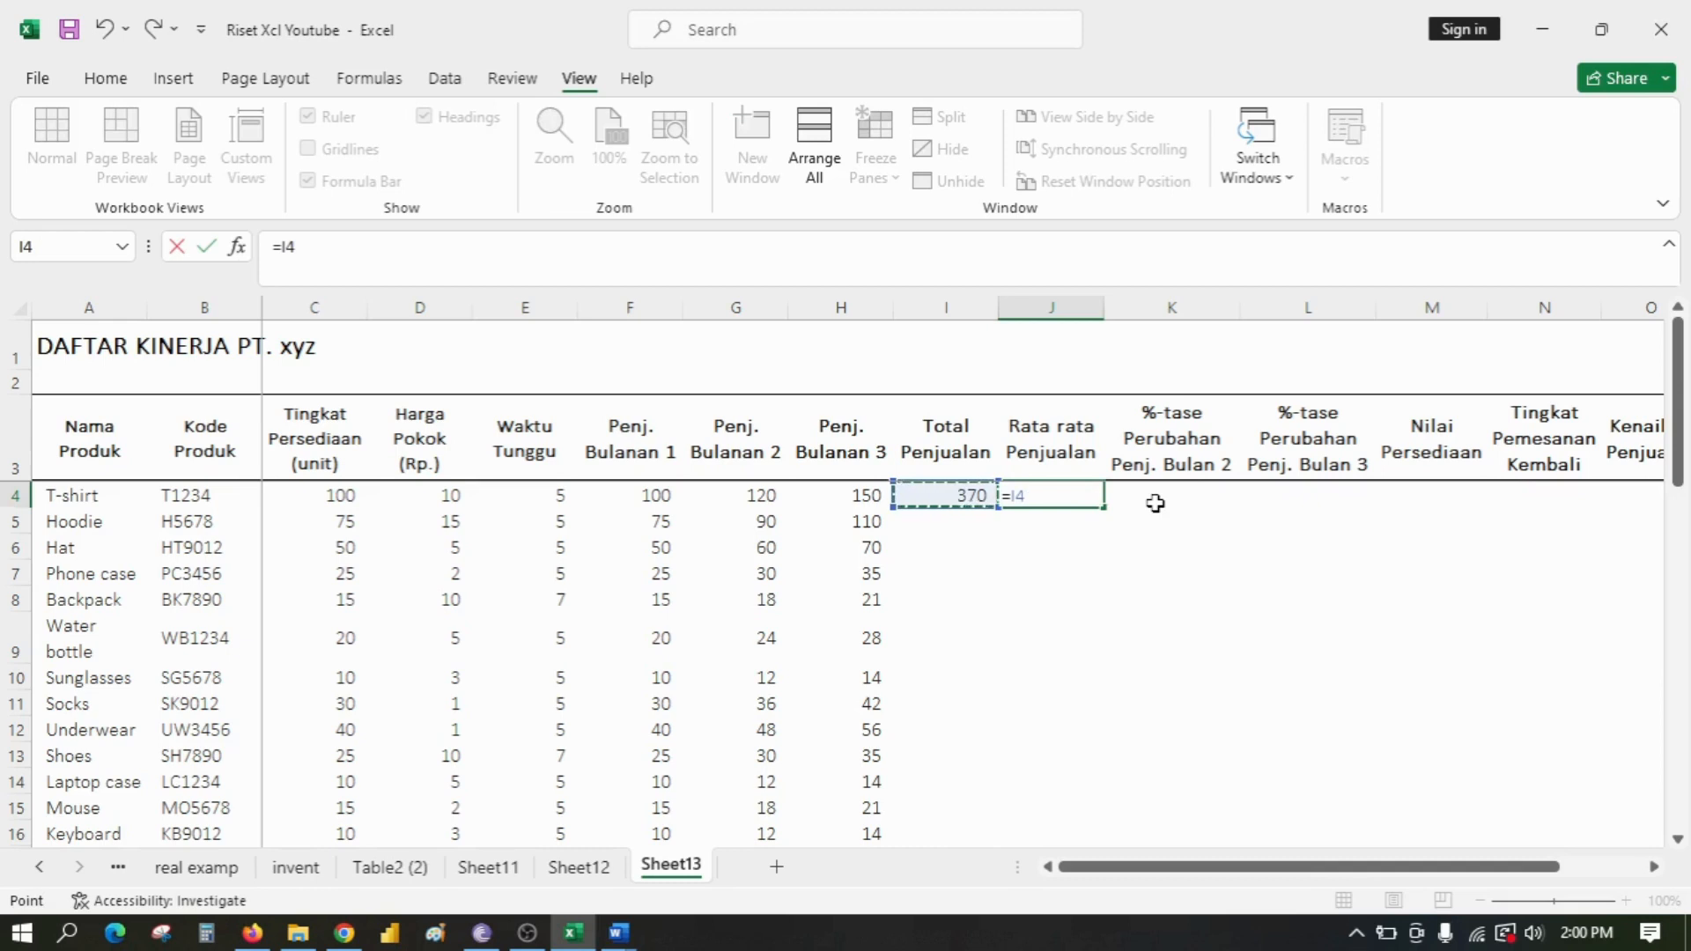
{"action": "type", "text": "/"}
{"action": "type", "text": "3"}
{"action": "key", "text": "Return"}
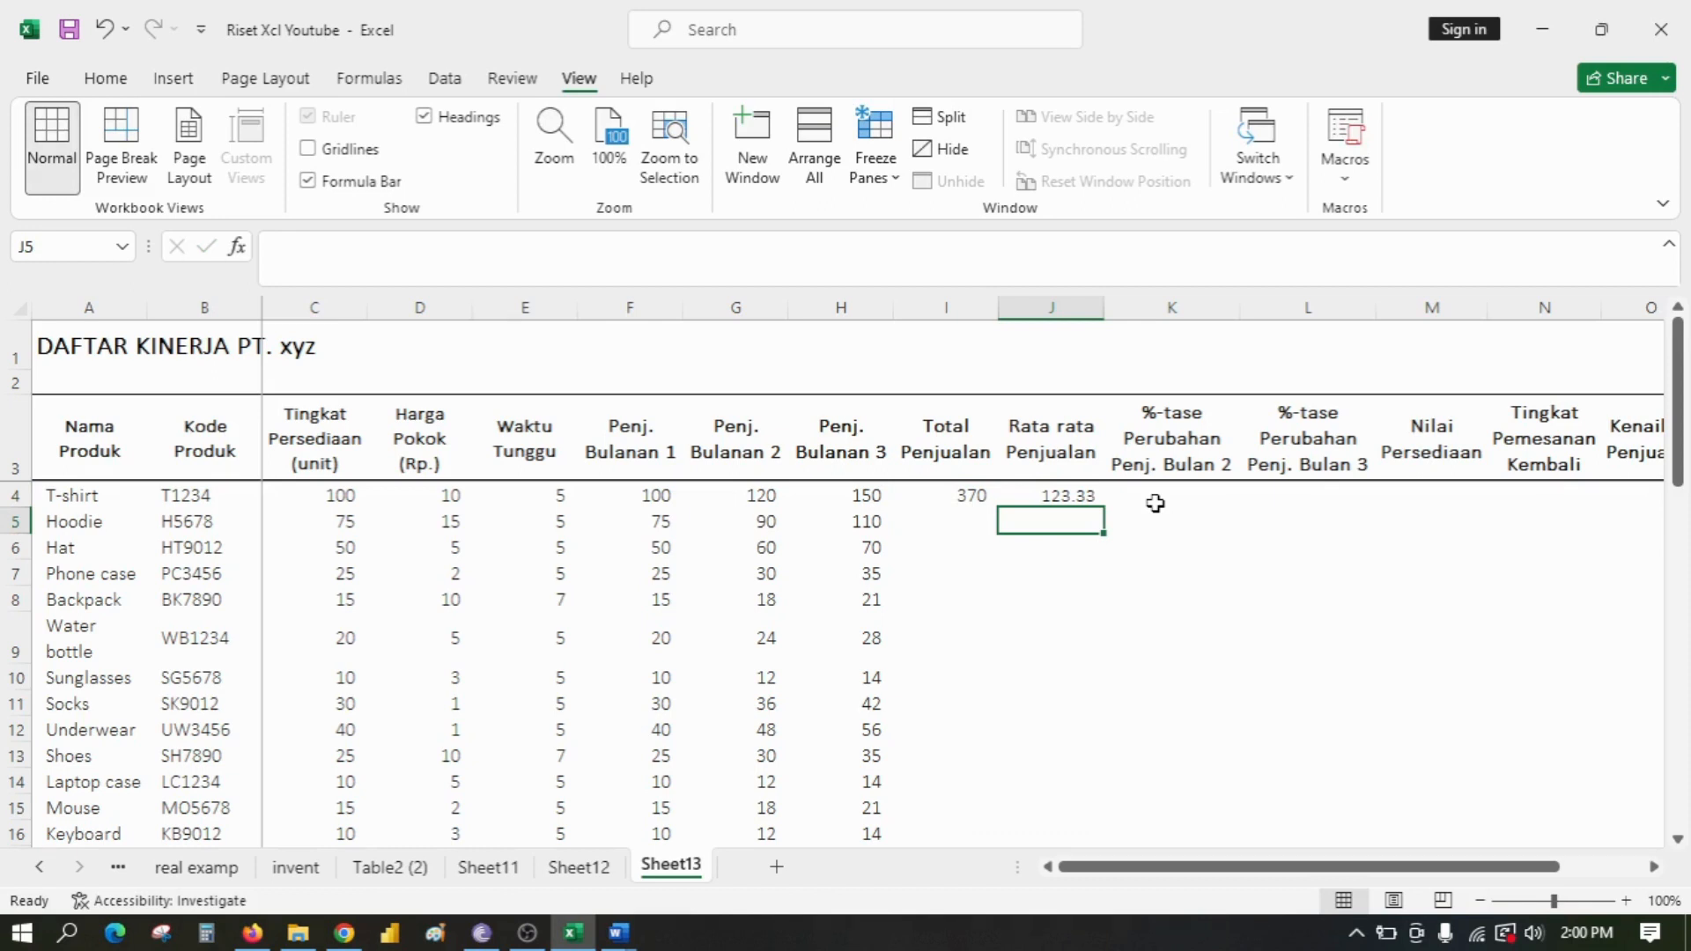
{"action": "key", "text": "Up"}
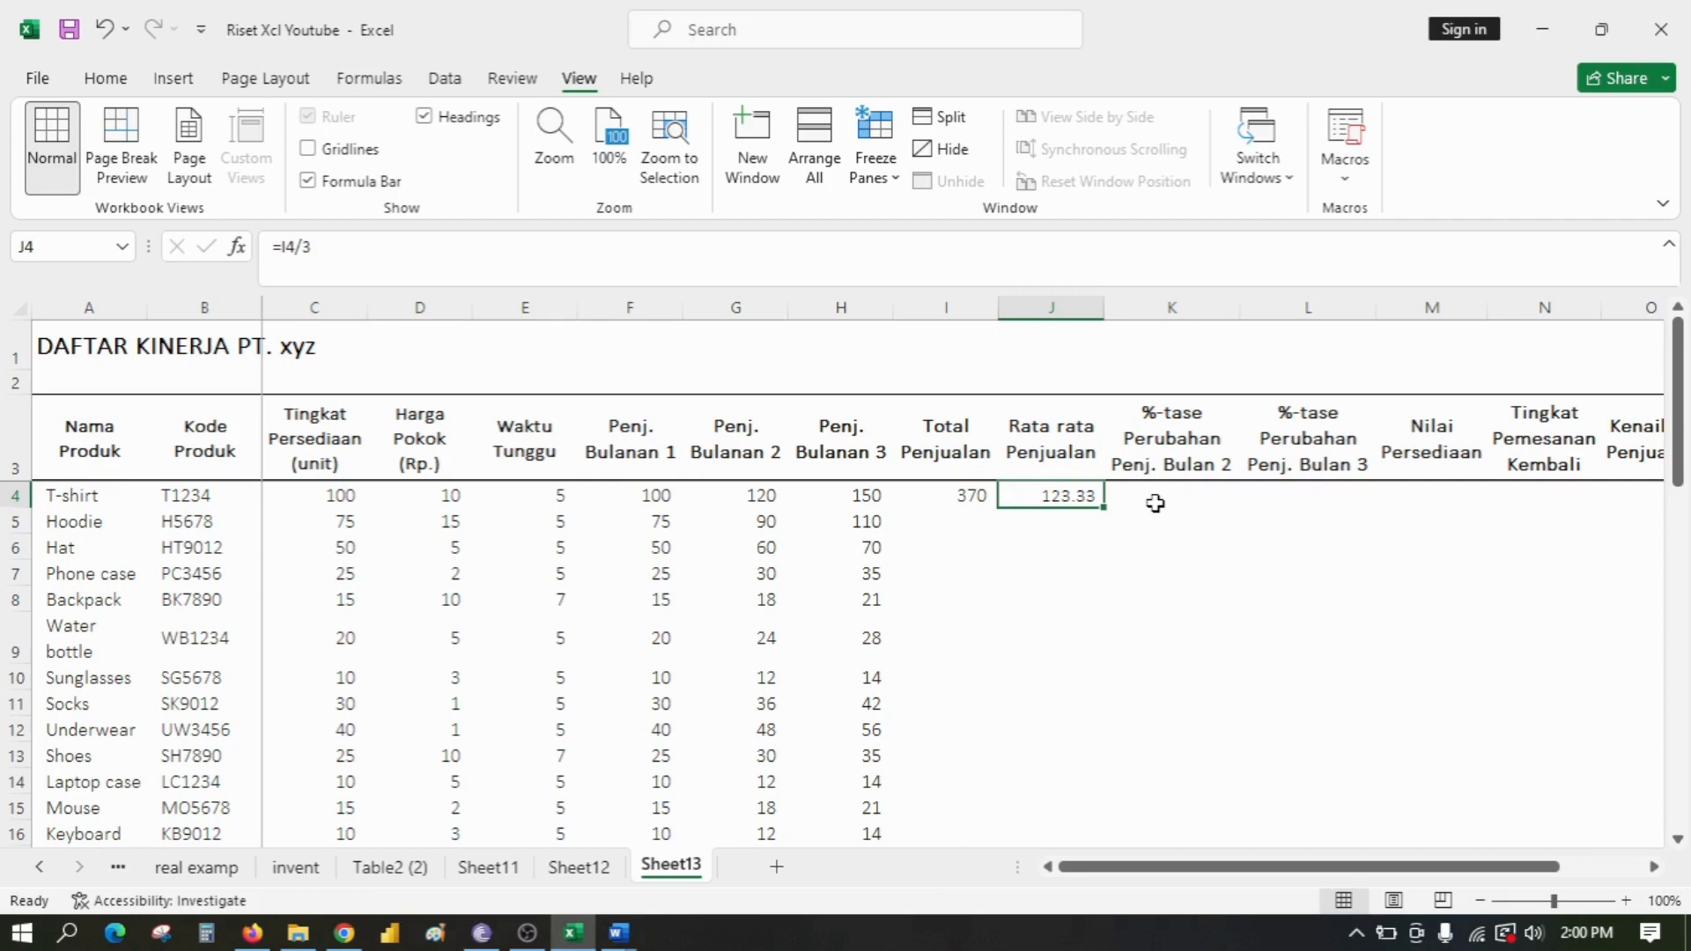
Step: Calculate the T-shirt's month 2 sales change in cell K4 with the formula +(G4-F4)/F4
{"action": "left_click", "coordinate": [1154, 503]}
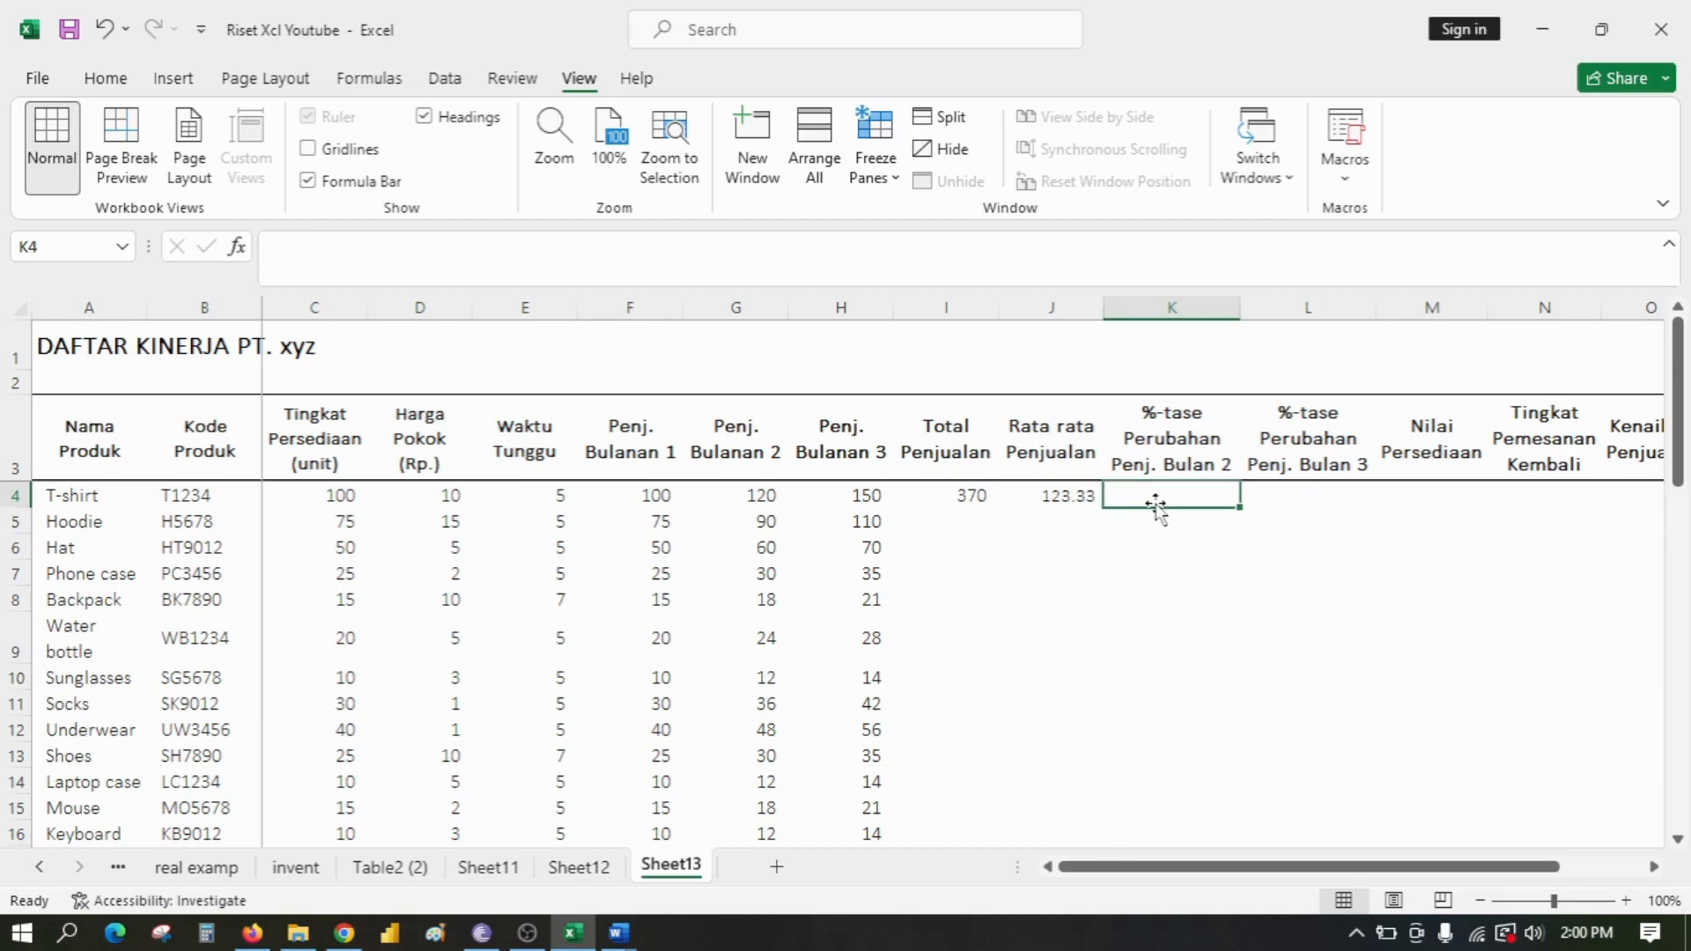
{"action": "type", "text": "+"}
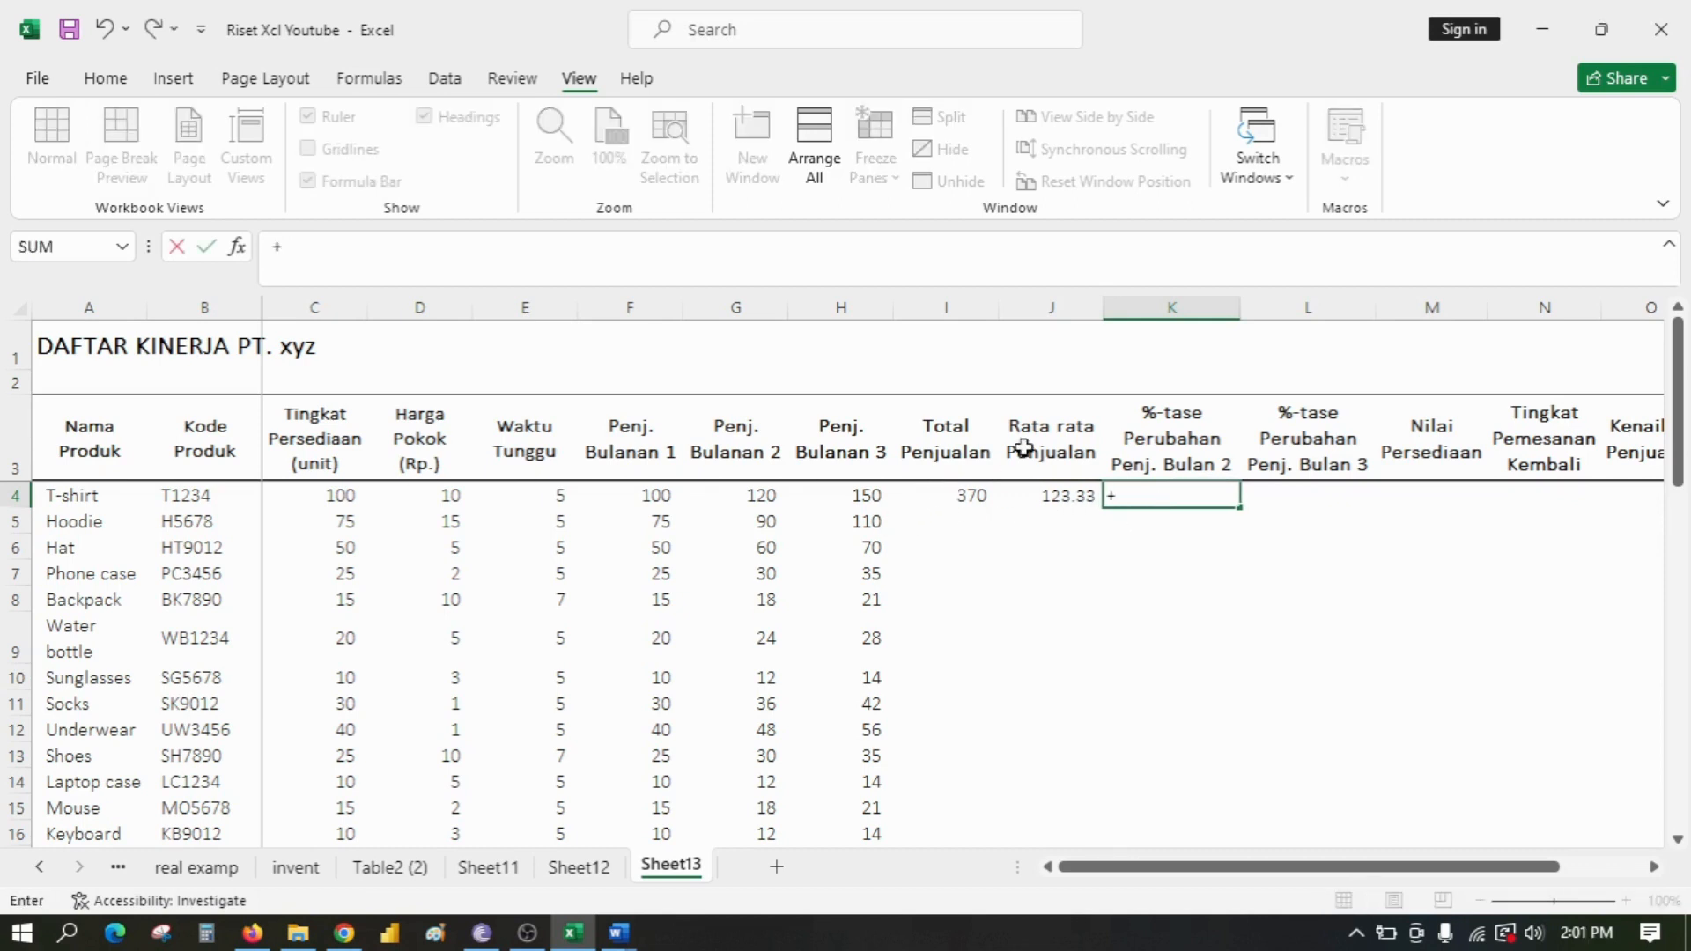
{"action": "type", "text": "("}
{"action": "left_click", "coordinate": [754, 499]}
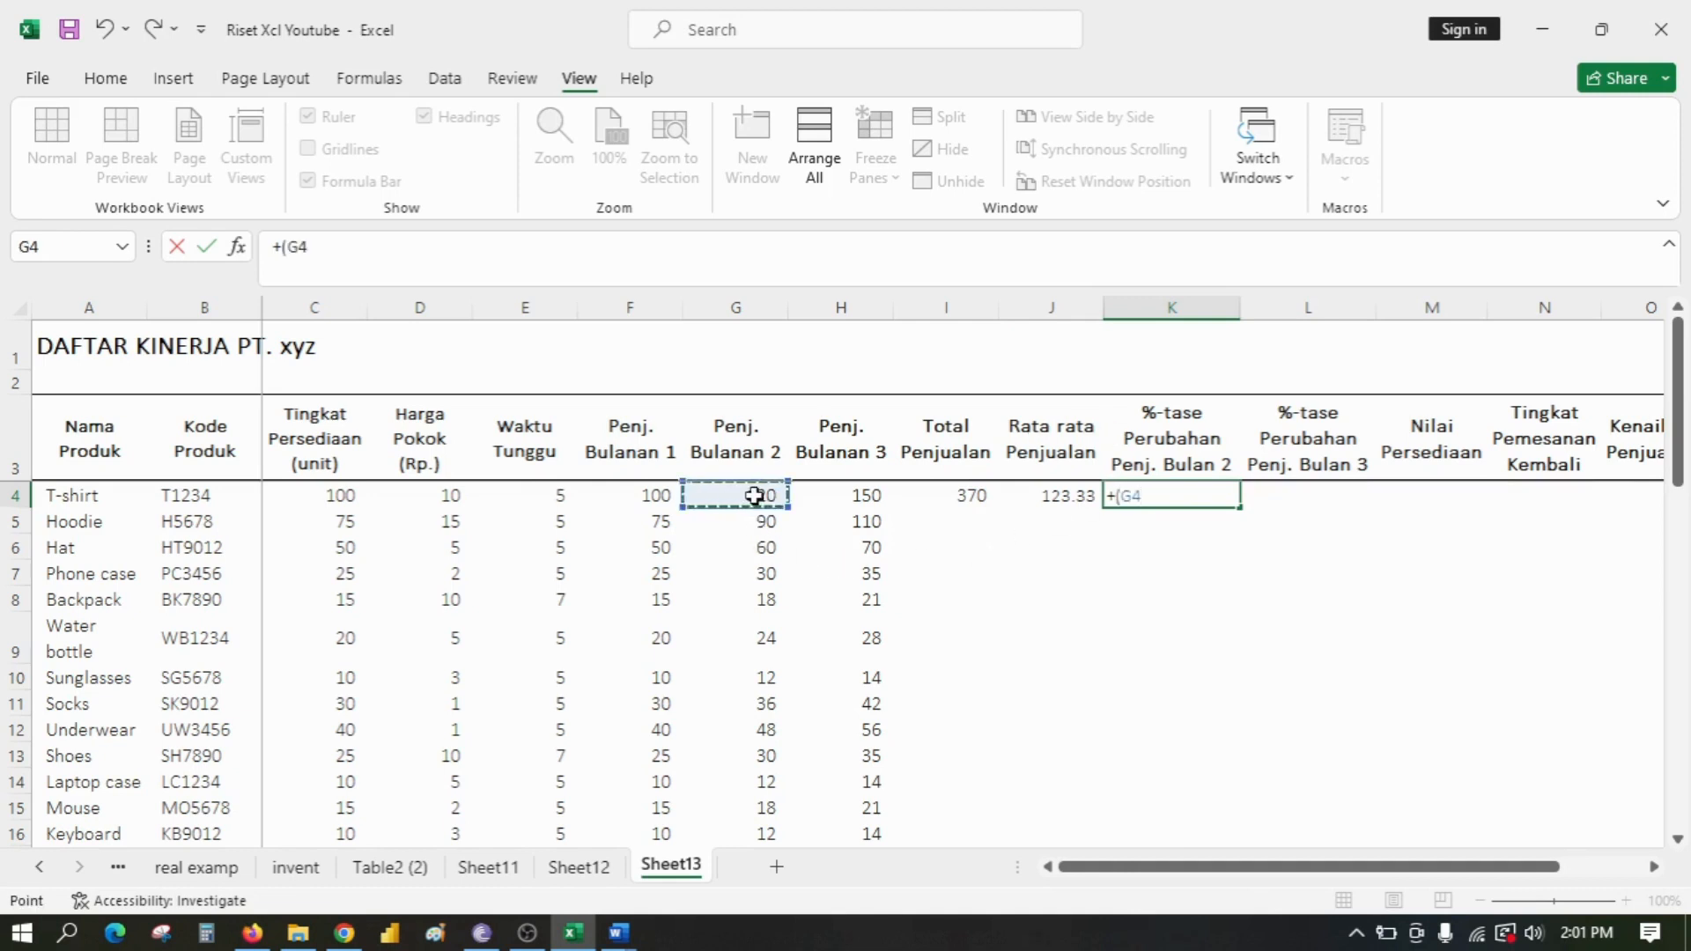
{"action": "type", "text": "-"}
{"action": "left_click", "coordinate": [663, 495]}
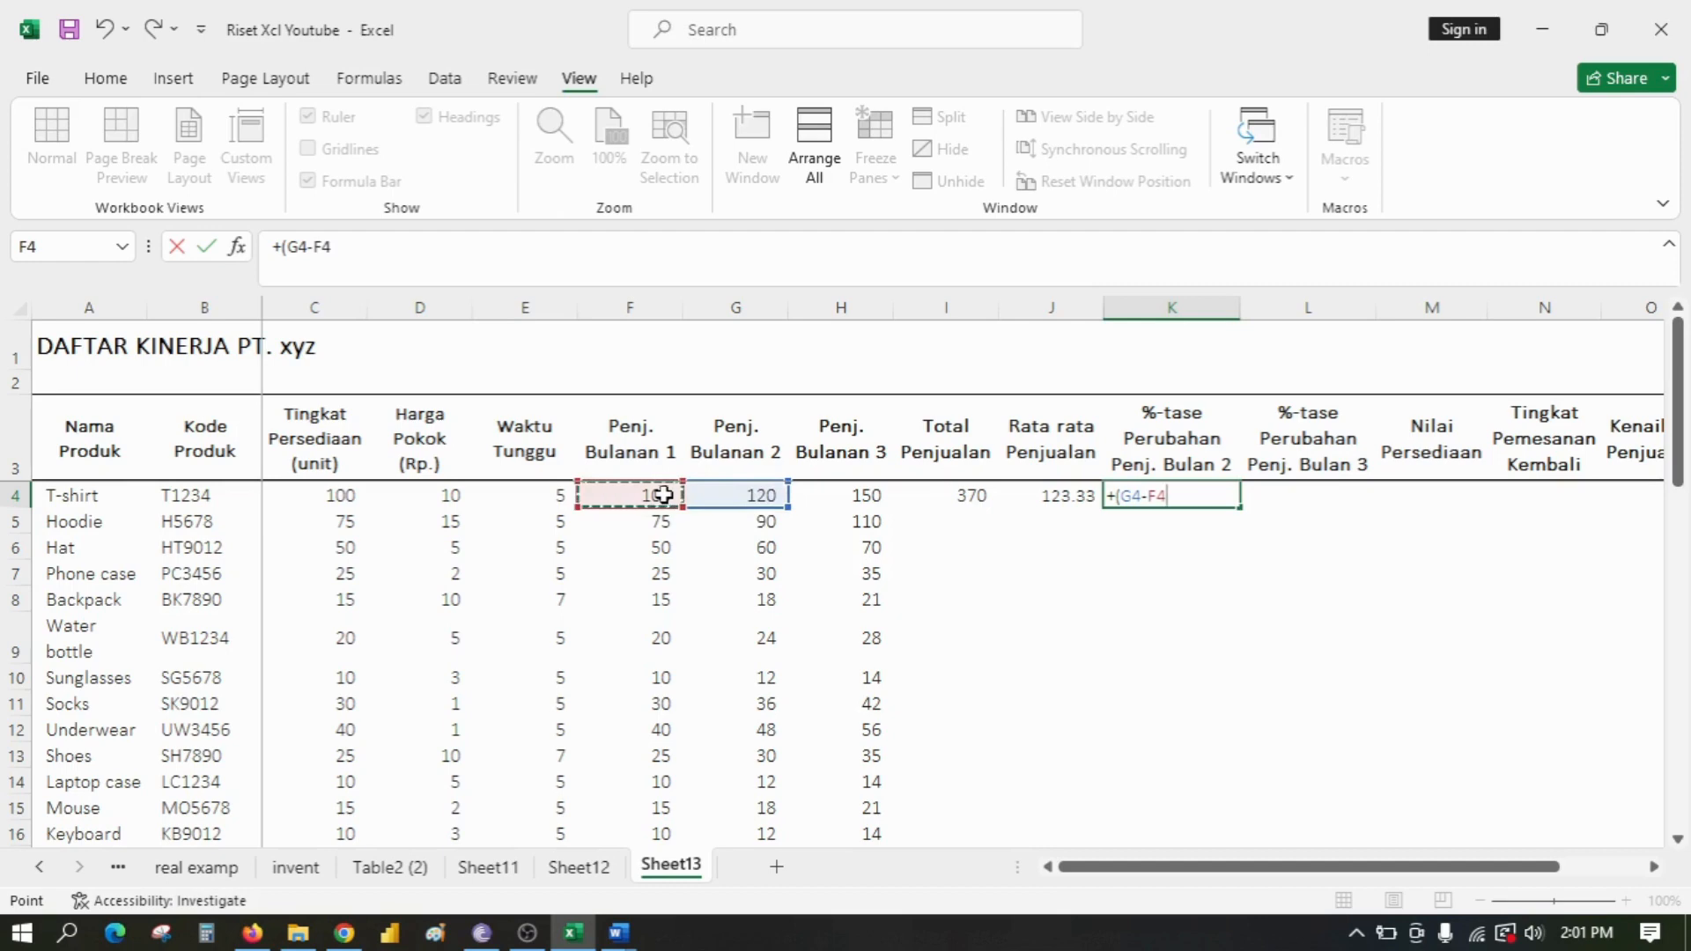
{"action": "type", "text": ")/"}
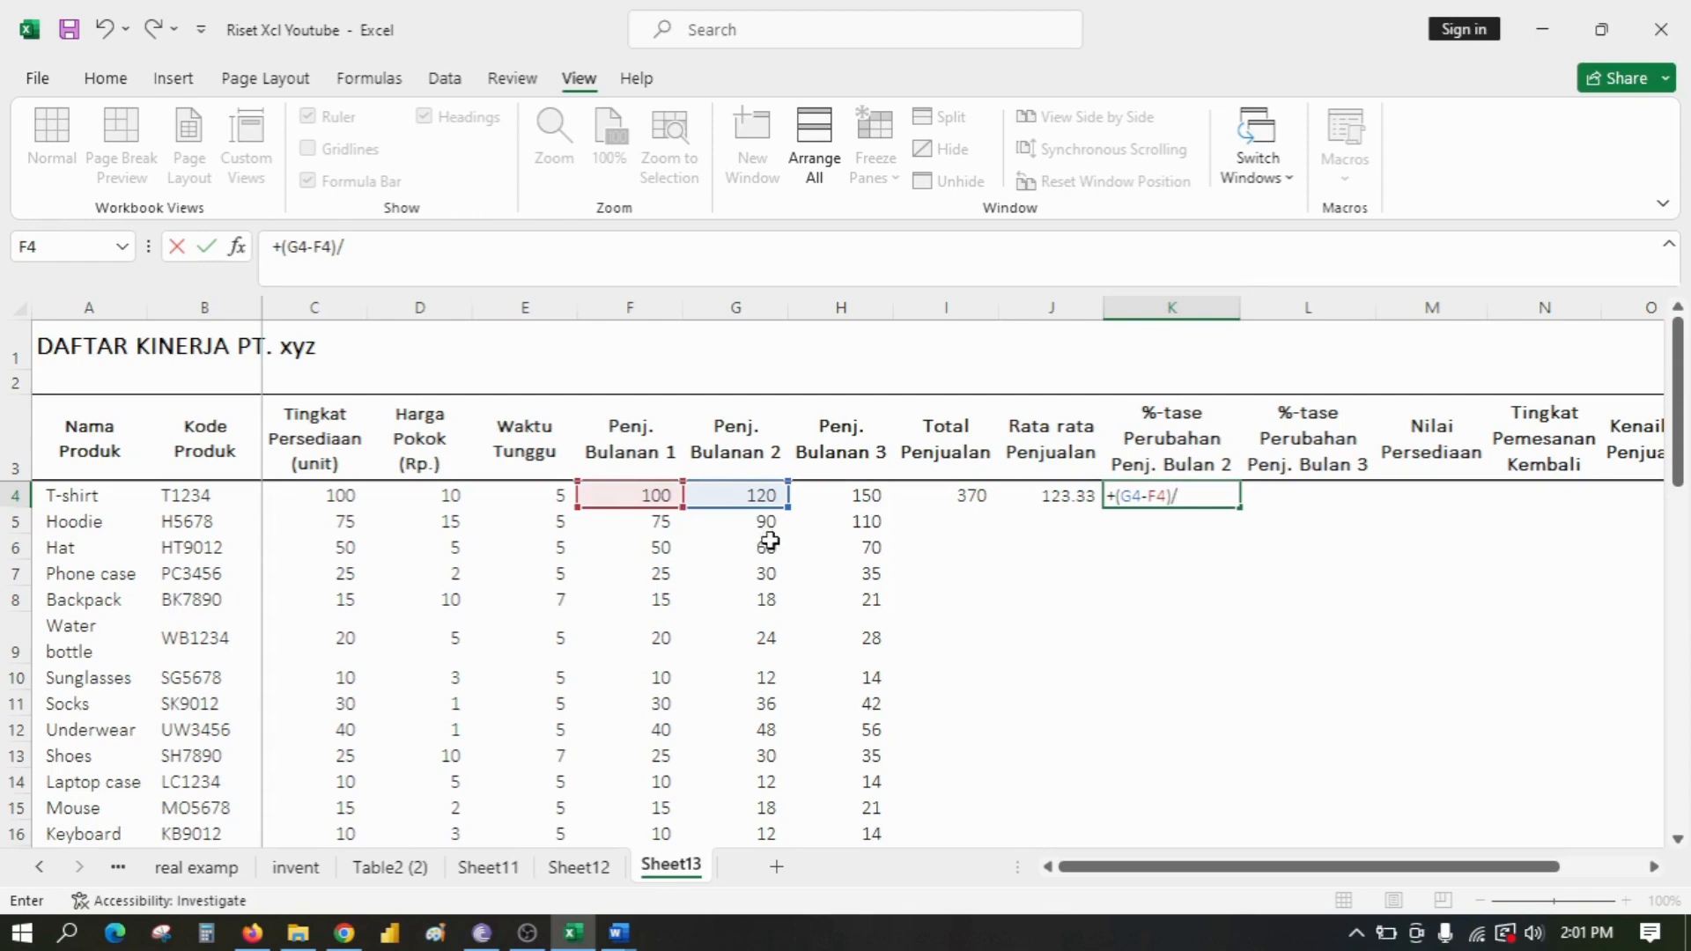
{"action": "left_click", "coordinate": [650, 496]}
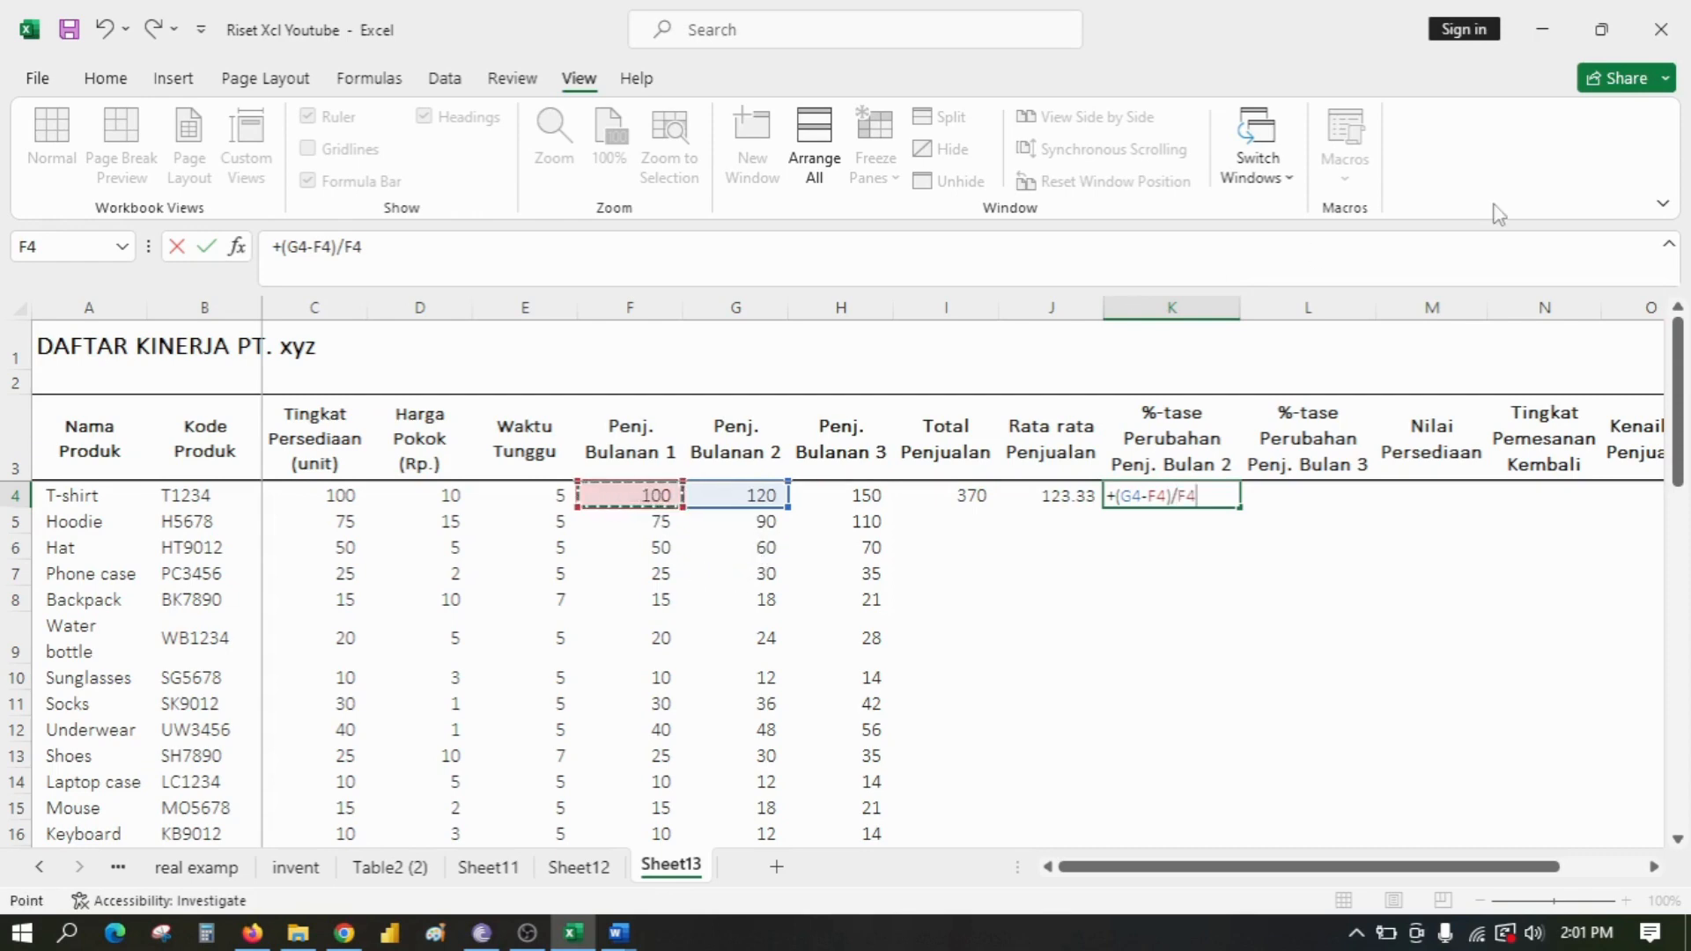
{"action": "key", "text": "Return"}
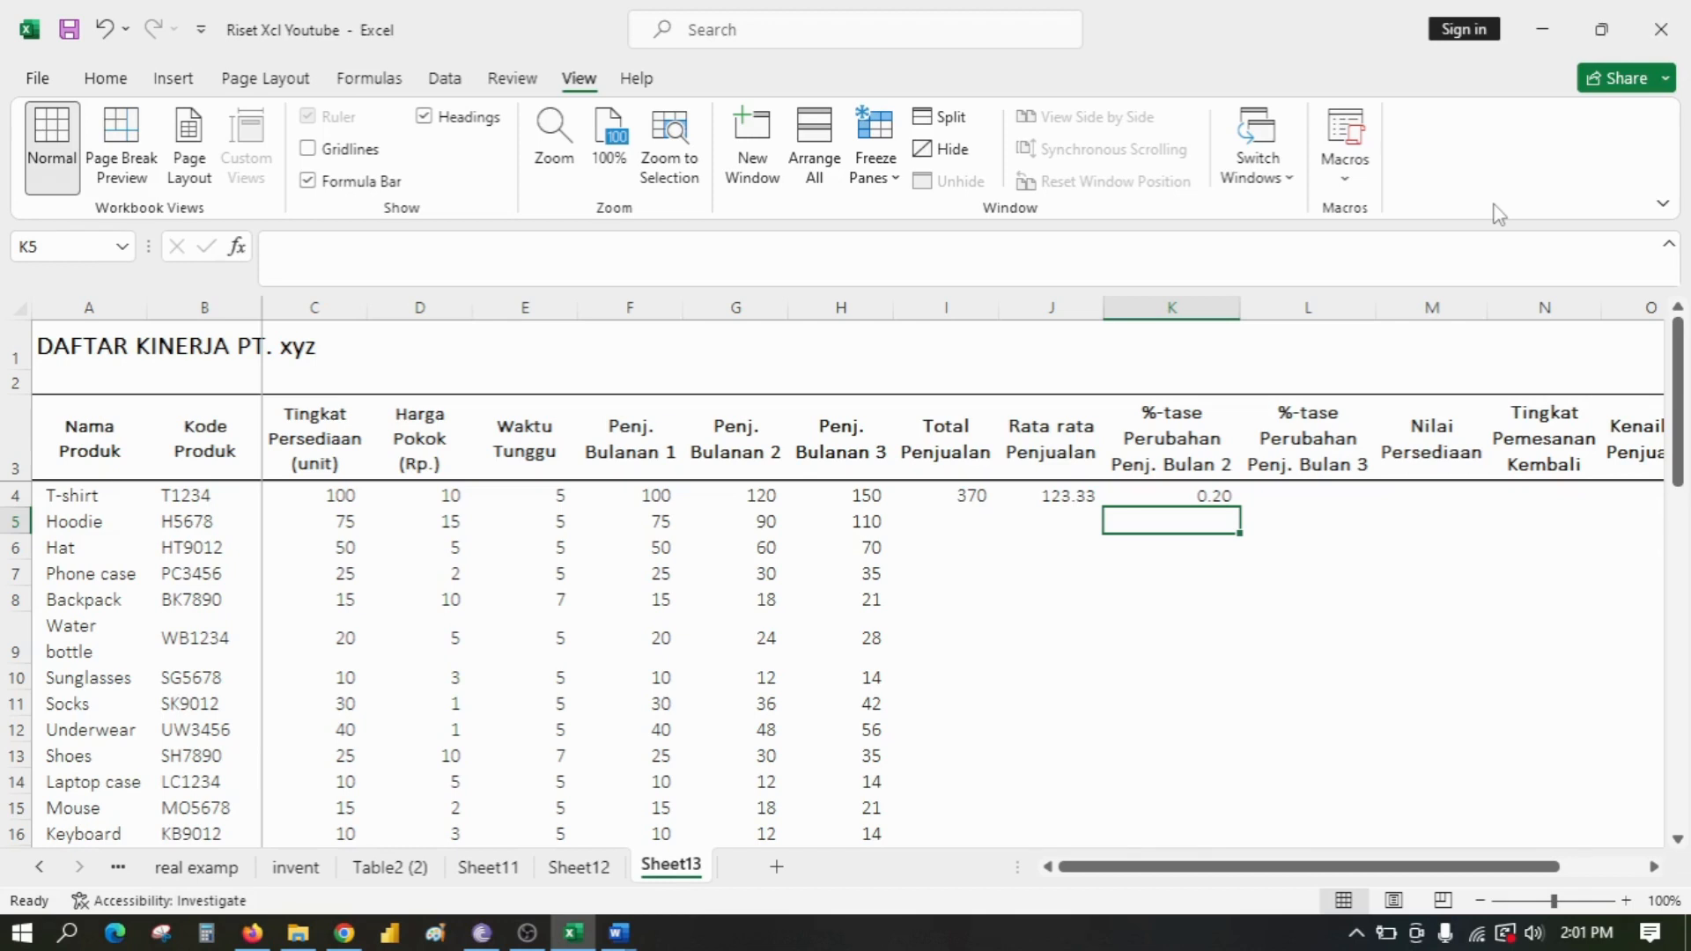
{"action": "key", "text": "Up"}
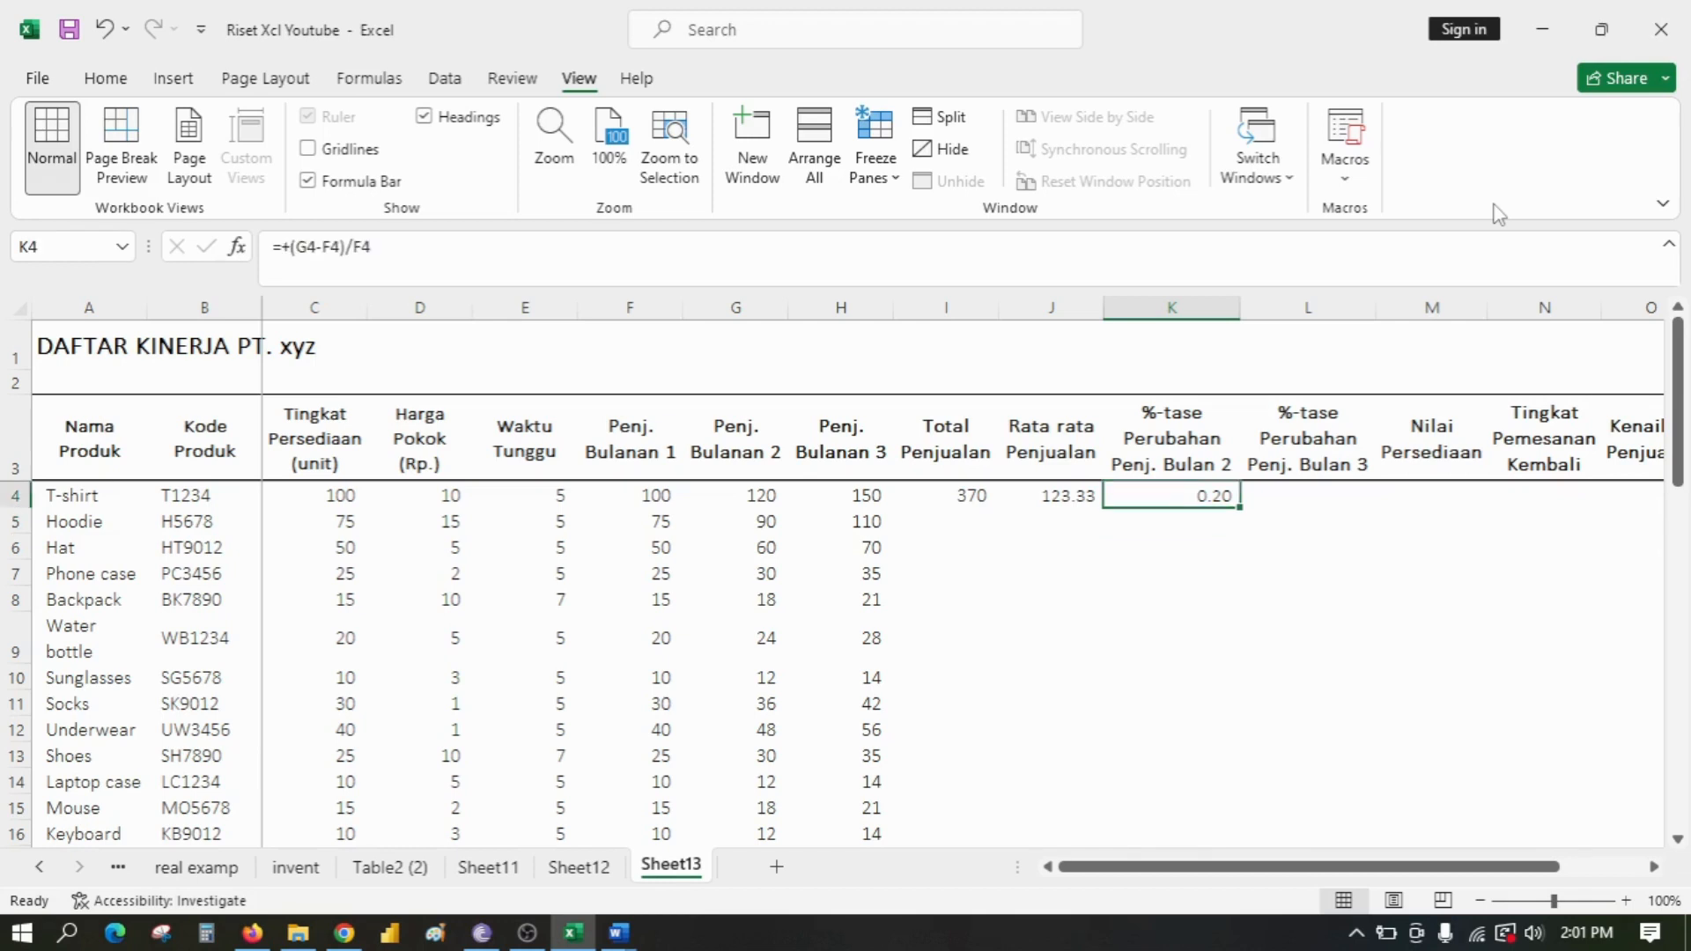
Step: Calculate the T-shirt's month 3 sales change in cell L4 with the formula +(H4-G4)/G4
{"action": "key", "text": "Right"}
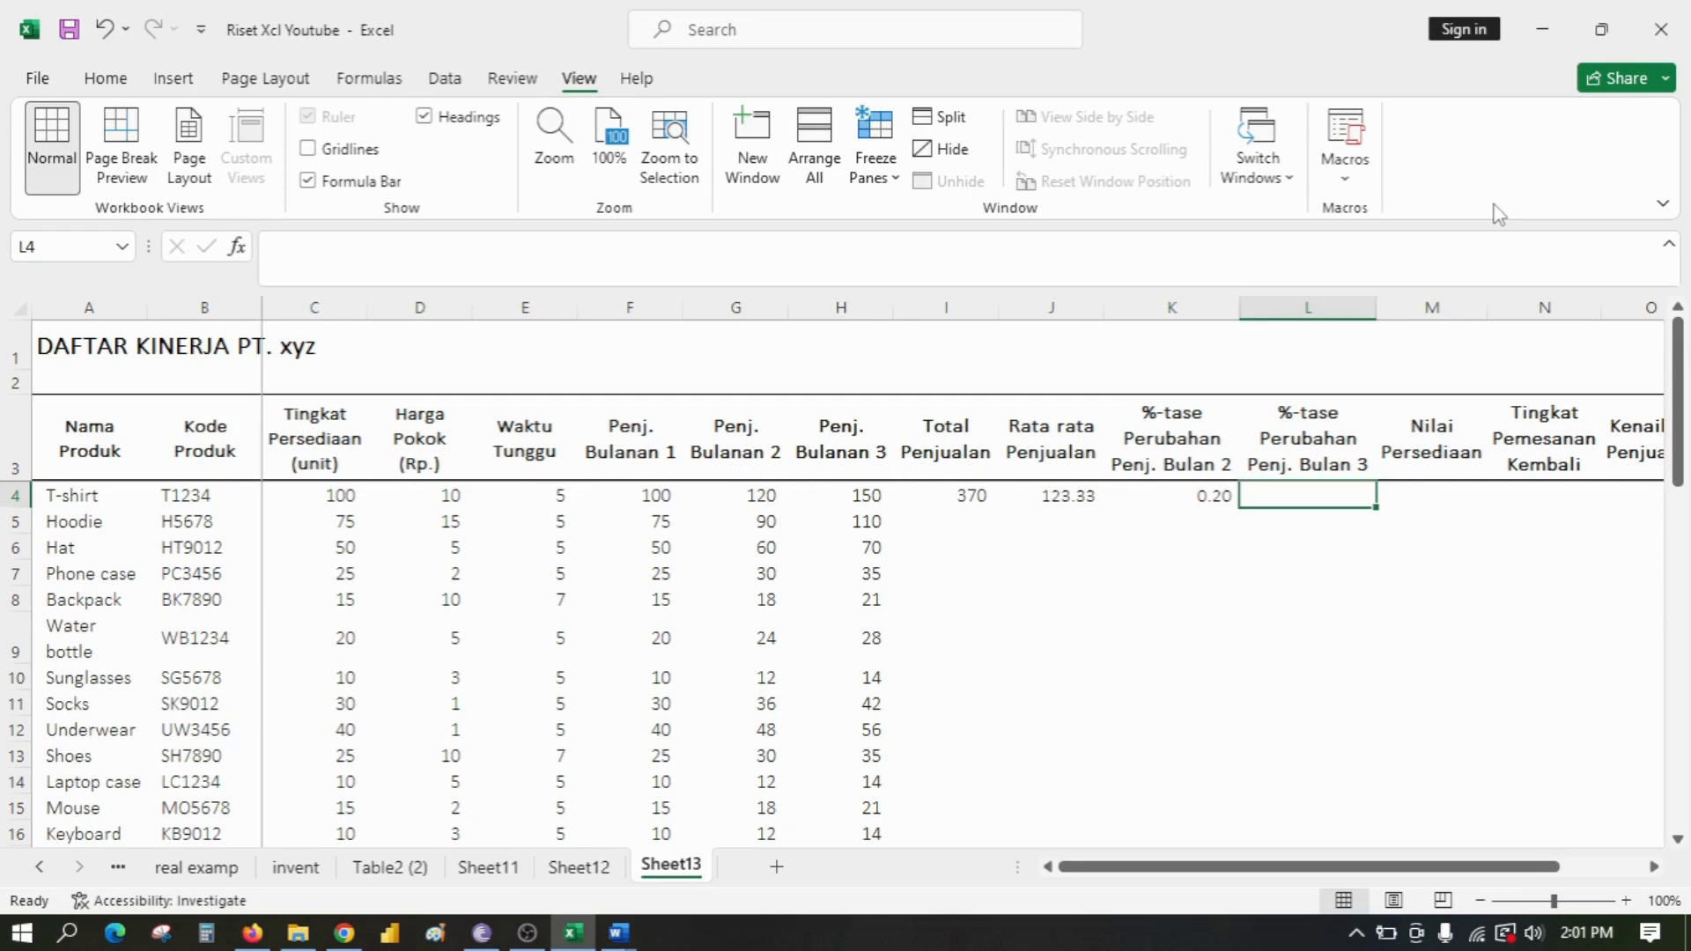
{"action": "type", "text": "+"}
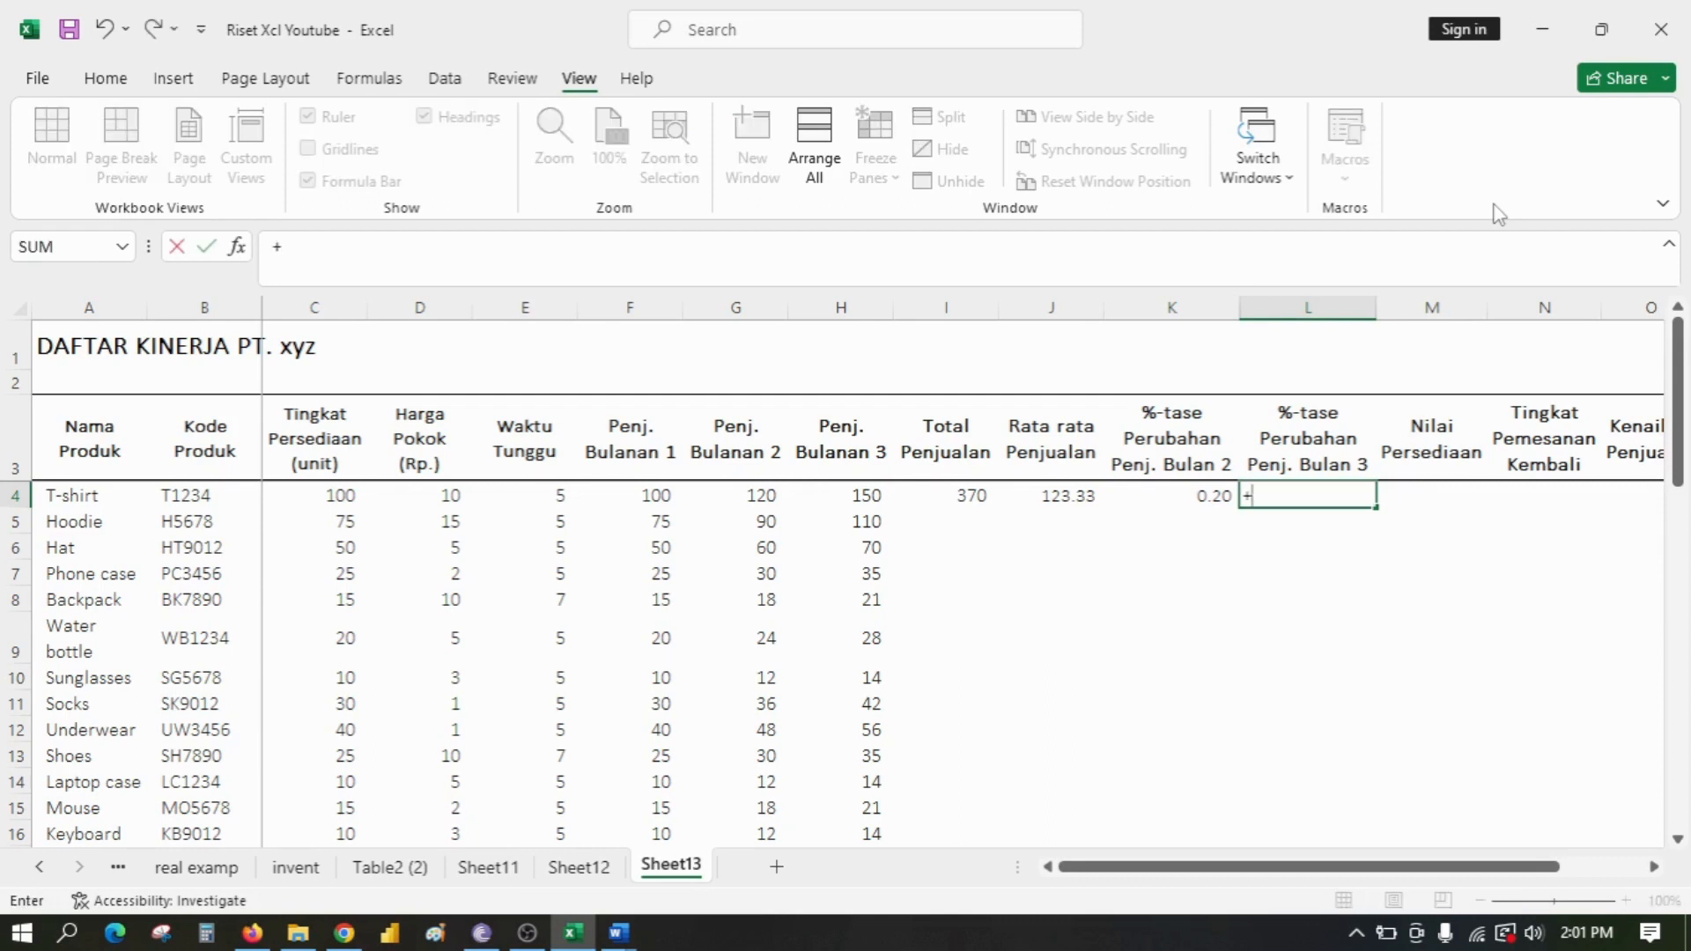
{"action": "type", "text": "("}
{"action": "key", "text": "Left"}
{"action": "key", "text": "Left"}
{"action": "key", "text": "Left"}
{"action": "key", "text": "Left"}
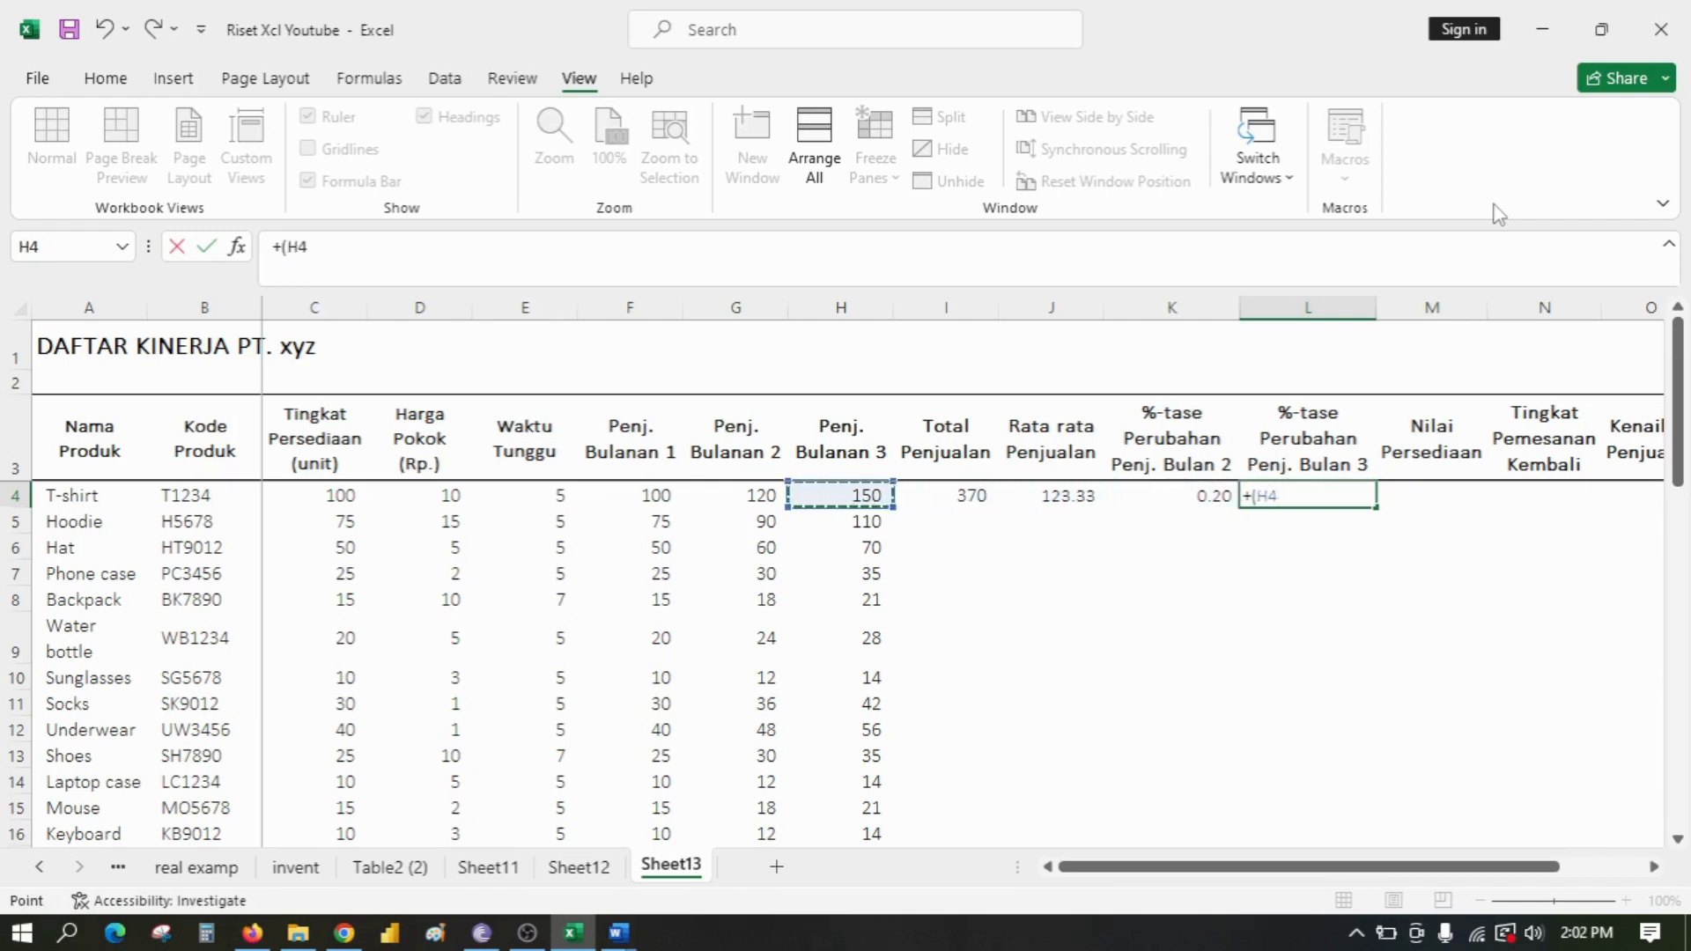
{"action": "type", "text": "-"}
{"action": "key", "text": "Left"}
{"action": "key", "text": "Left"}
{"action": "key", "text": "Left"}
{"action": "key", "text": "Left"}
{"action": "key", "text": "Left"}
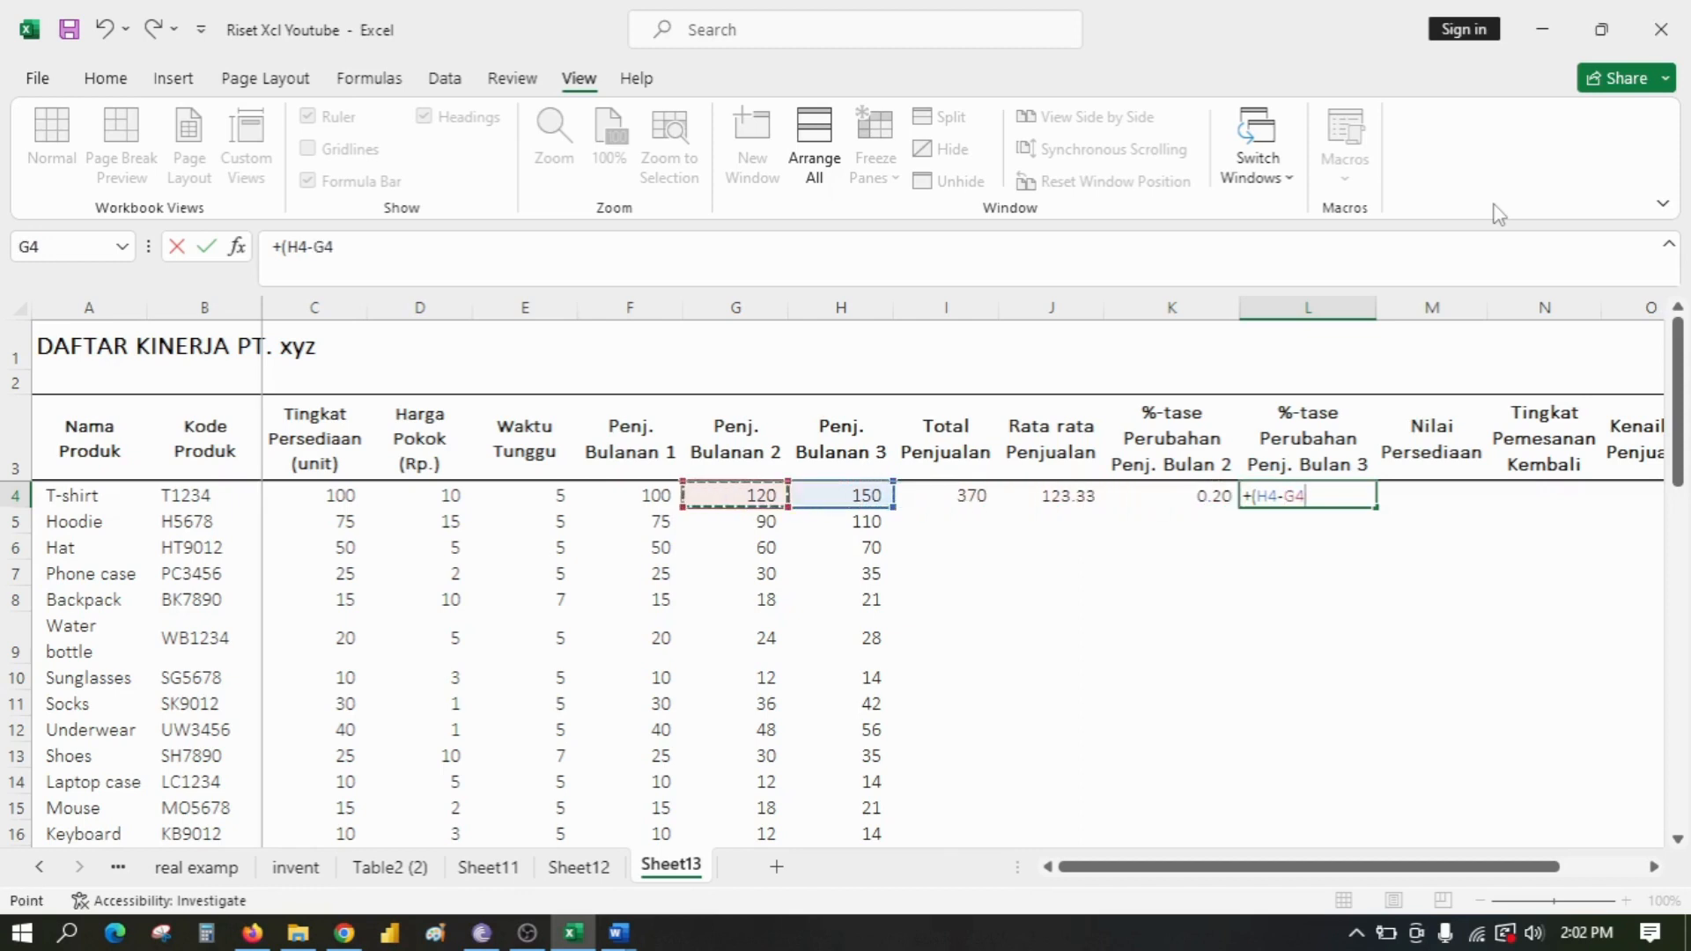
{"action": "type", "text": ")/"}
{"action": "key", "text": "Left"}
{"action": "key", "text": "Left"}
{"action": "key", "text": "Left"}
{"action": "key", "text": "Left"}
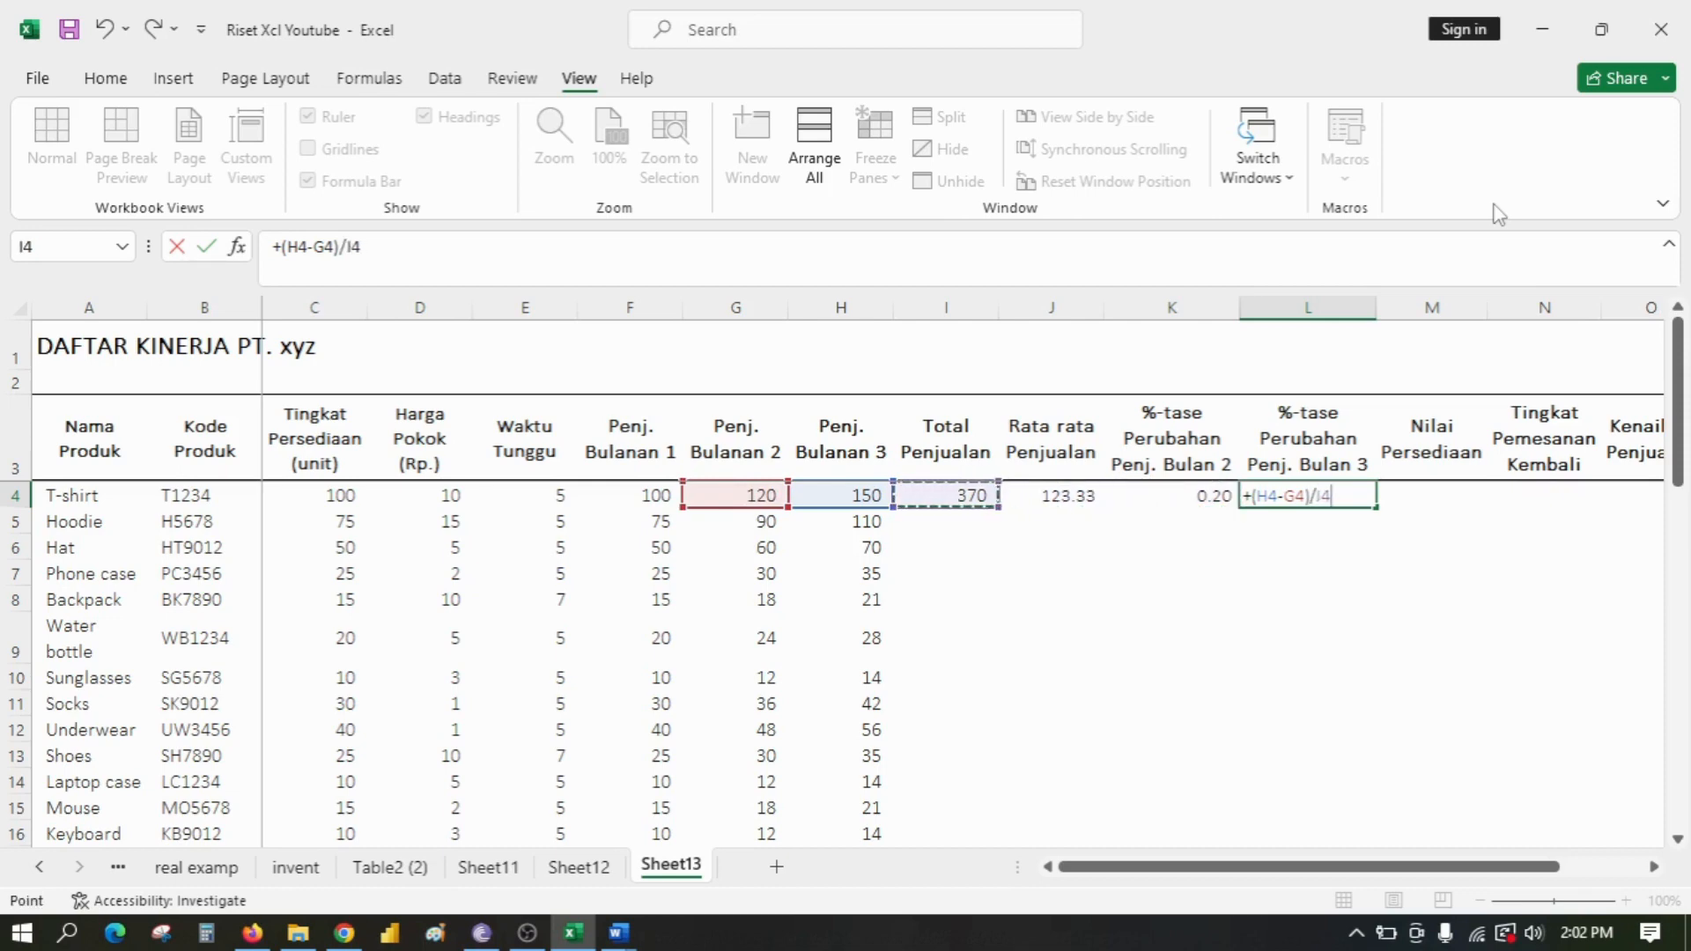
{"action": "key", "text": "Return"}
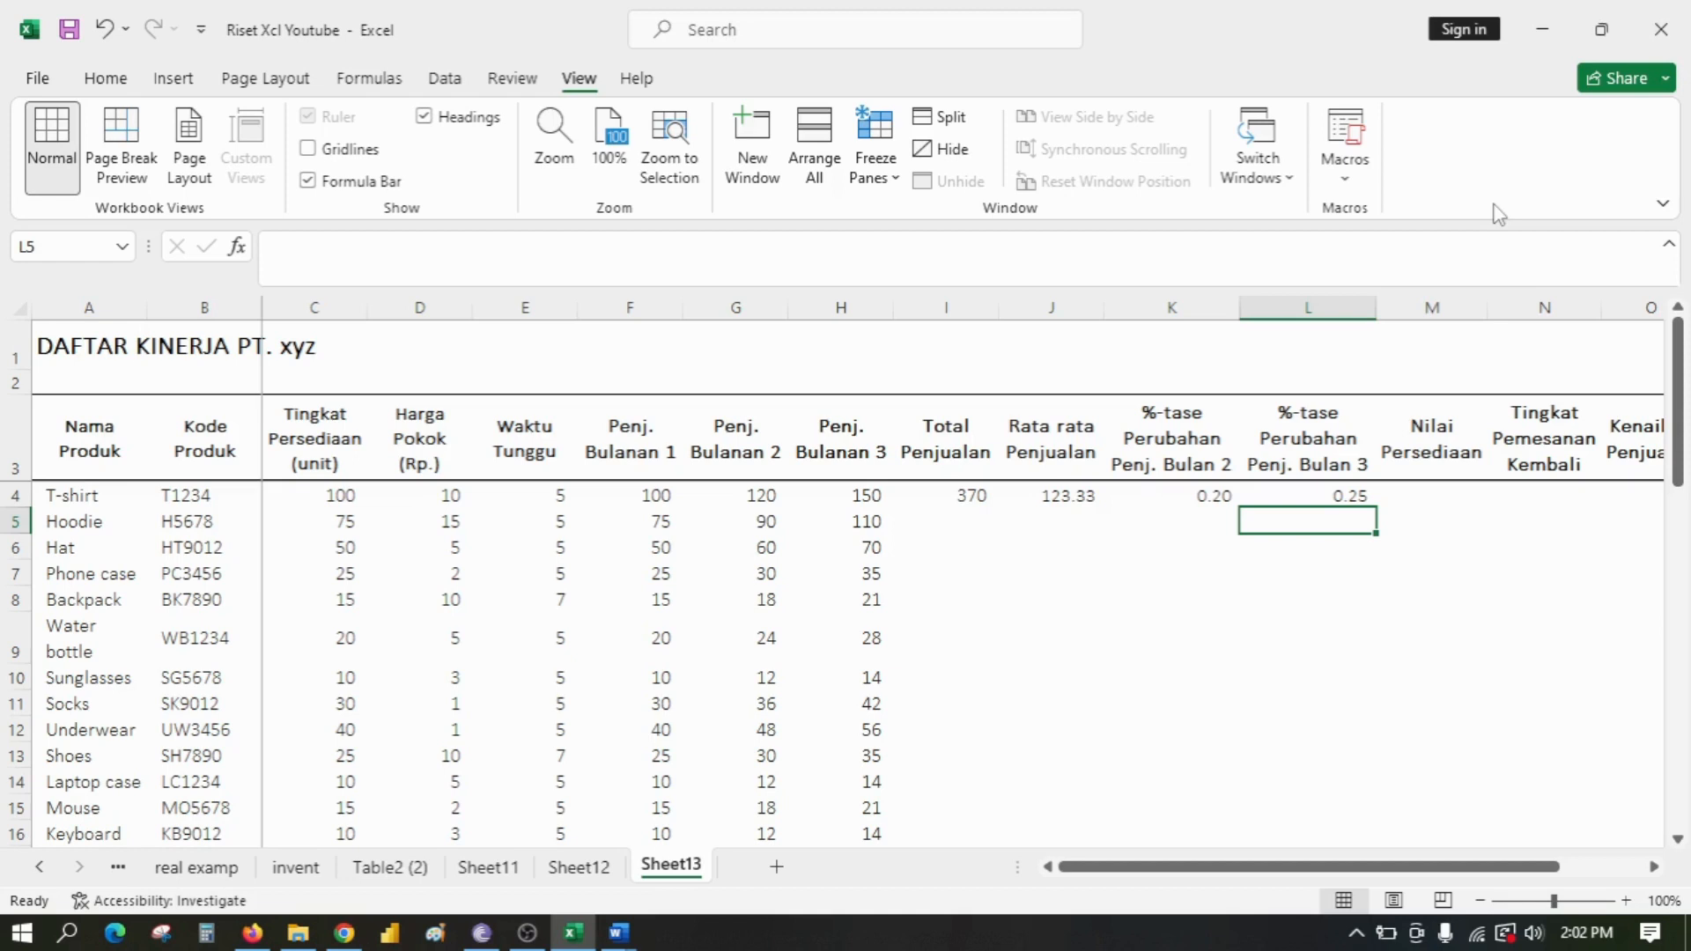
Step: Format the two sales change cells K4:L4 of the T-shirt row as percentages
{"action": "key", "text": "Up"}
{"action": "key", "text": "Left"}
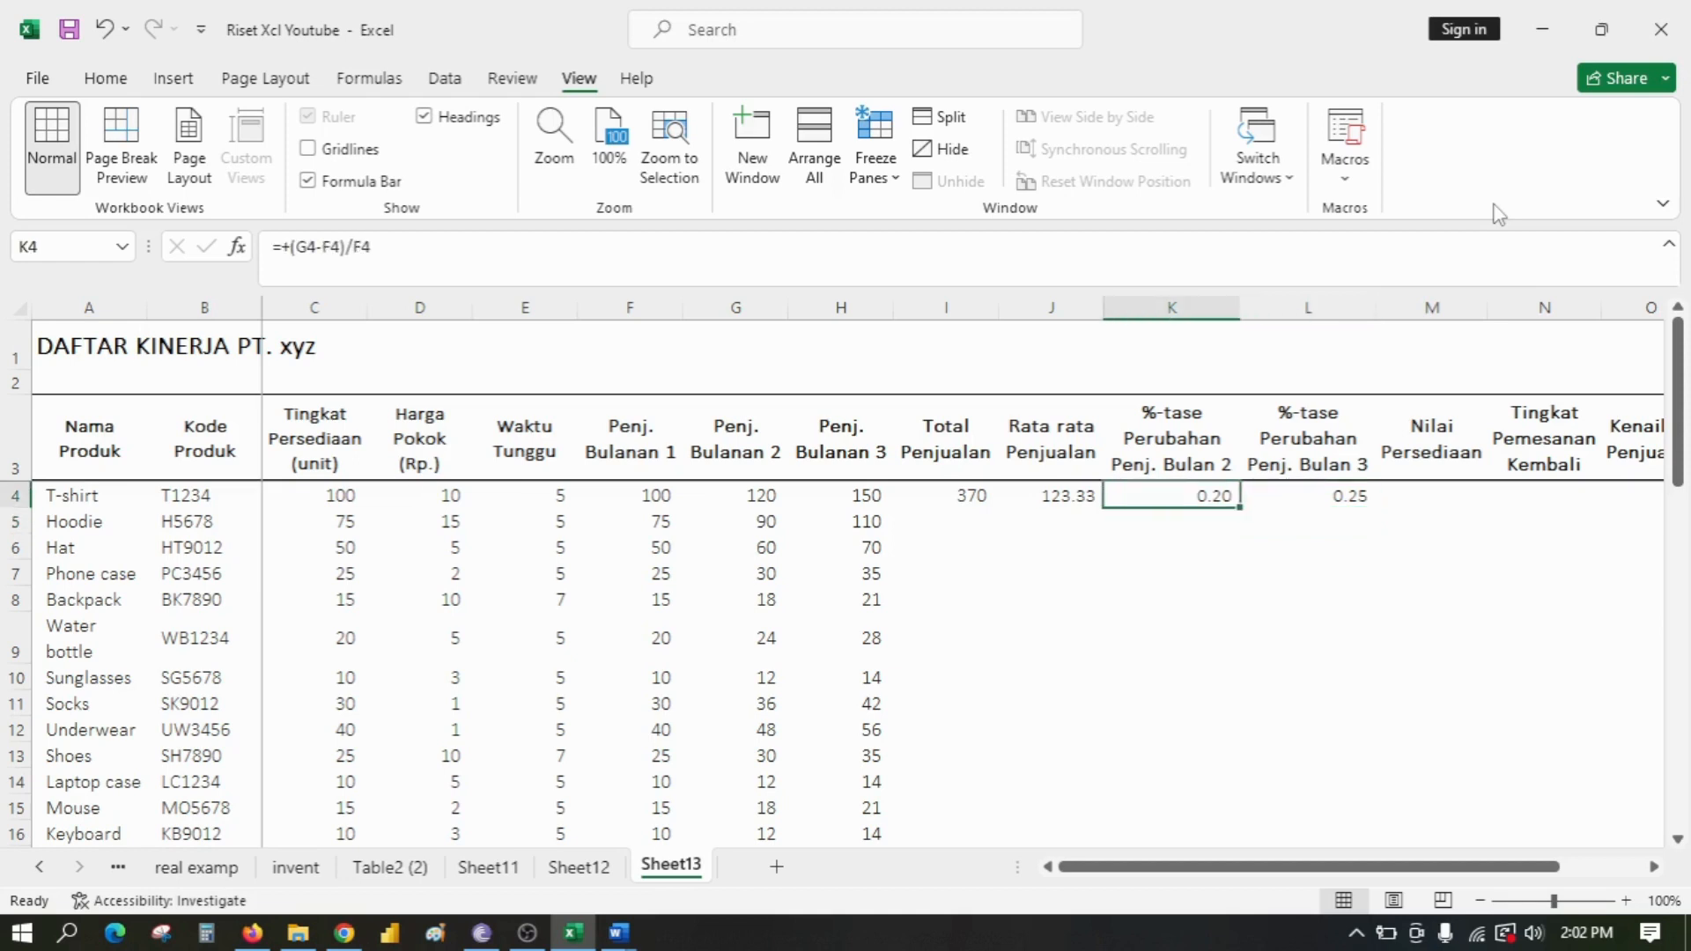
{"action": "key", "text": "shift+Right"}
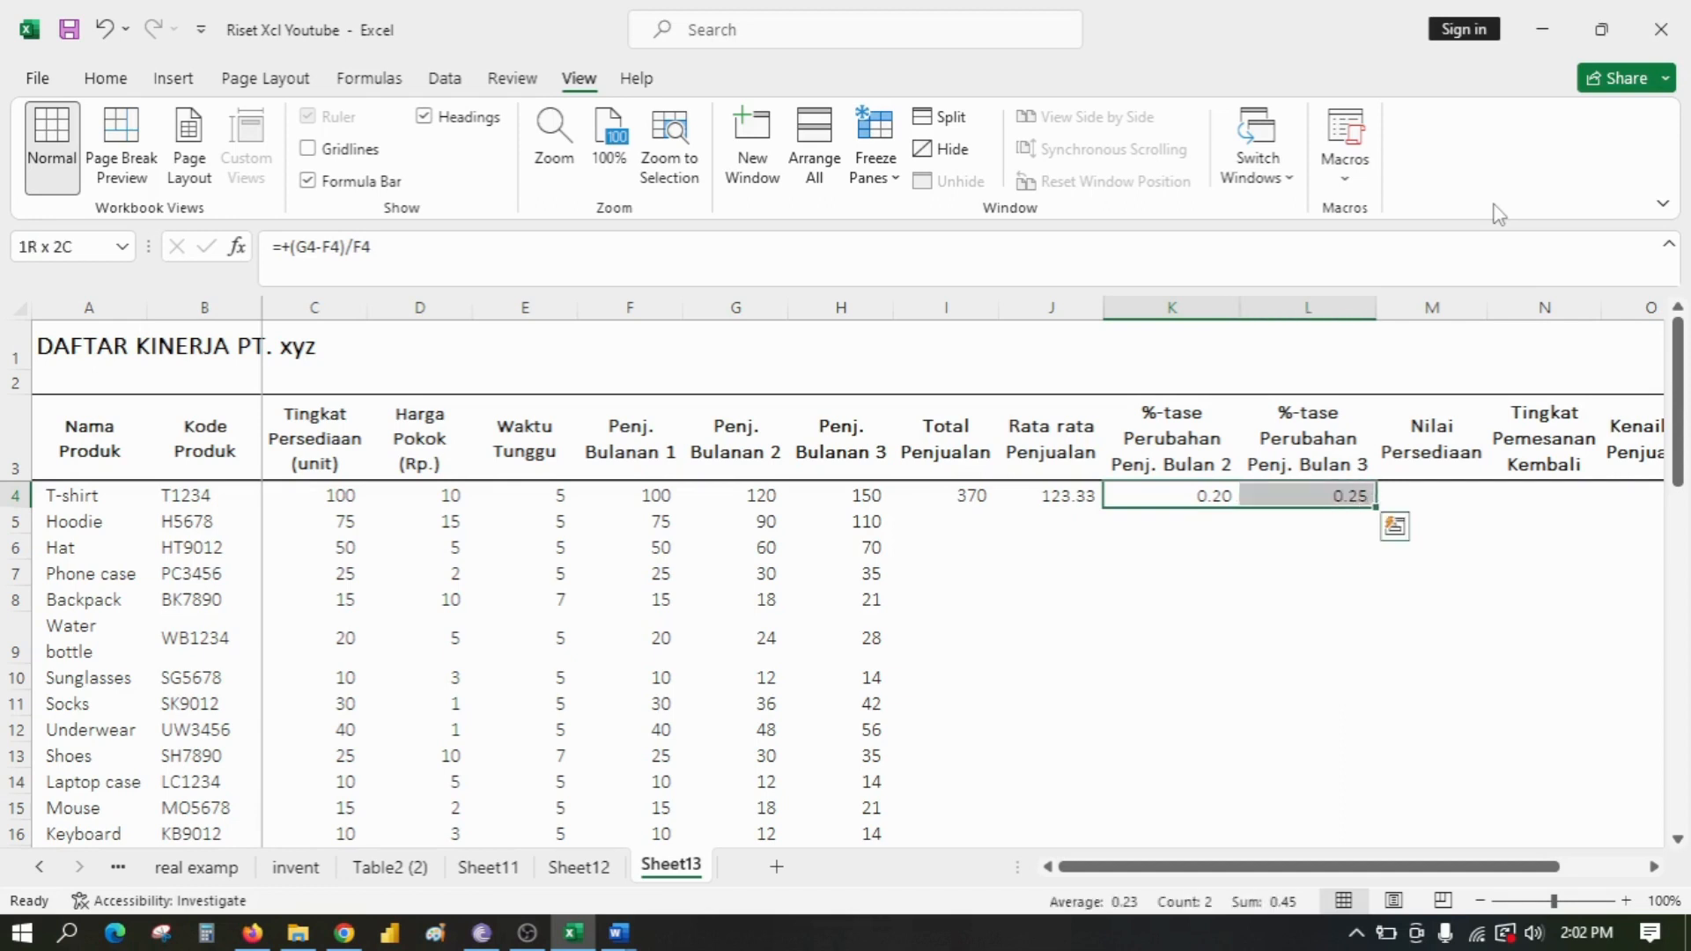
{"action": "left_click", "coordinate": [107, 79]}
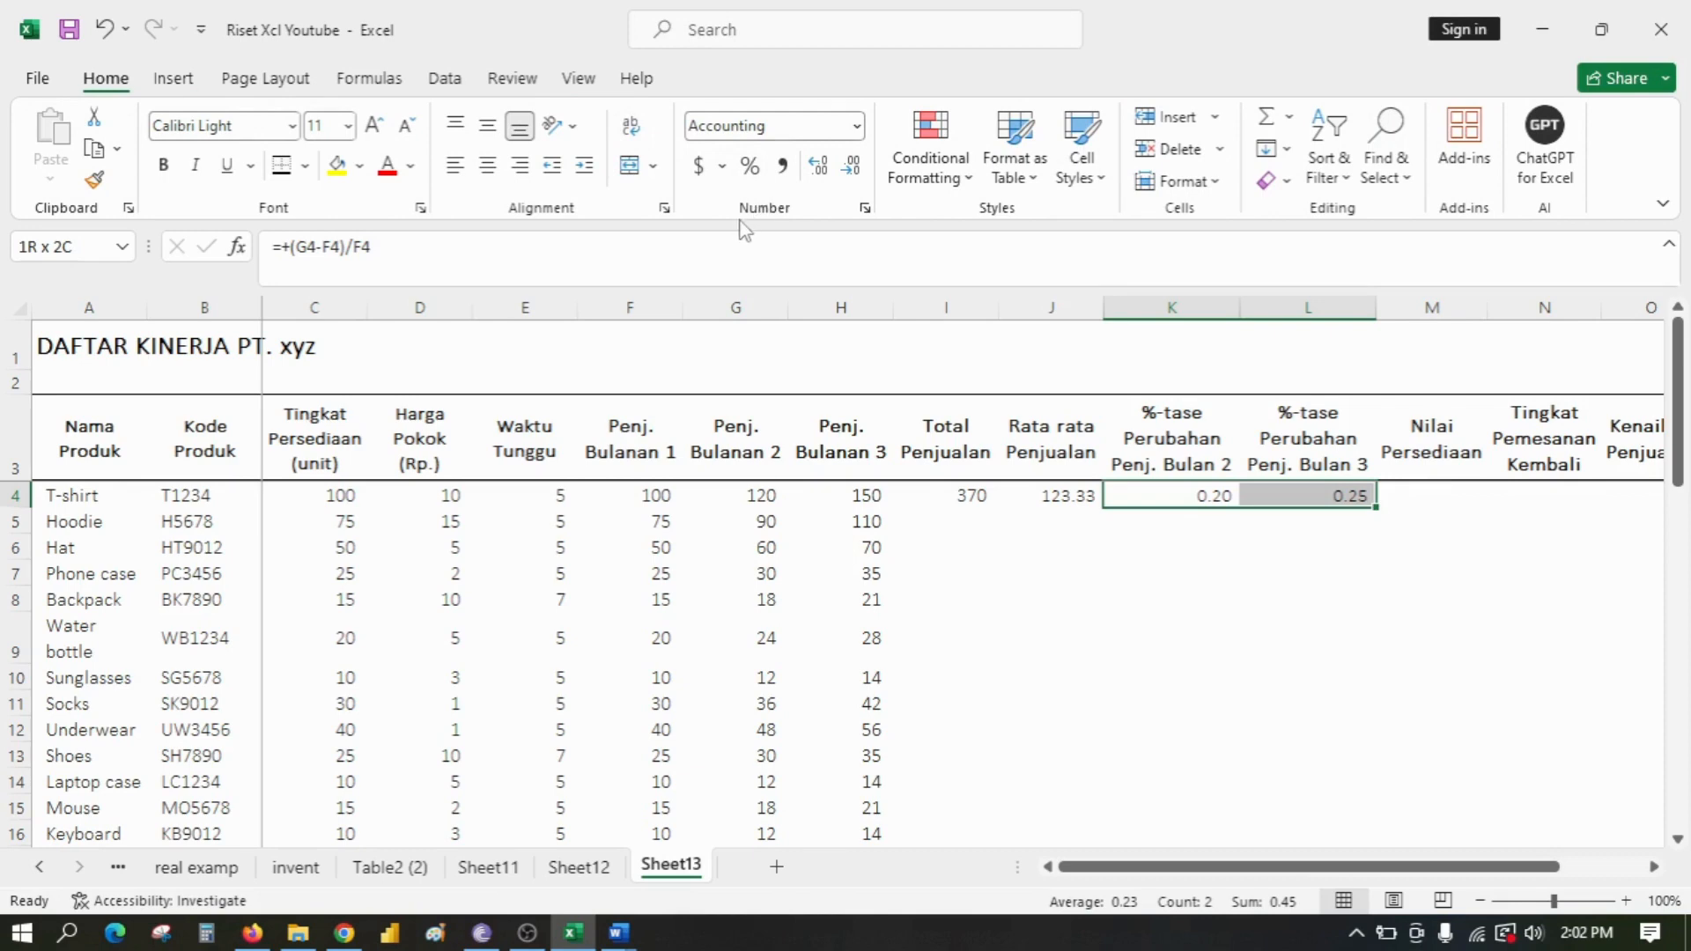
{"action": "left_click", "coordinate": [751, 166]}
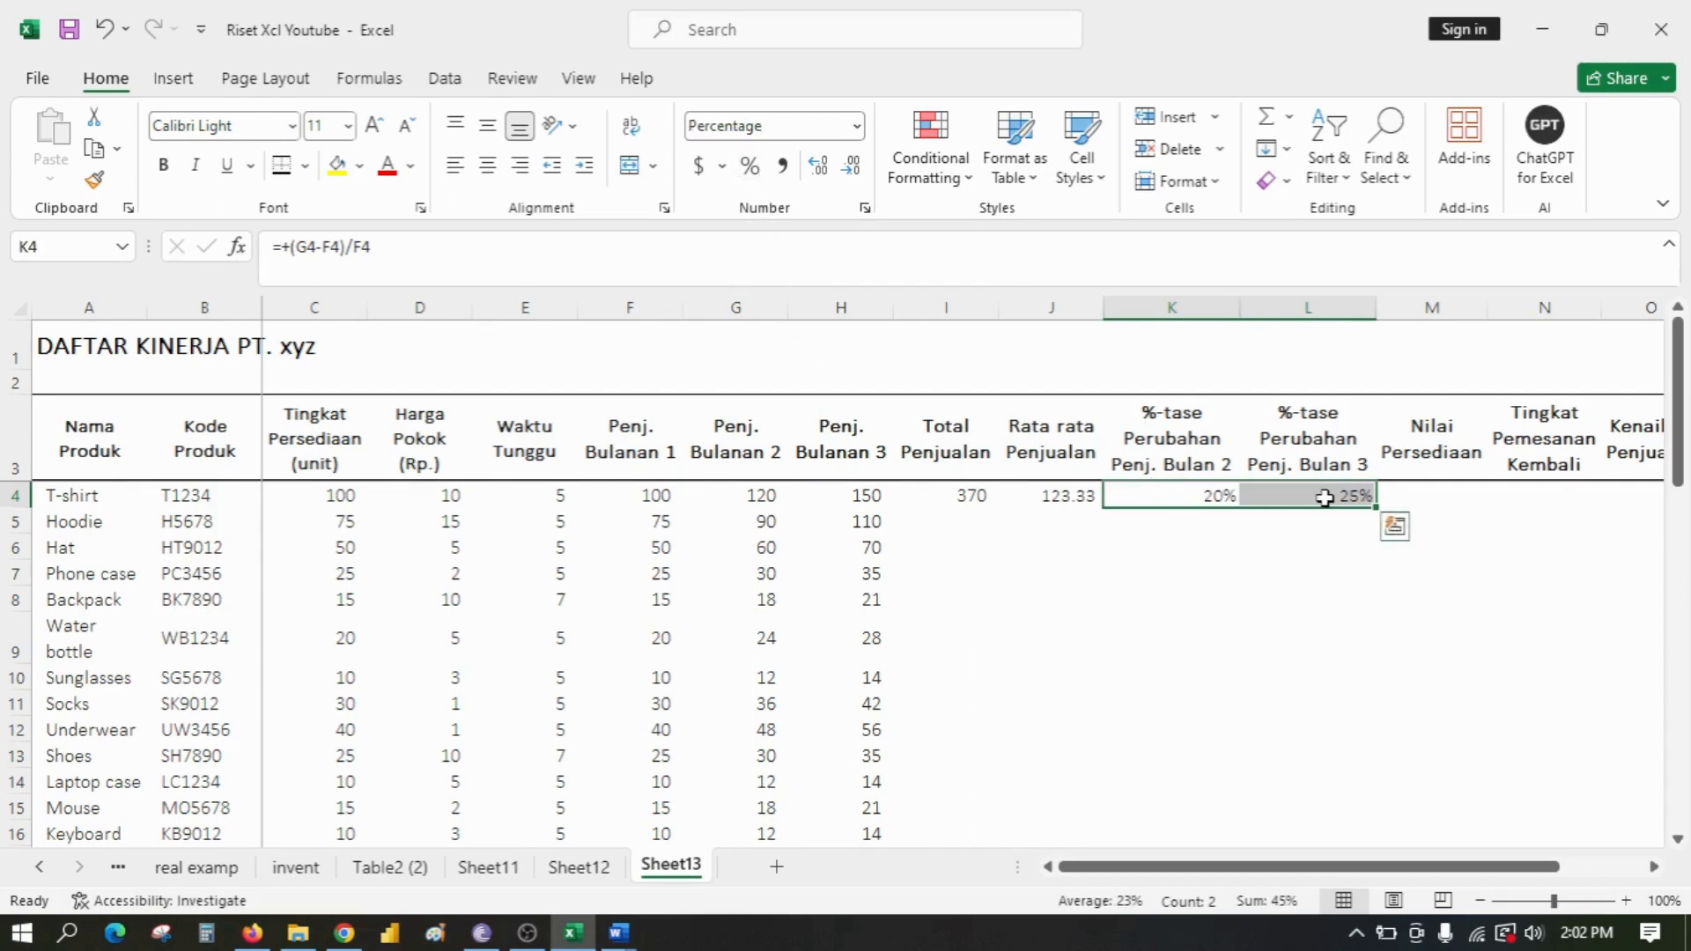
Step: Calculate the T-shirt's inventory value in the Nilai Persediaan cell M4 with the formula +C4*D4
{"action": "left_click", "coordinate": [1401, 501]}
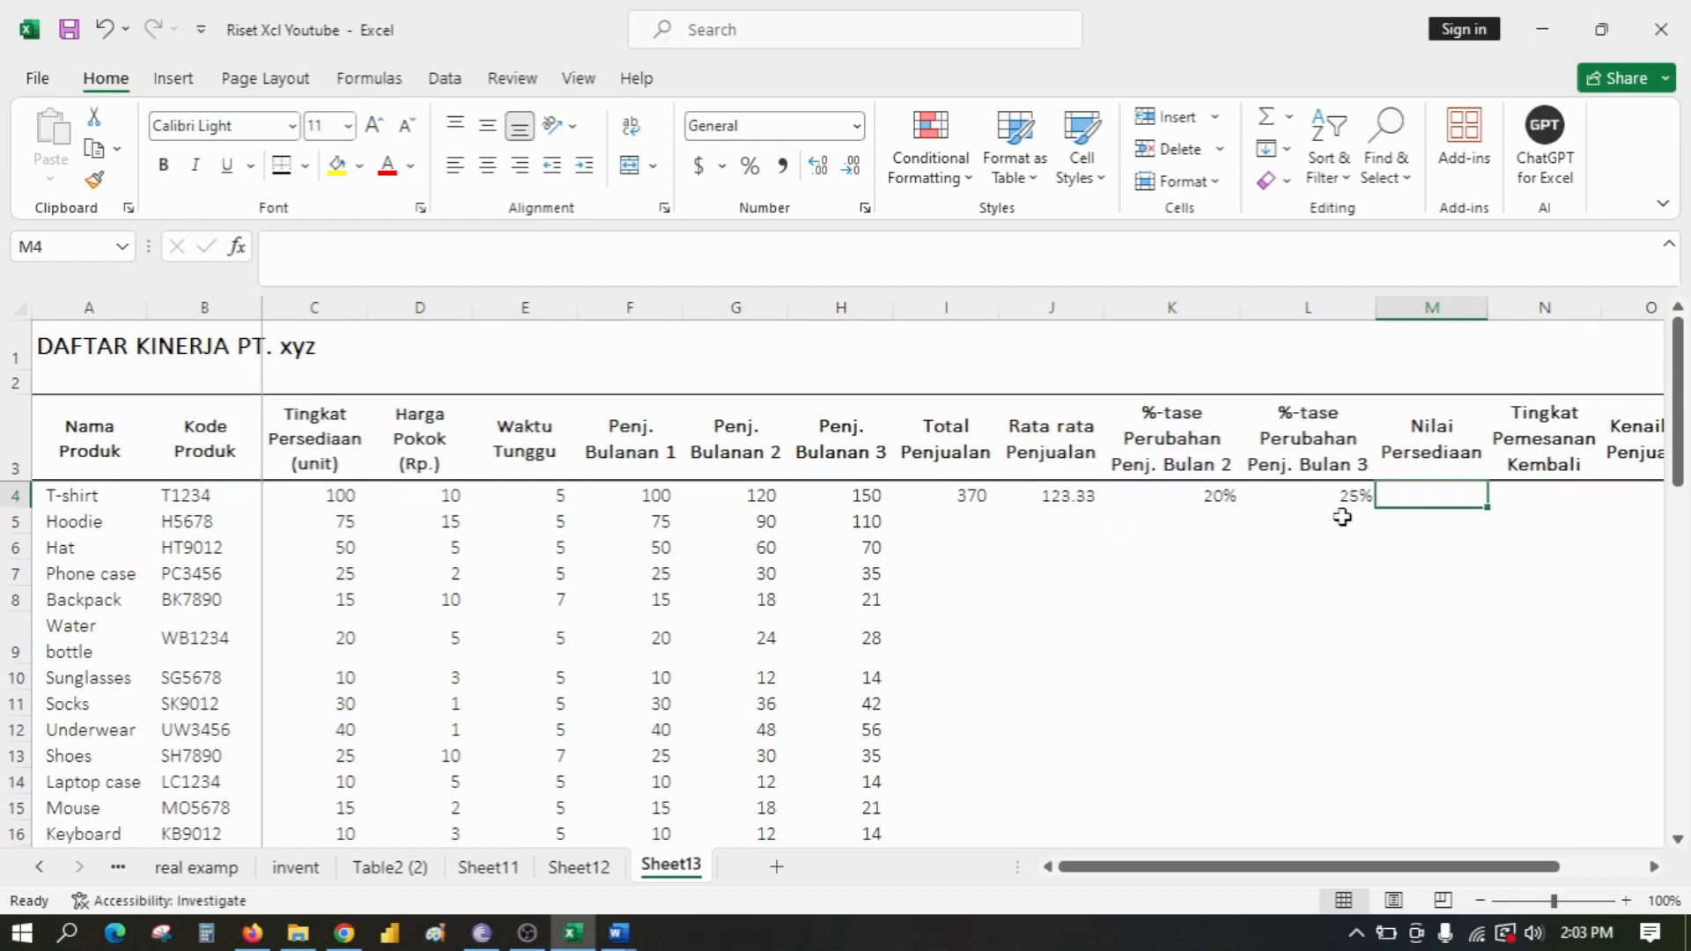
{"action": "type", "text": "+"}
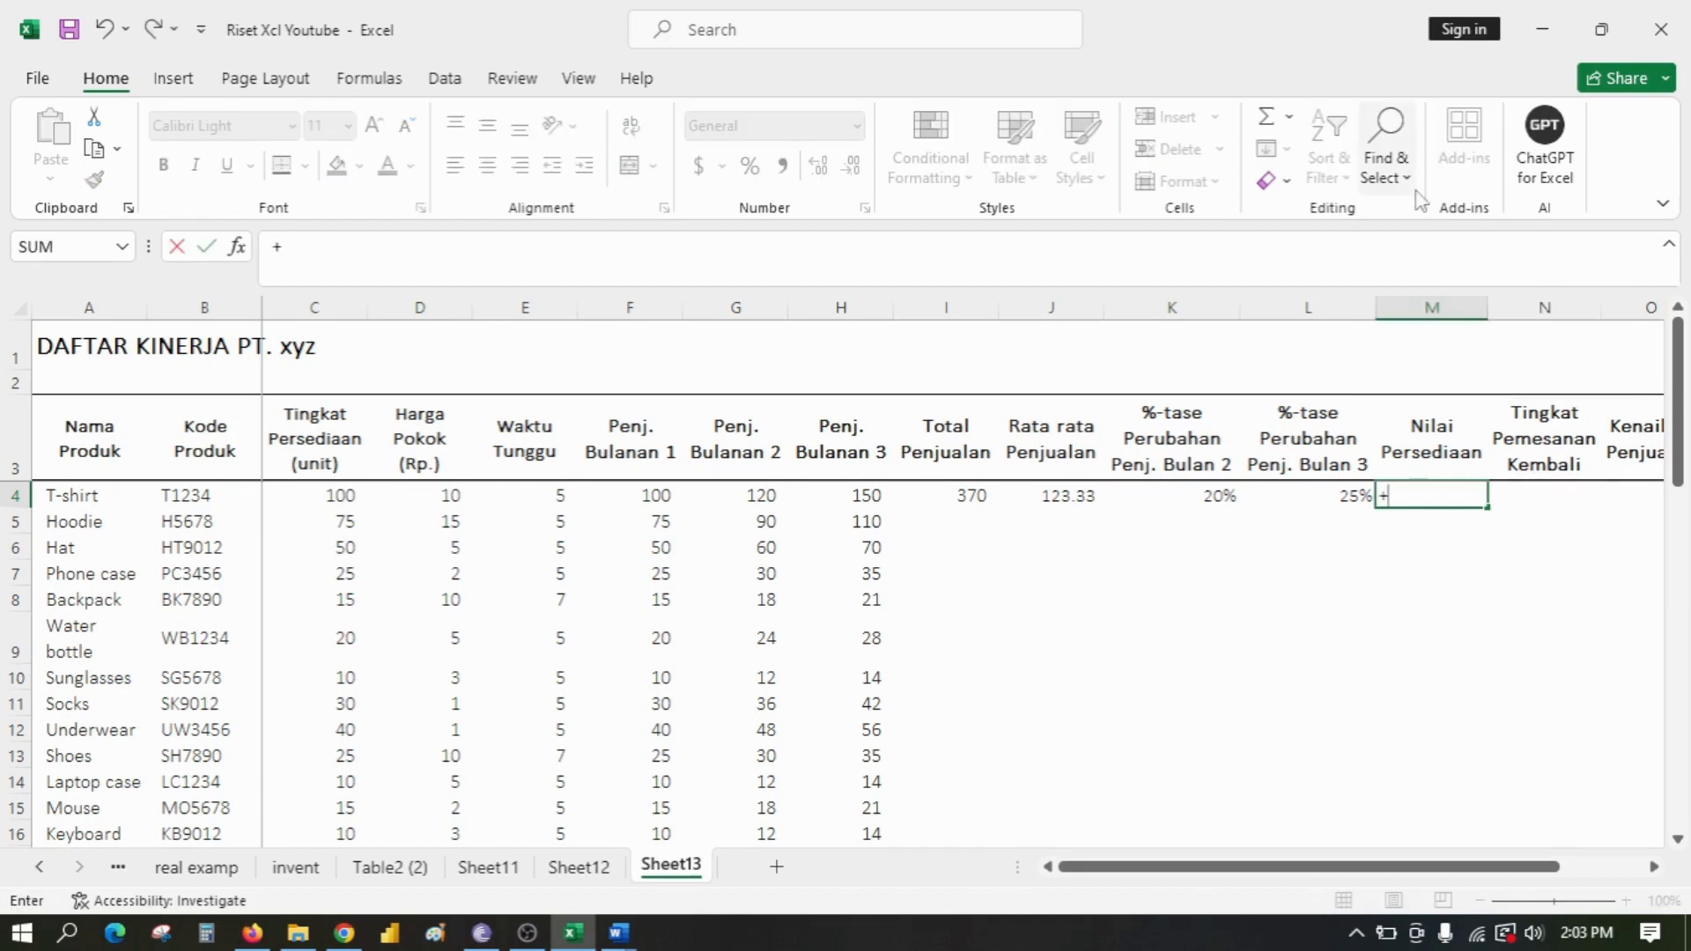
{"action": "left_click", "coordinate": [339, 499]}
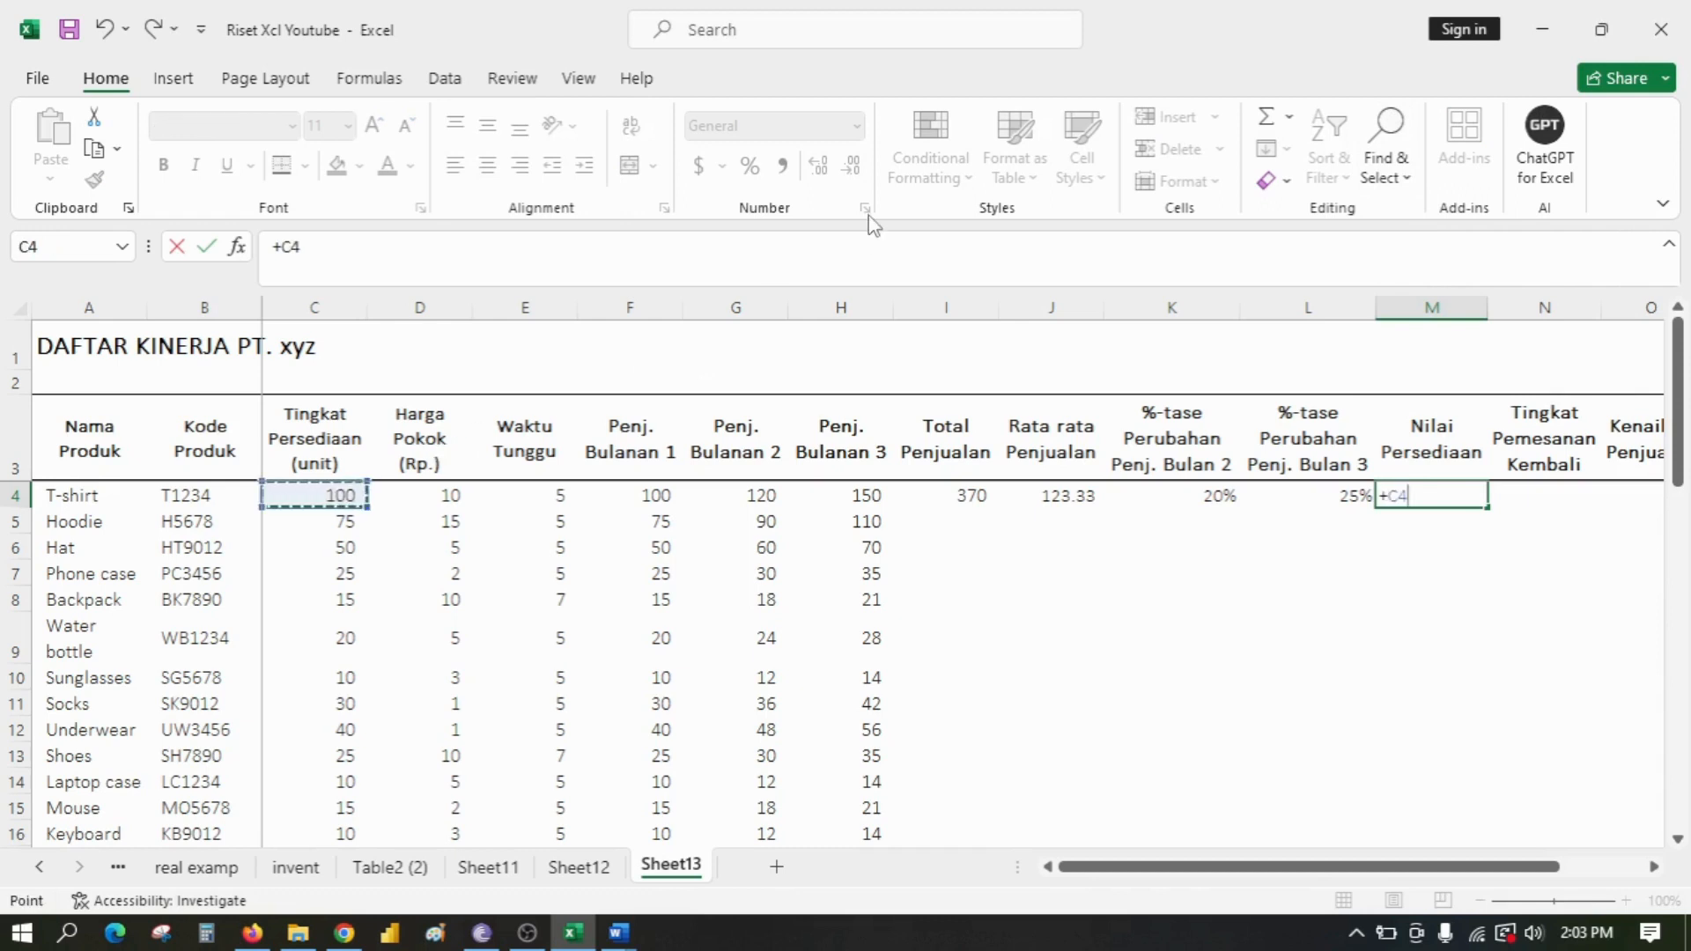
{"action": "type", "text": "*"}
{"action": "left_click", "coordinate": [446, 495]}
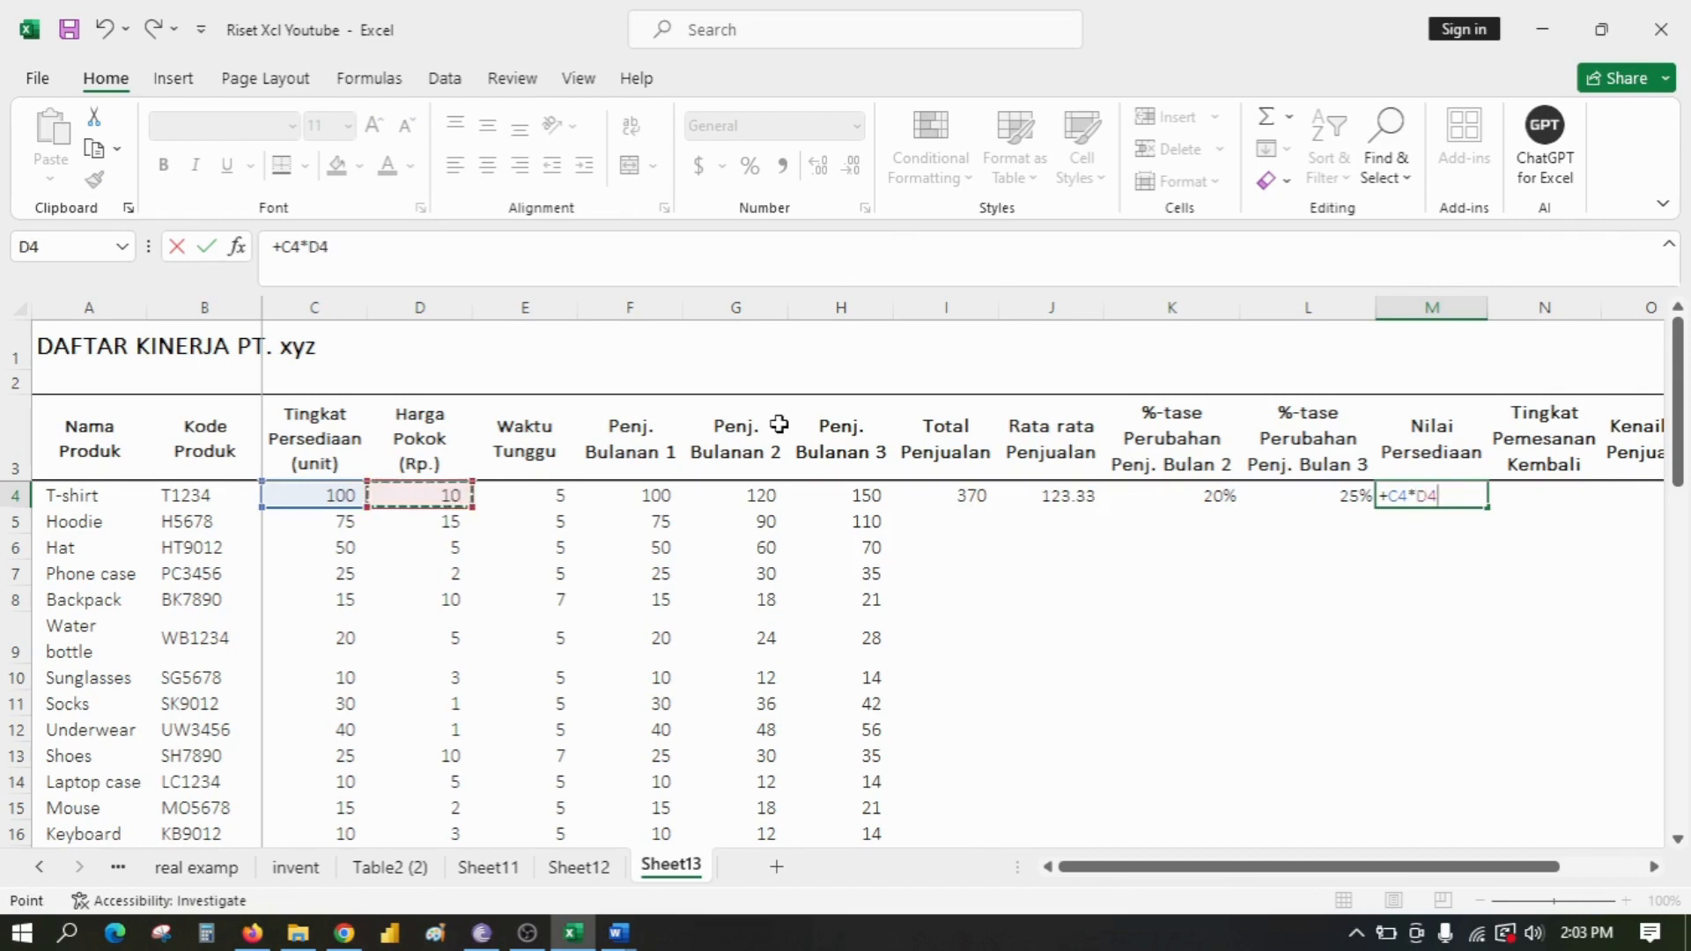
{"action": "key", "text": "Return"}
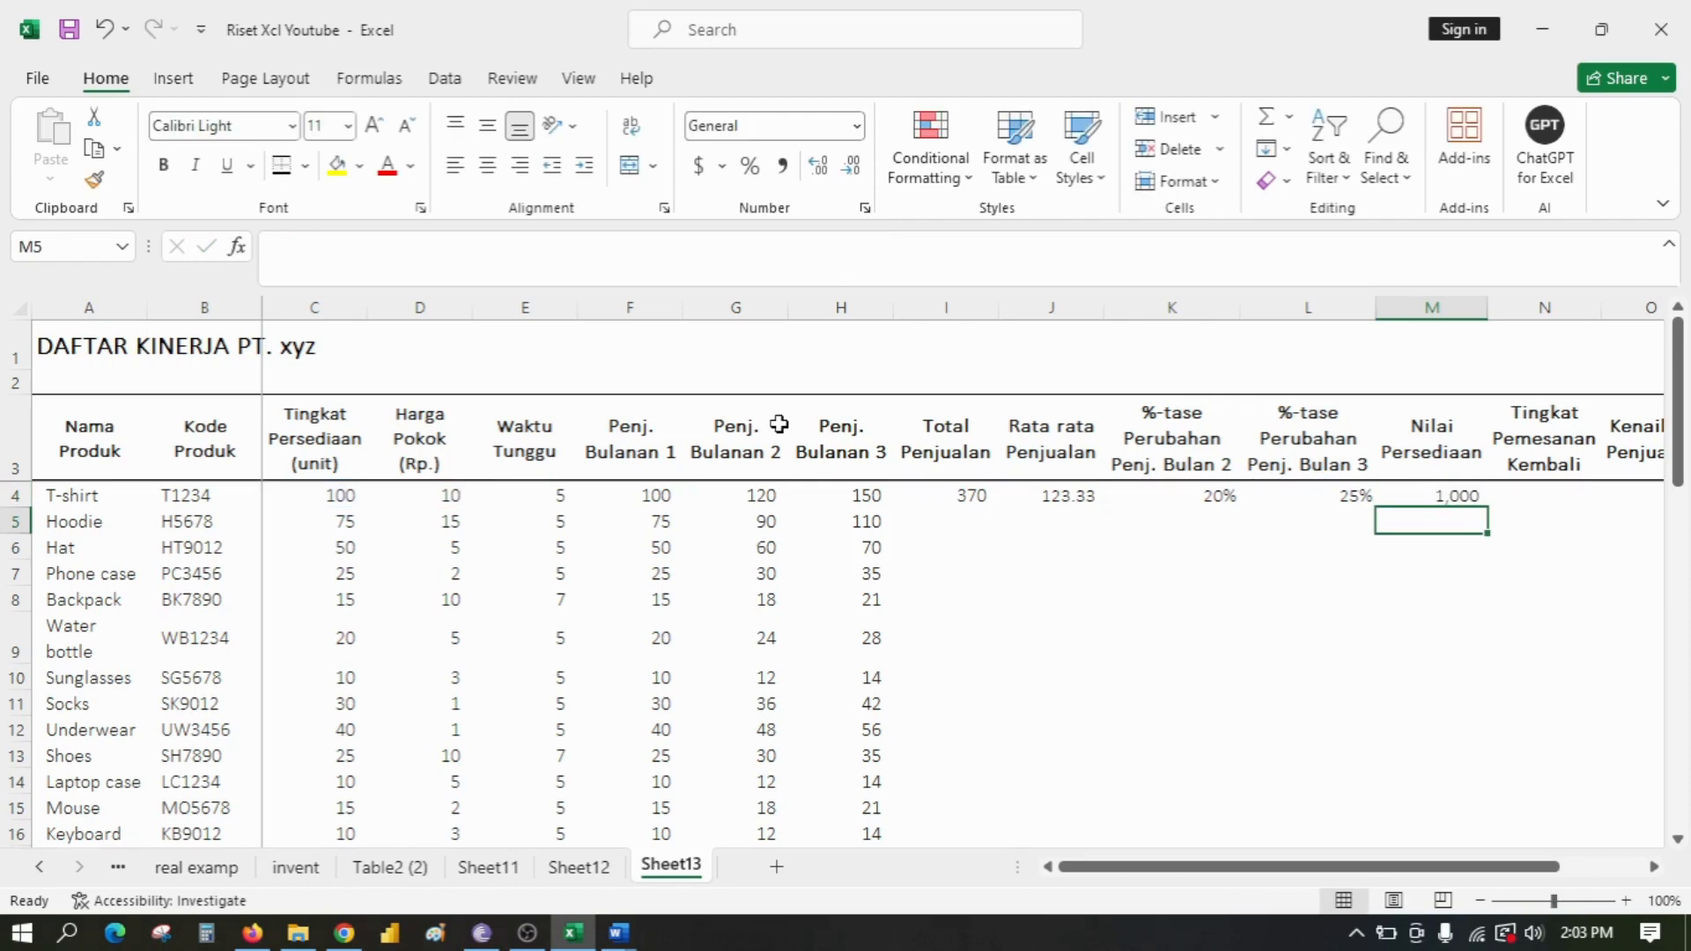
Step: Enter the reorder formula note "penjualan bulanan / penjualan harian)" in the empty cell Q4 beside the T-shirt row
{"action": "key", "text": "Right"}
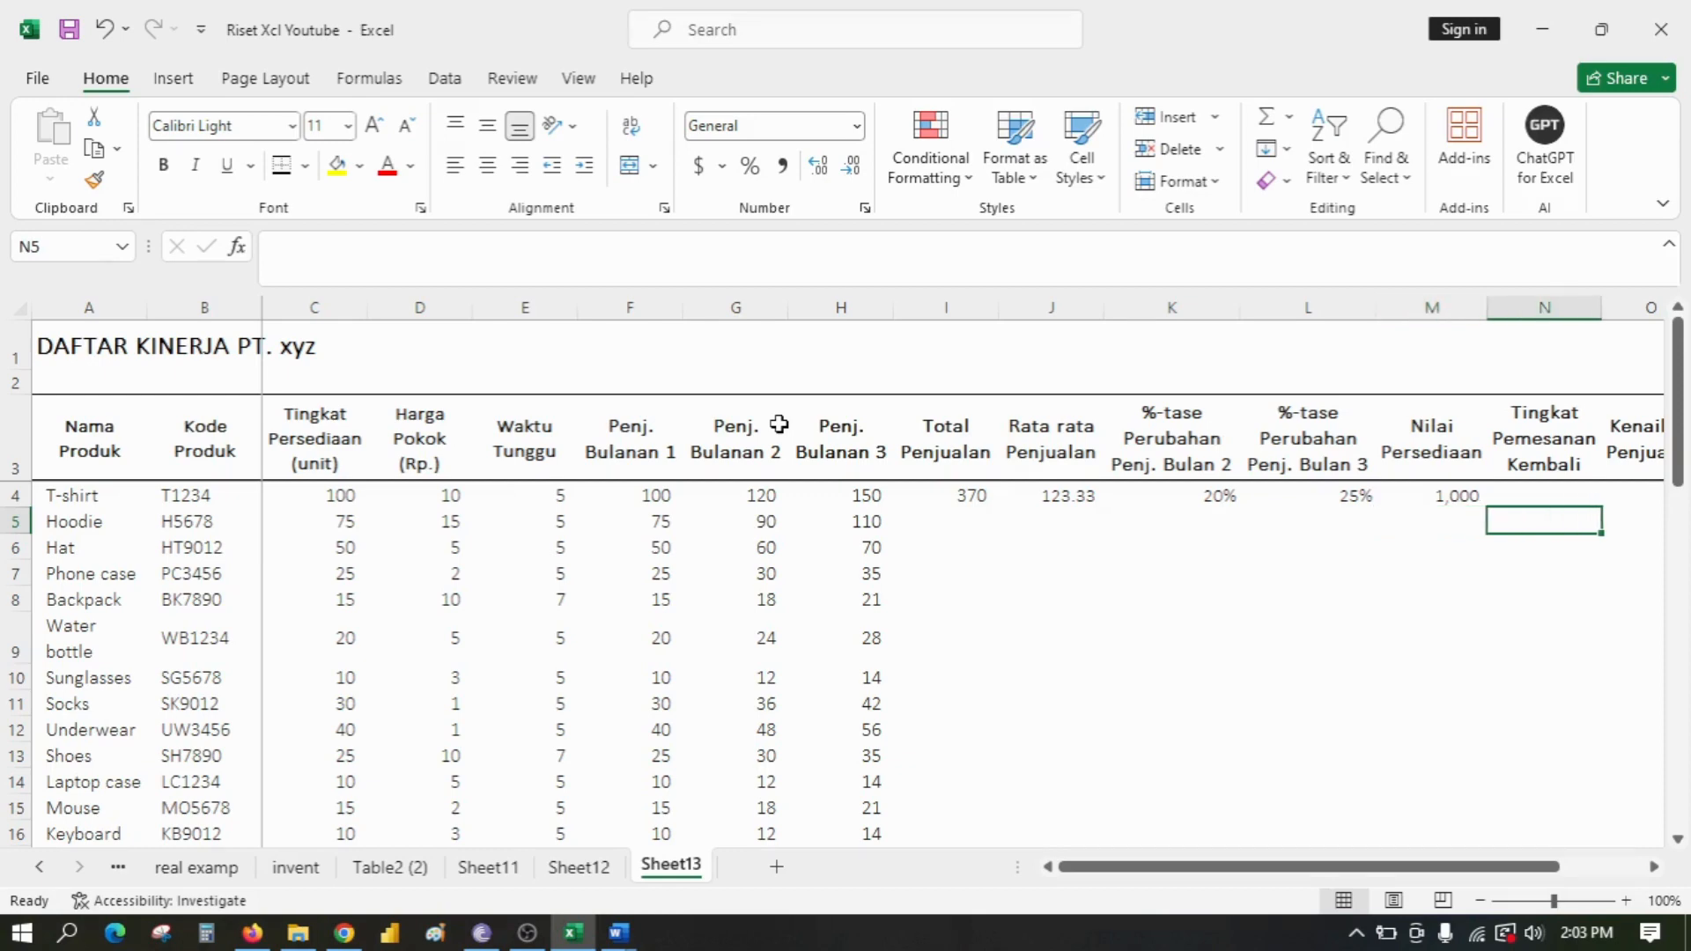
{"action": "key", "text": "Up"}
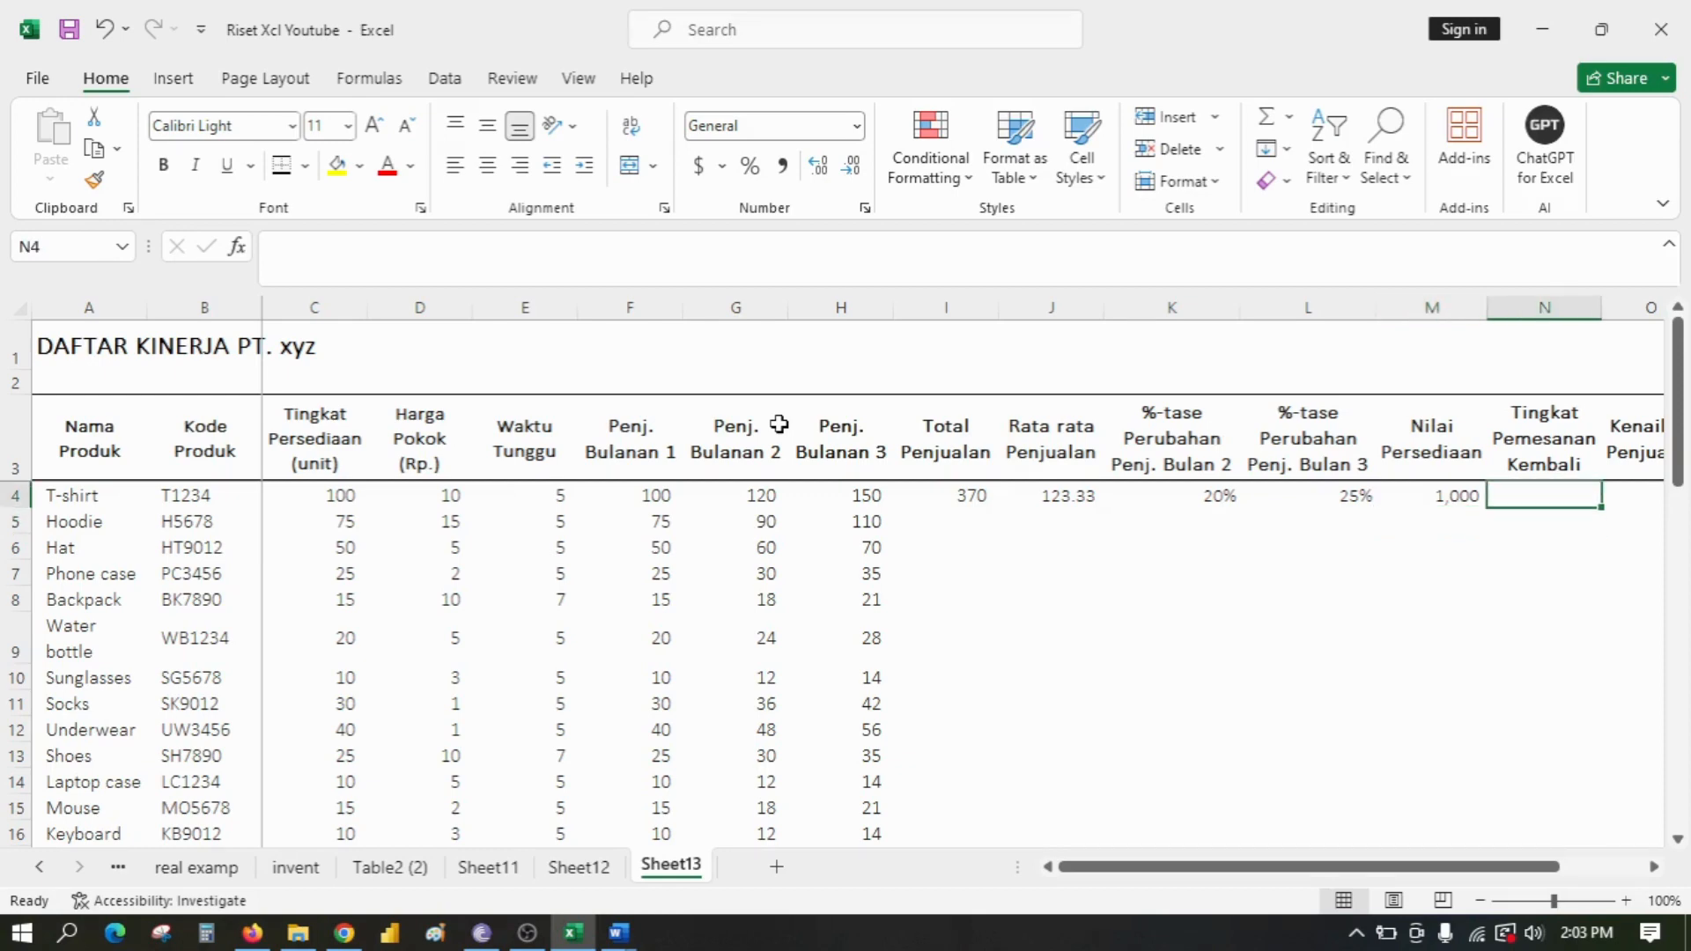
{"action": "key", "text": "Right"}
{"action": "key", "text": "Right"}
{"action": "key", "text": "Right"}
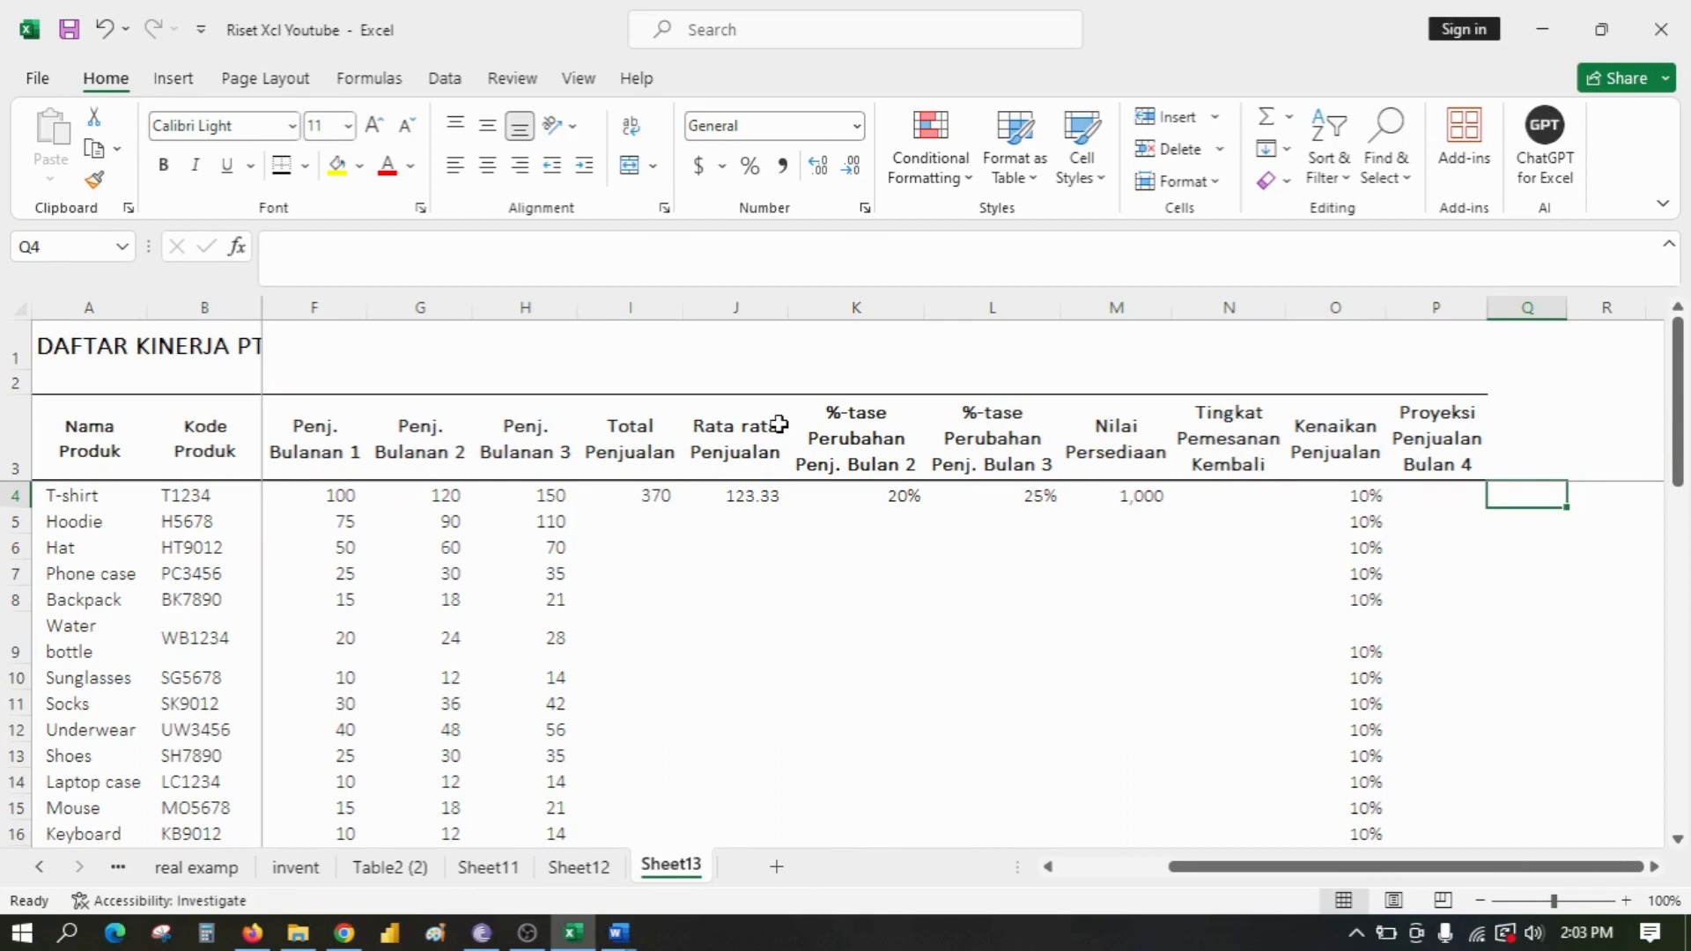
{"action": "type", "text": "pen"}
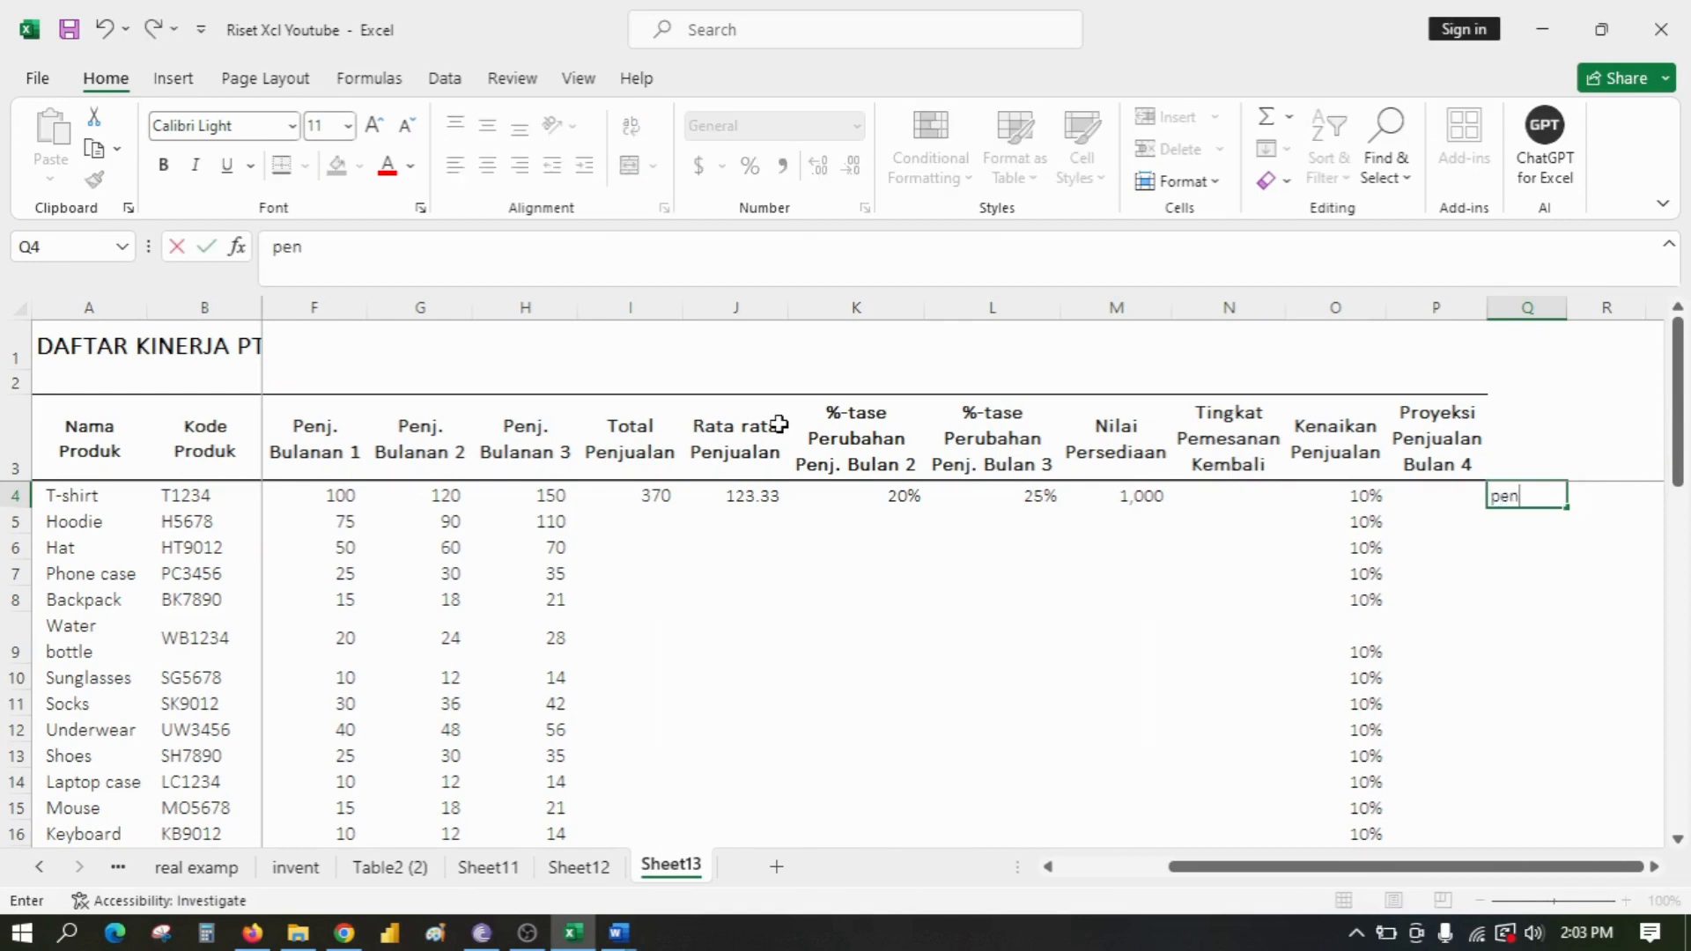
{"action": "type", "text": "ju"}
{"action": "key", "text": "Return"}
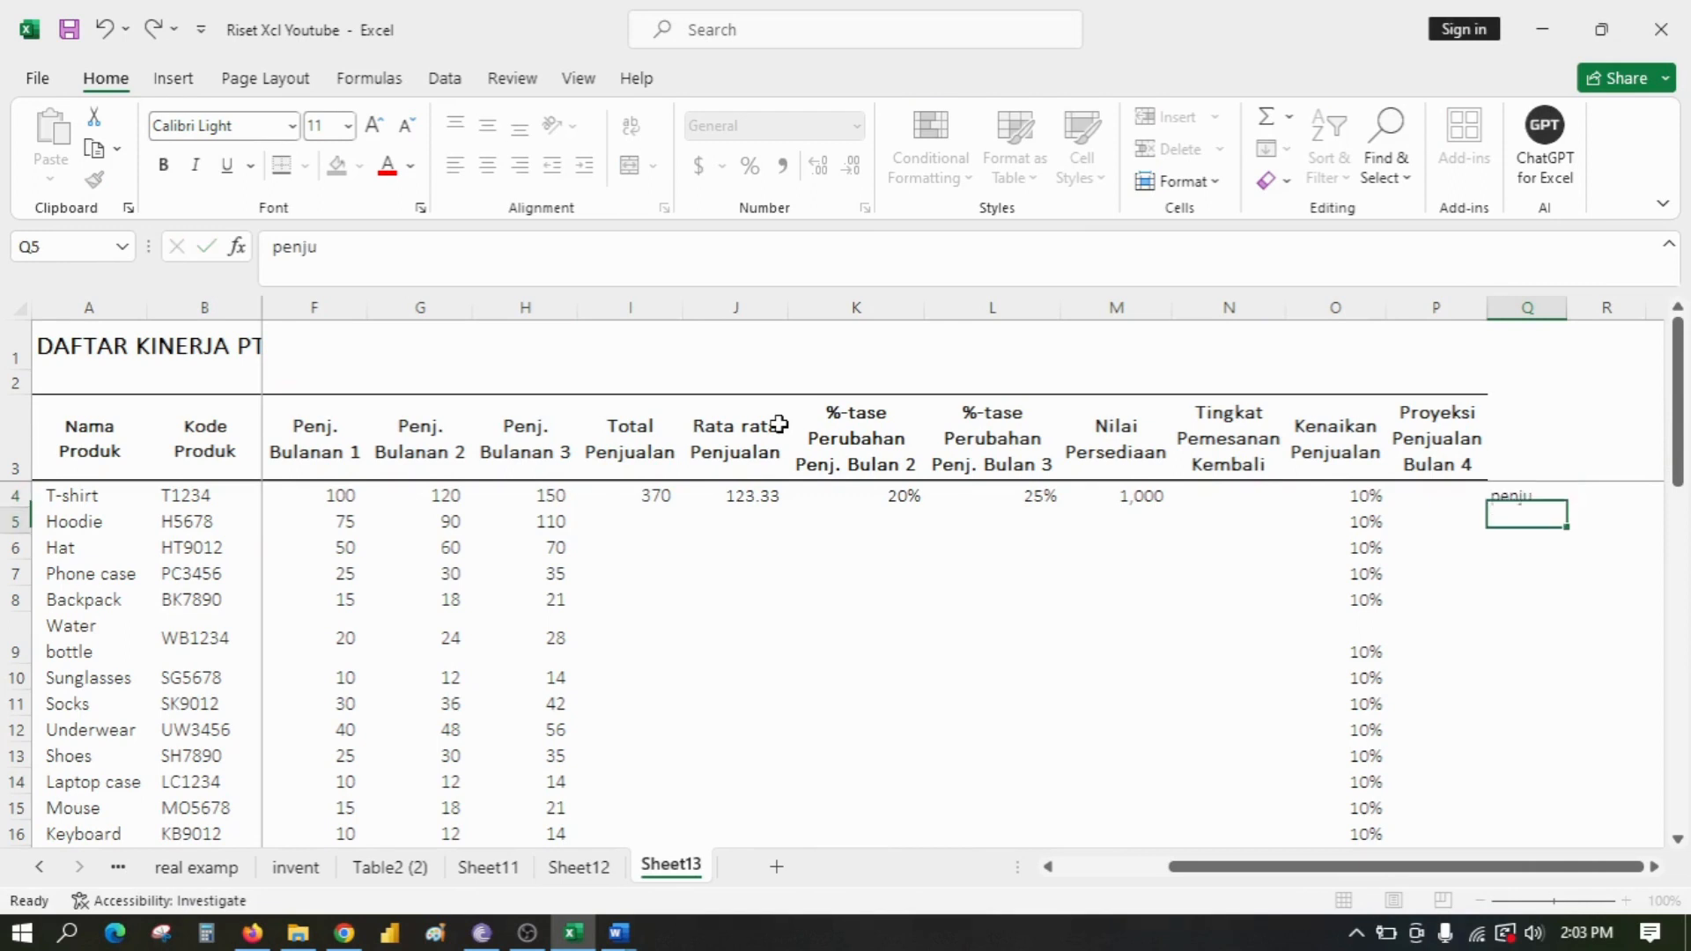
{"action": "key", "text": "Up"}
{"action": "type", "text": "pen"}
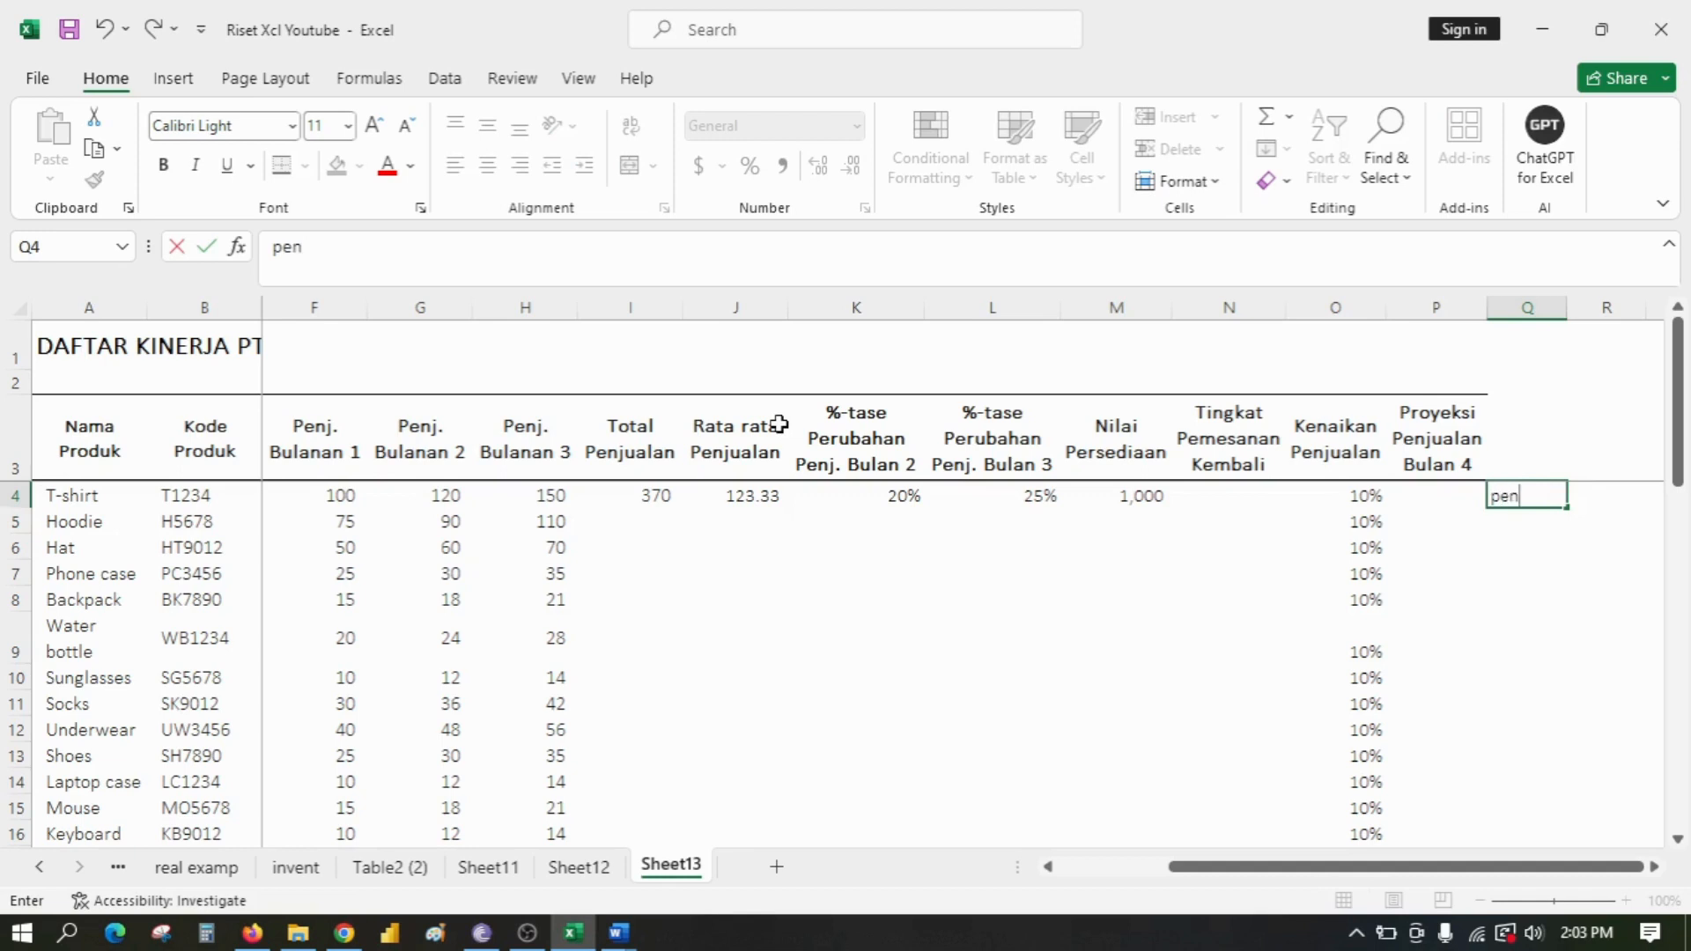
{"action": "type", "text": "jualan bulanan"}
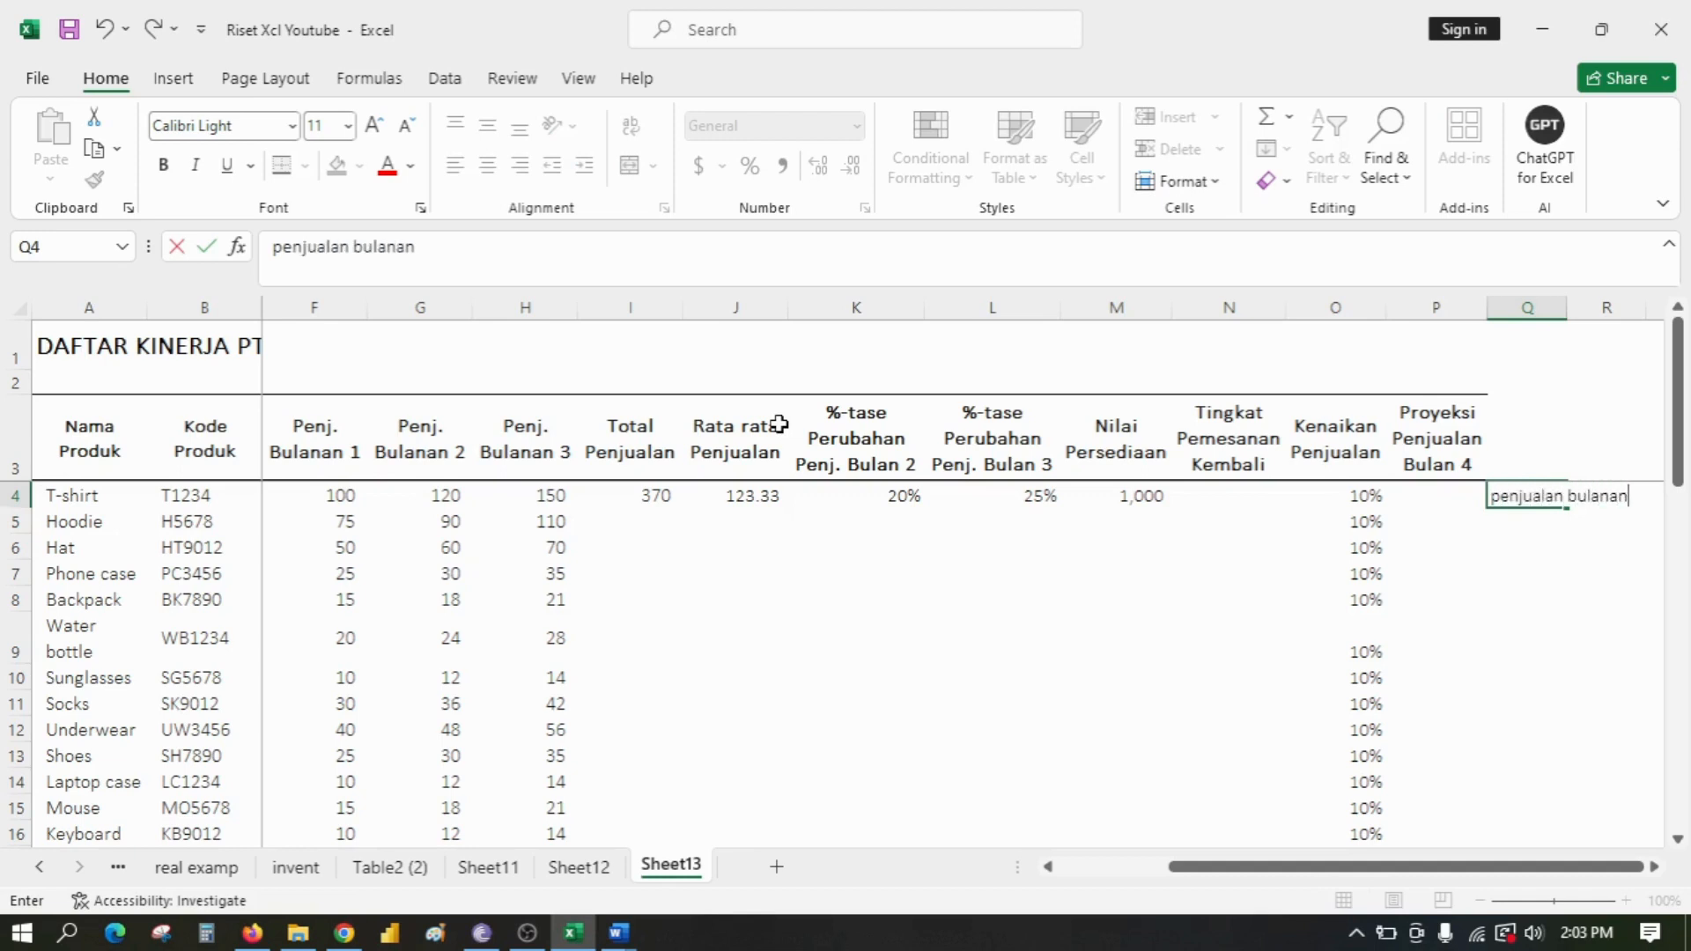
{"action": "type", "text": " / penju"}
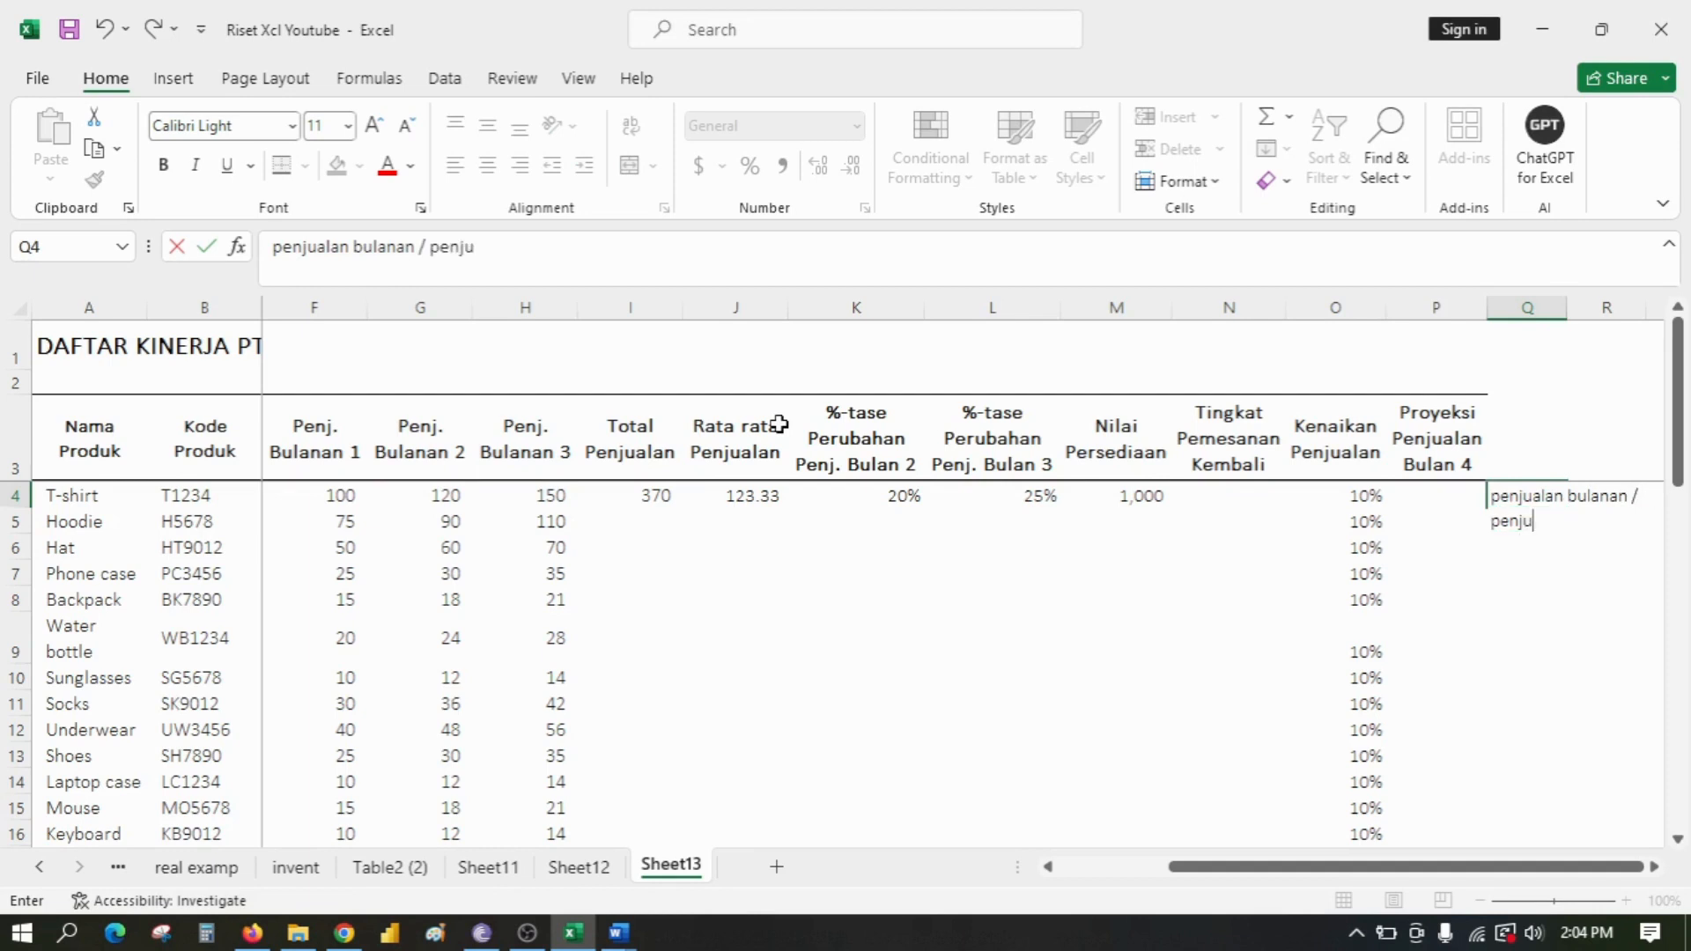
{"action": "type", "text": "alan harian"}
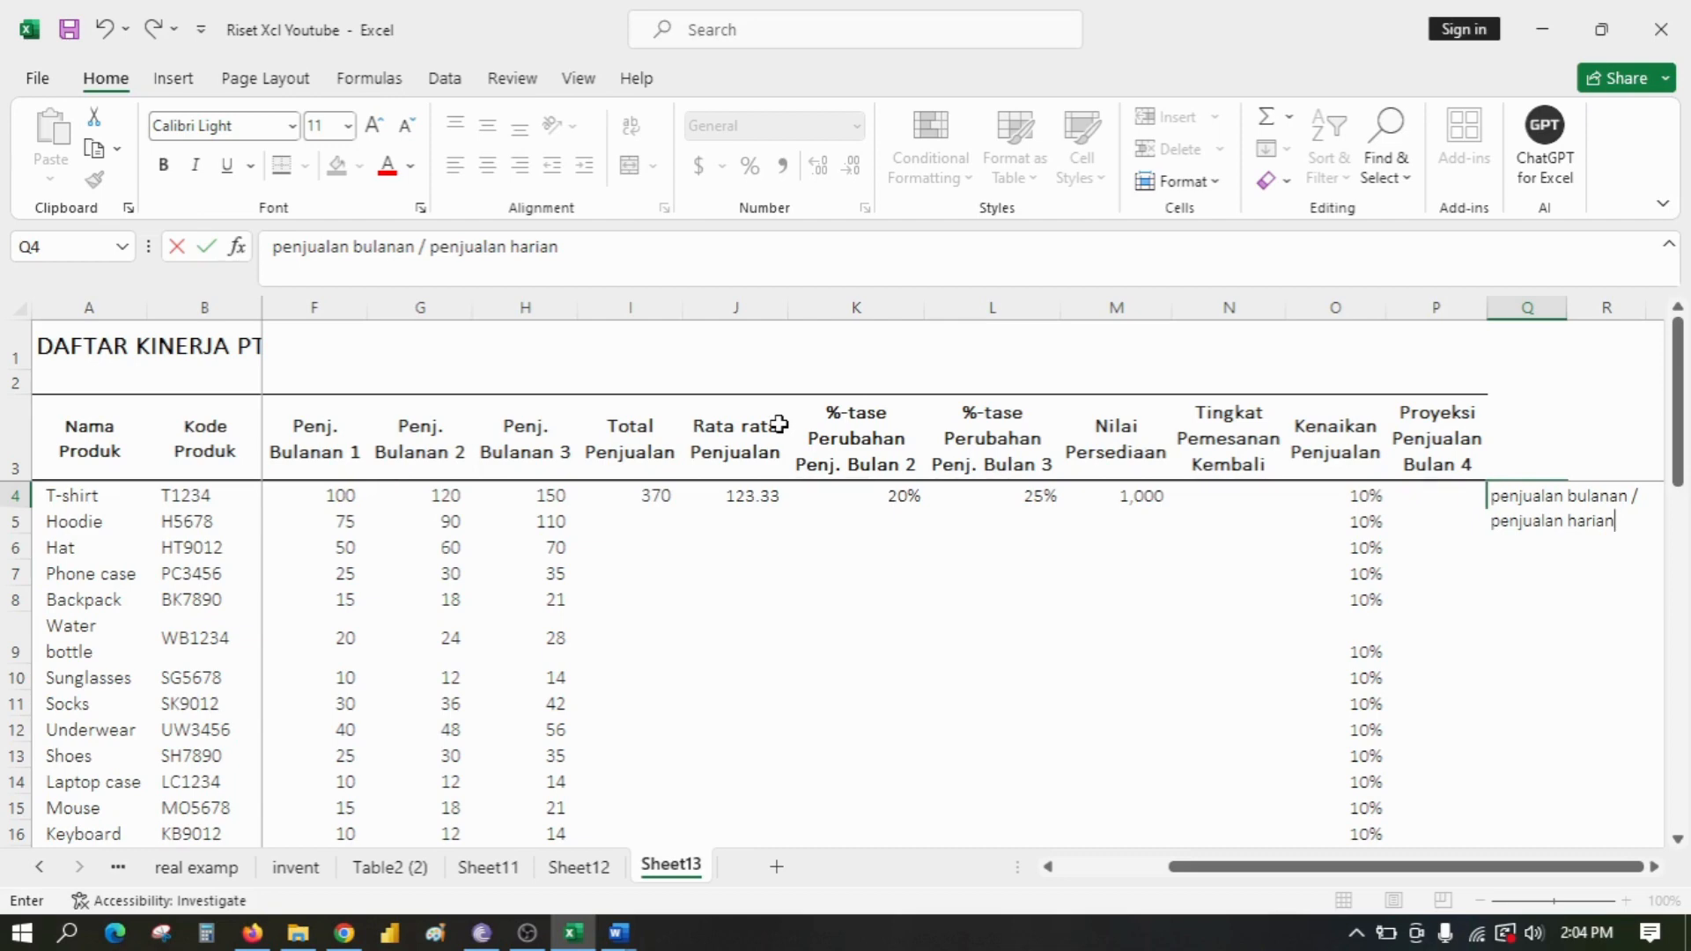
{"action": "type", "text": ")"}
{"action": "key", "text": "ctrl+Return"}
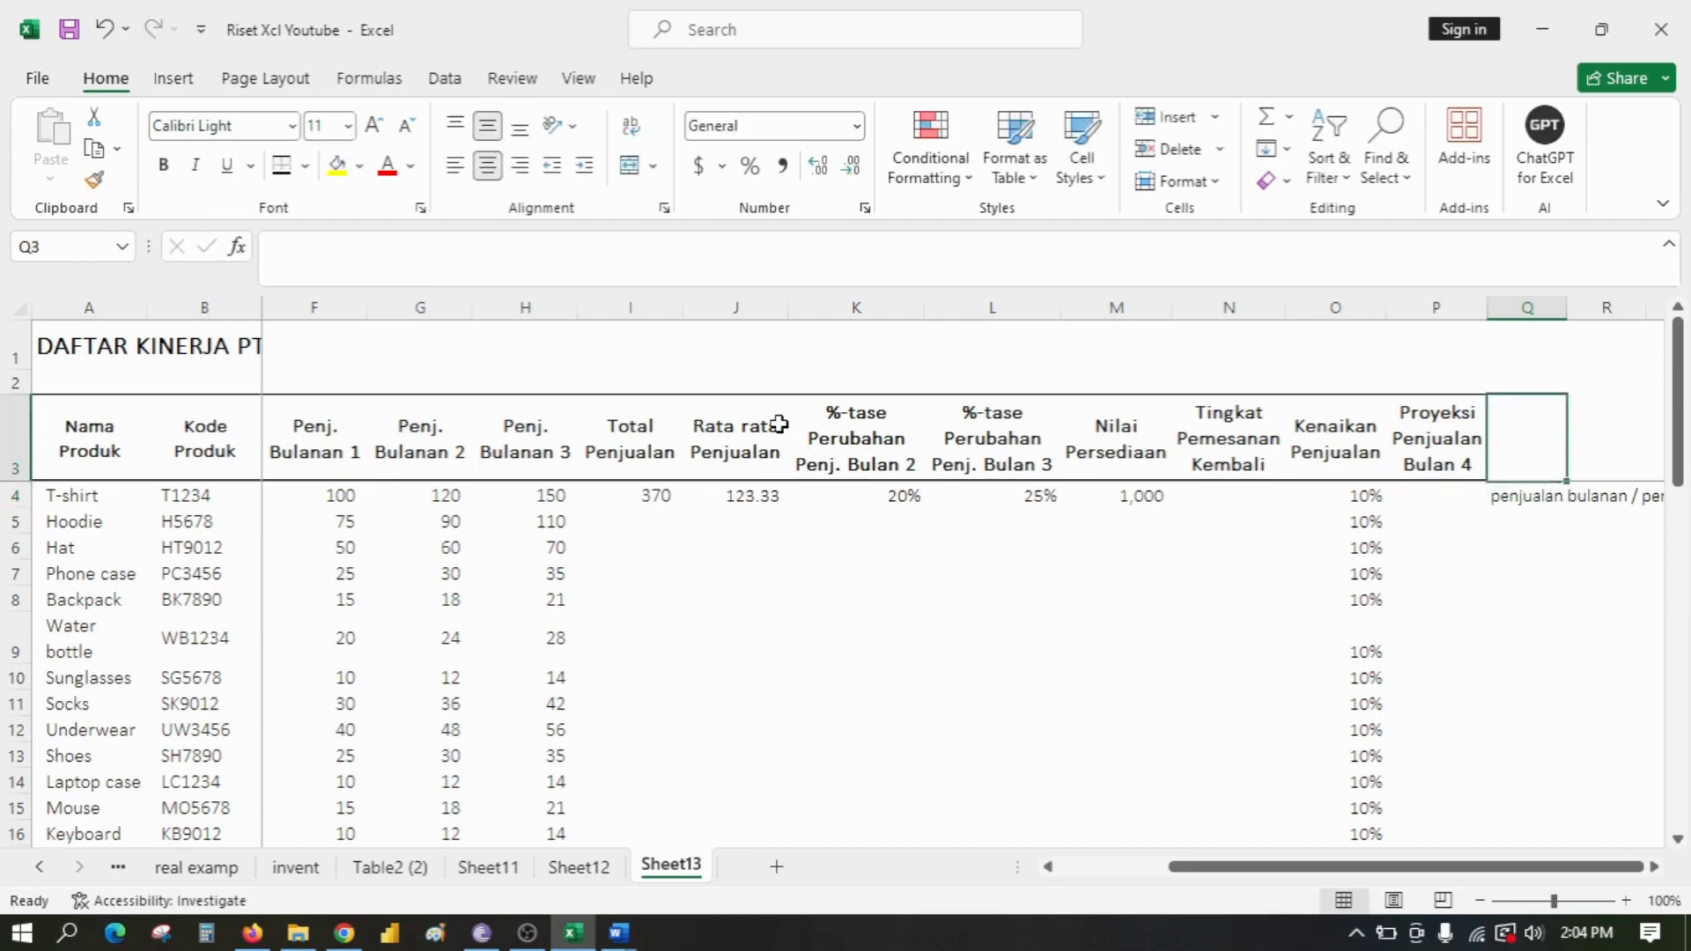
Step: Add the opening parenthesis and "x waktu tunggu" to the Q4 note so it reads "(penjualan bulanan / penjualan harian) x waktu tunggu"
{"action": "left_click", "coordinate": [268, 250]}
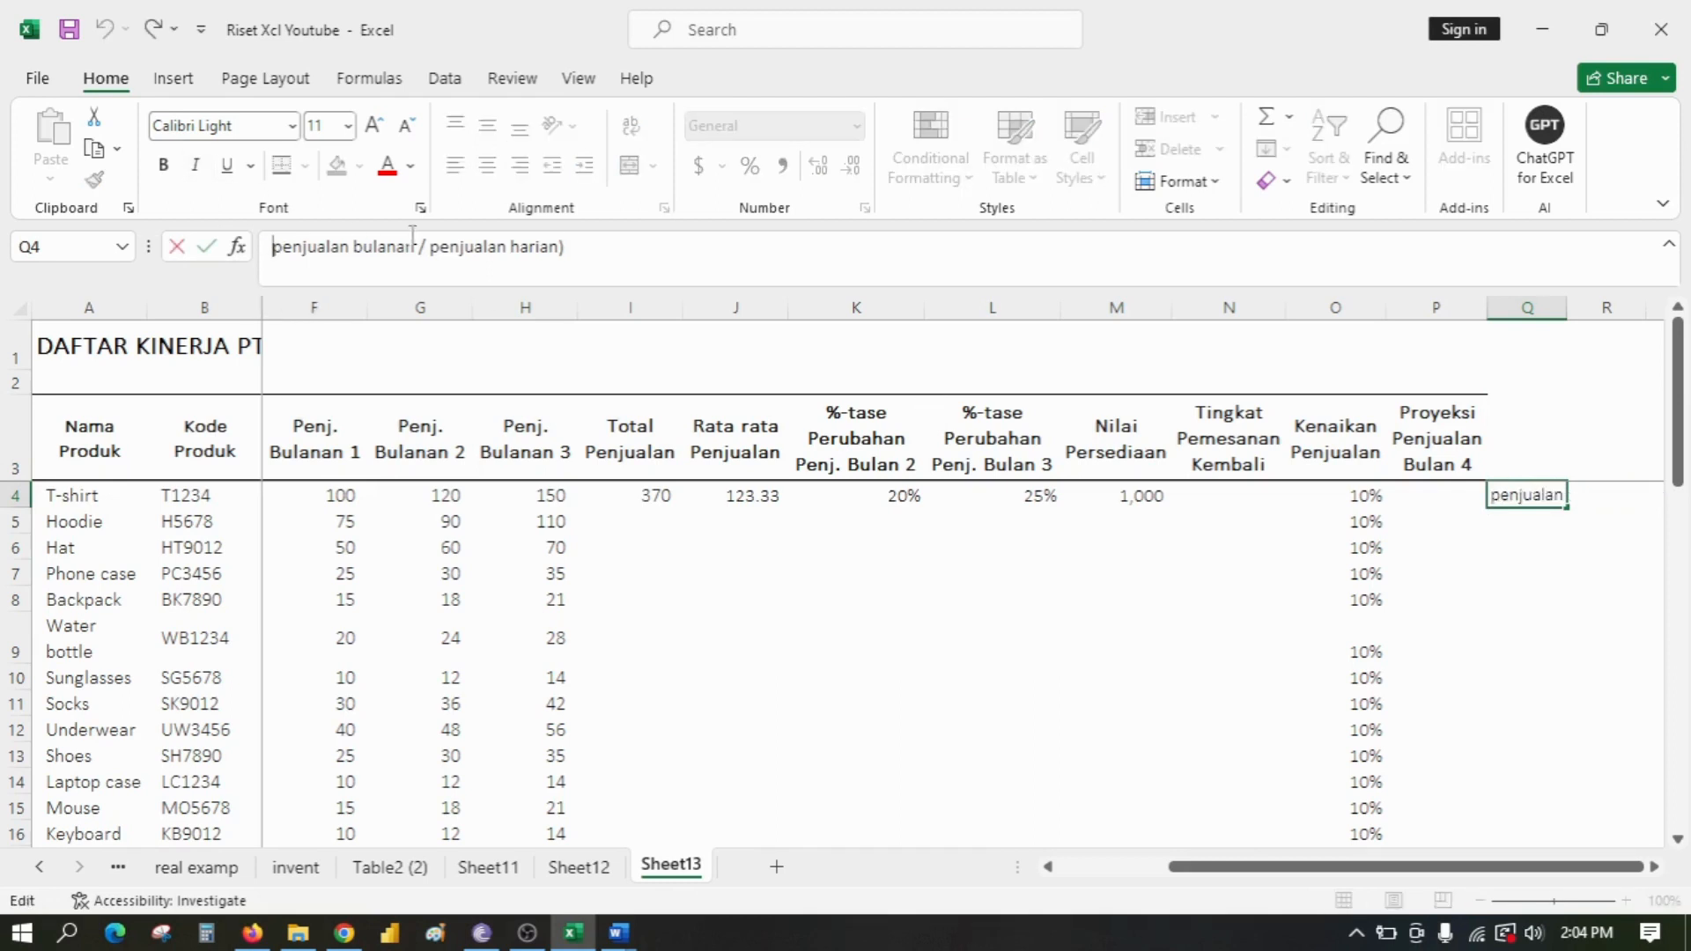
{"action": "type", "text": "("}
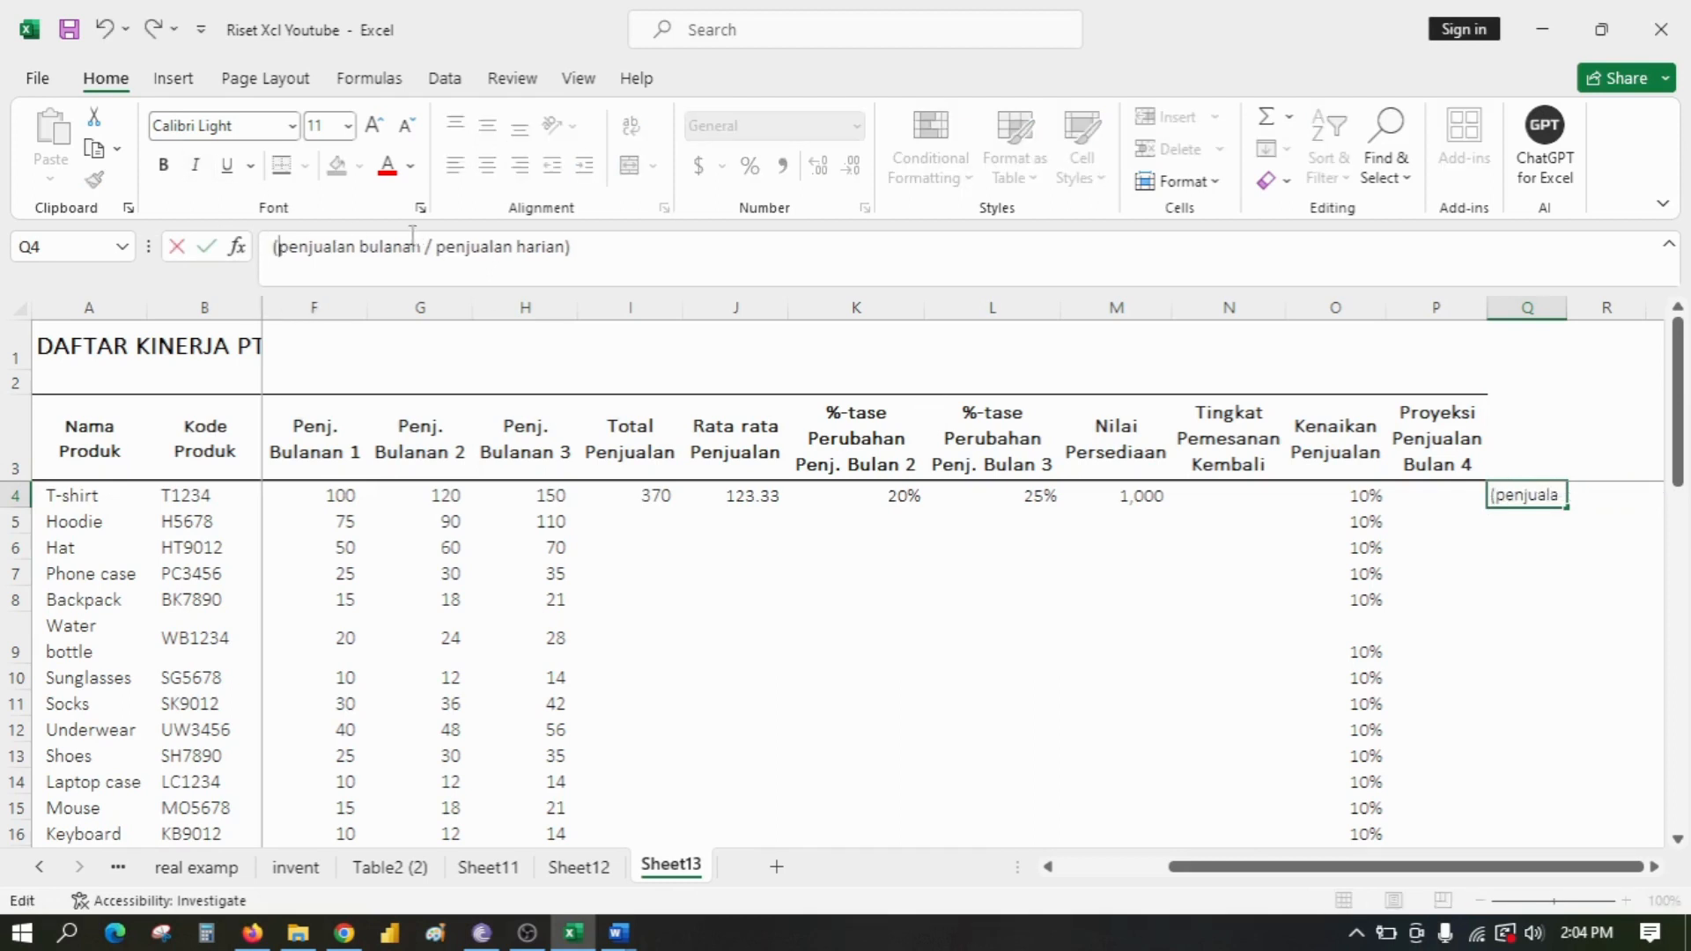
{"action": "left_click", "coordinate": [585, 249]}
{"action": "type", "text": "x waktu tunggu"}
{"action": "key", "text": "Return"}
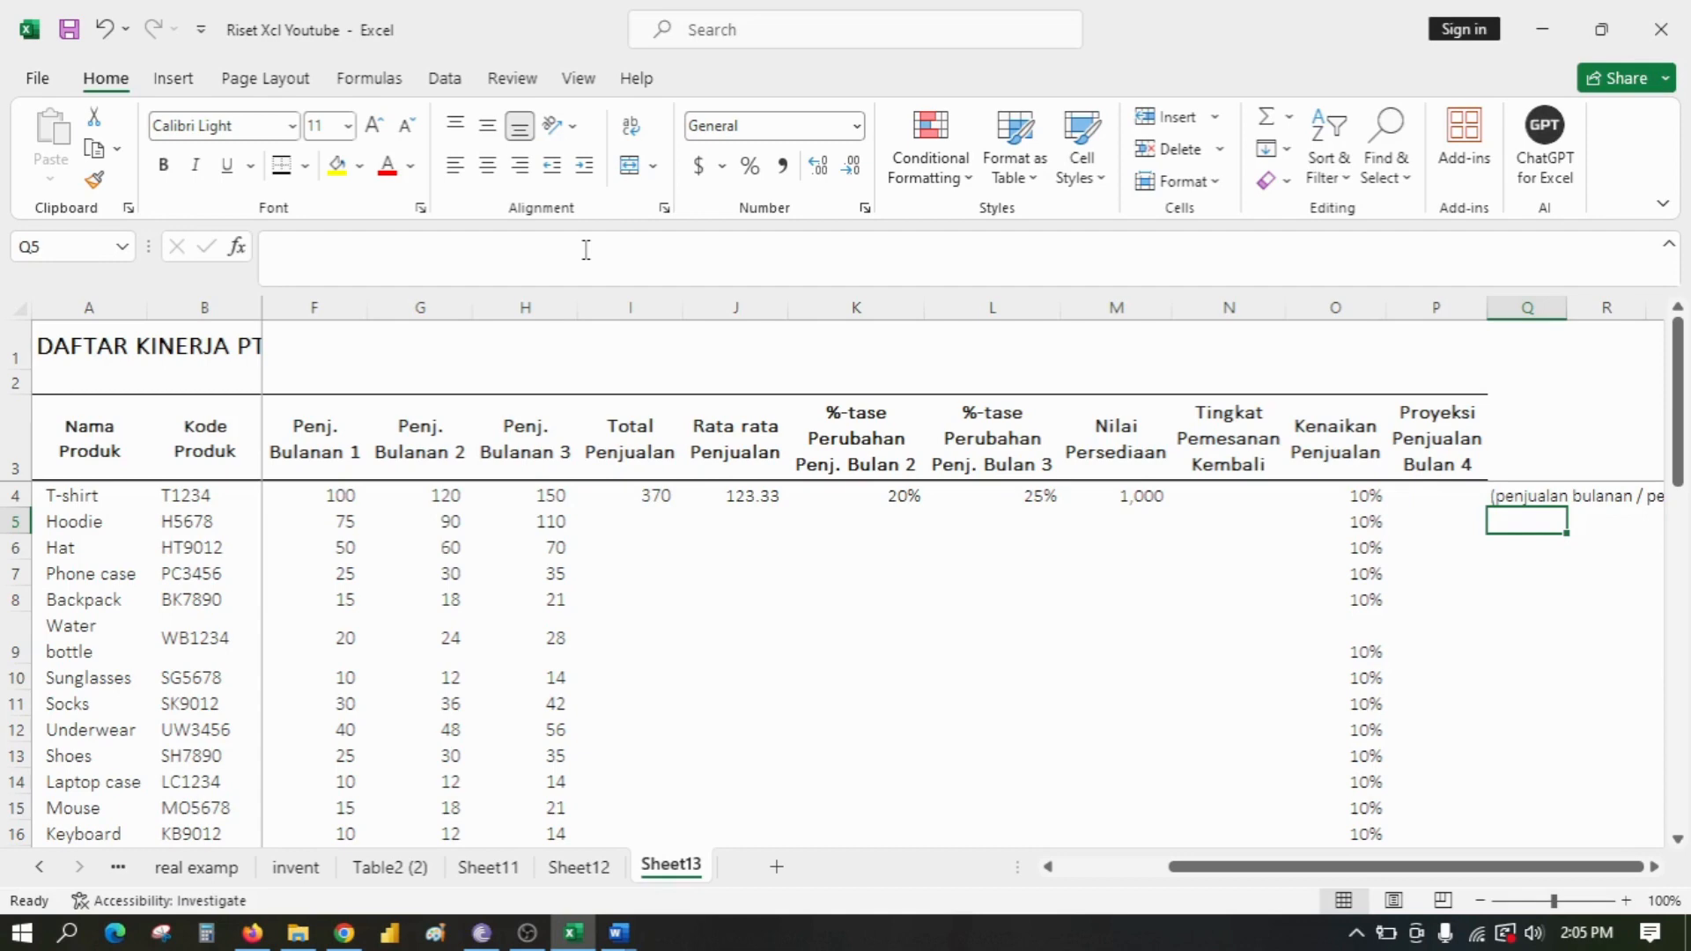
Step: Replace "penjualan harian" with 30 in the formula note in cell Q4
{"action": "key", "text": "Right"}
{"action": "key", "text": "Right"}
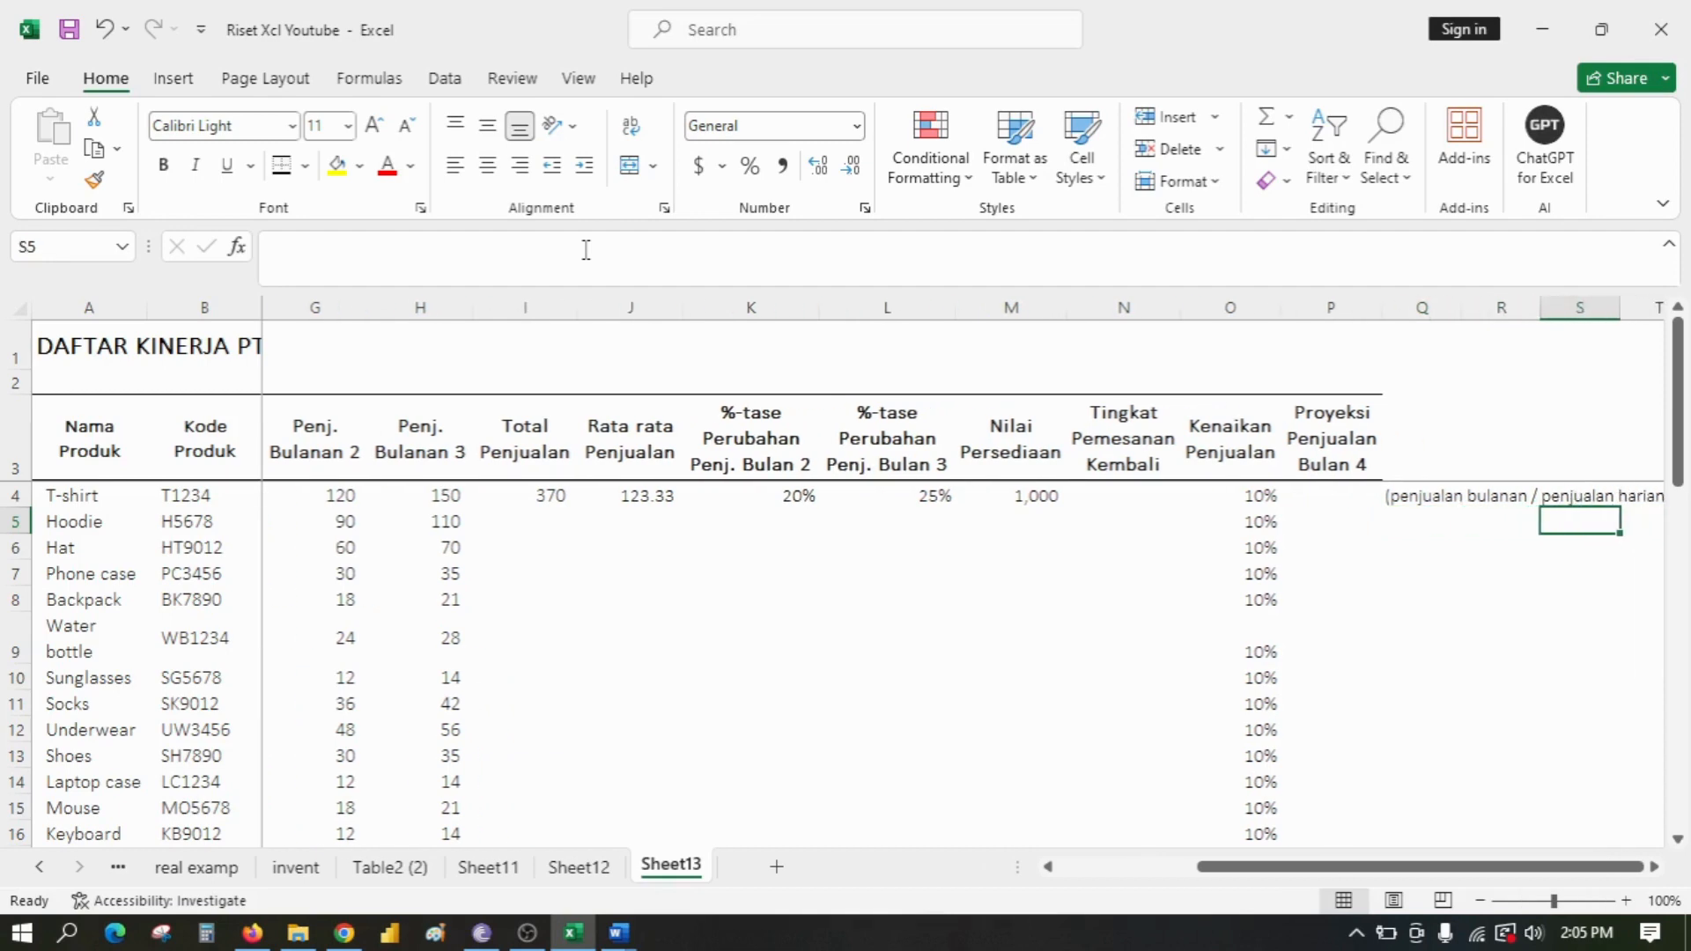
{"action": "key", "text": "Up"}
{"action": "key", "text": "Left"}
{"action": "key", "text": "Left"}
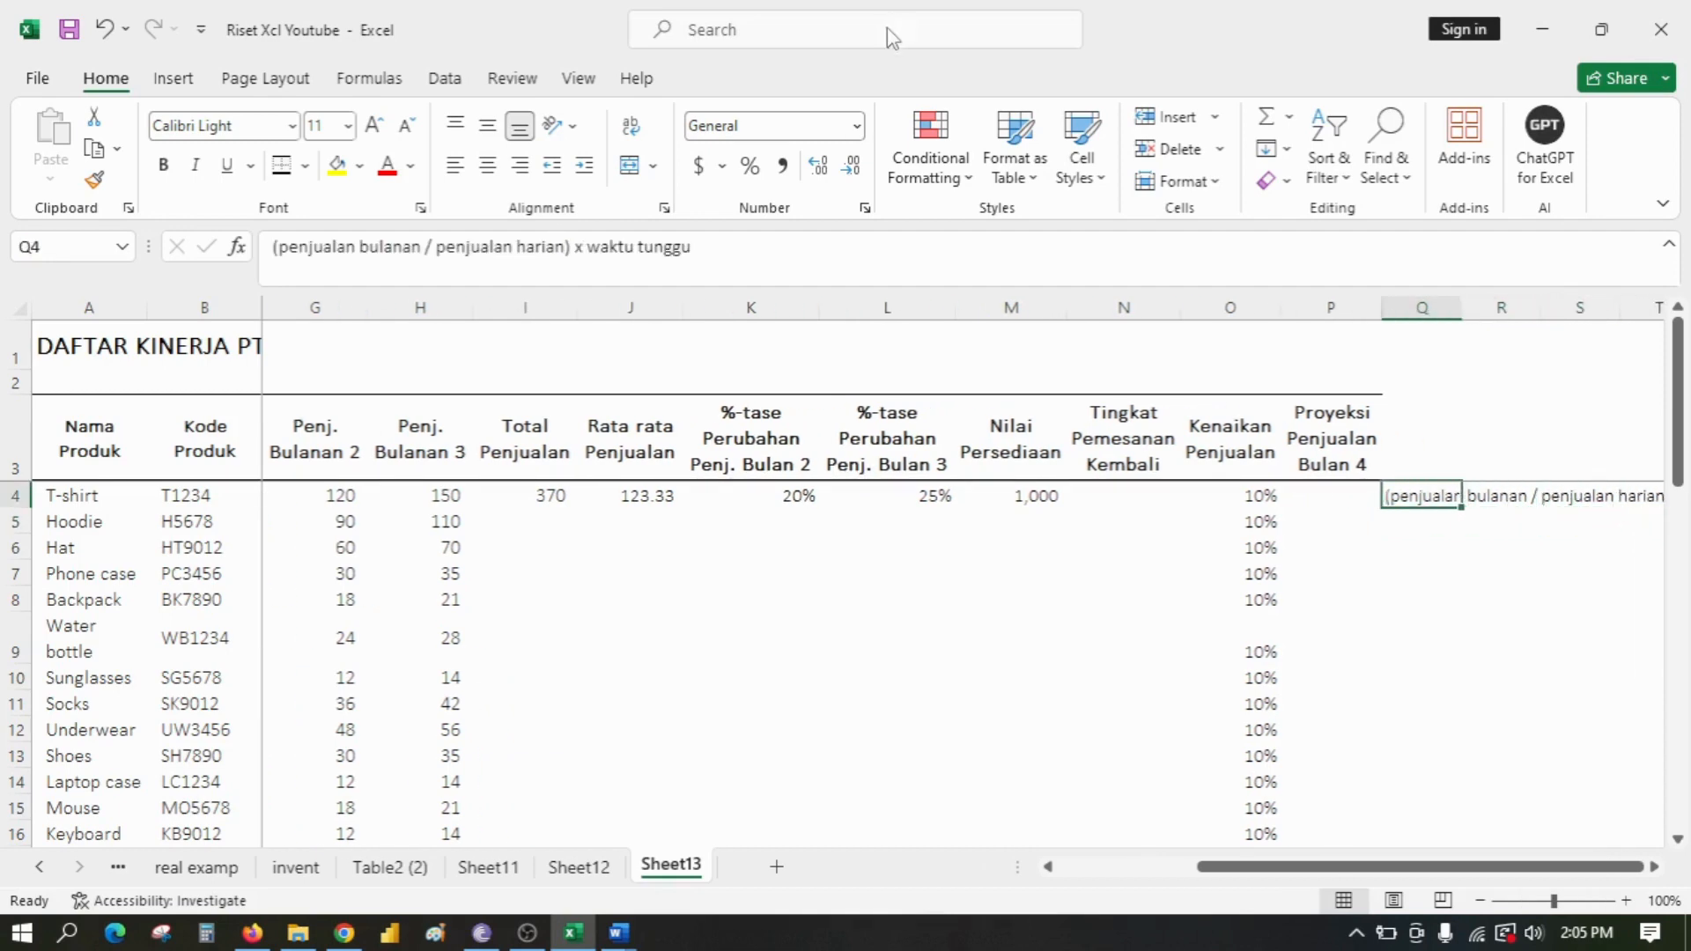
{"action": "left_click", "coordinate": [438, 247]}
{"action": "left_click_drag", "start_coordinate": [473, 238], "coordinate": [571, 240]}
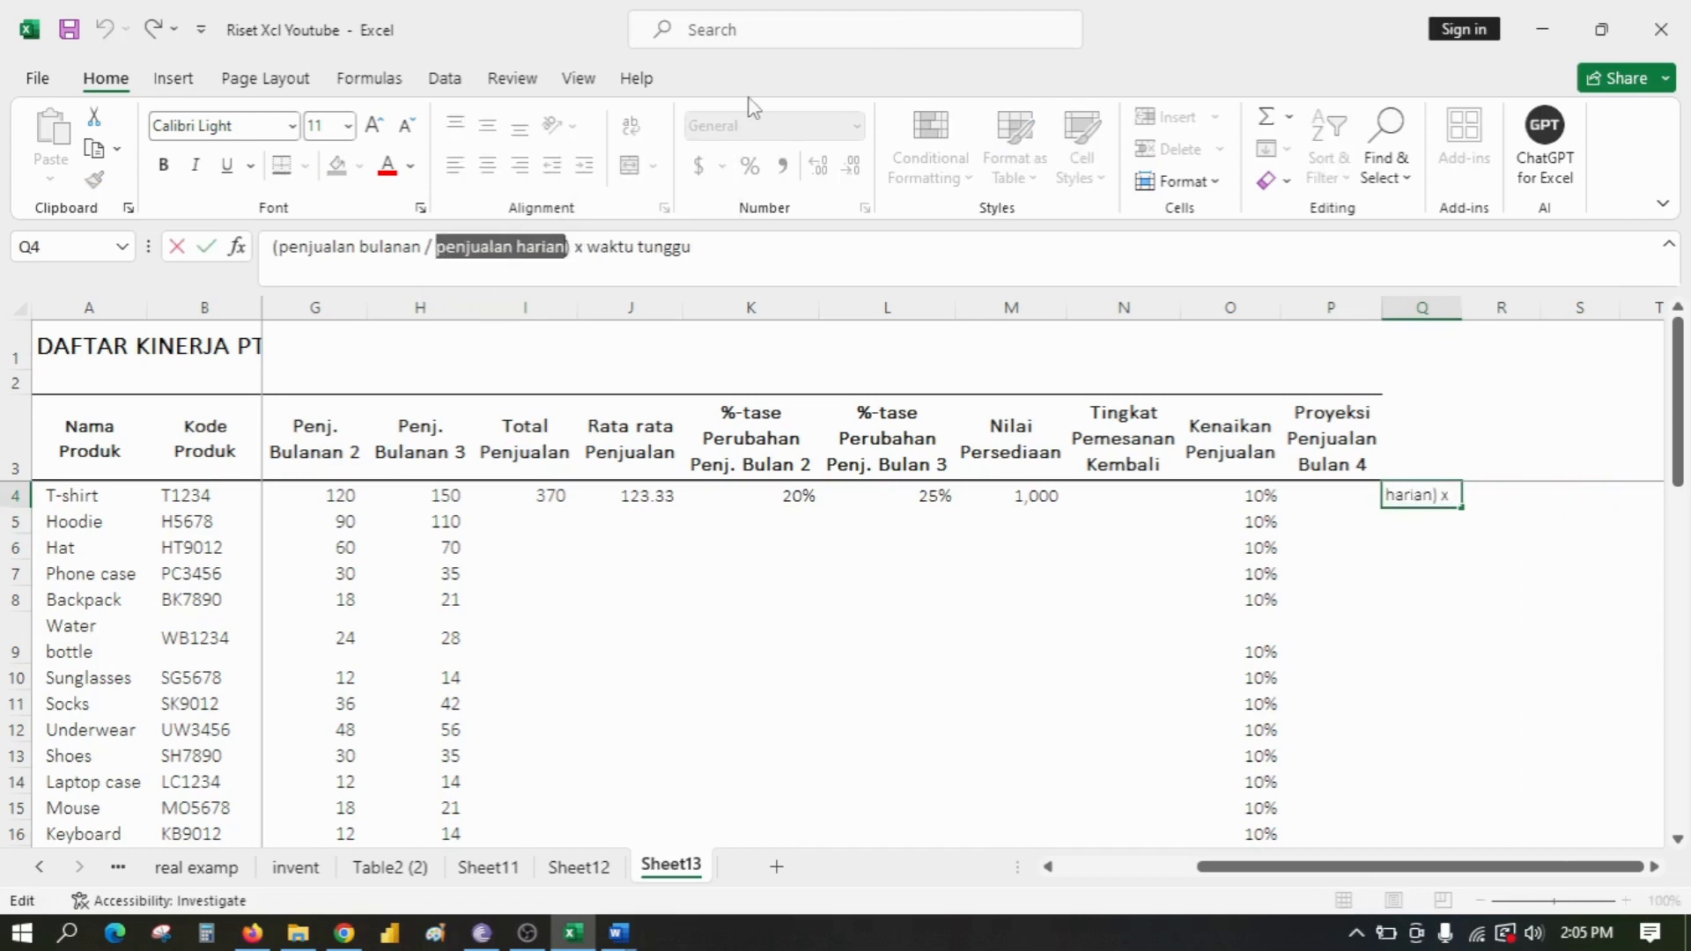
{"action": "type", "text": "30"}
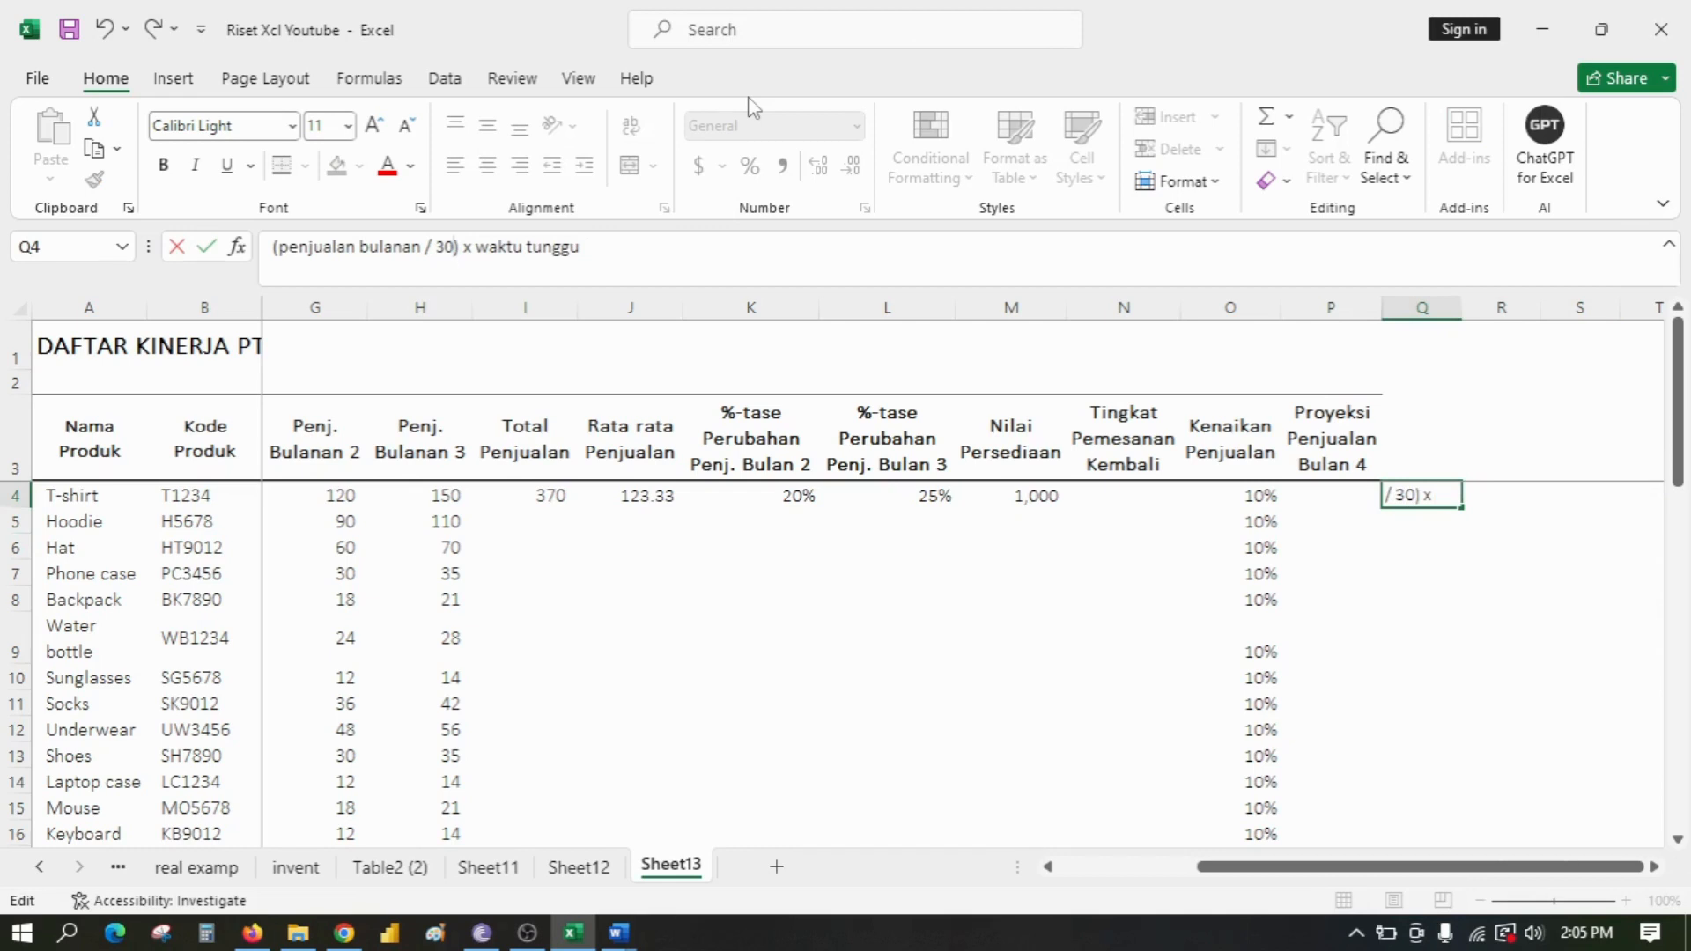
{"action": "key", "text": "Return"}
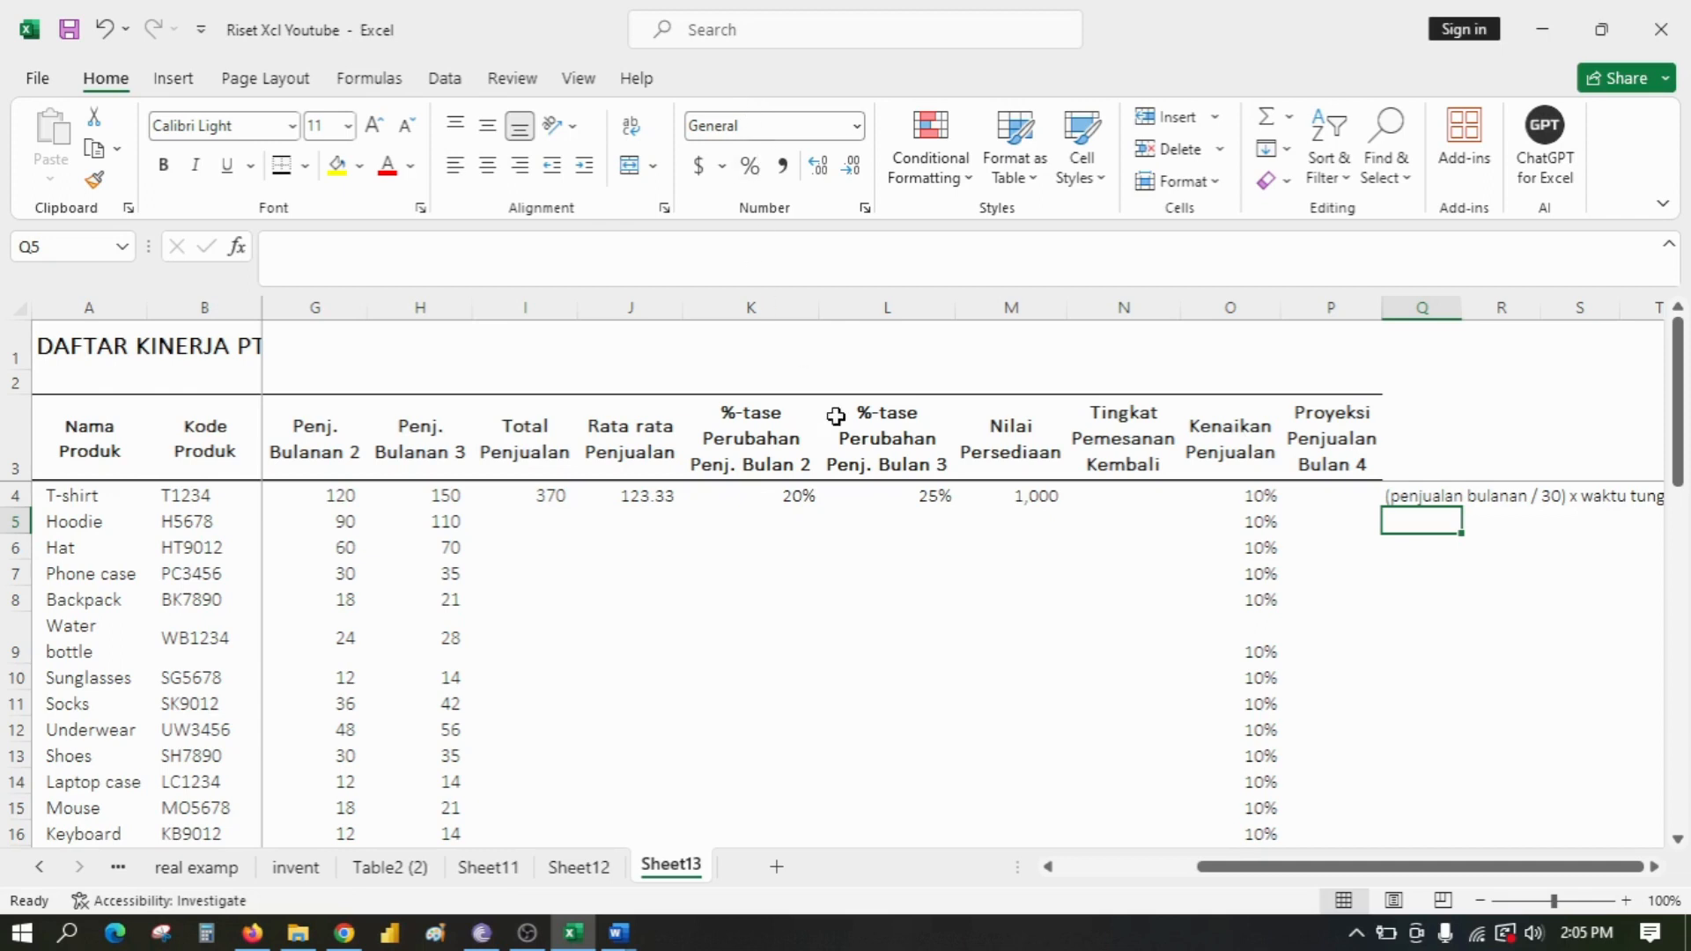
Step: Try to calculate the T-shirt's reorder level in the Tingkat Pemesanan Kembali cell N4 with the formula +(H4/30)
{"action": "left_click_drag", "start_coordinate": [1224, 867], "coordinate": [1021, 893]}
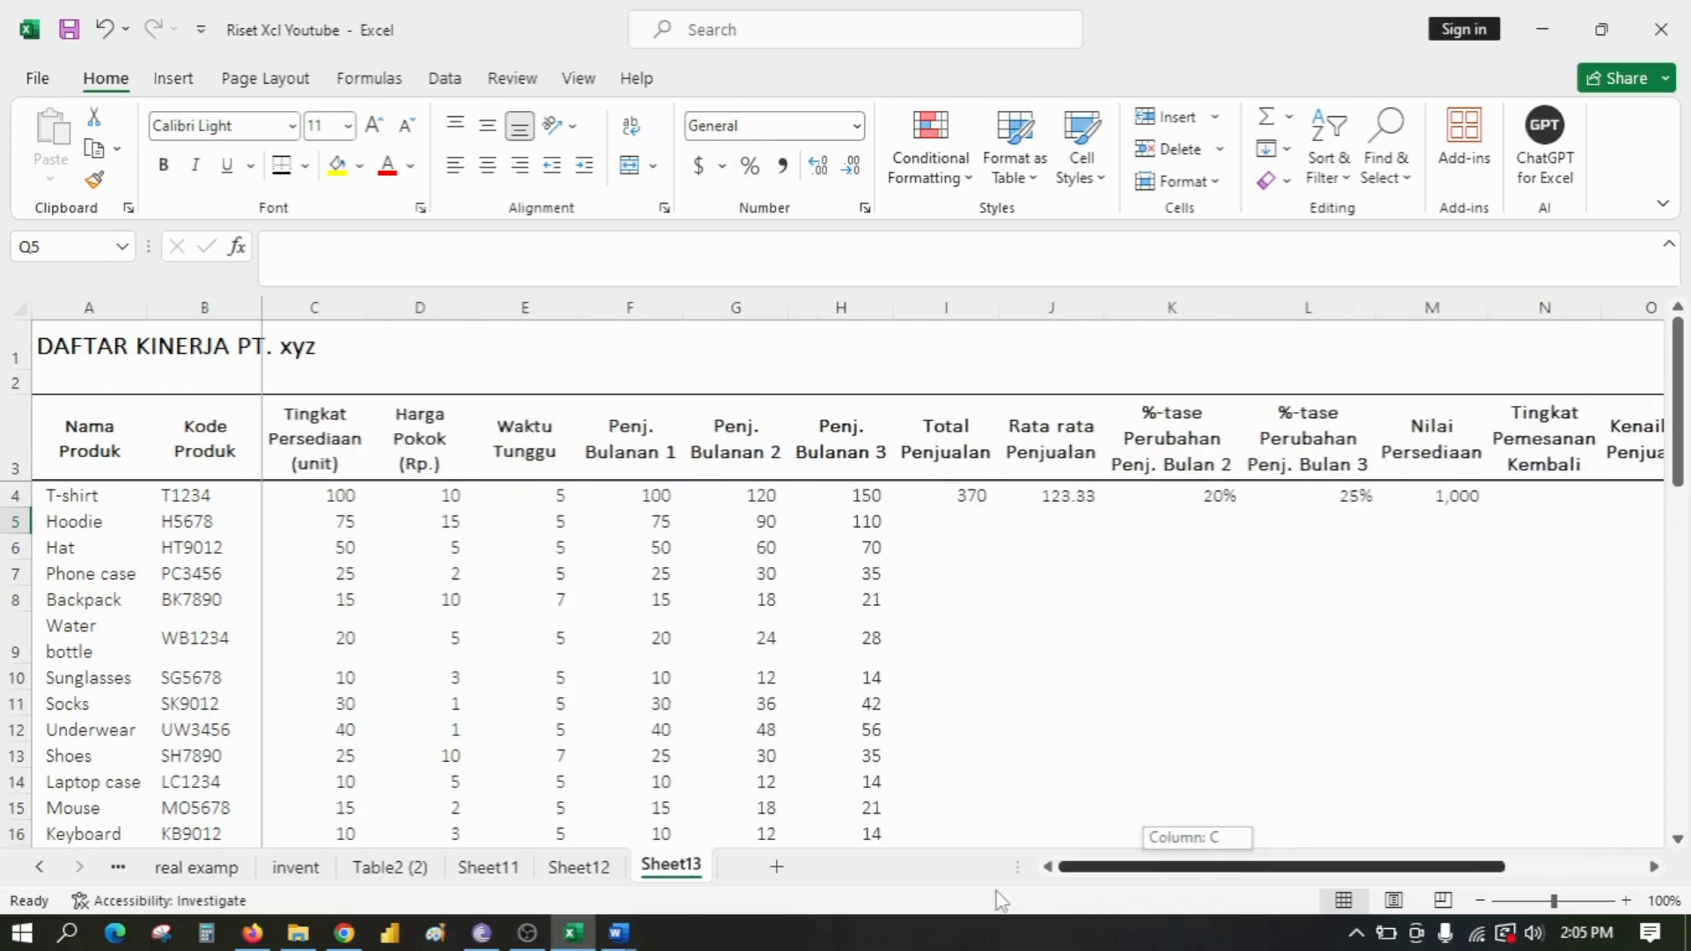
{"action": "left_click_drag", "start_coordinate": [1001, 898], "coordinate": [1179, 894]}
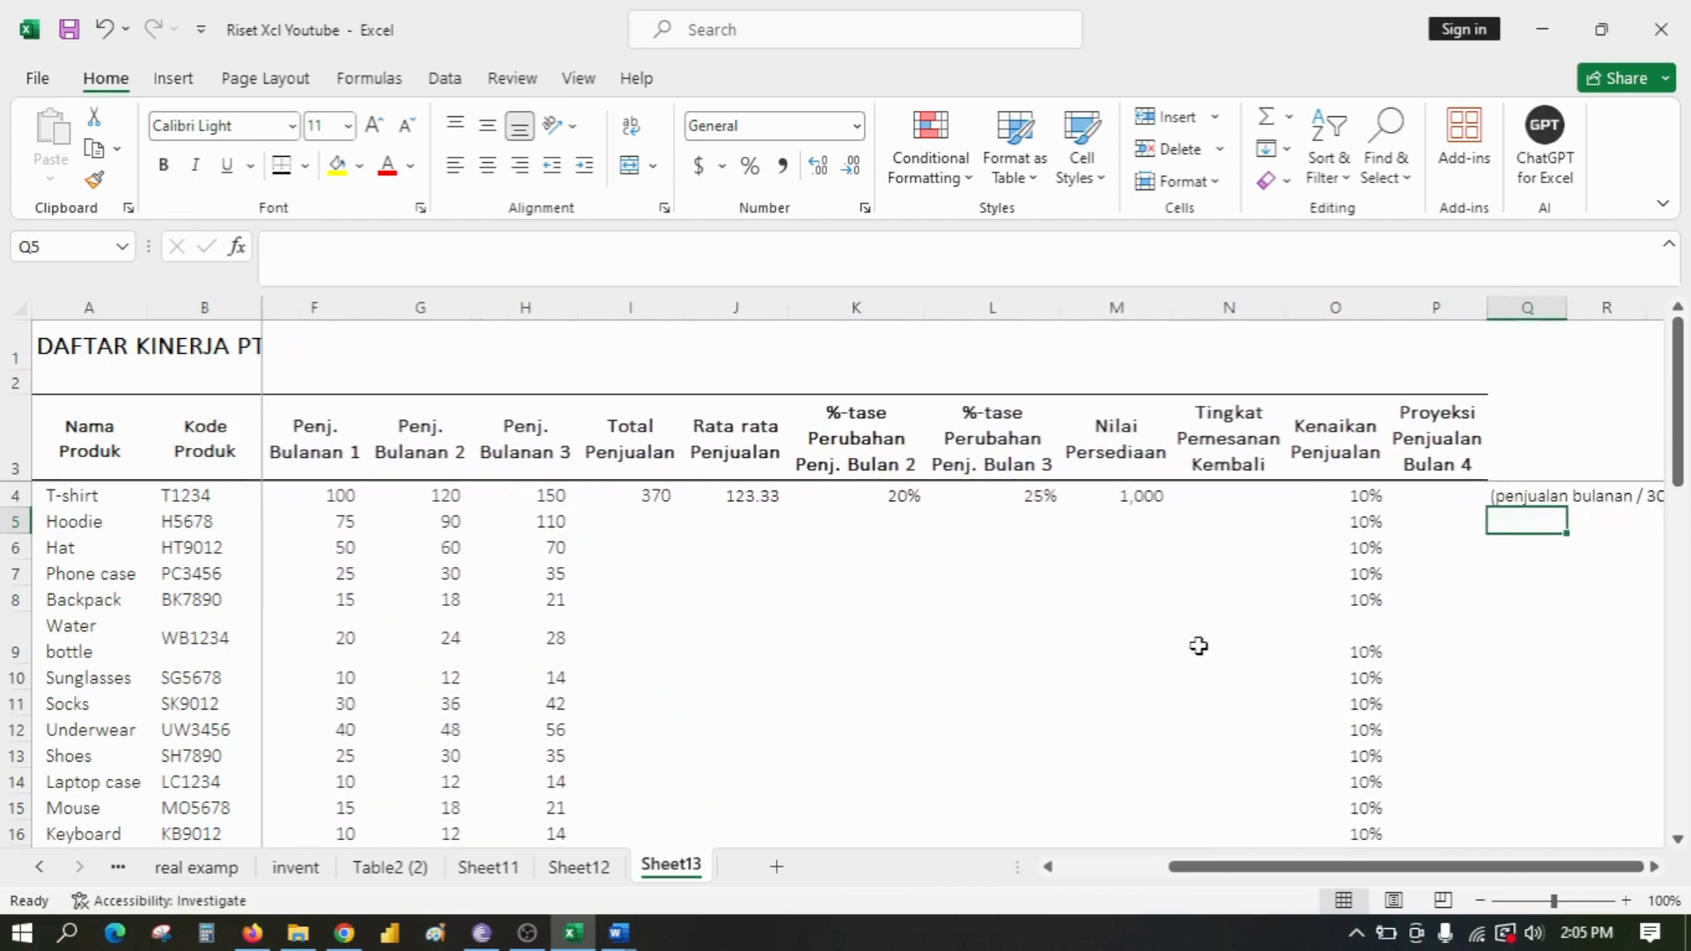
{"action": "left_click", "coordinate": [1240, 490]}
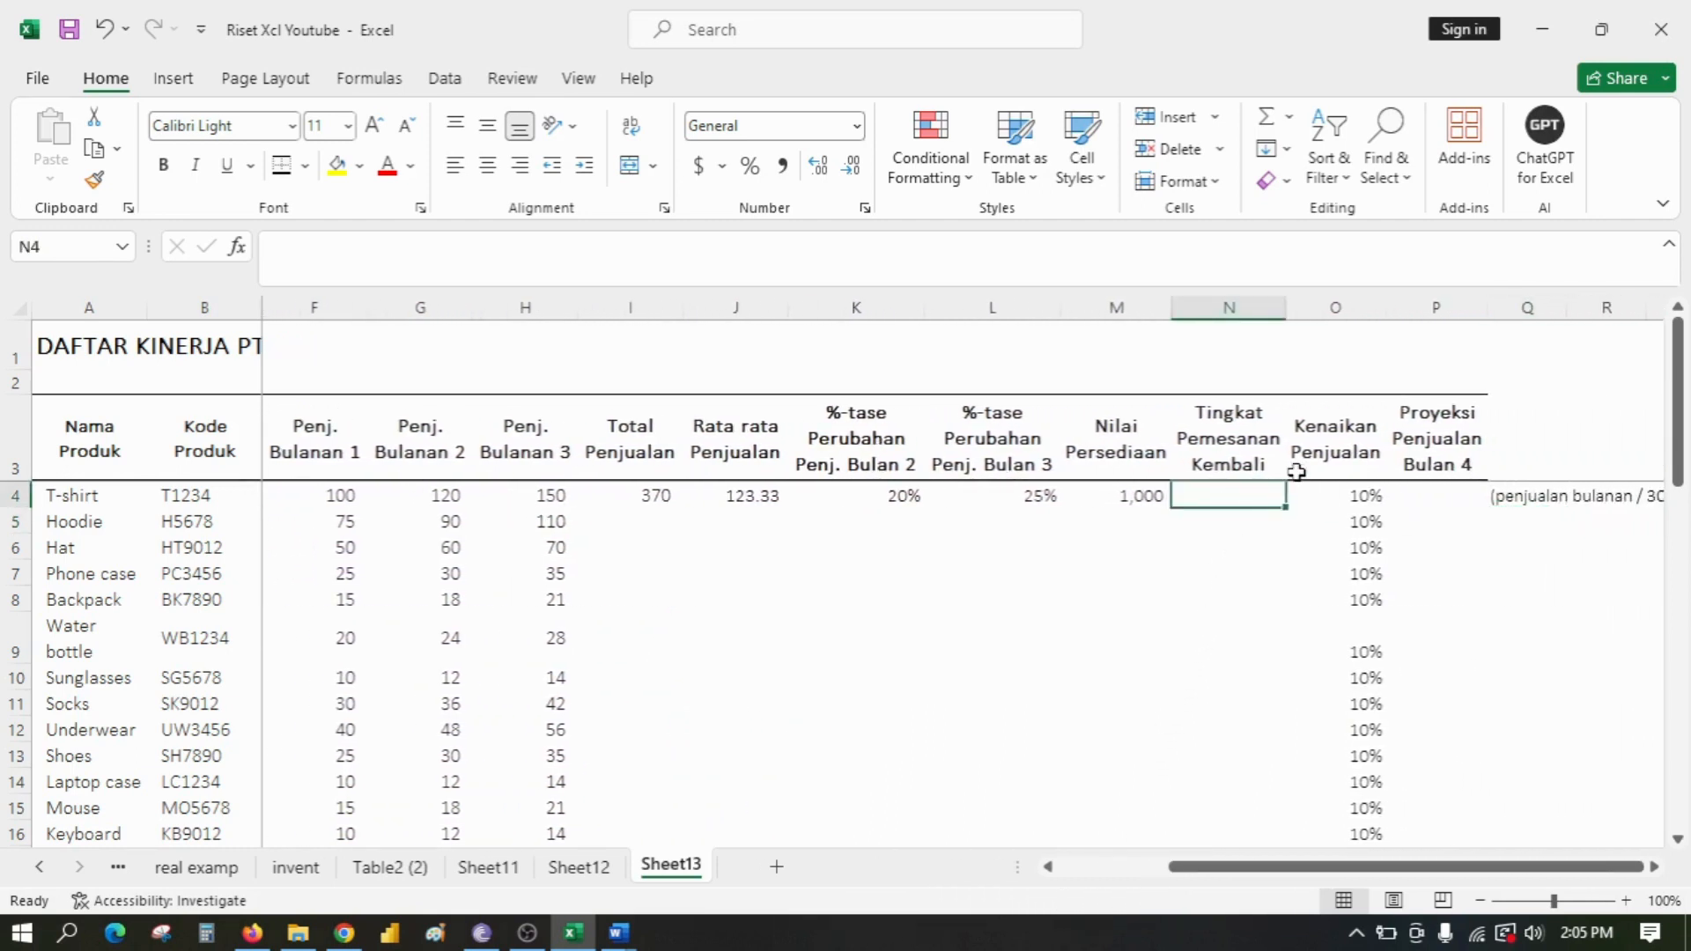
{"action": "type", "text": "("}
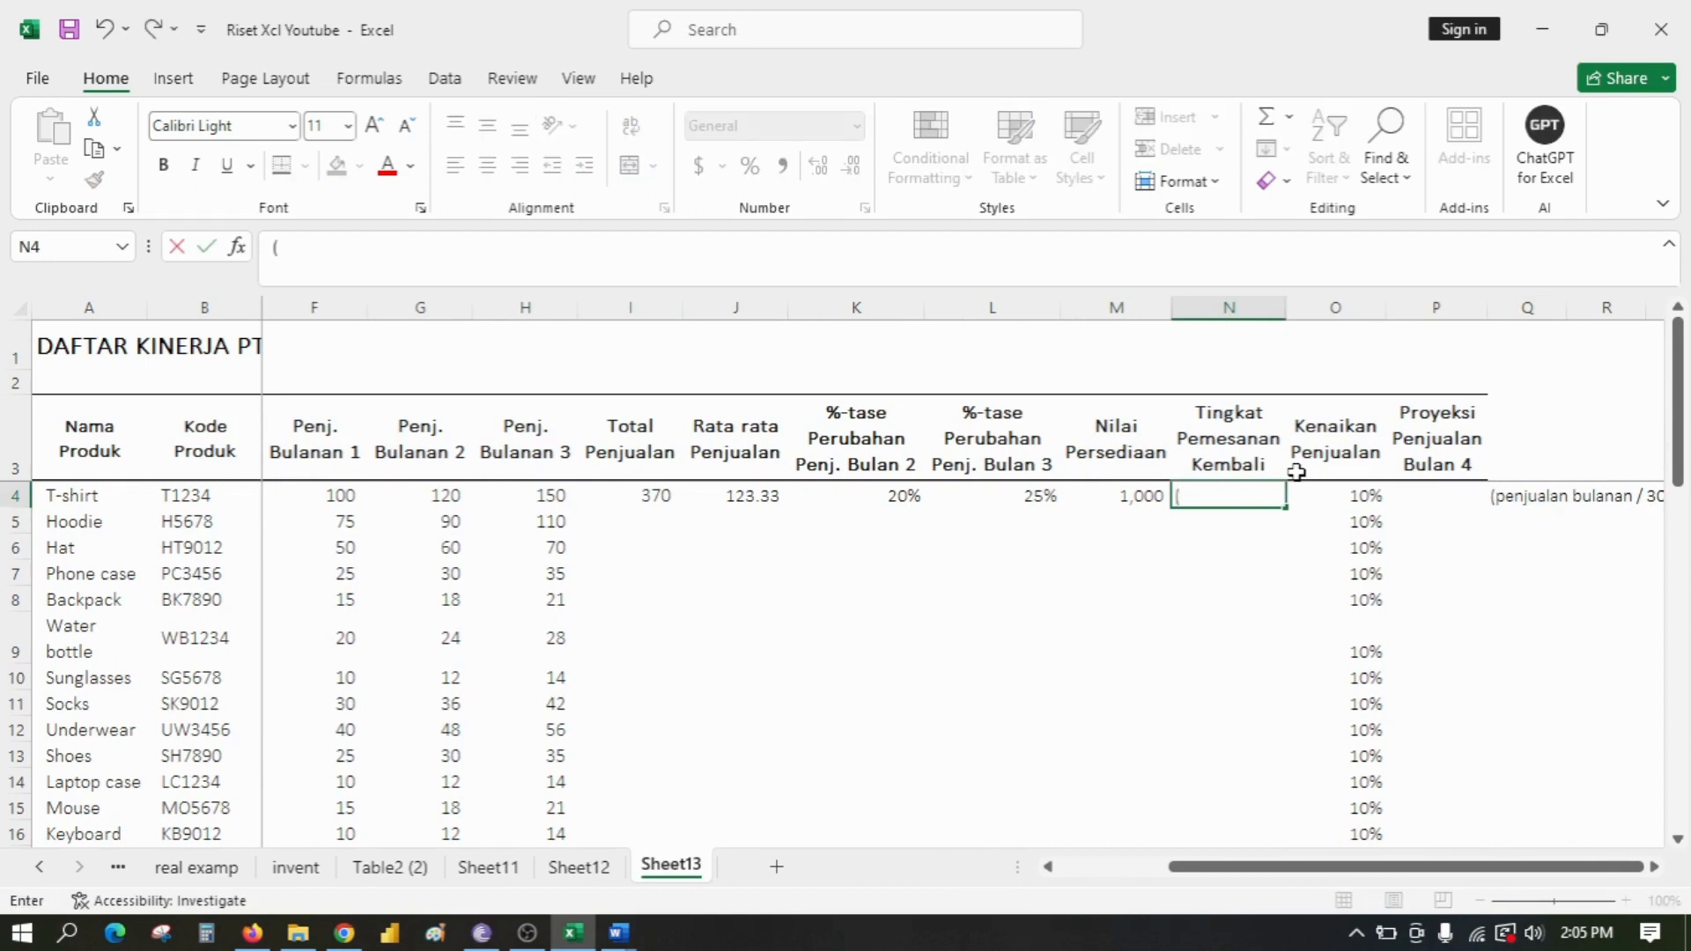
{"action": "key", "text": "Escape"}
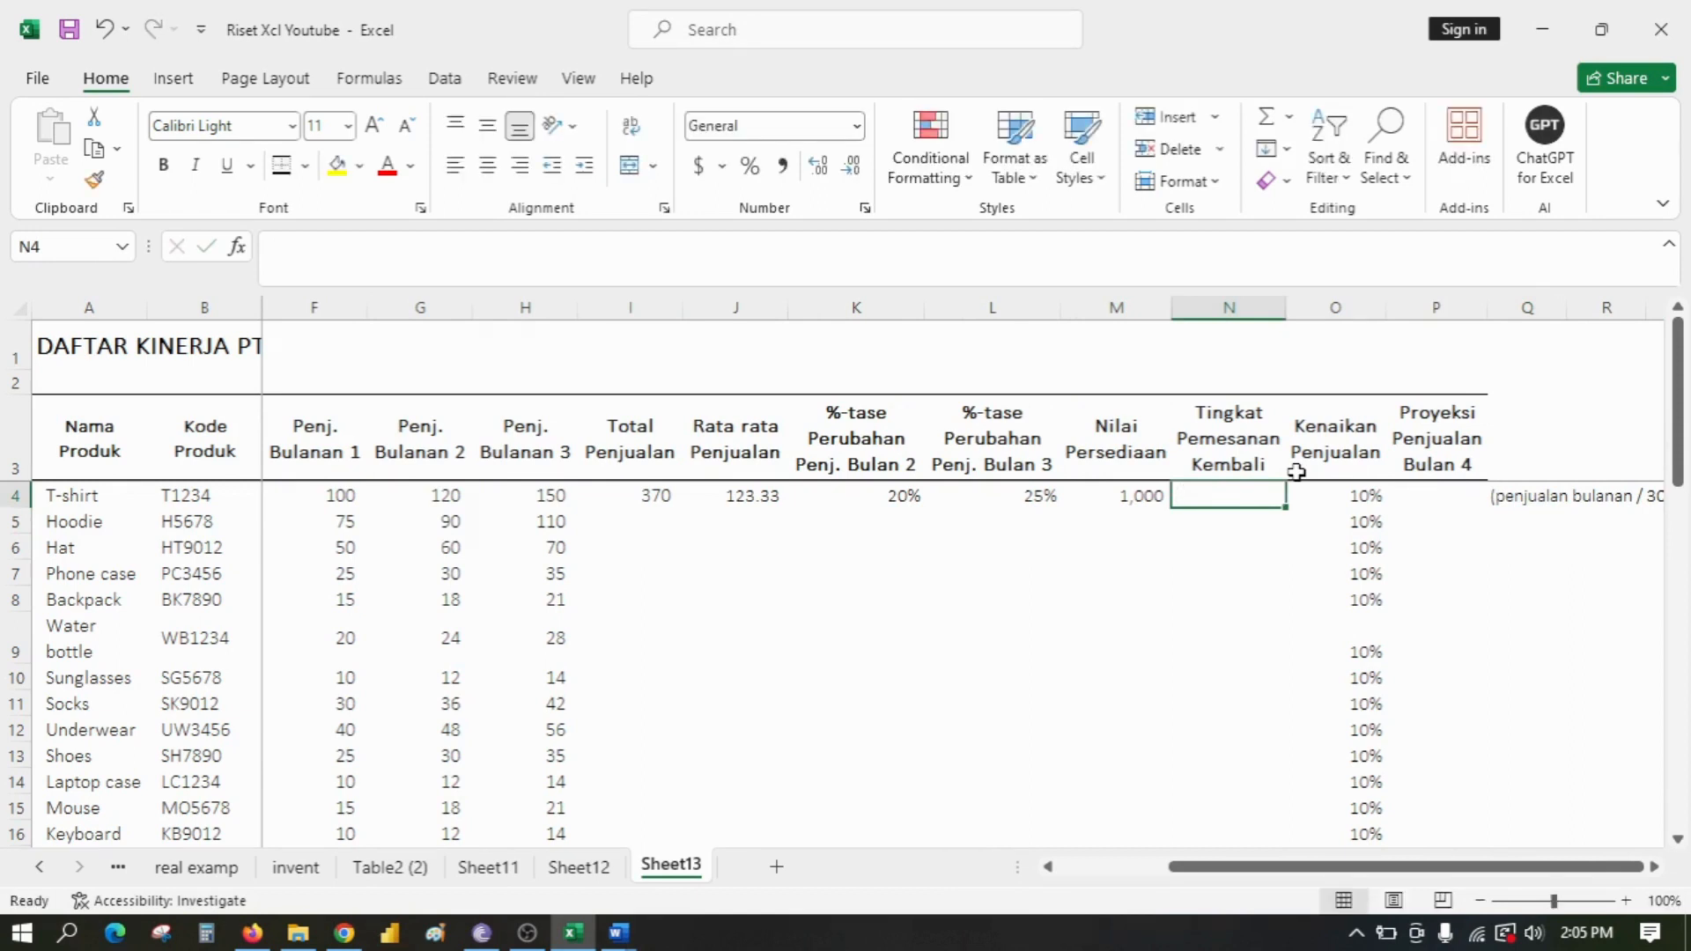
{"action": "type", "text": "+("}
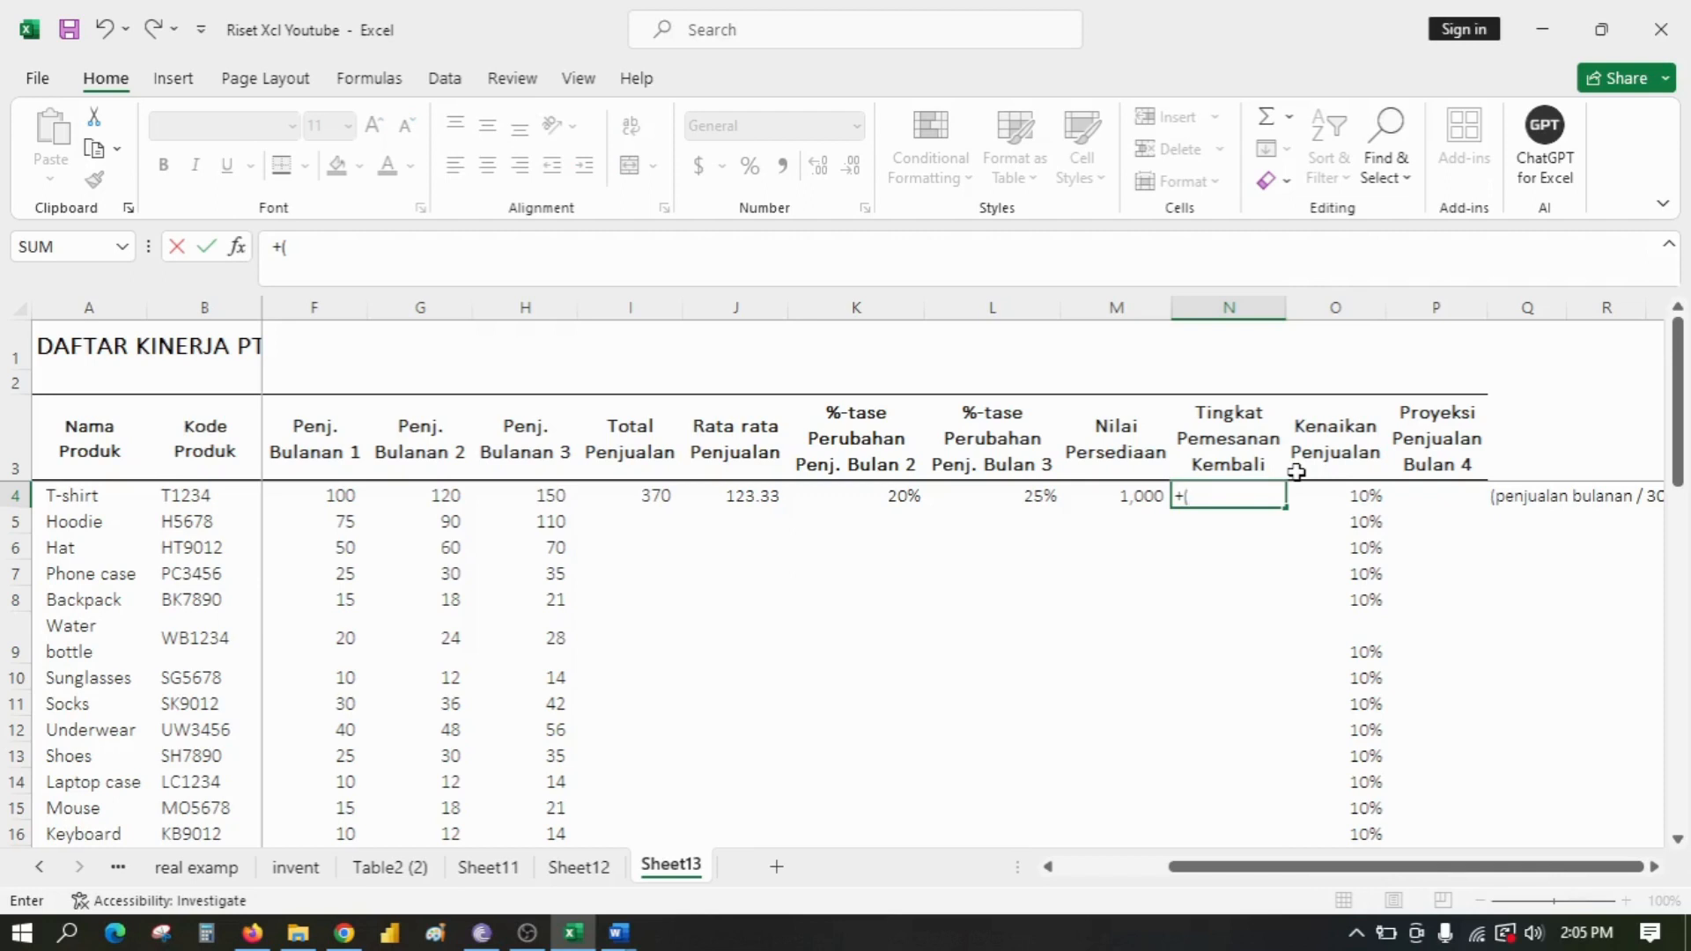
{"action": "left_click", "coordinate": [540, 500]}
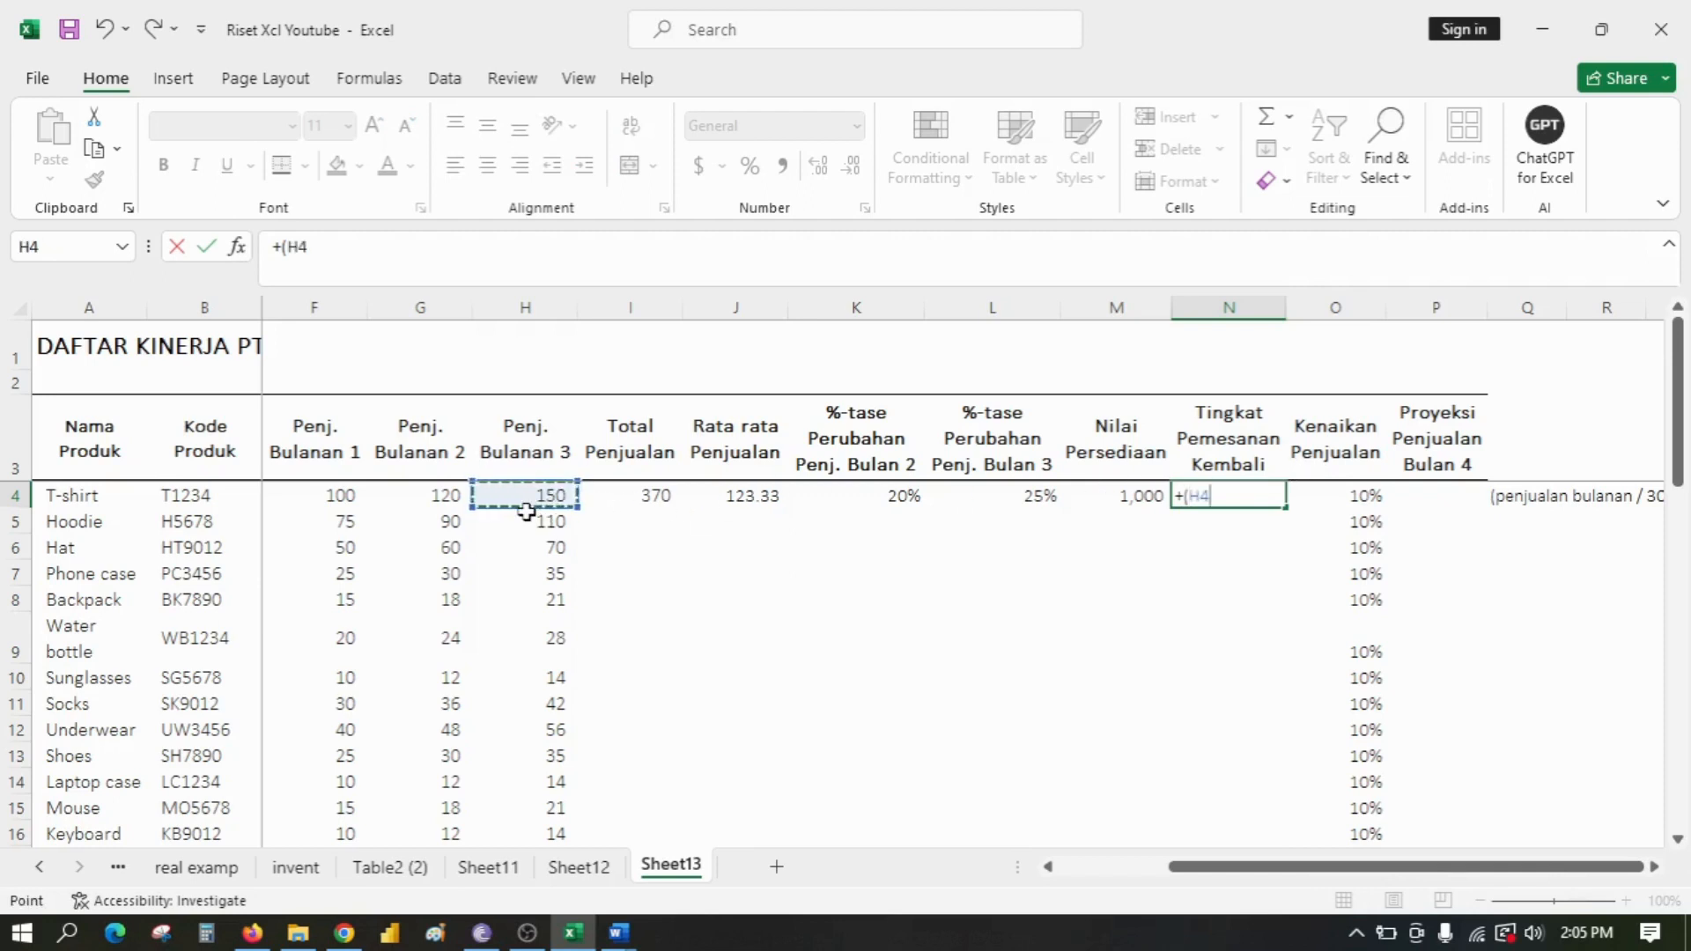
{"action": "type", "text": "/30"}
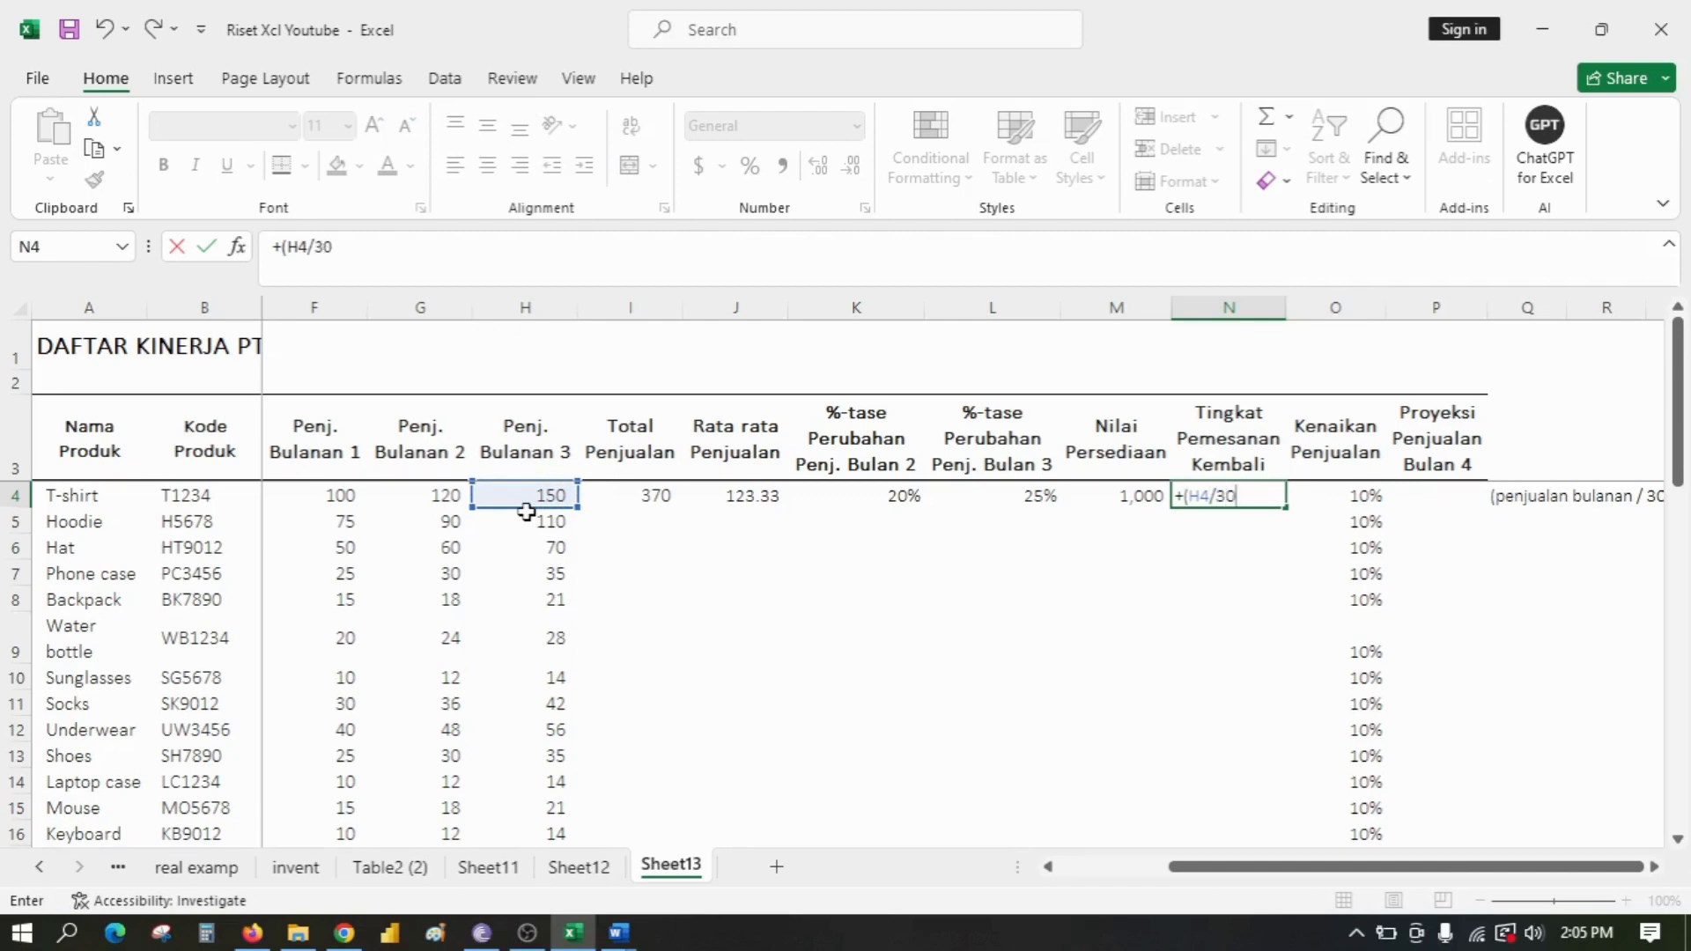
{"action": "left_click", "coordinate": [525, 514]}
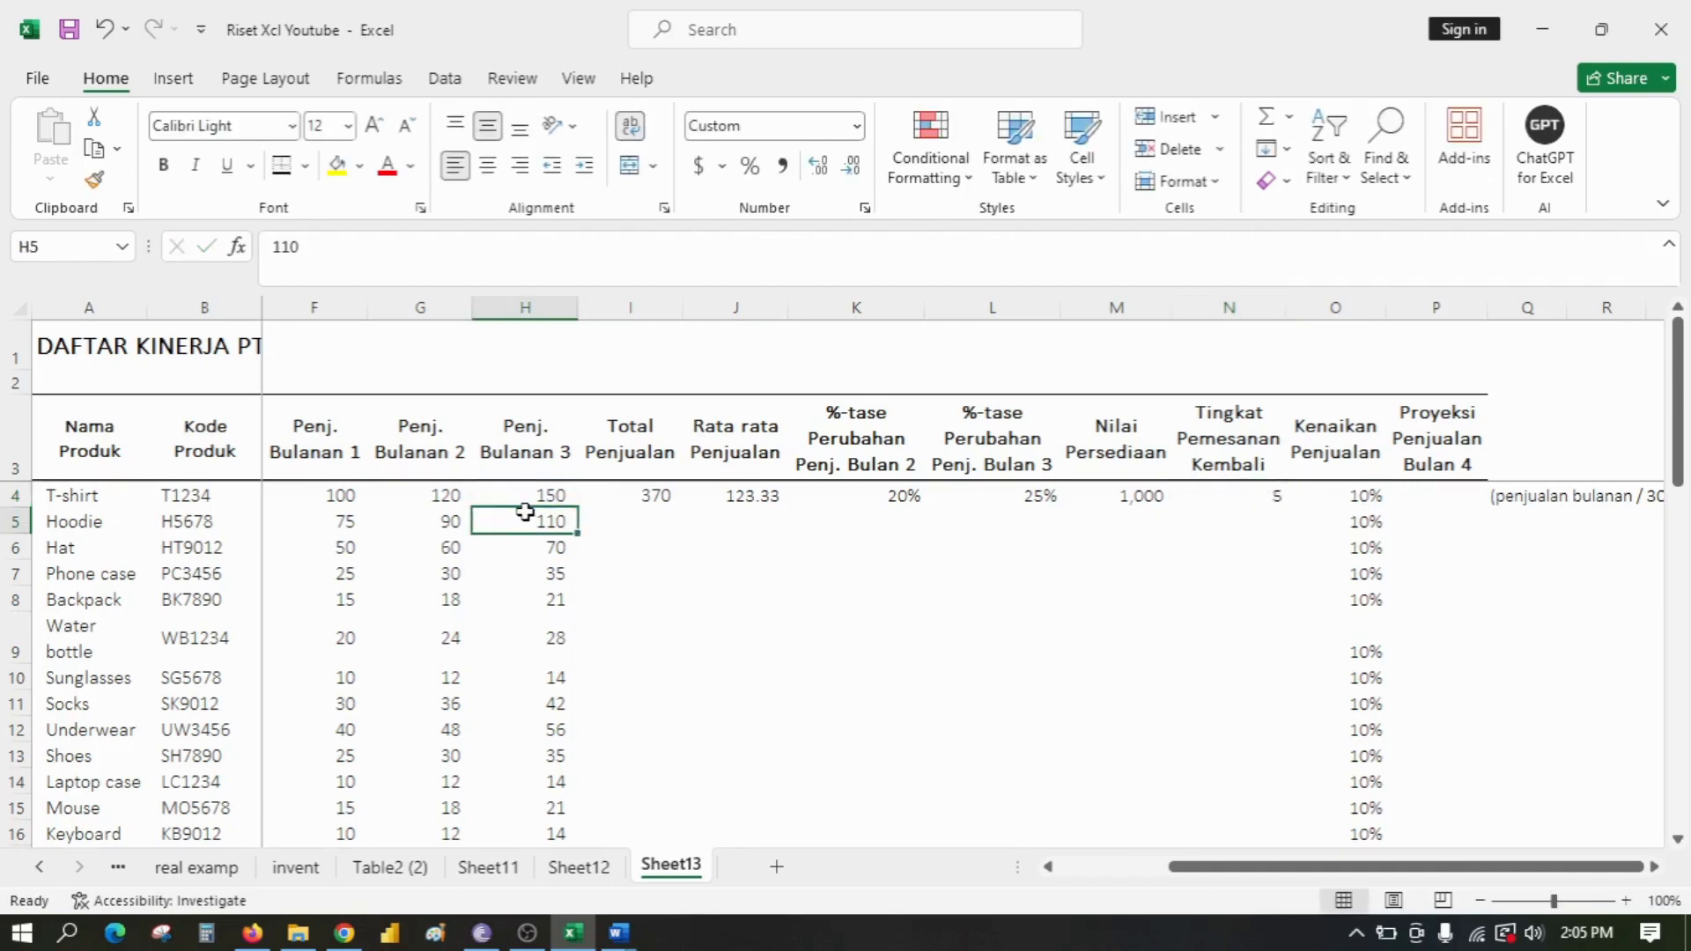
{"action": "type", "text": "*"}
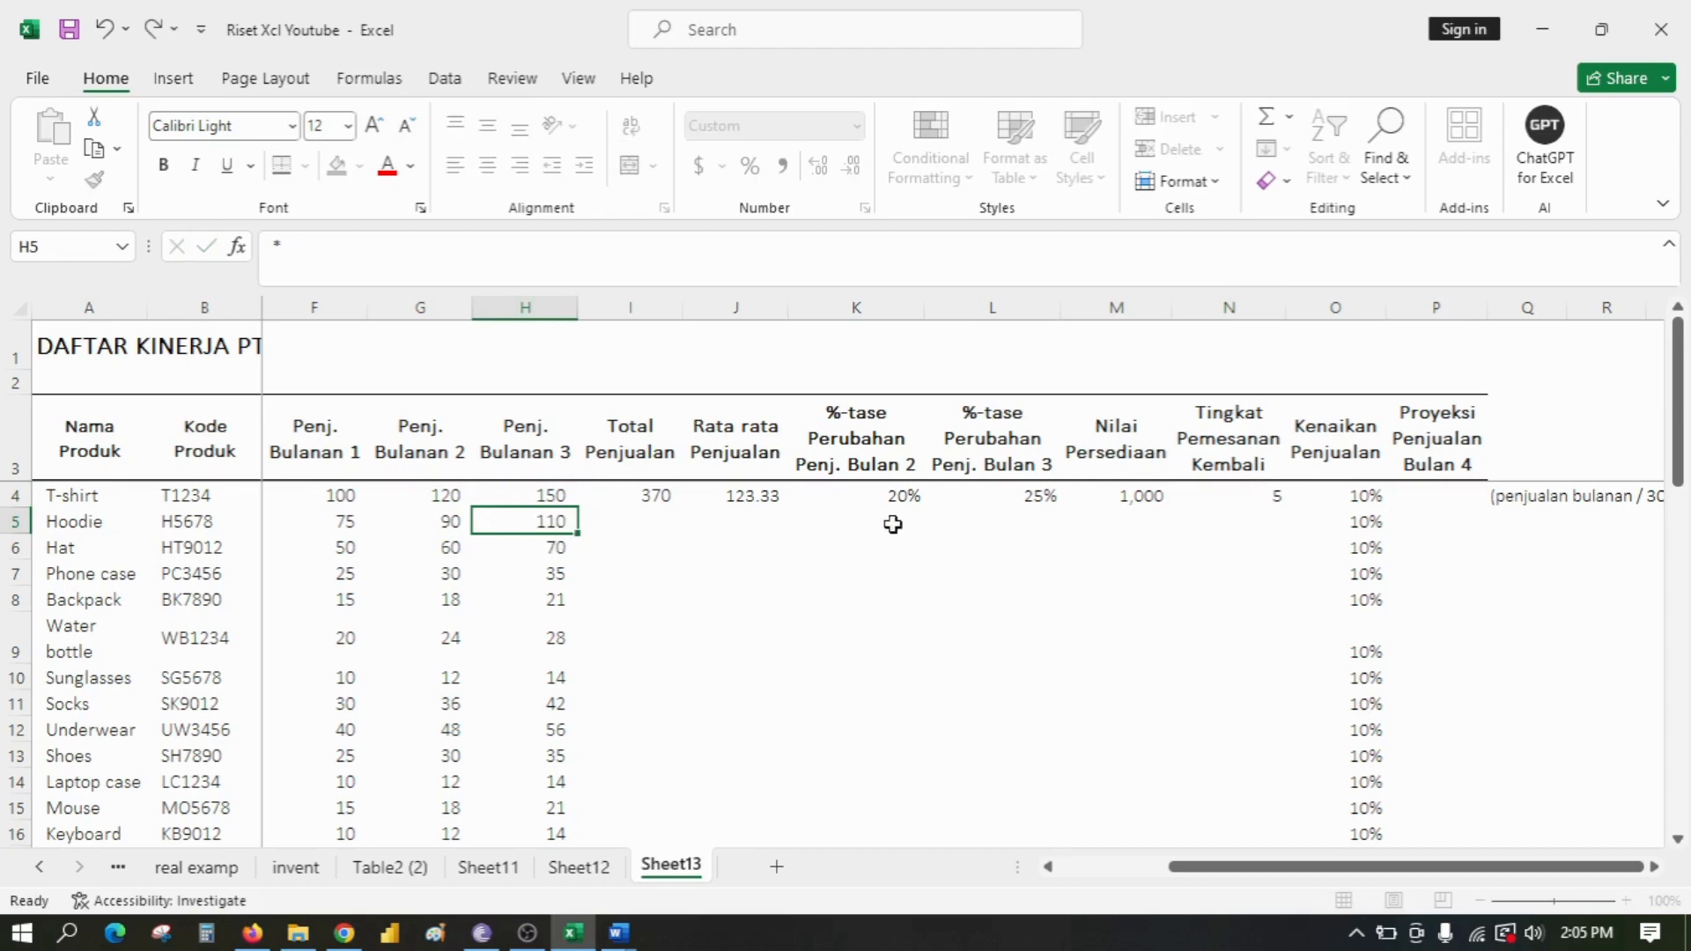
{"action": "key", "text": "Escape"}
{"action": "left_click", "coordinate": [1246, 498]}
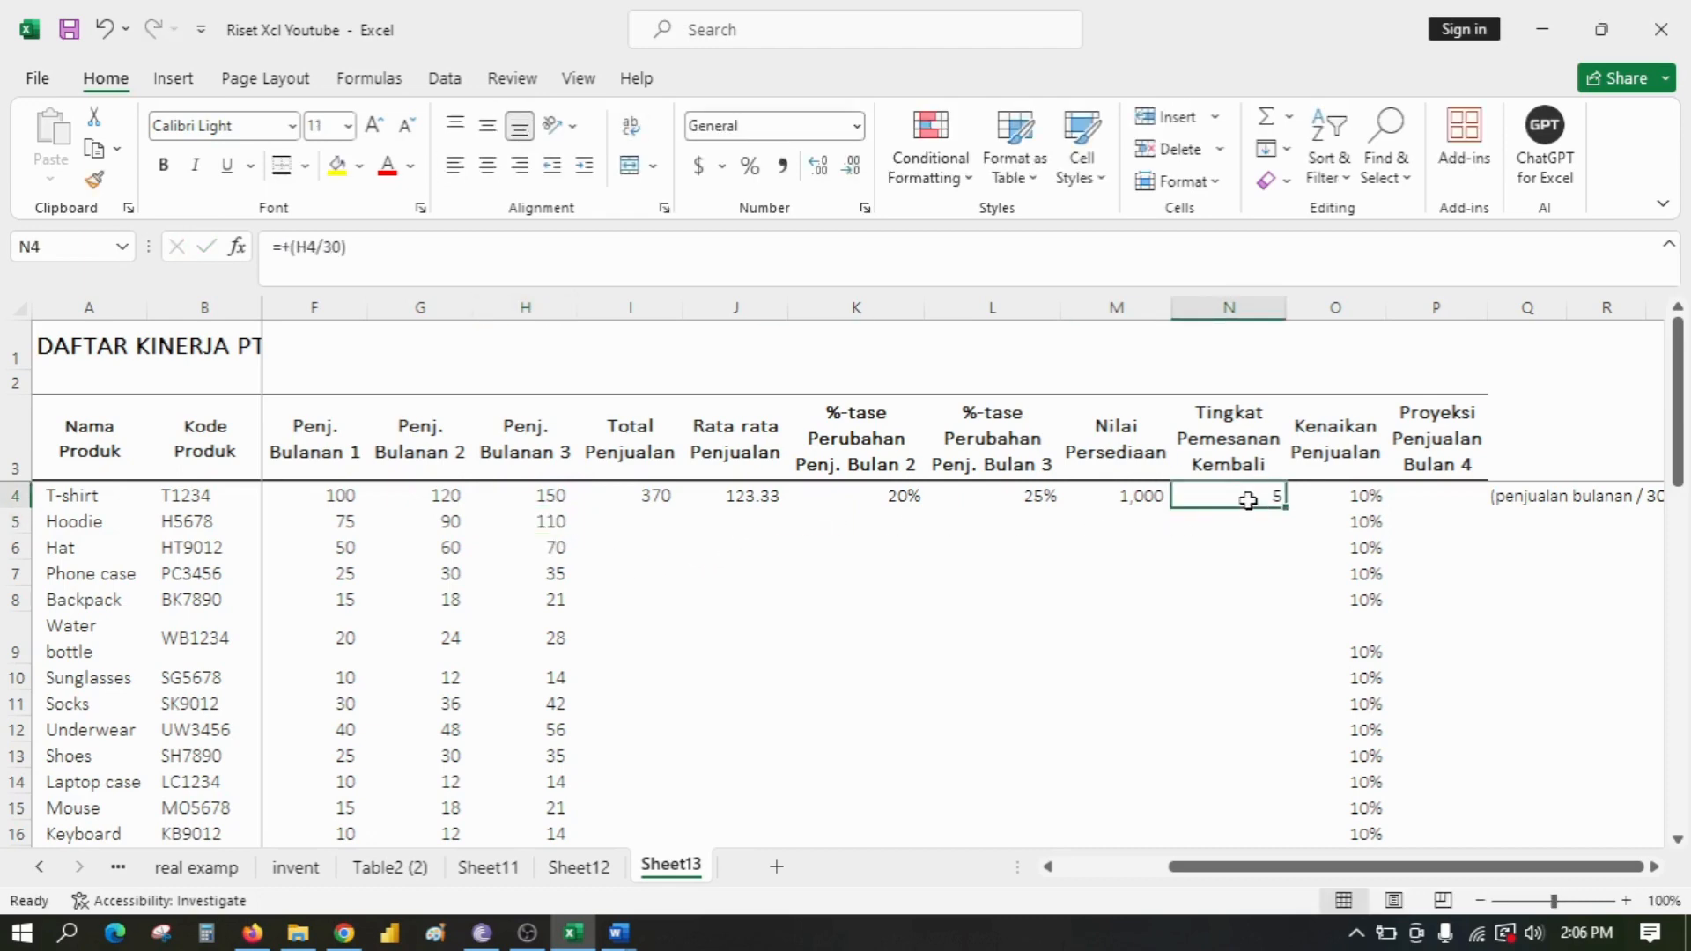
{"action": "left_click", "coordinate": [371, 245]}
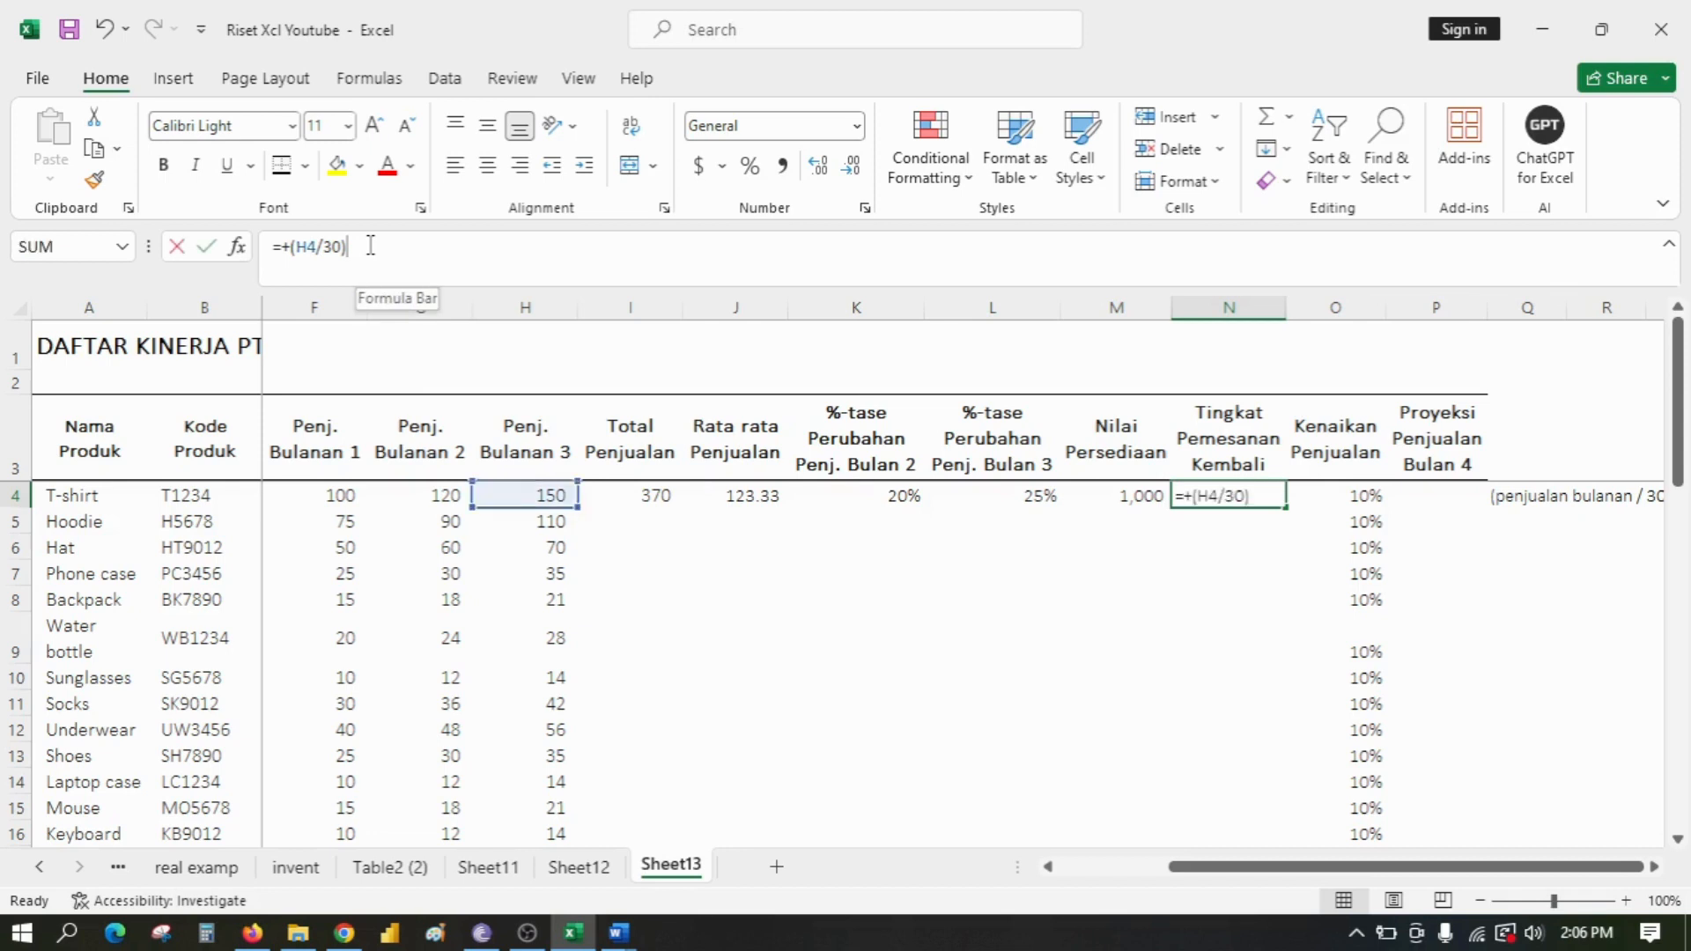
{"action": "key", "text": "Escape"}
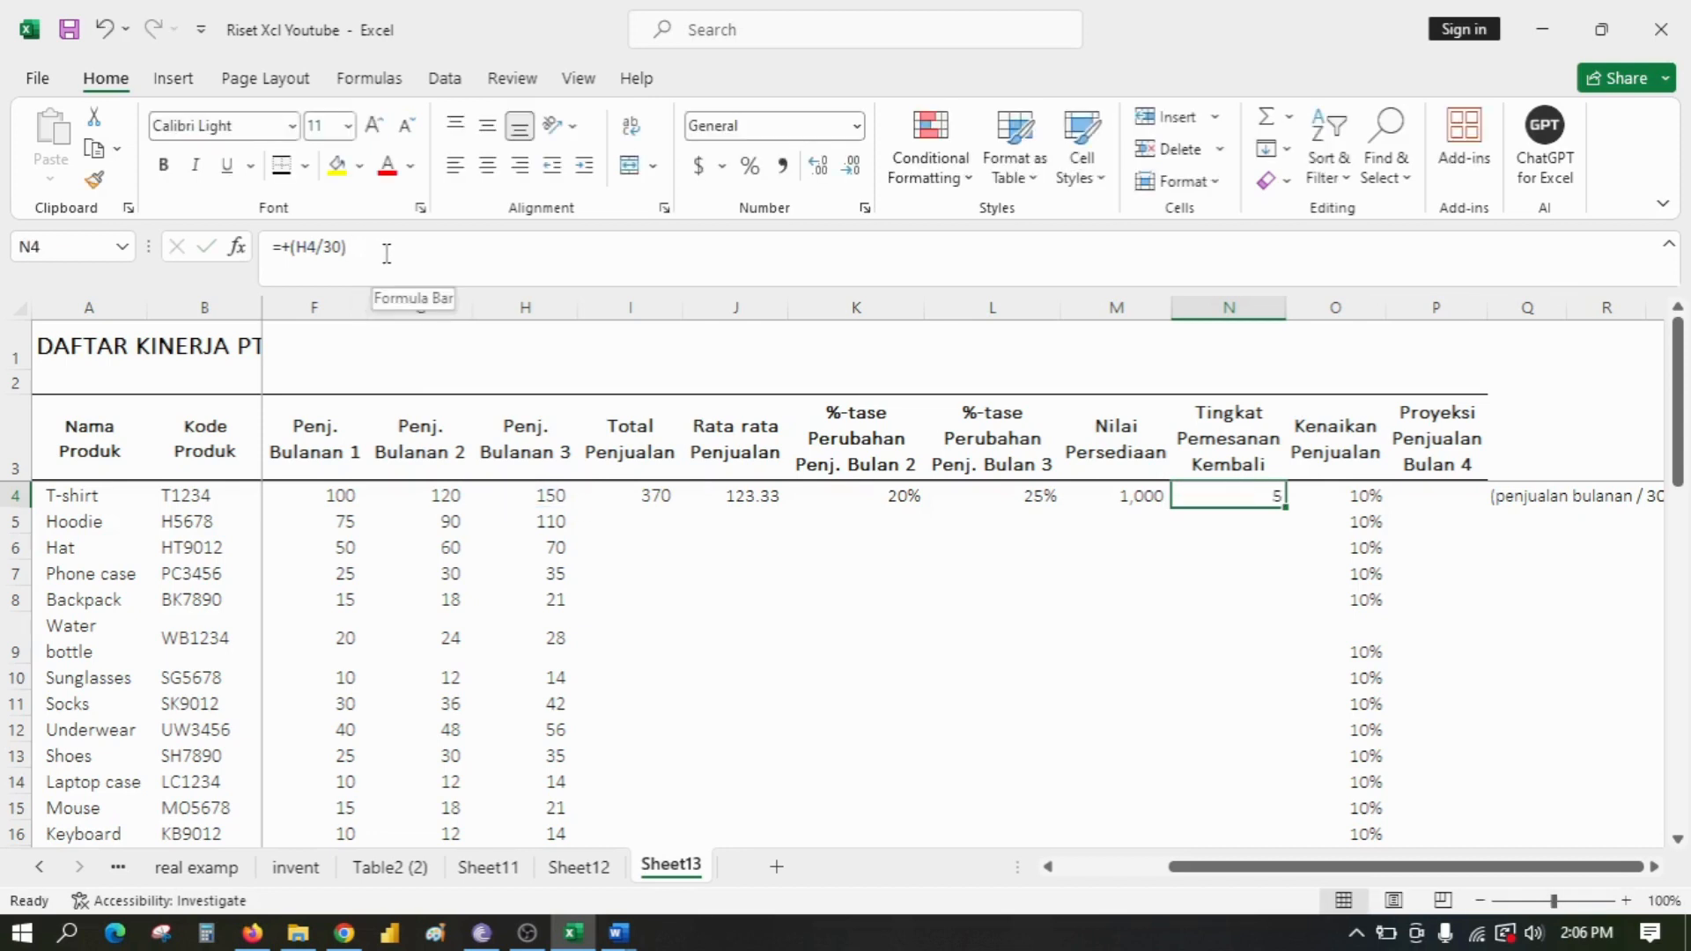
{"action": "type", "text": "+"}
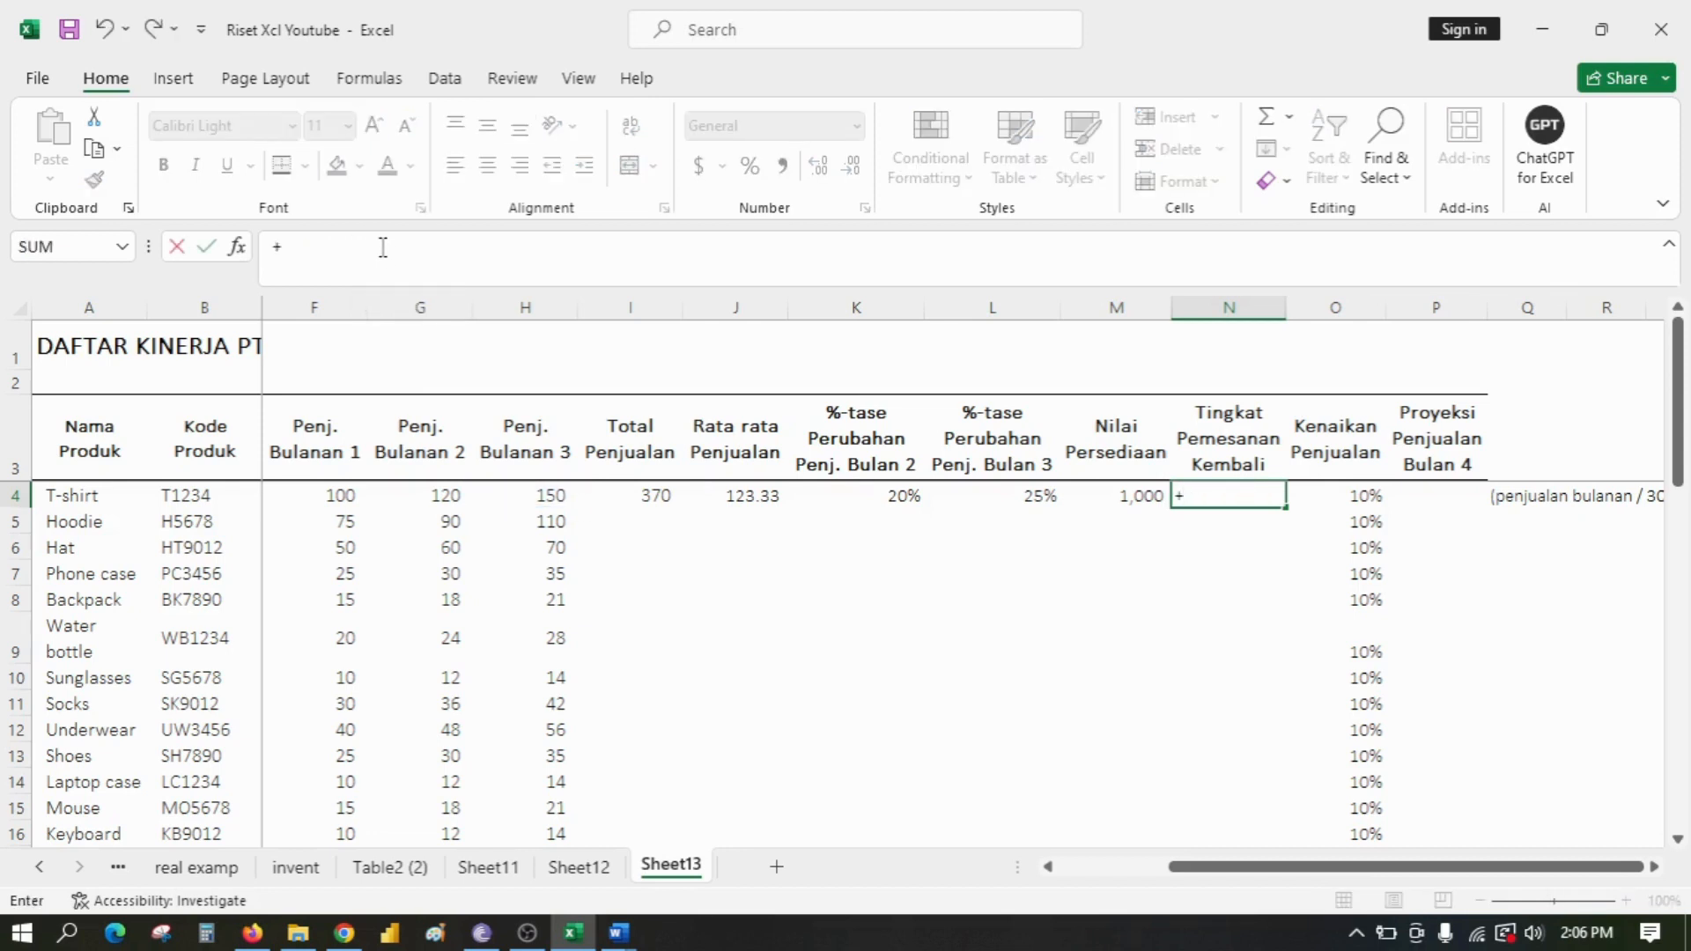
{"action": "left_click", "coordinate": [539, 499]}
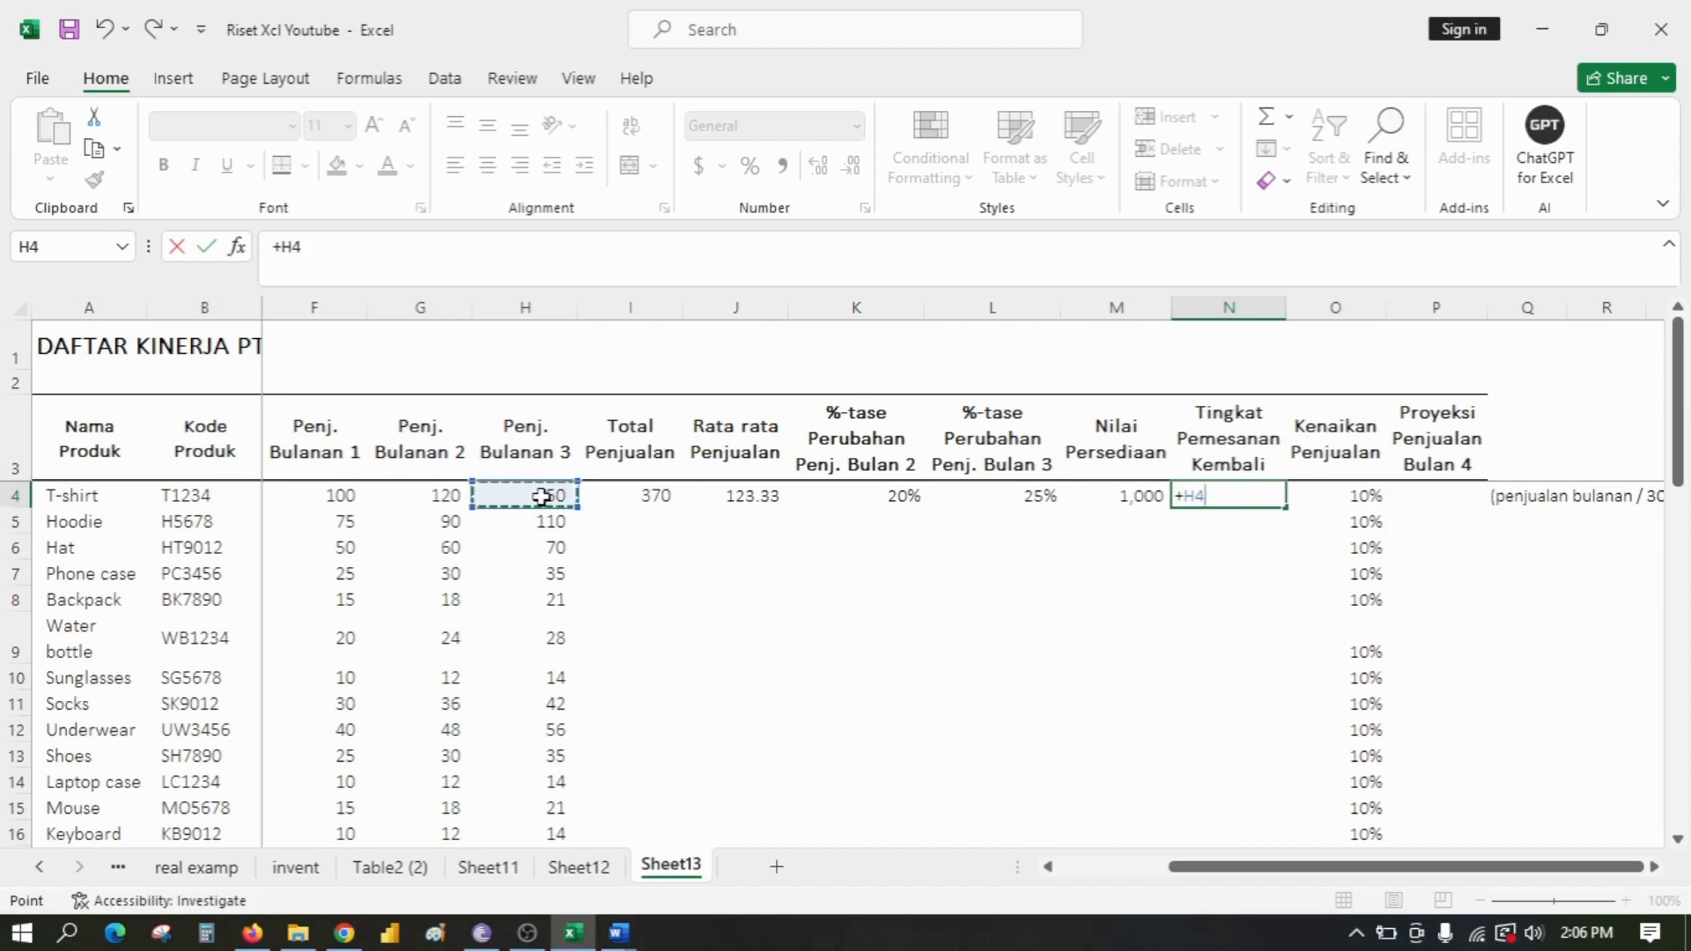
{"action": "key", "text": "ctrl+Return"}
Step: Calculate the T-shirt's reorder level in the Tingkat Pemesanan Kembali cell N4 with the formula +(H4/30)*E4
{"action": "type", "text": "+("}
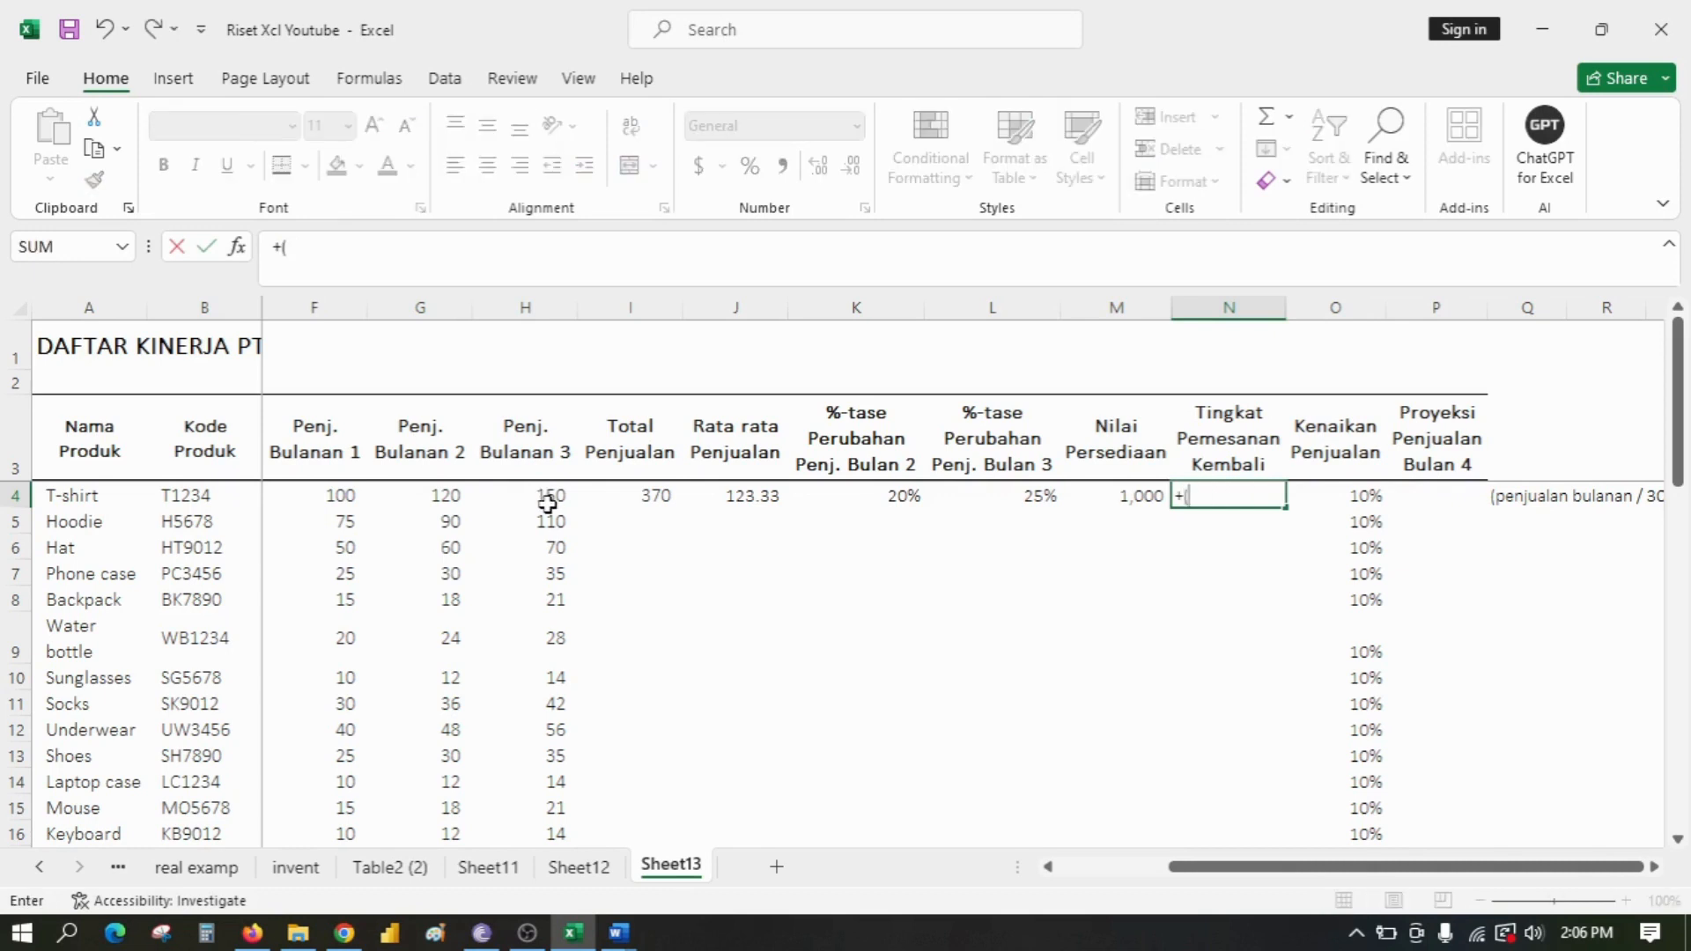
{"action": "left_click", "coordinate": [545, 498]}
{"action": "type", "text": "/"}
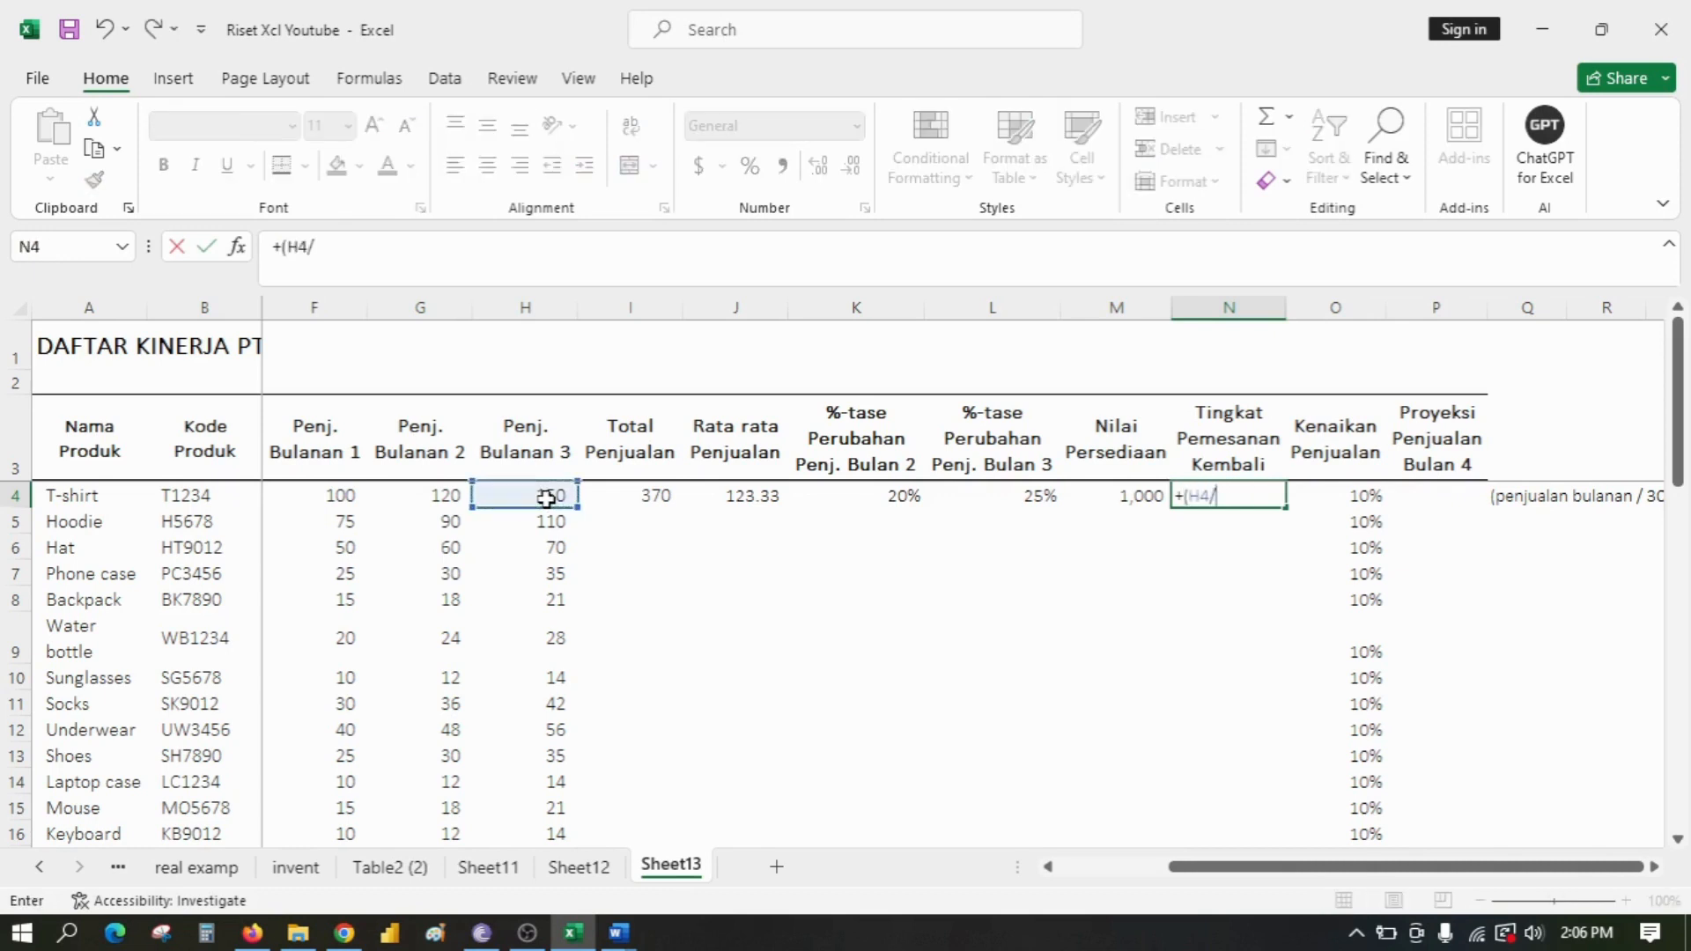
{"action": "type", "text": "30)*"}
{"action": "left_click_drag", "start_coordinate": [1222, 881], "coordinate": [1113, 879]}
{"action": "left_click", "coordinate": [552, 501]}
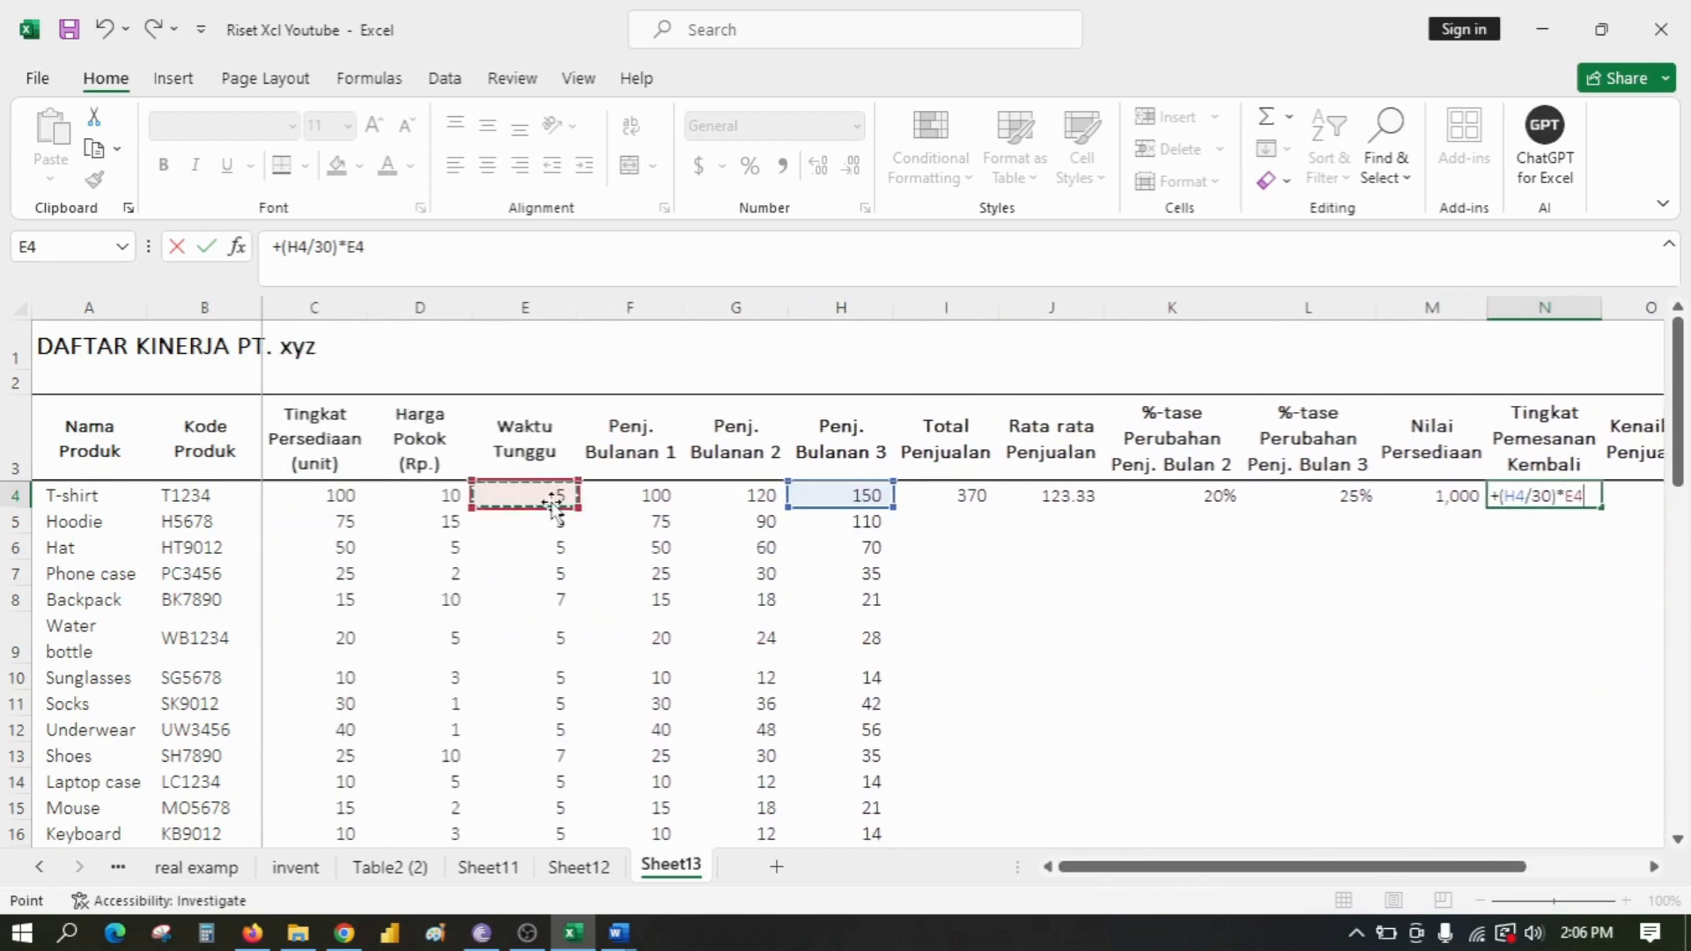
{"action": "key", "text": "Return"}
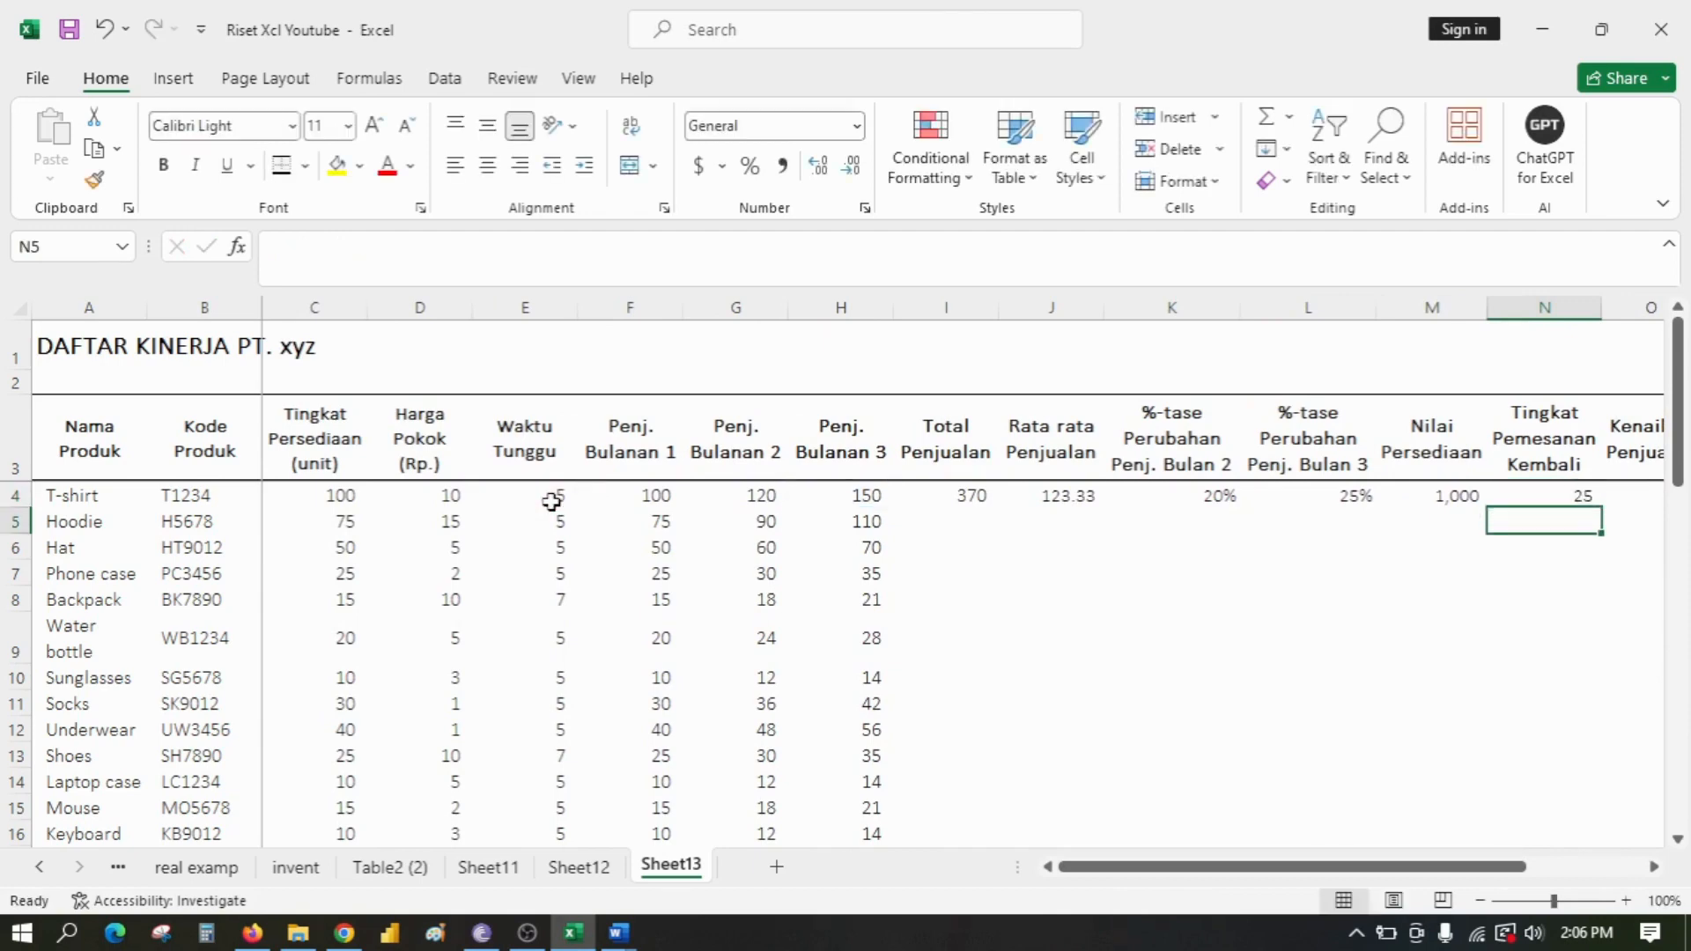
{"action": "key", "text": "Up"}
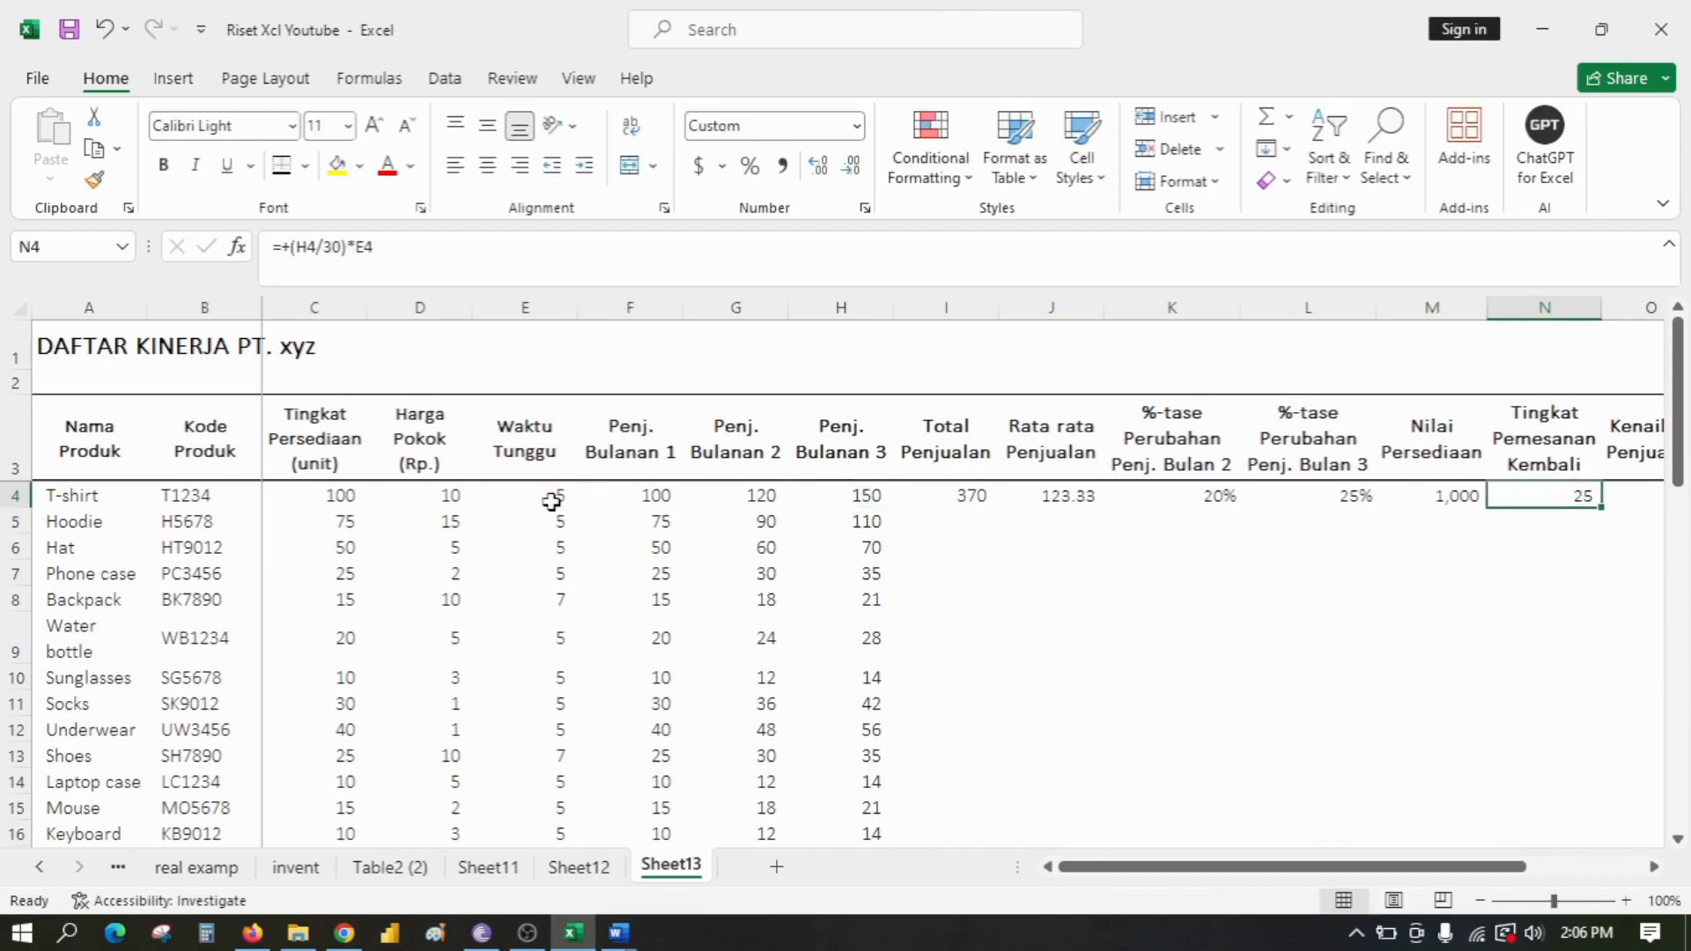
Step: Review the T-shirt's Kenaikan Penjualan and Proyeksi Penjualan Bulan 4 cells and its sales percentage changes for months 2 and 3
{"action": "key", "text": "Right"}
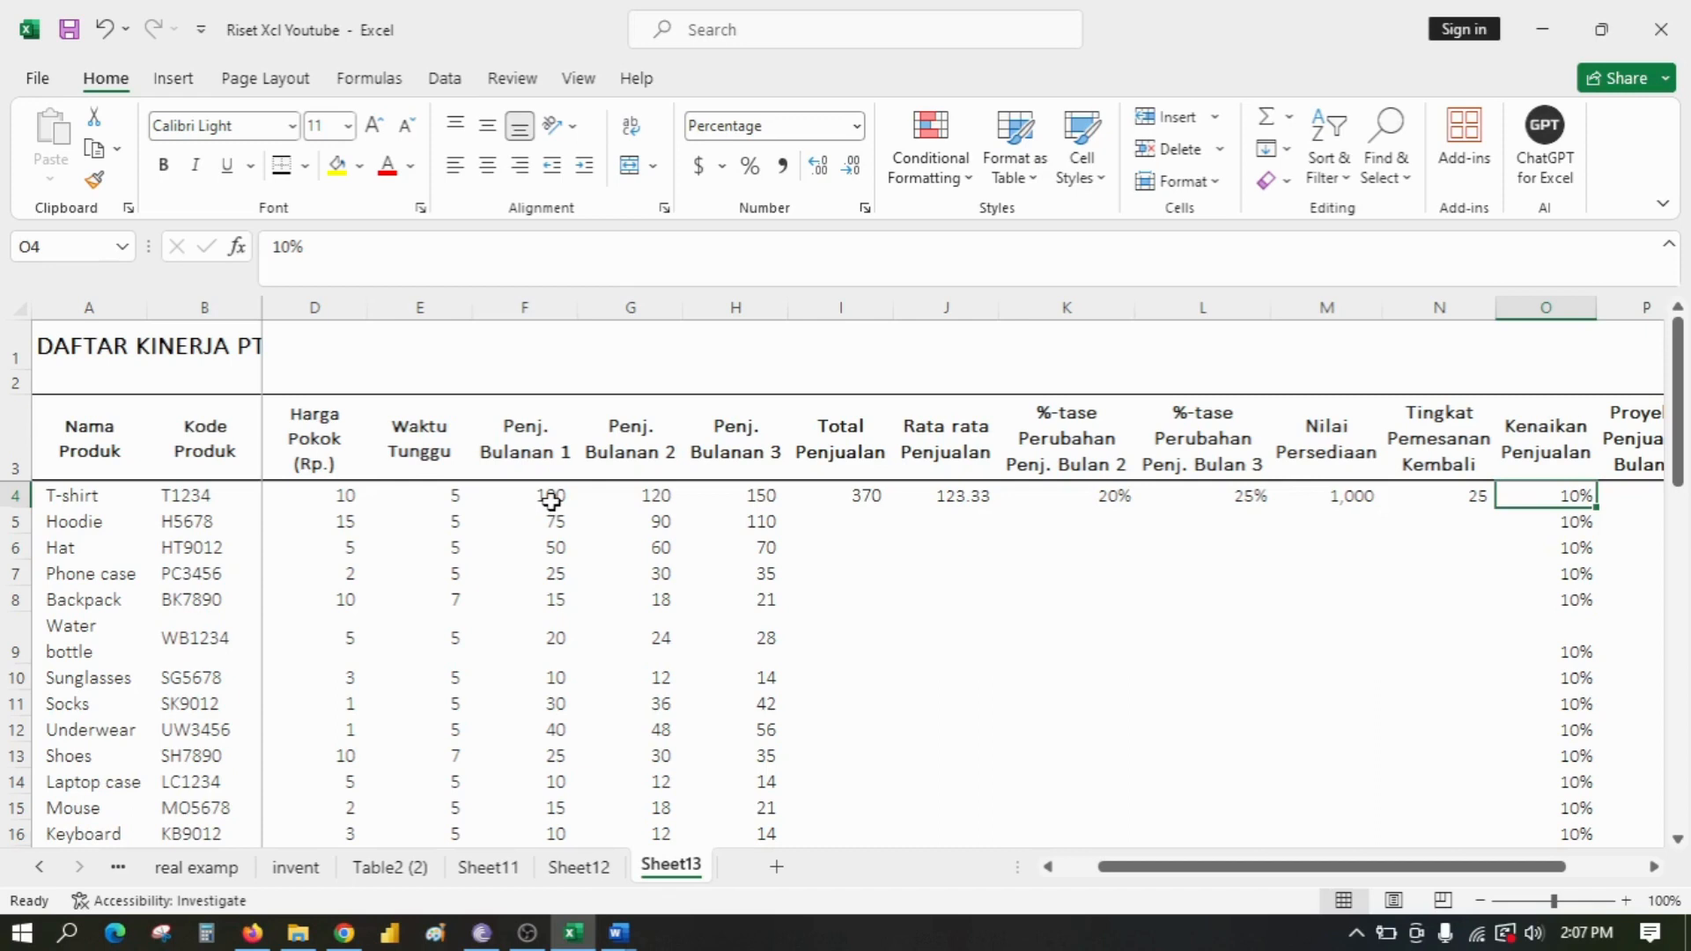
{"action": "key", "text": "Right"}
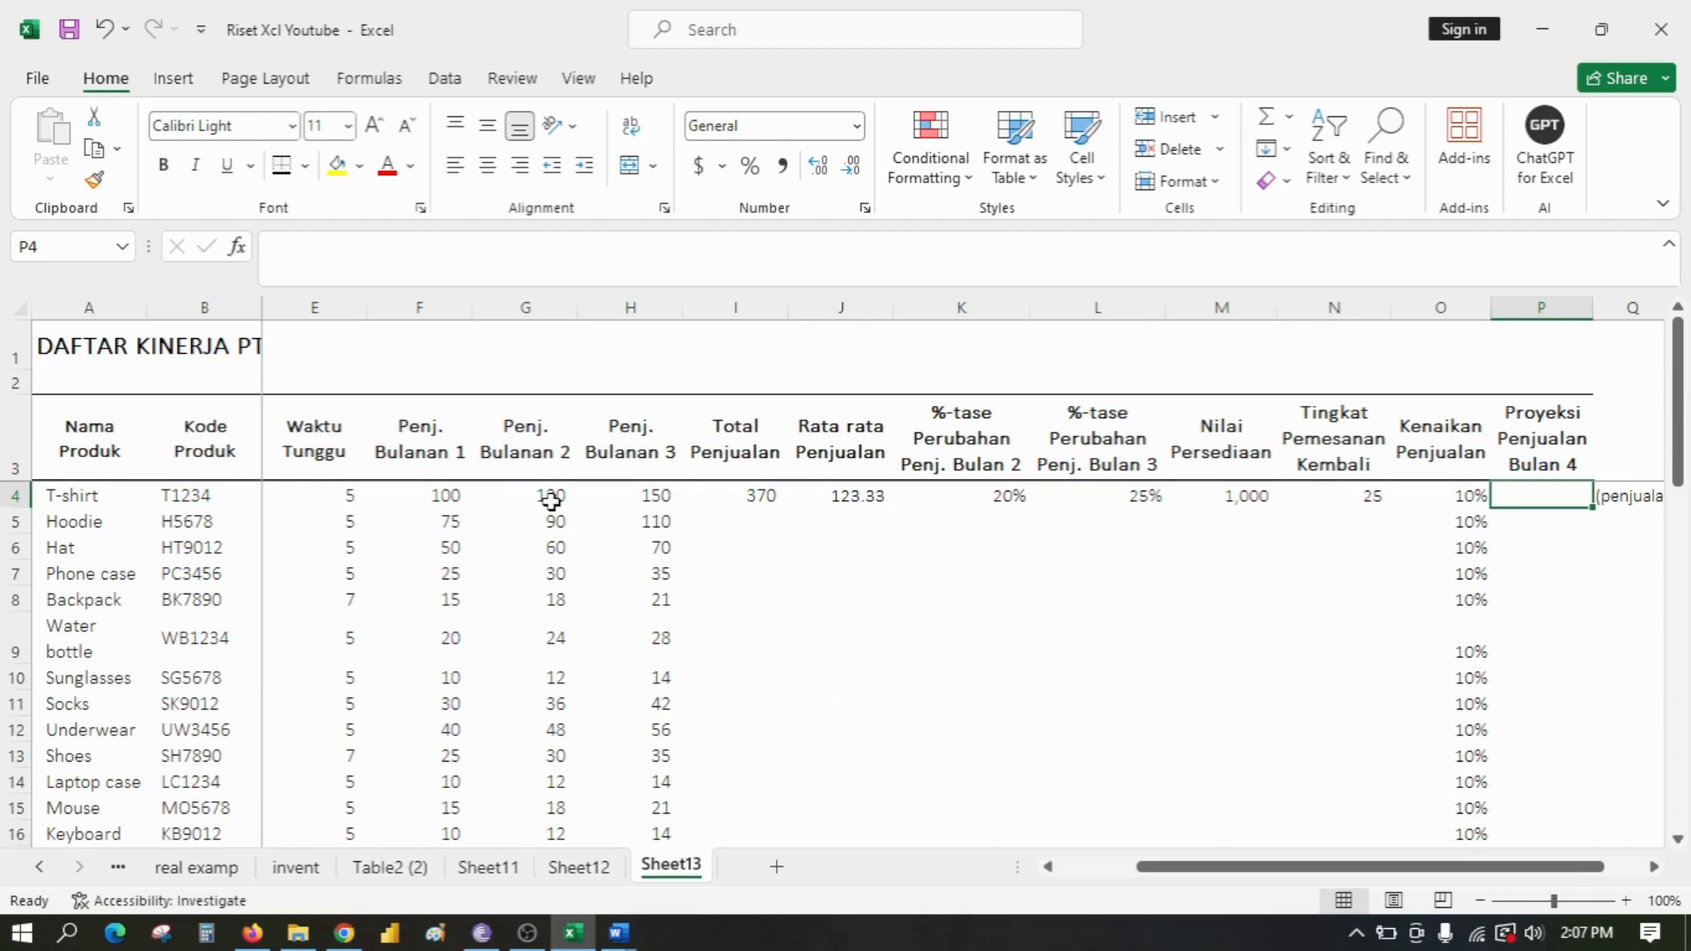
{"action": "key", "text": "Left"}
{"action": "key", "text": "Left"}
{"action": "key", "text": "Left"}
{"action": "key", "text": "Left"}
{"action": "key", "text": "Left"}
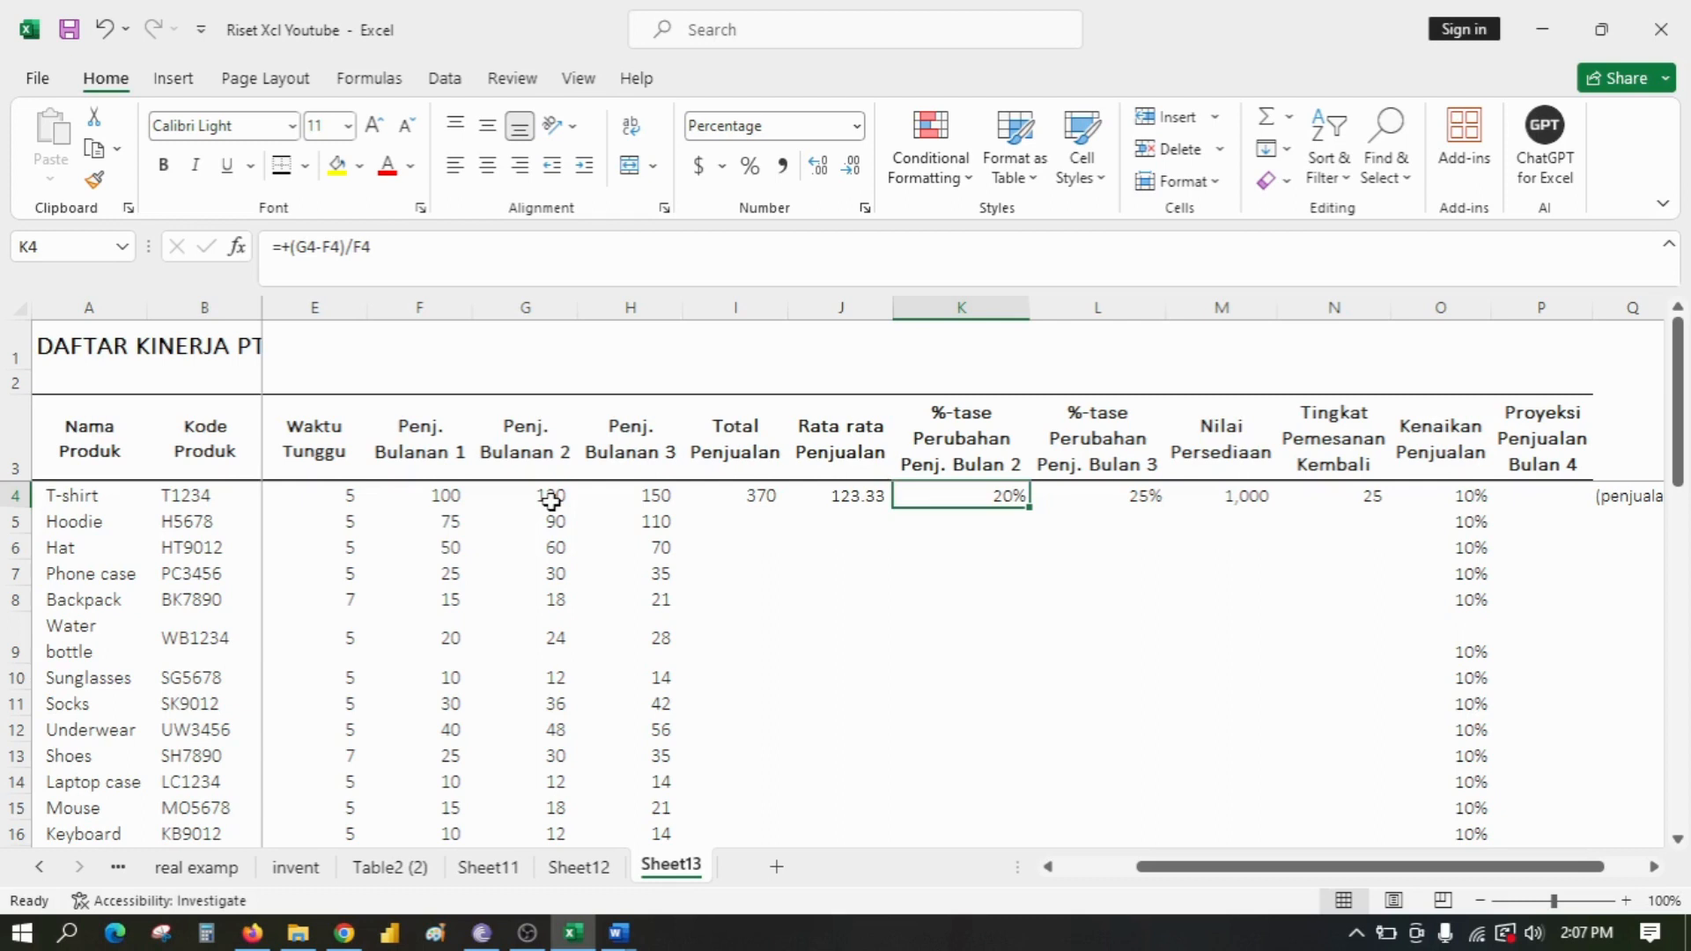
{"action": "key", "text": "Right"}
{"action": "key", "text": "Right"}
{"action": "key", "text": "Left"}
{"action": "key", "text": "Right"}
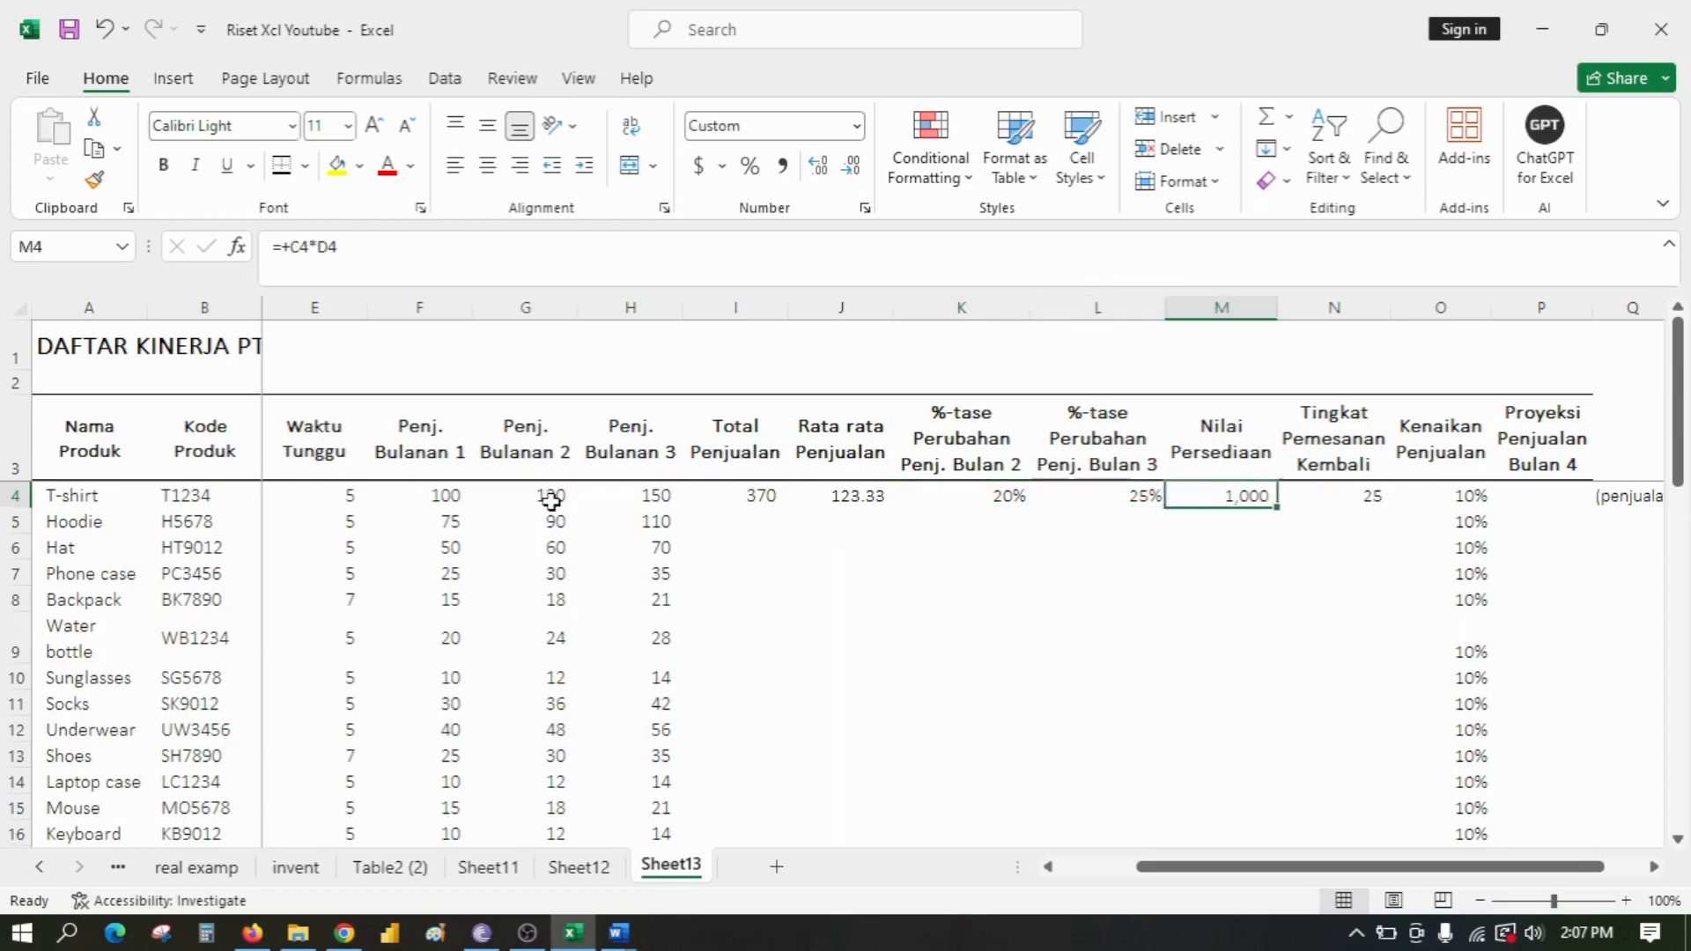
Step: Try to set the T-shirt's Kenaikan Penjualan in cell O4 to 22,5% using a decimal comma
{"action": "key", "text": "Right"}
{"action": "key", "text": "Right"}
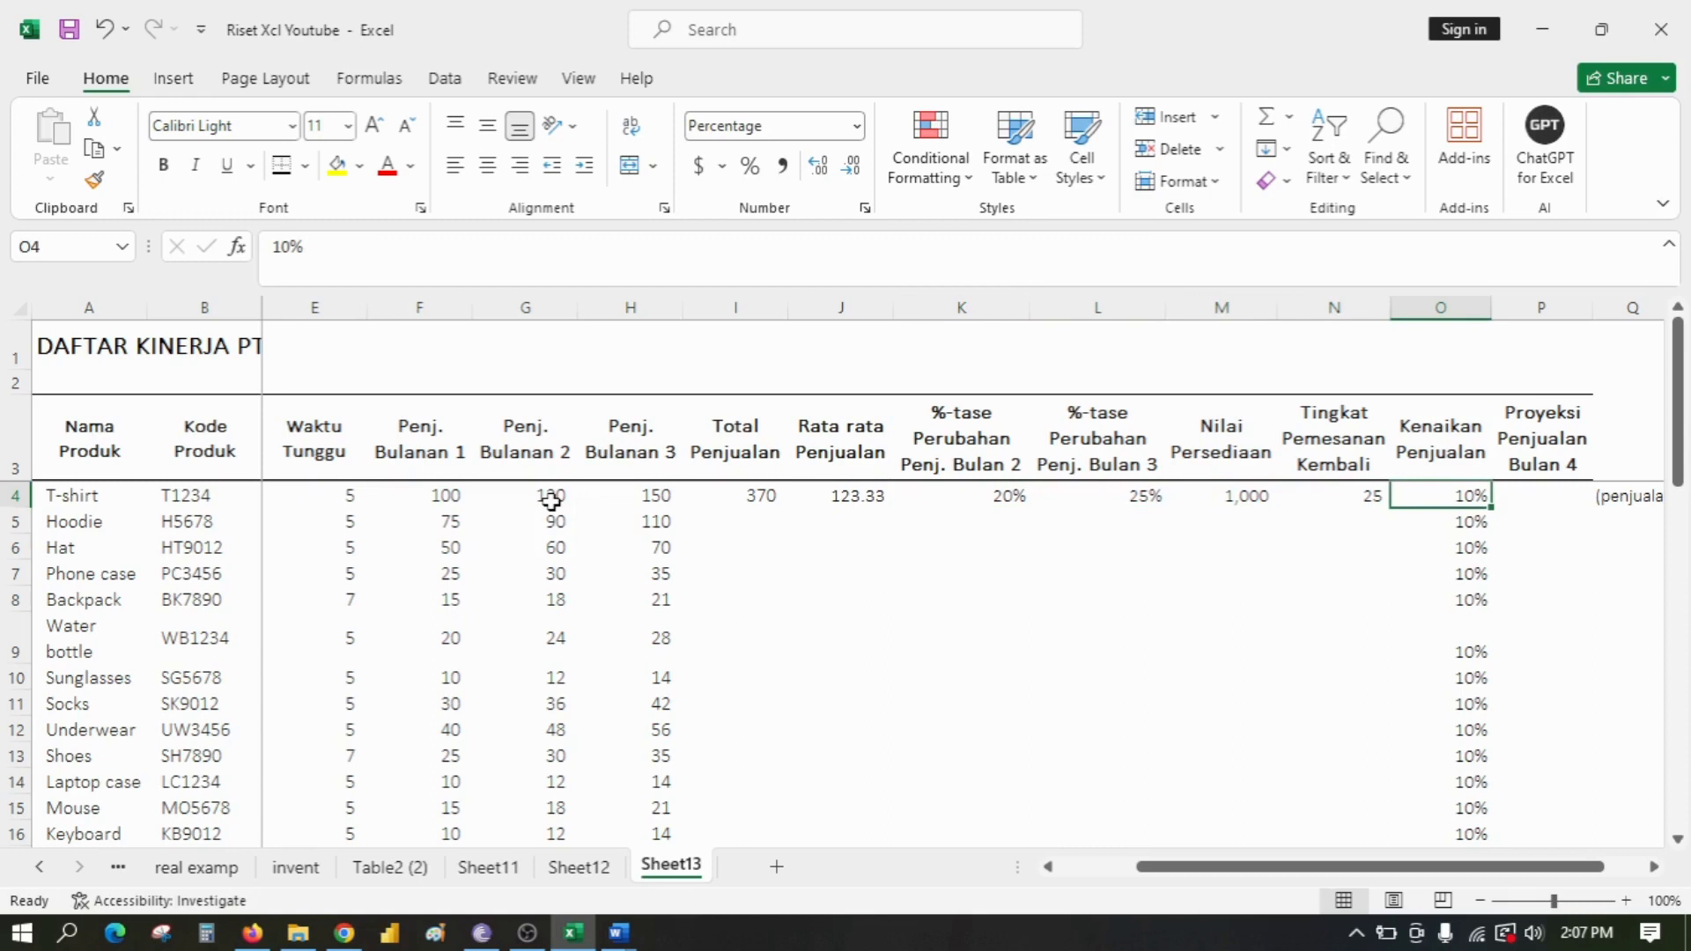
{"action": "type", "text": "22,5"}
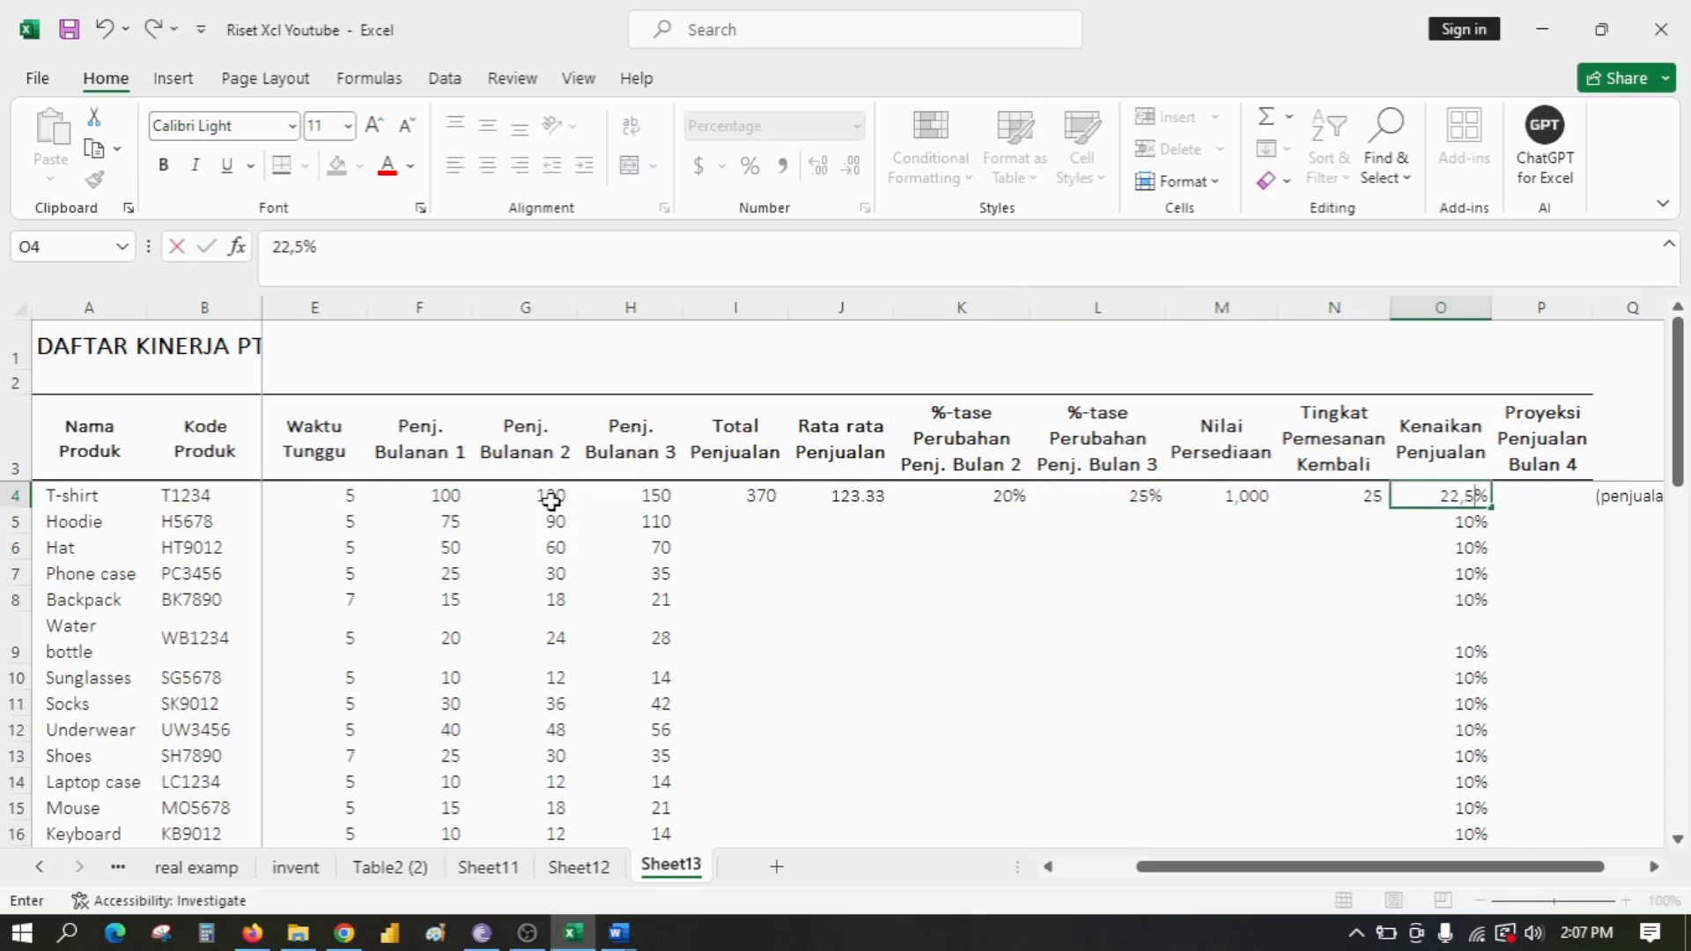
{"action": "key", "text": "Return"}
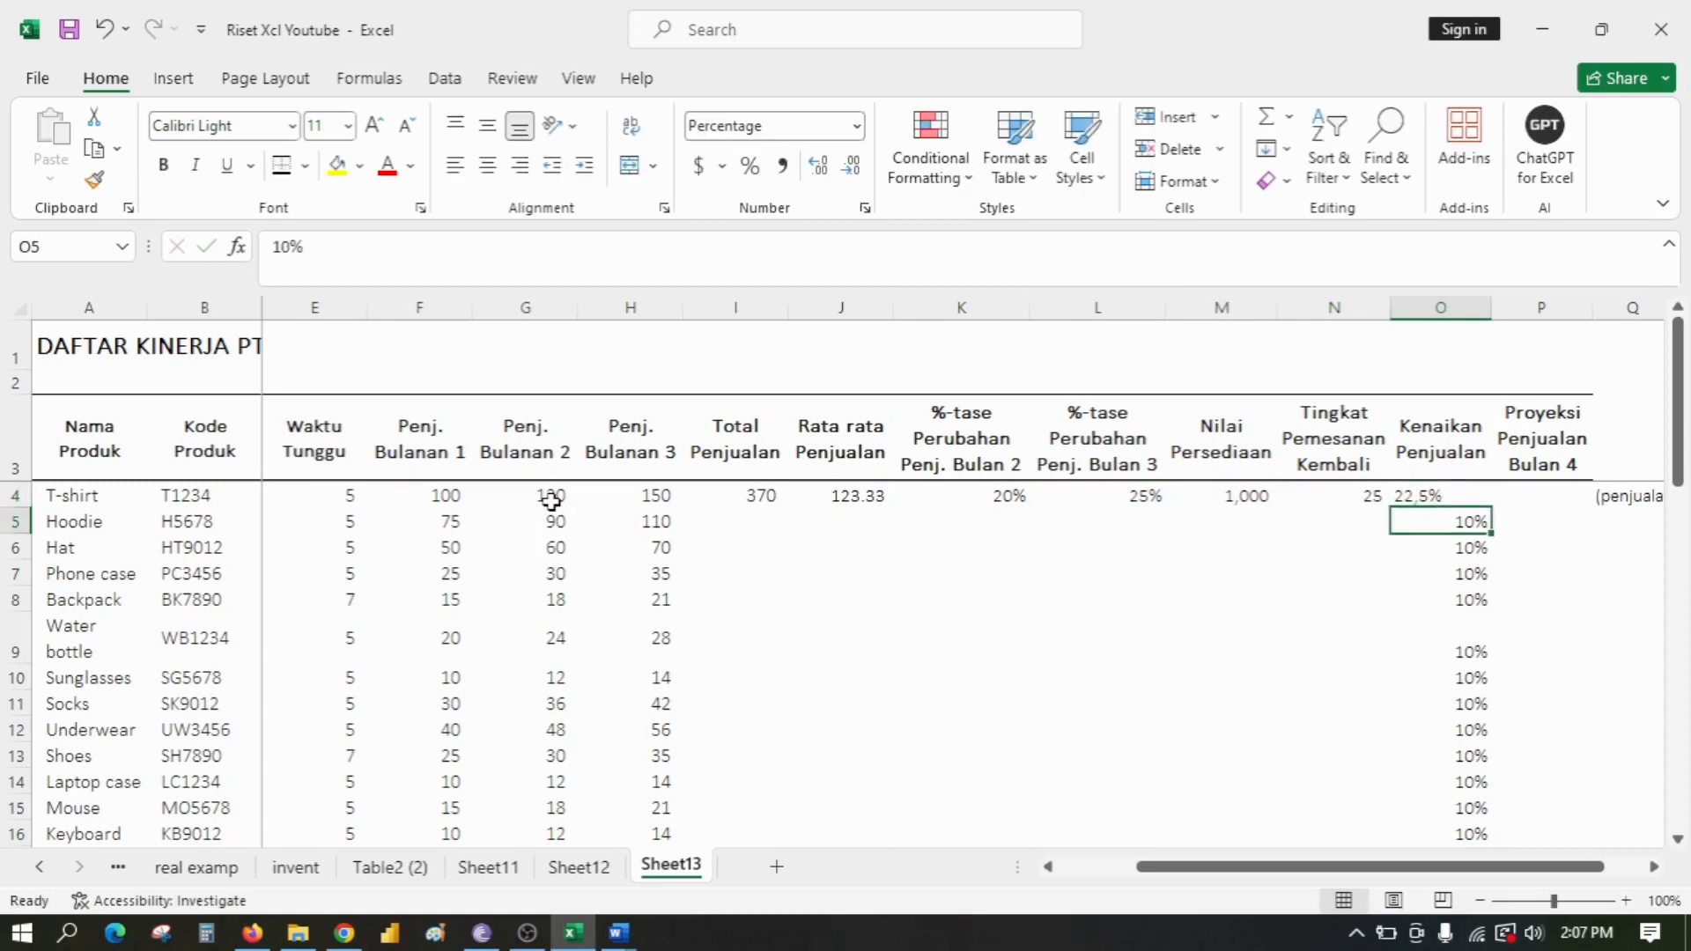
{"action": "key", "text": "Up"}
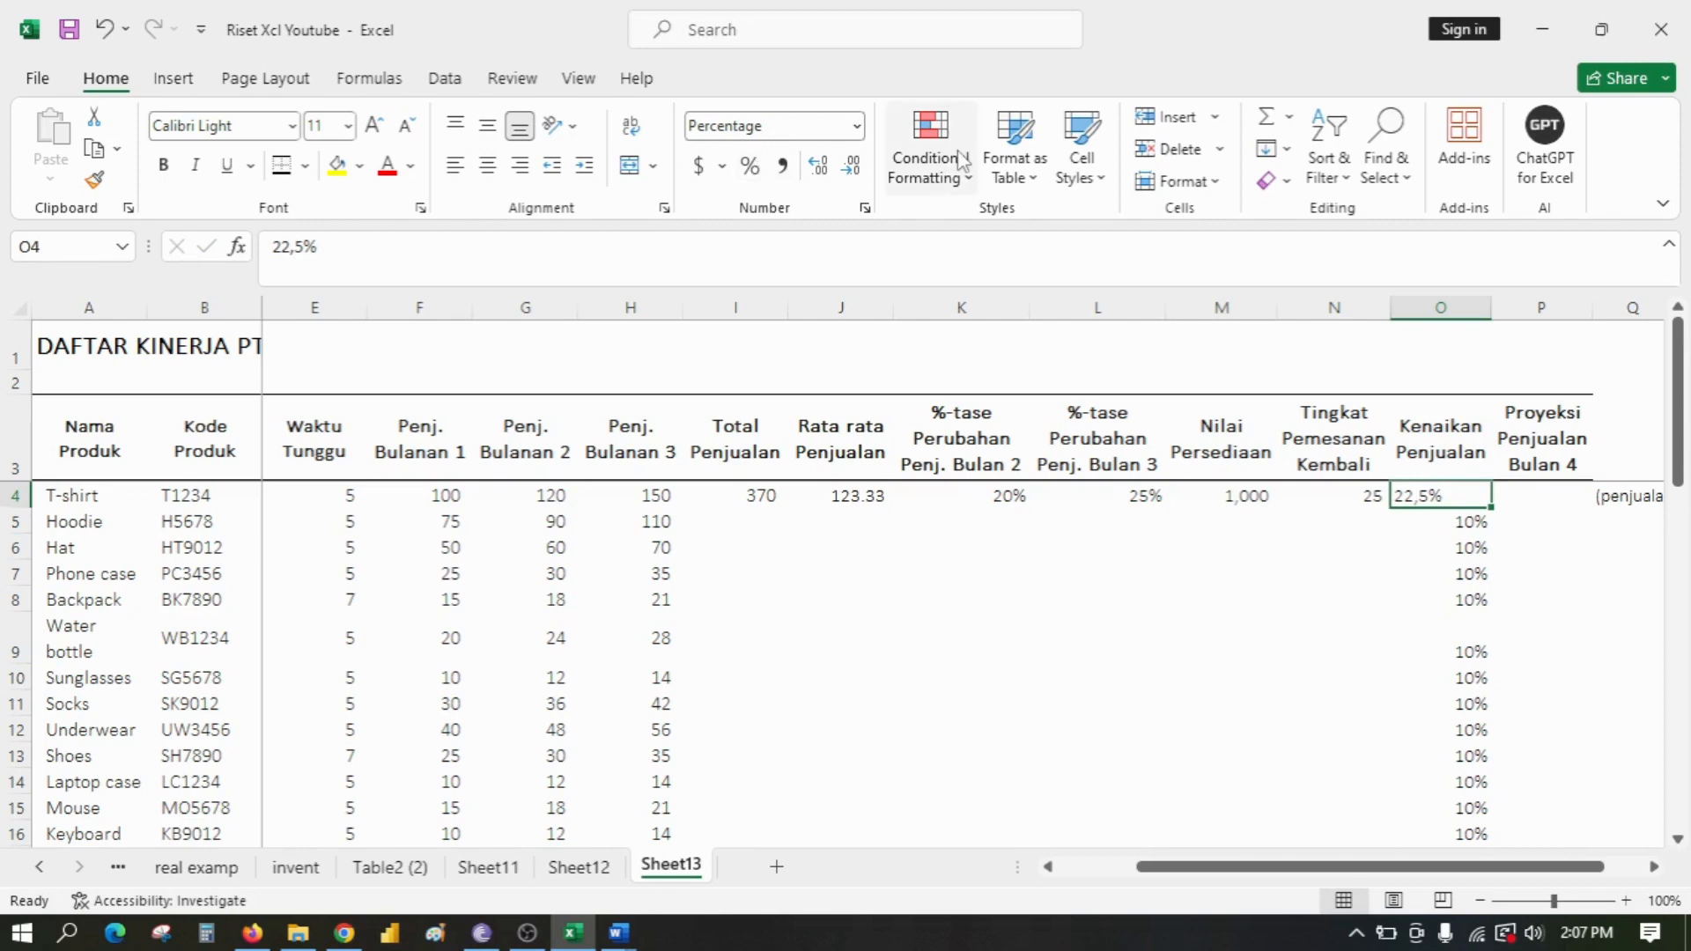
Step: Calculate the T-shirt's Proyeksi Penjualan Bulan 4 in cell P4 with the formula =H4*O4
{"action": "key", "text": "Right"}
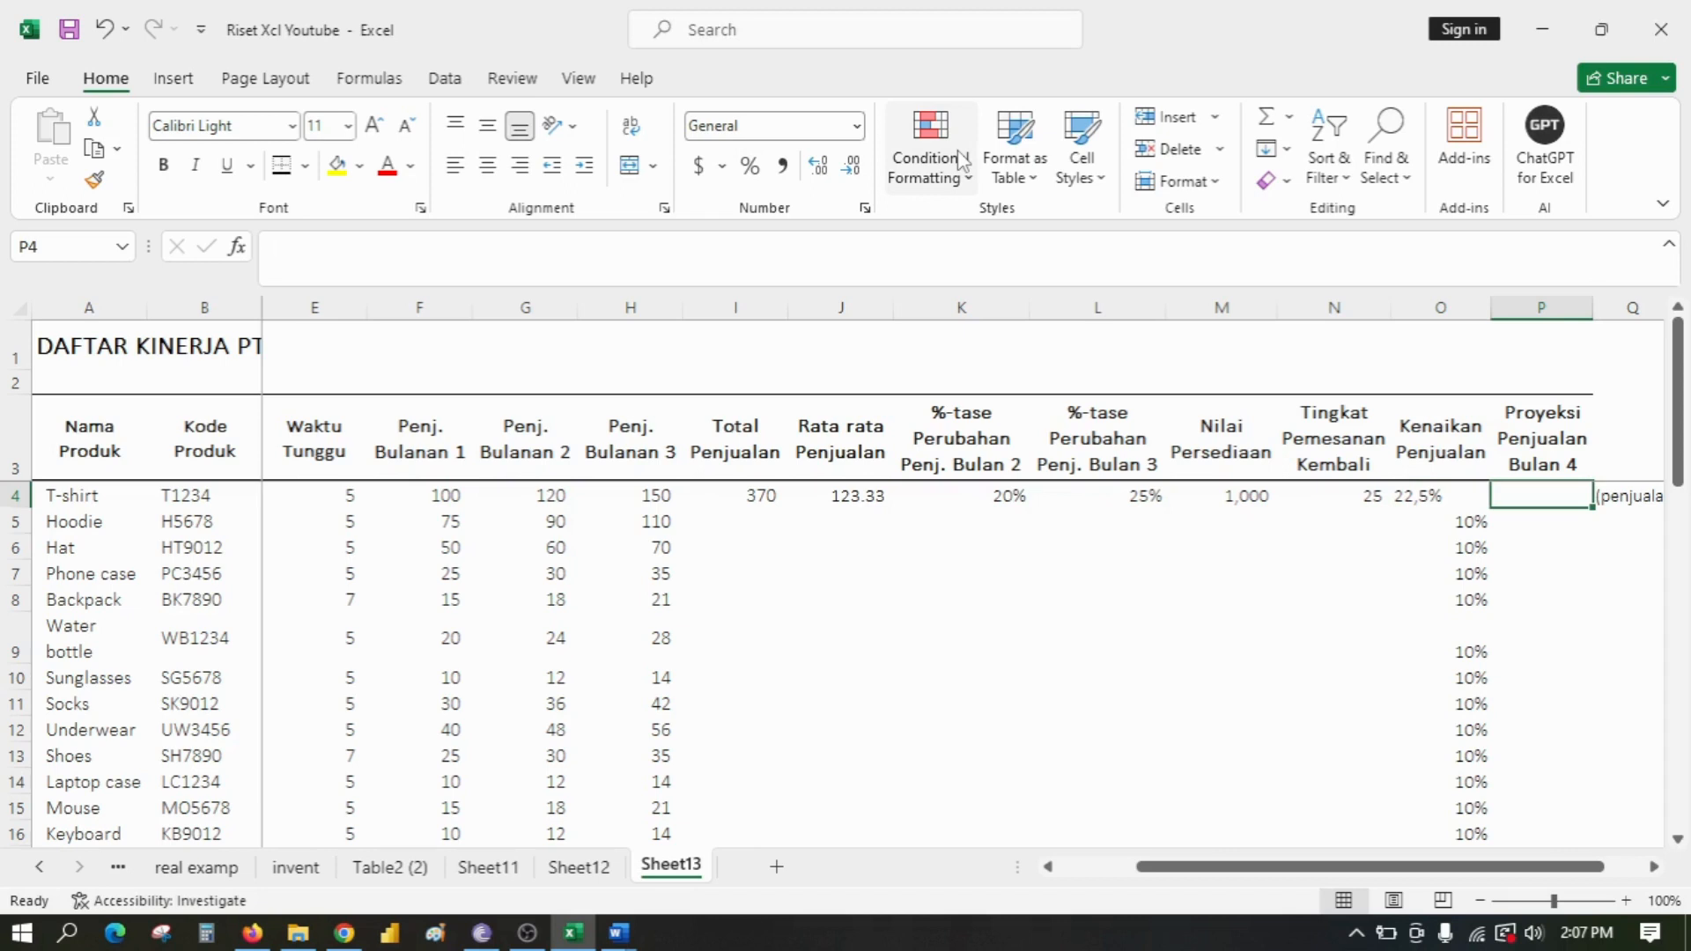
{"action": "type", "text": "="}
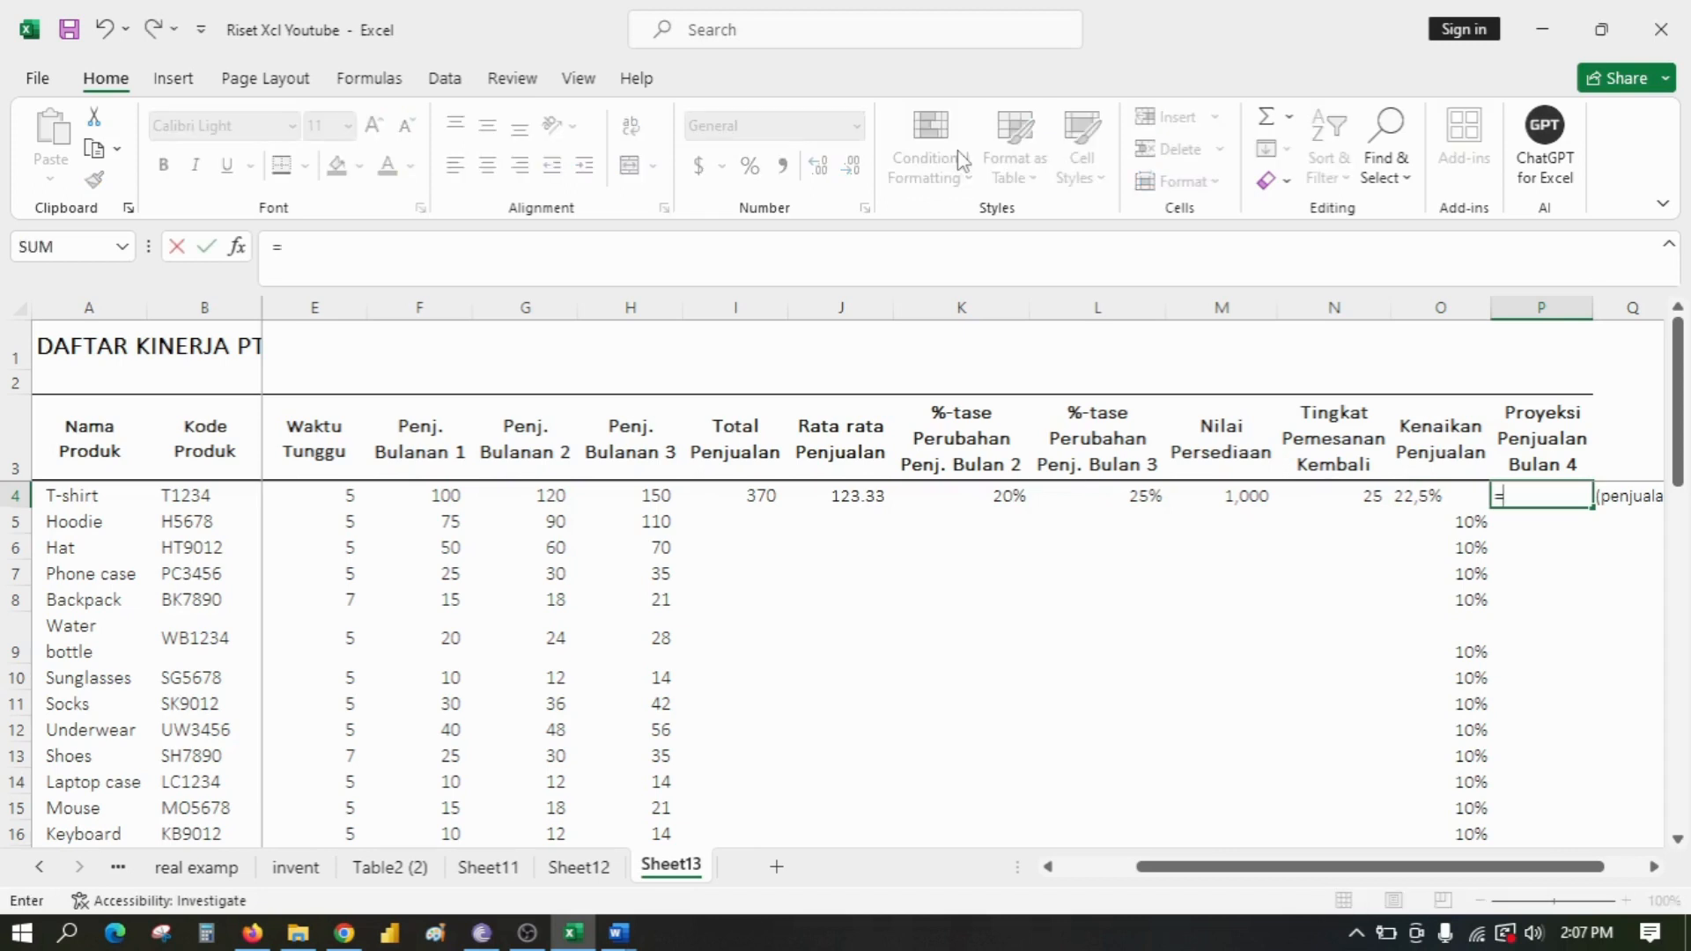
{"action": "key", "text": "Left"}
{"action": "key", "text": "Left"}
{"action": "key", "text": "Left"}
{"action": "key", "text": "Left"}
{"action": "key", "text": "Left"}
{"action": "key", "text": "Left"}
{"action": "key", "text": "Left"}
{"action": "key", "text": "Left"}
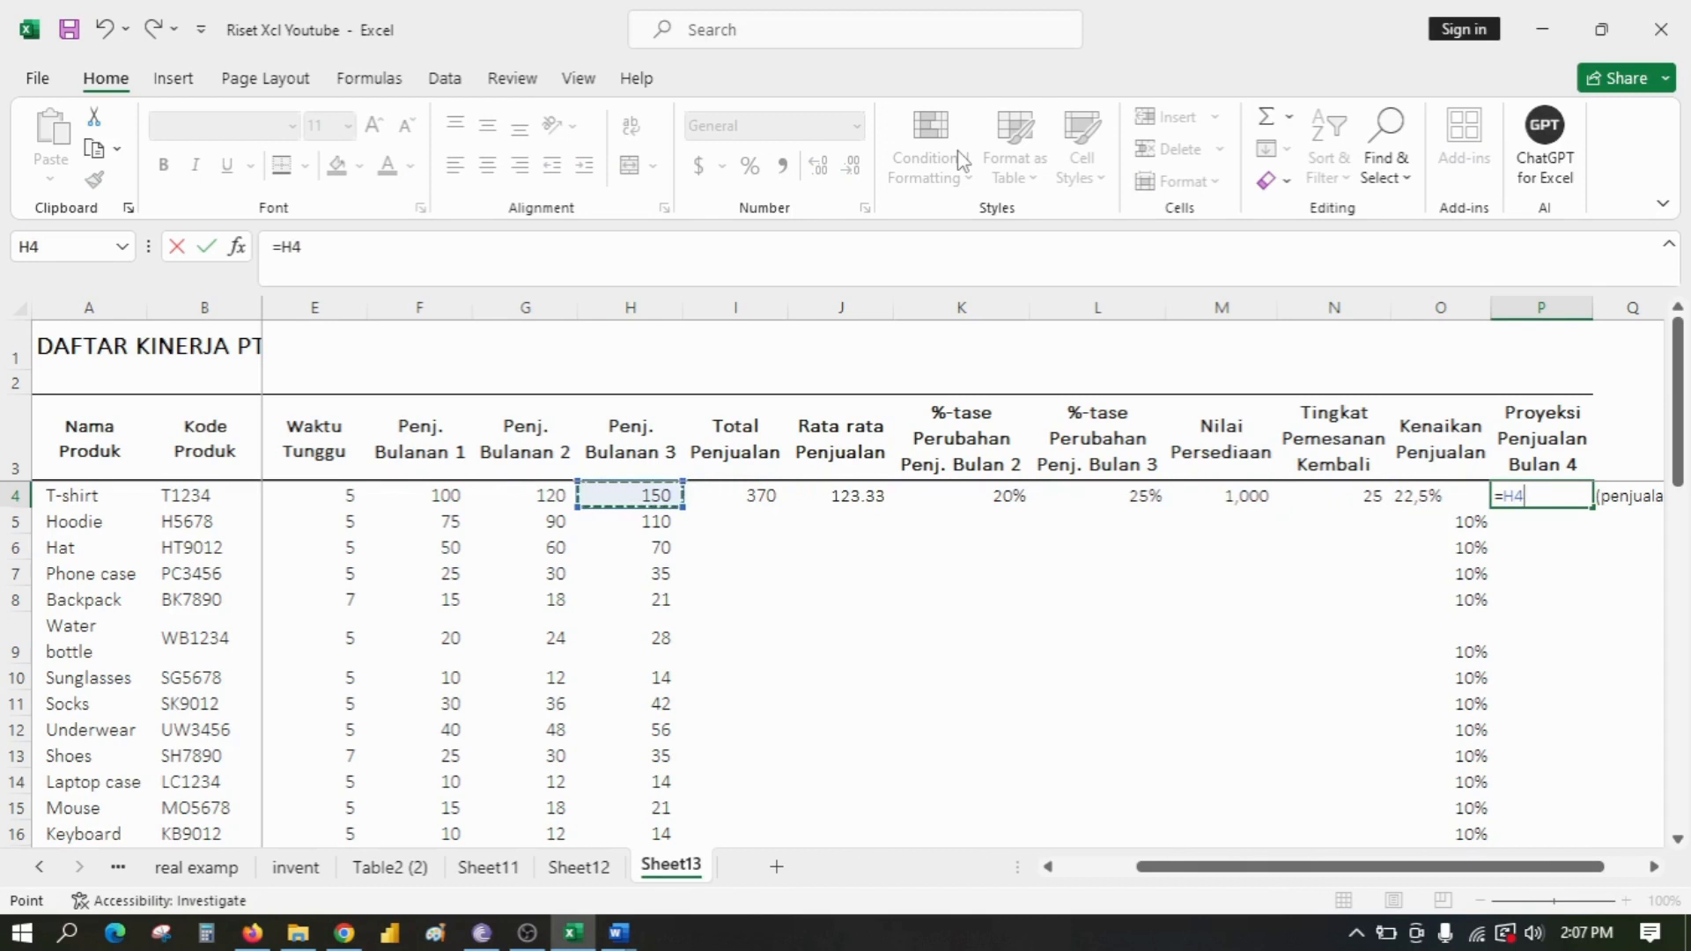
{"action": "type", "text": "*"}
{"action": "key", "text": "Left"}
{"action": "key", "text": "Return"}
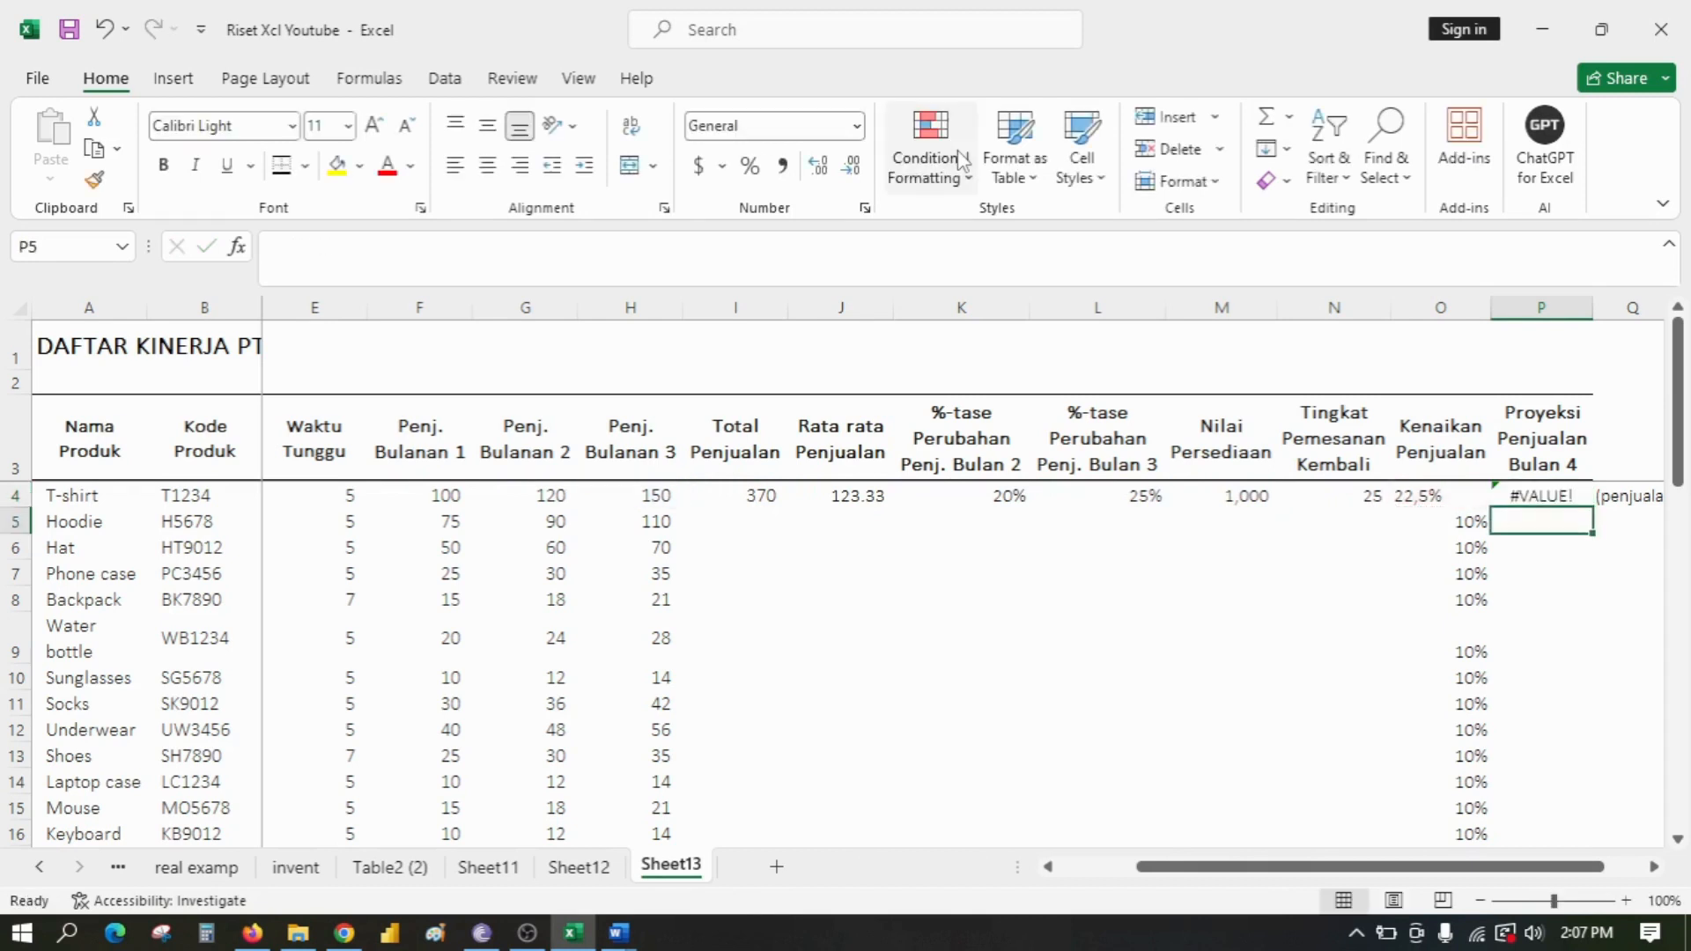
Step: Correct the T-shirt's Kenaikan Penjualan in cell O4 to 22.5% and display it with one decimal place
{"action": "key", "text": "Up"}
{"action": "key", "text": "Left"}
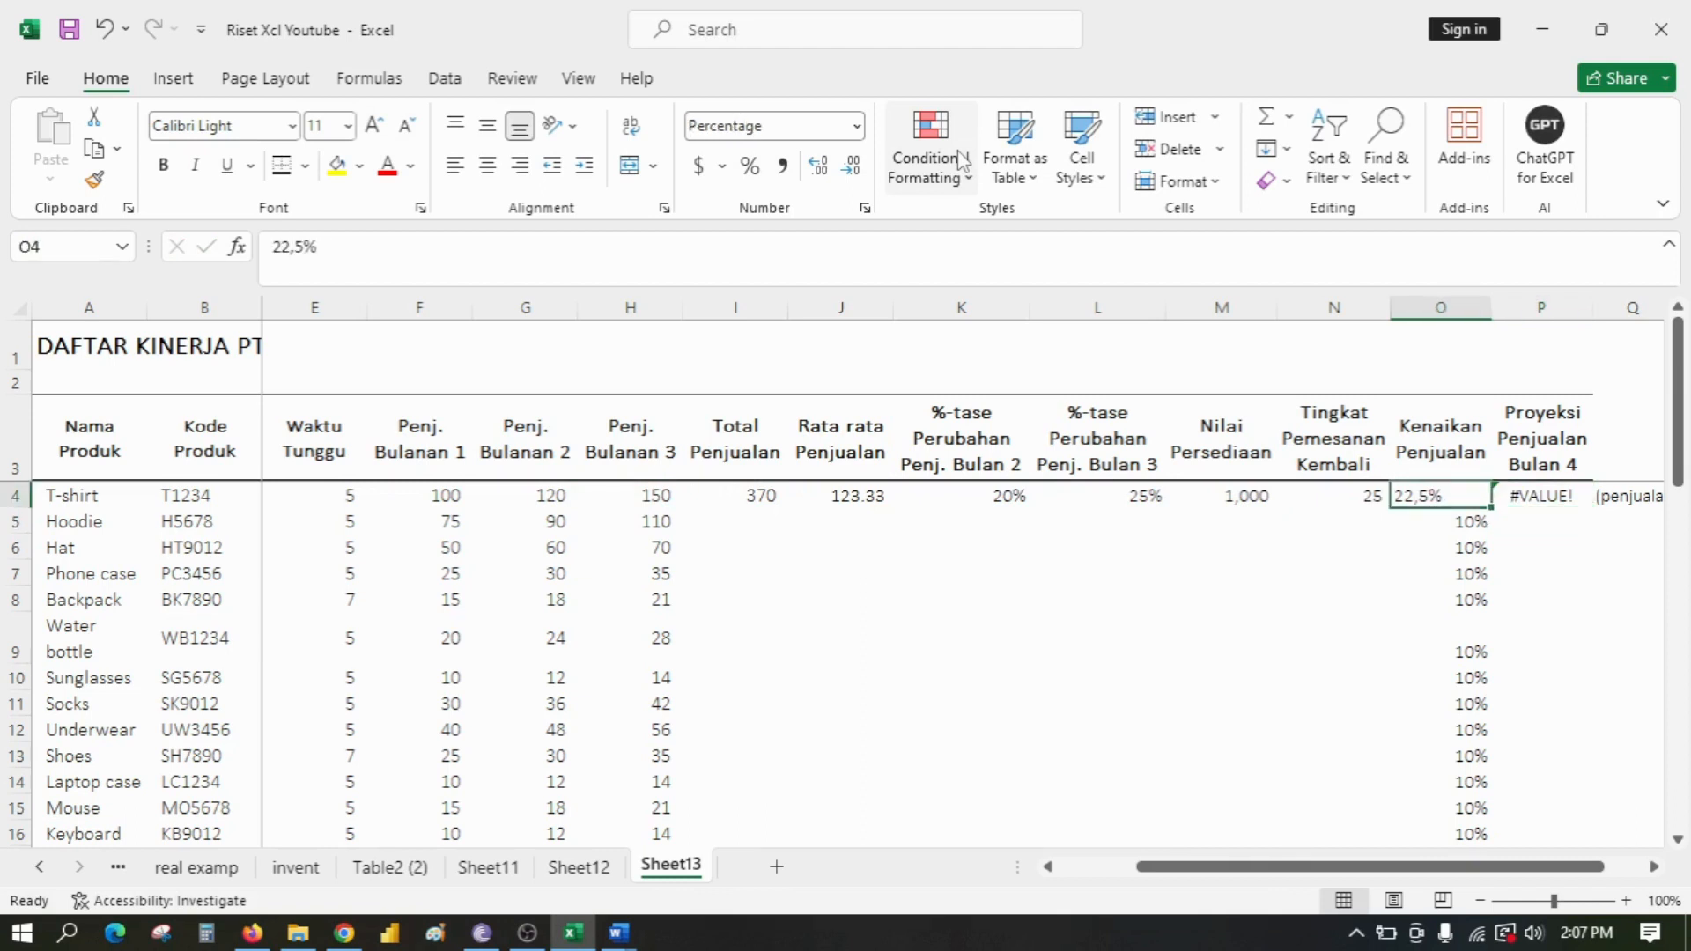
{"action": "type", "text": "22"}
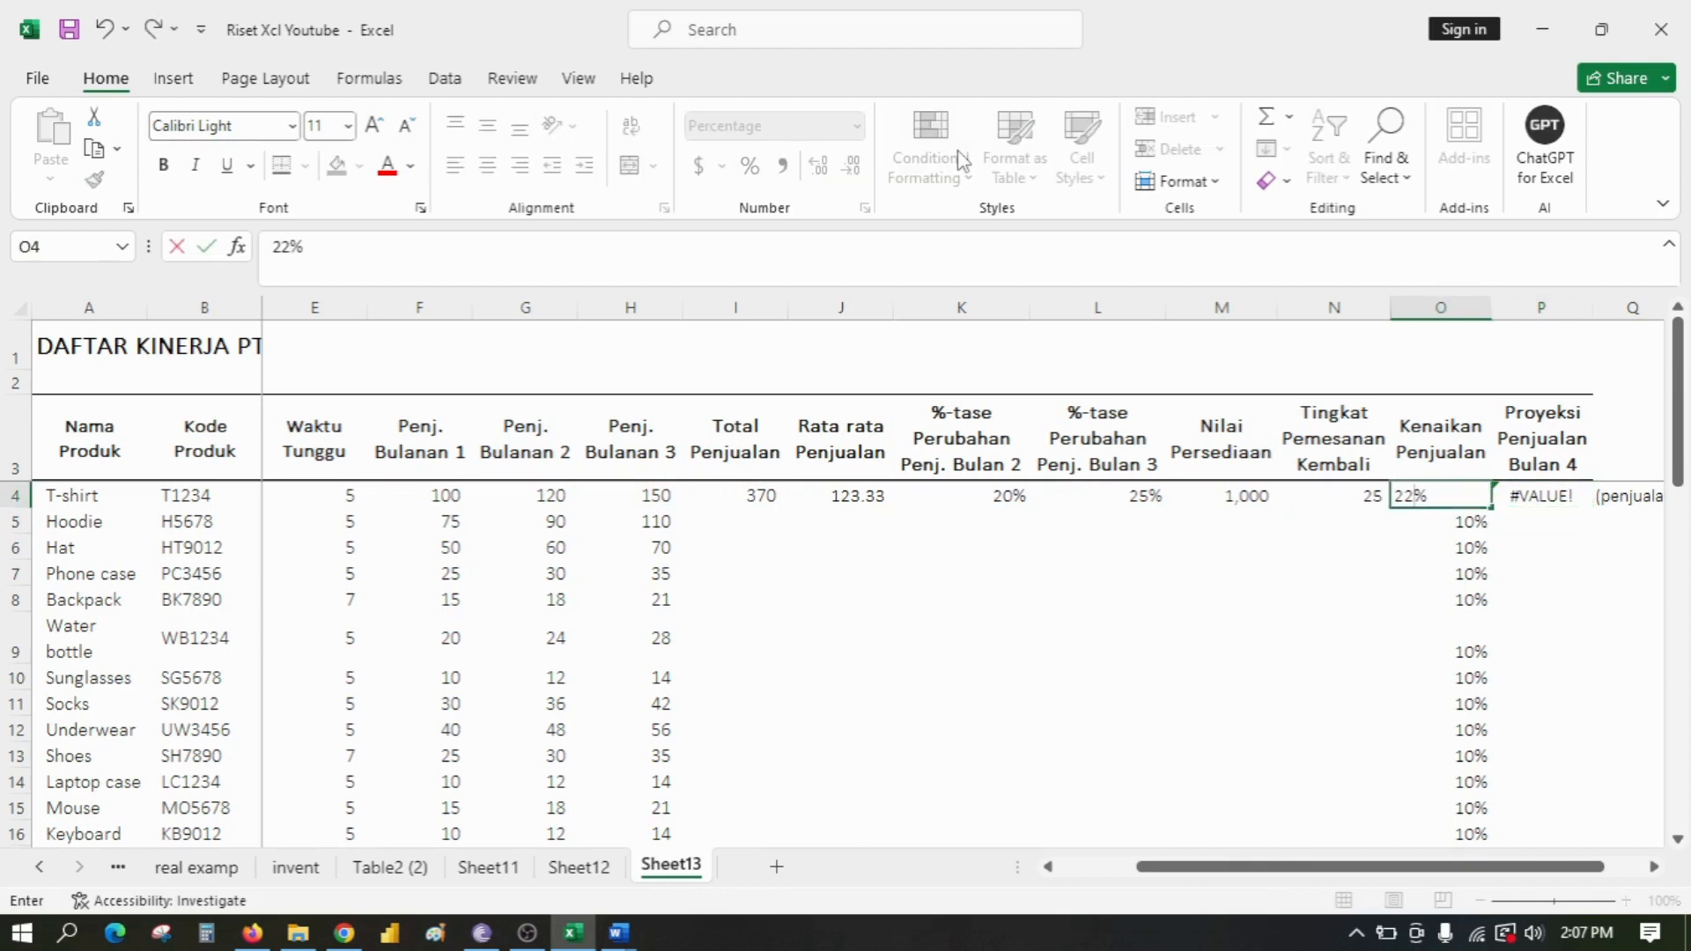
{"action": "type", "text": ".5"}
{"action": "key", "text": "Return"}
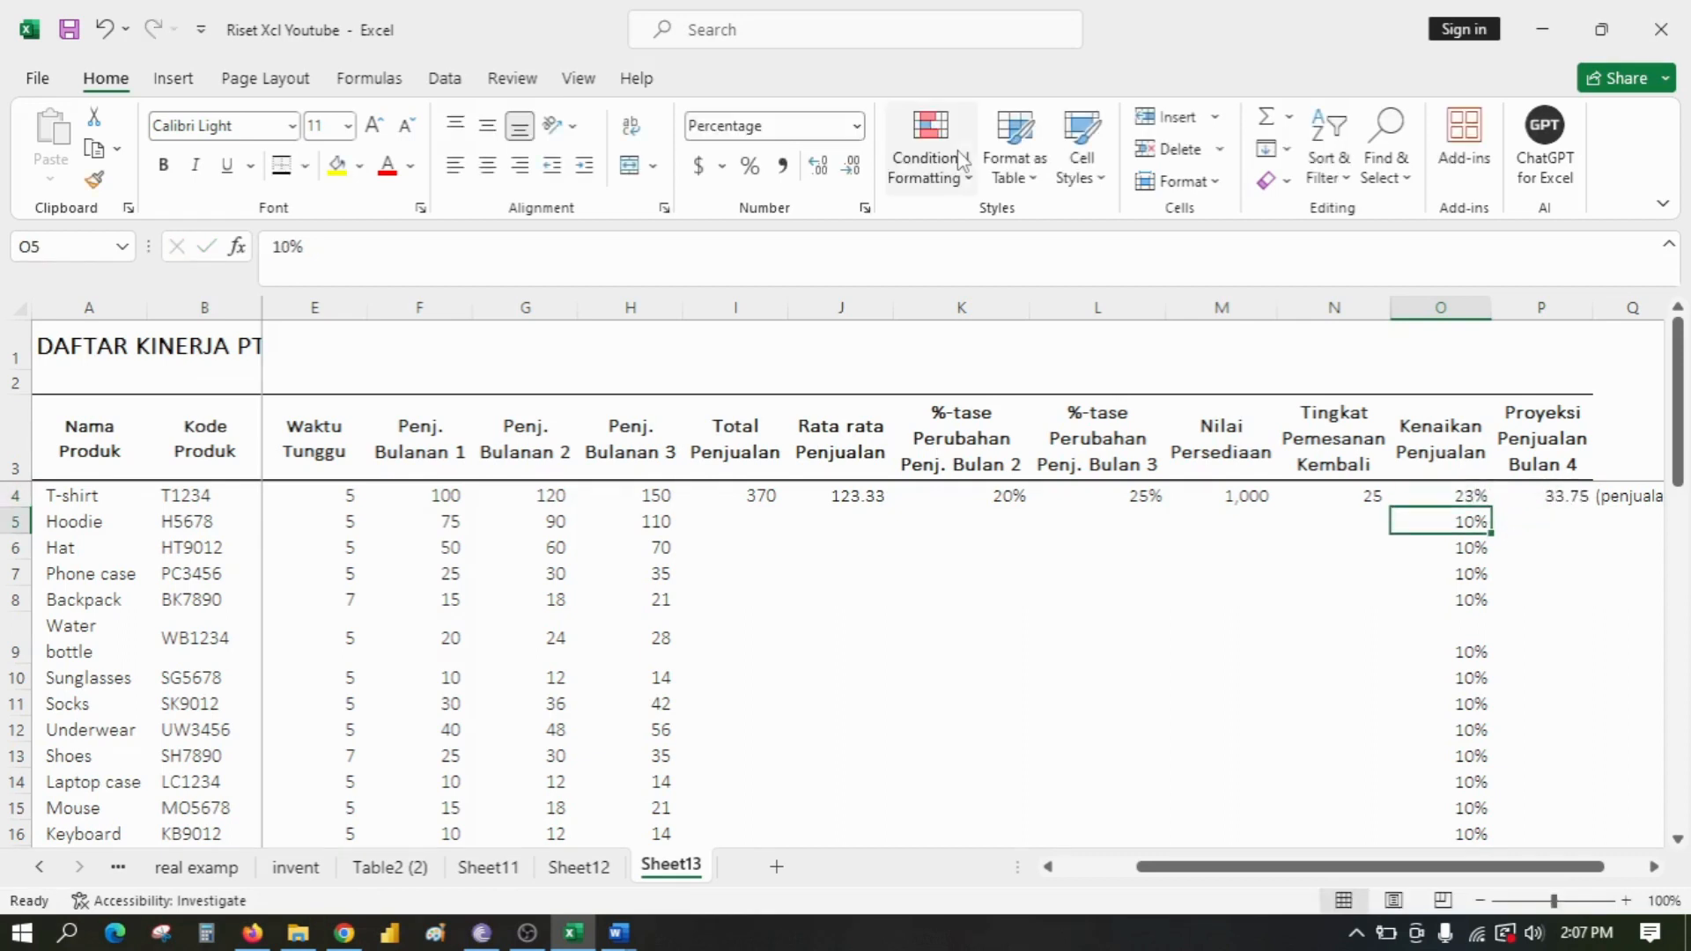
{"action": "key", "text": "Up"}
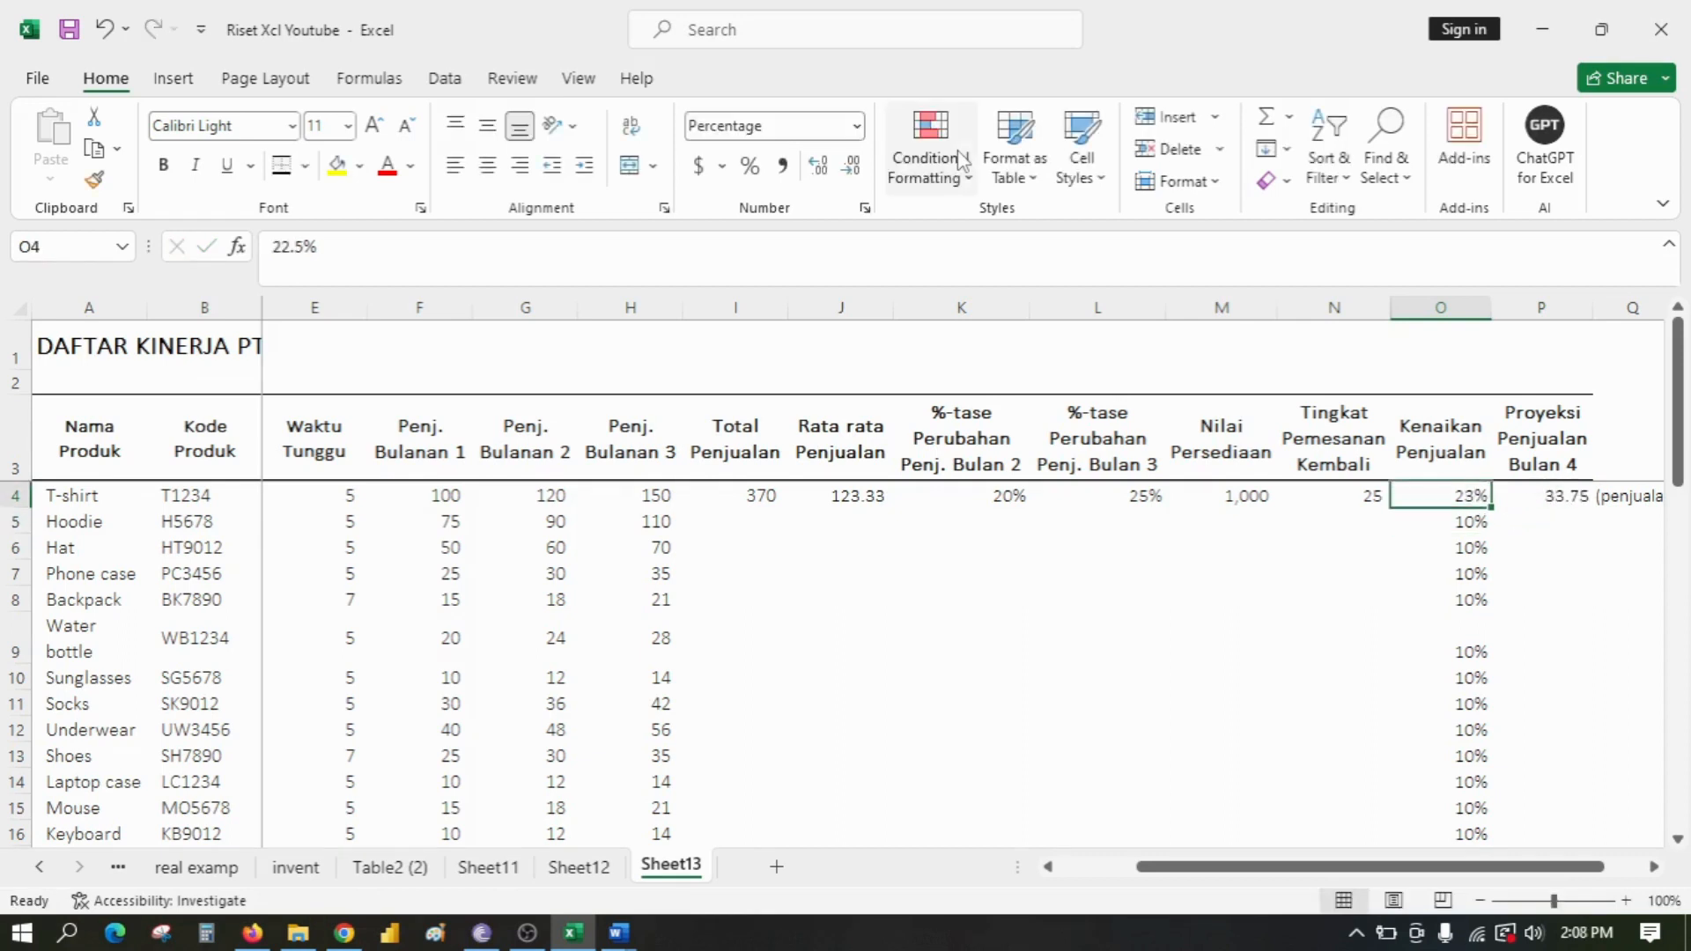
{"action": "left_click", "coordinate": [816, 171]}
Step: Copy the T-shirt row's cells I4:P4, from Total Penjualan through Proyeksi Penjualan Bulan 4
{"action": "key", "text": "Left"}
{"action": "key", "text": "Left"}
{"action": "key", "text": "Left"}
{"action": "key", "text": "Left"}
{"action": "key", "text": "Left"}
{"action": "key", "text": "Left"}
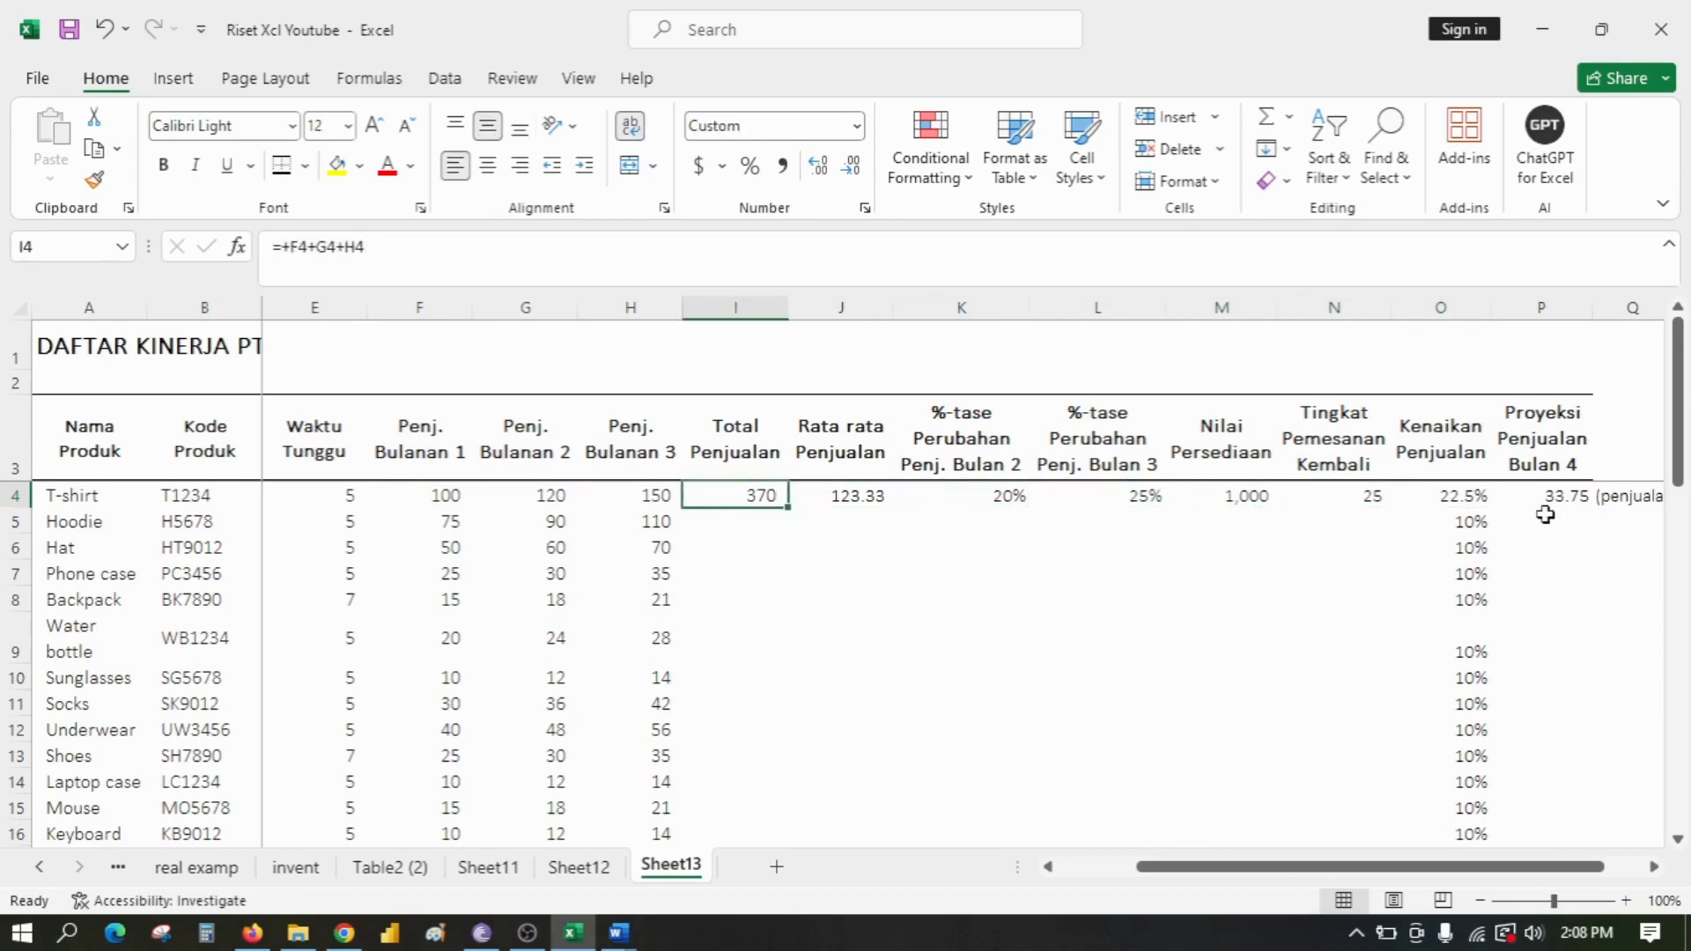
{"action": "key", "text": "shift+Right"}
{"action": "key", "text": "shift+Right"}
{"action": "key", "text": "shift+Right"}
{"action": "key", "text": "shift+Right"}
{"action": "key", "text": "shift+Right"}
{"action": "key", "text": "shift+Right"}
{"action": "key", "text": "shift+Right"}
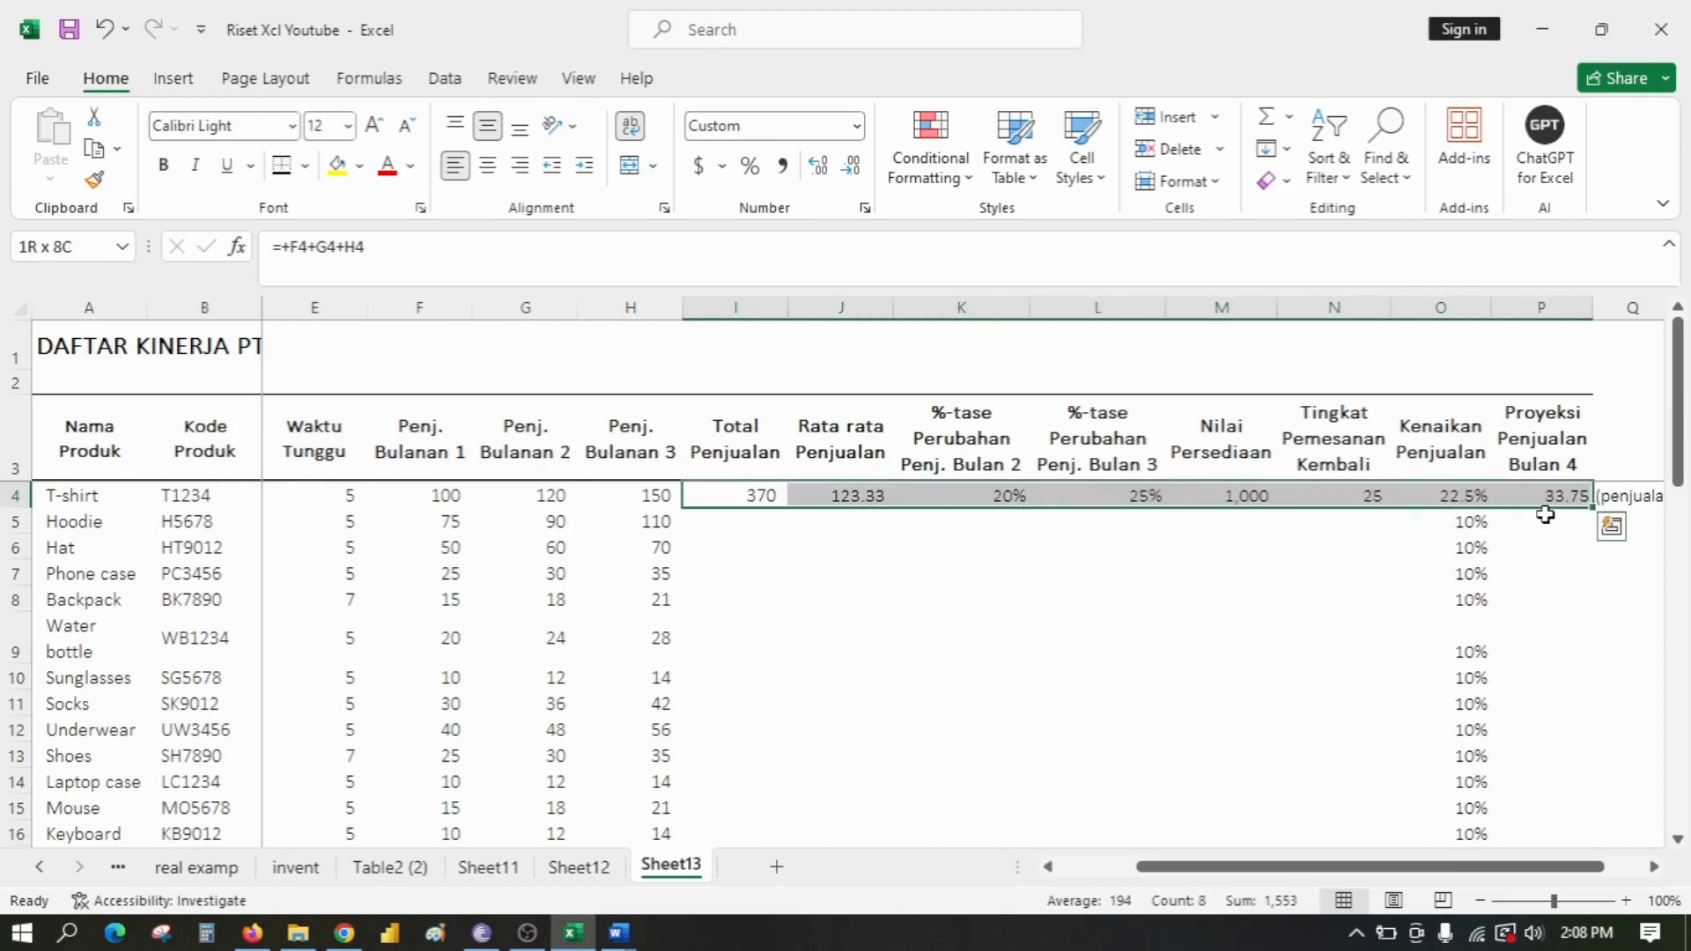
{"action": "key", "text": "ctrl+c"}
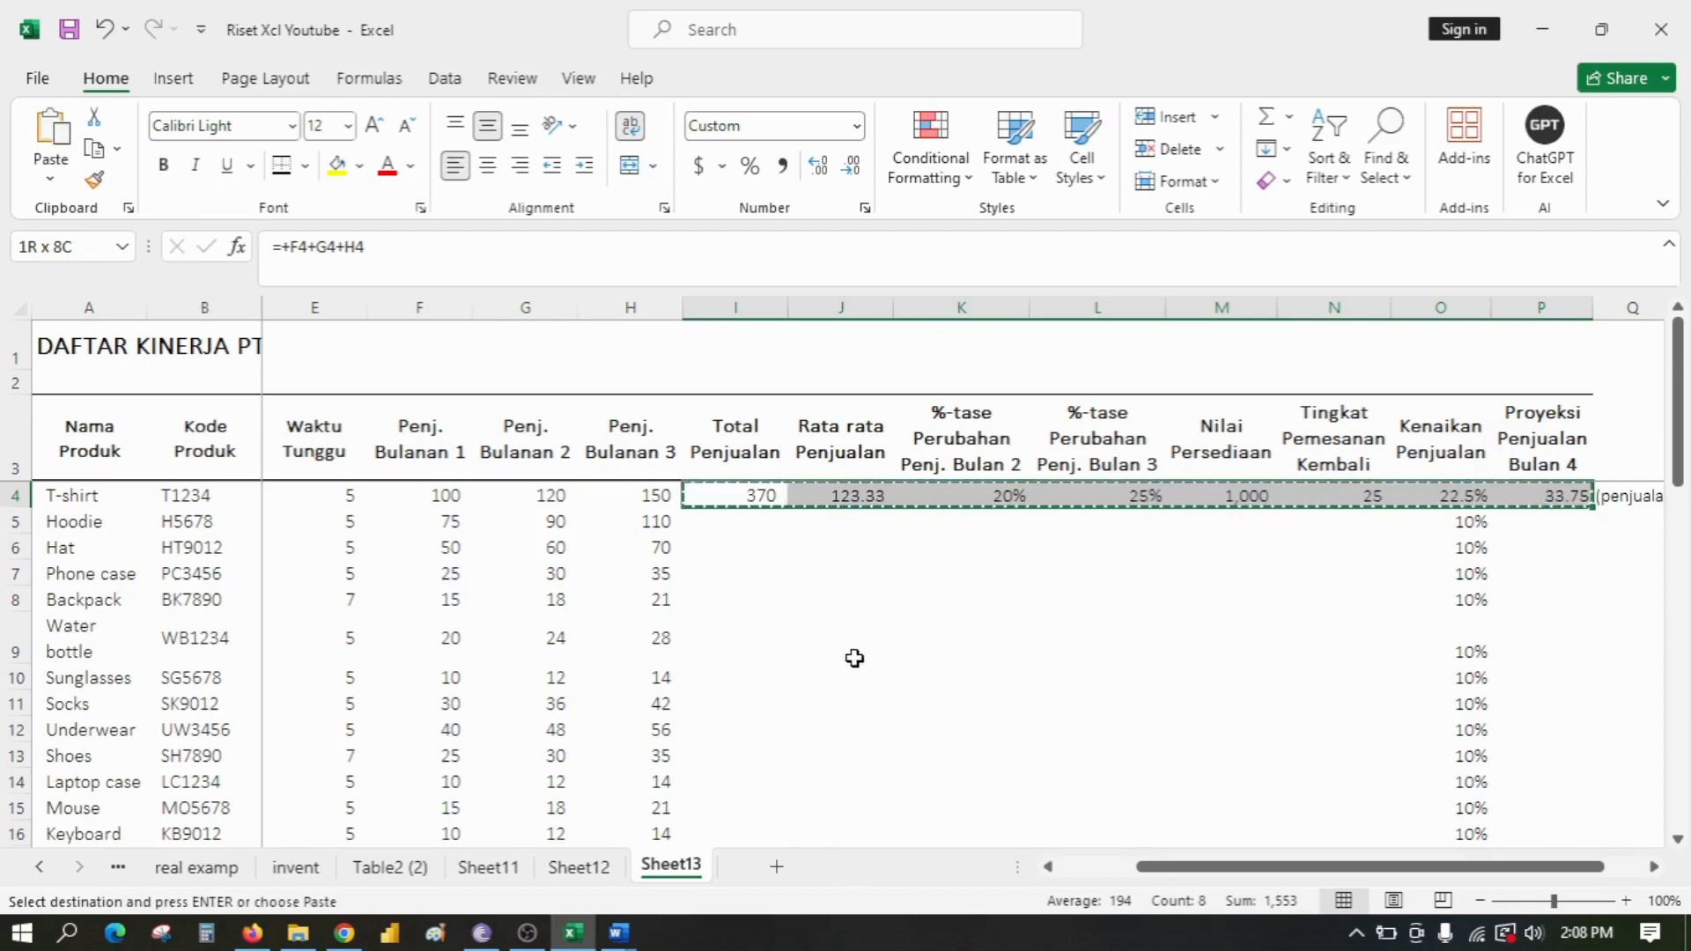
Step: Check how far down the product table extends and reselect the T-shirt's cells I4:P4 as the copy source
{"action": "scroll", "coordinate": [841, 658], "scroll_direction": "down", "scroll_amount": 8}
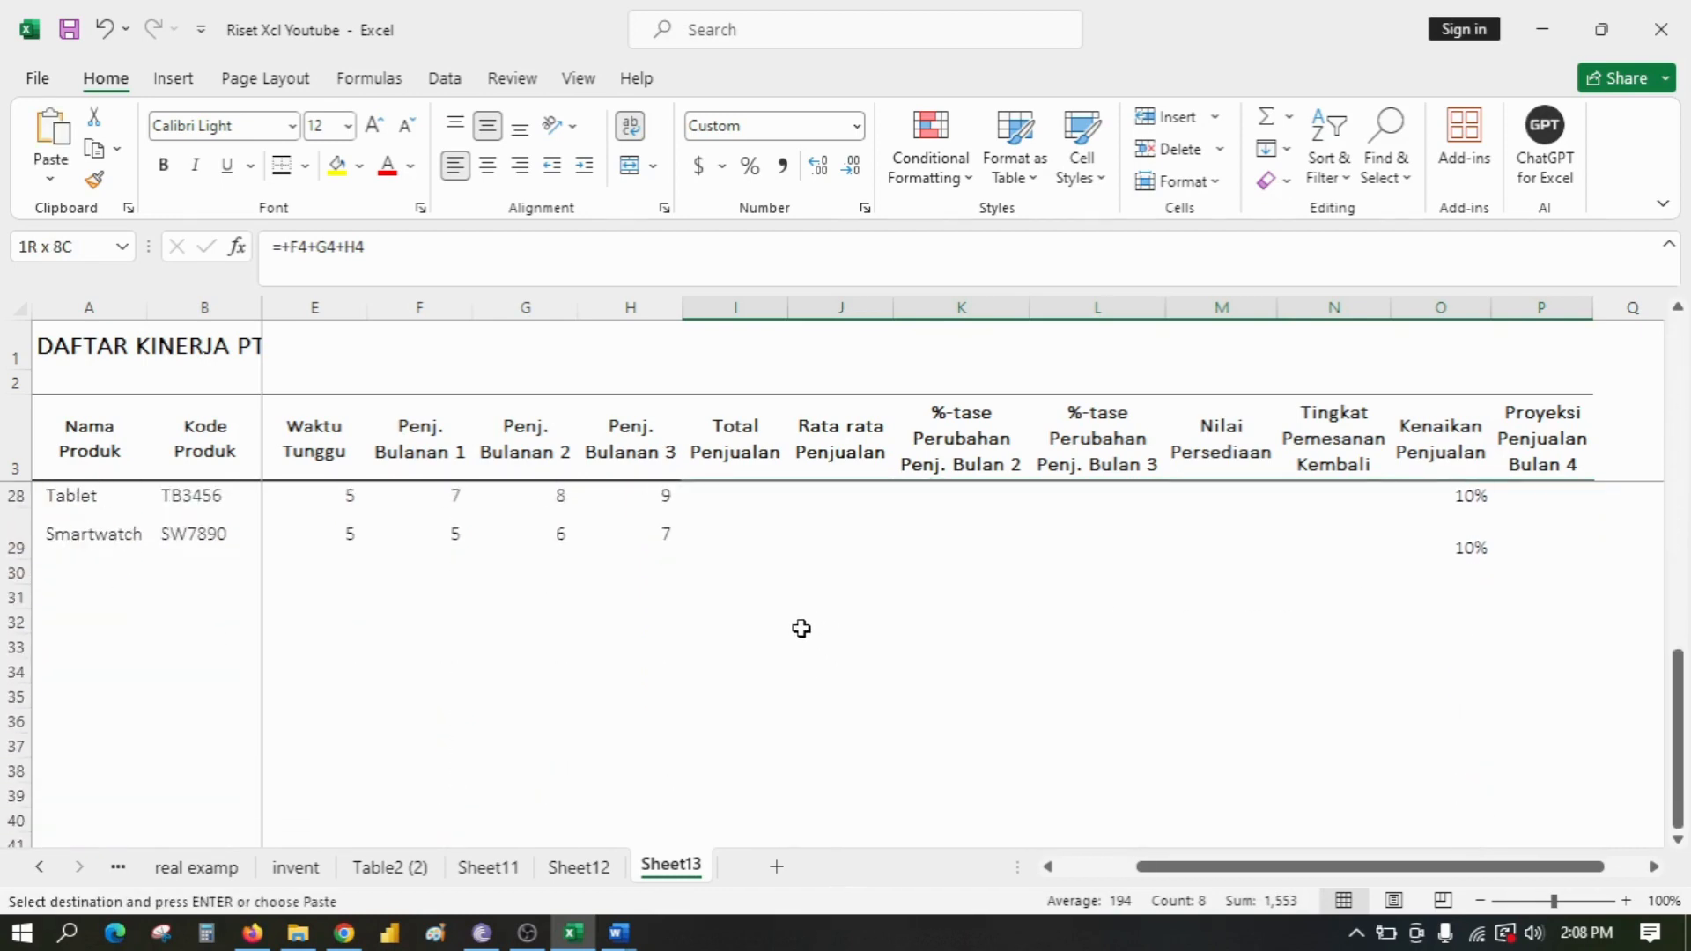
{"action": "scroll", "coordinate": [801, 626], "scroll_direction": "up", "scroll_amount": 2}
{"action": "scroll", "coordinate": [801, 626], "scroll_direction": "down", "scroll_amount": 1}
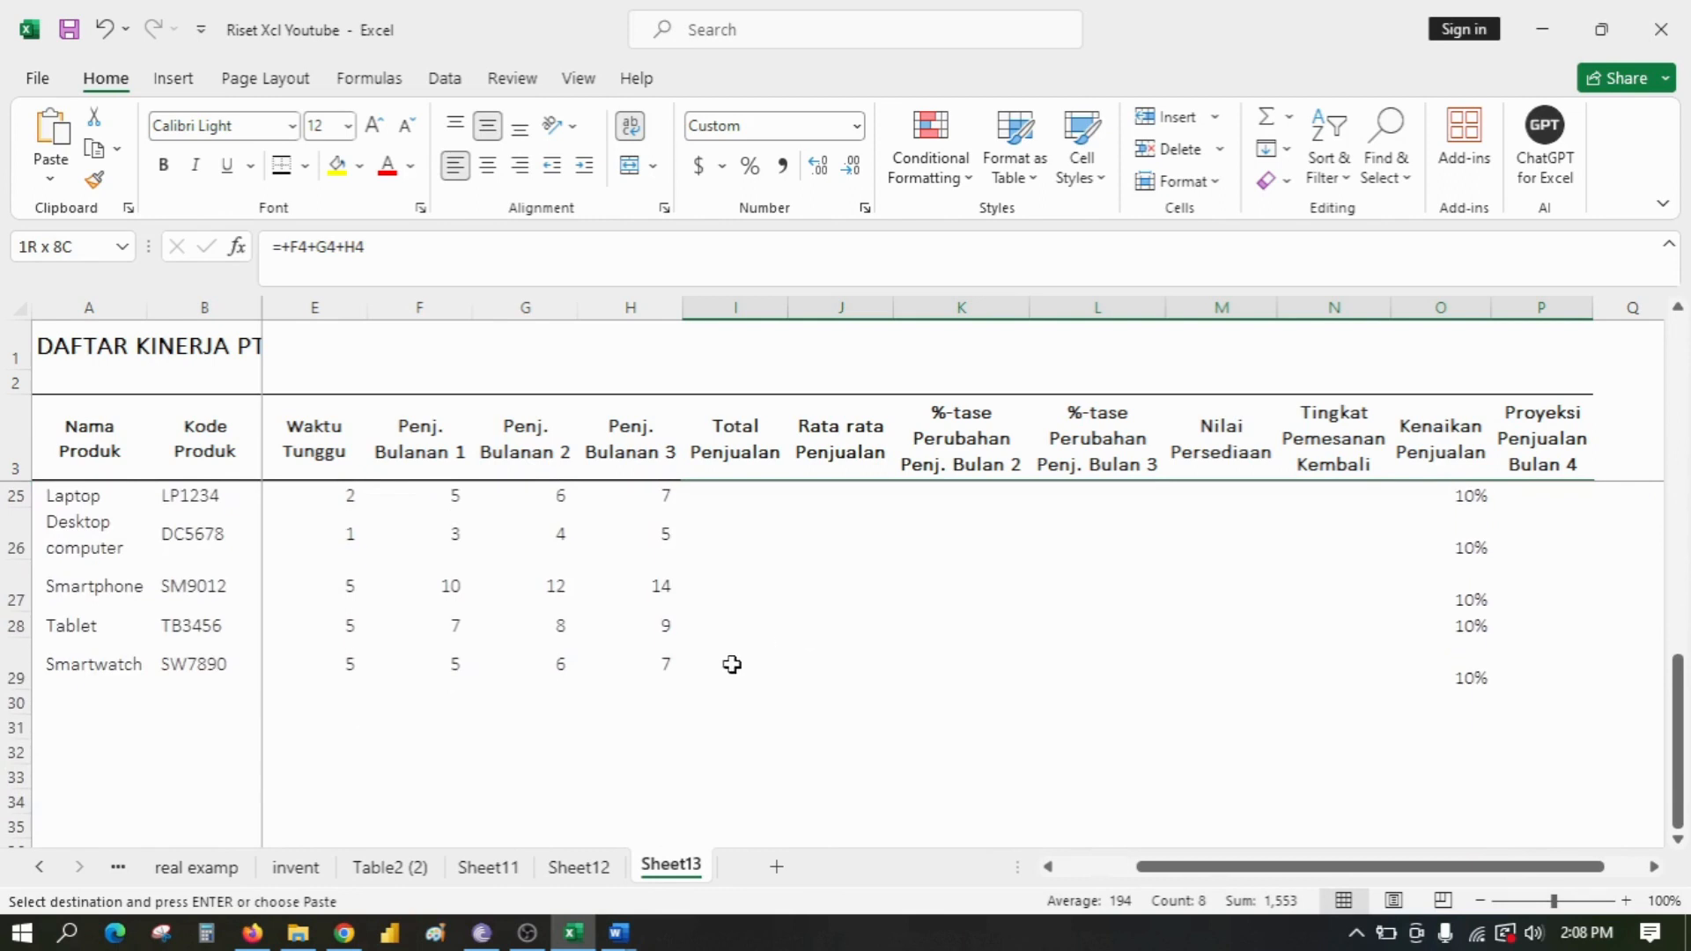
{"action": "scroll", "coordinate": [742, 647], "scroll_direction": "up", "scroll_amount": 7}
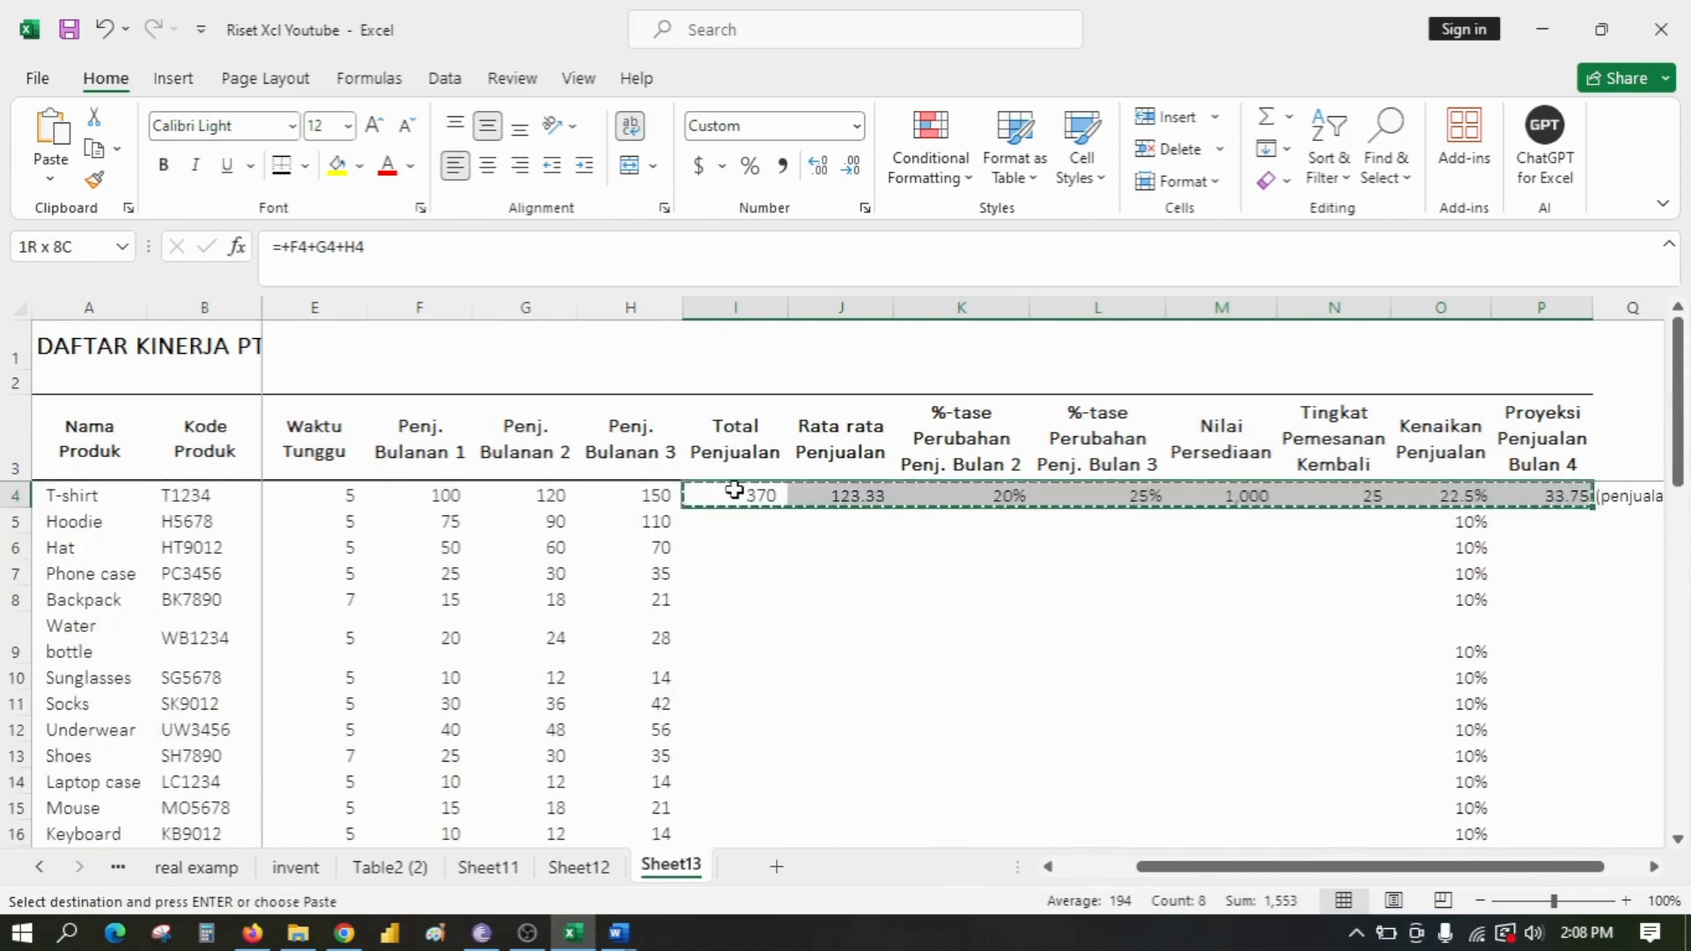
{"action": "left_click", "coordinate": [726, 494]}
{"action": "left_click_drag", "start_coordinate": [726, 493], "coordinate": [1541, 495]}
{"action": "left_click", "coordinate": [725, 493], "text": "ctrl"}
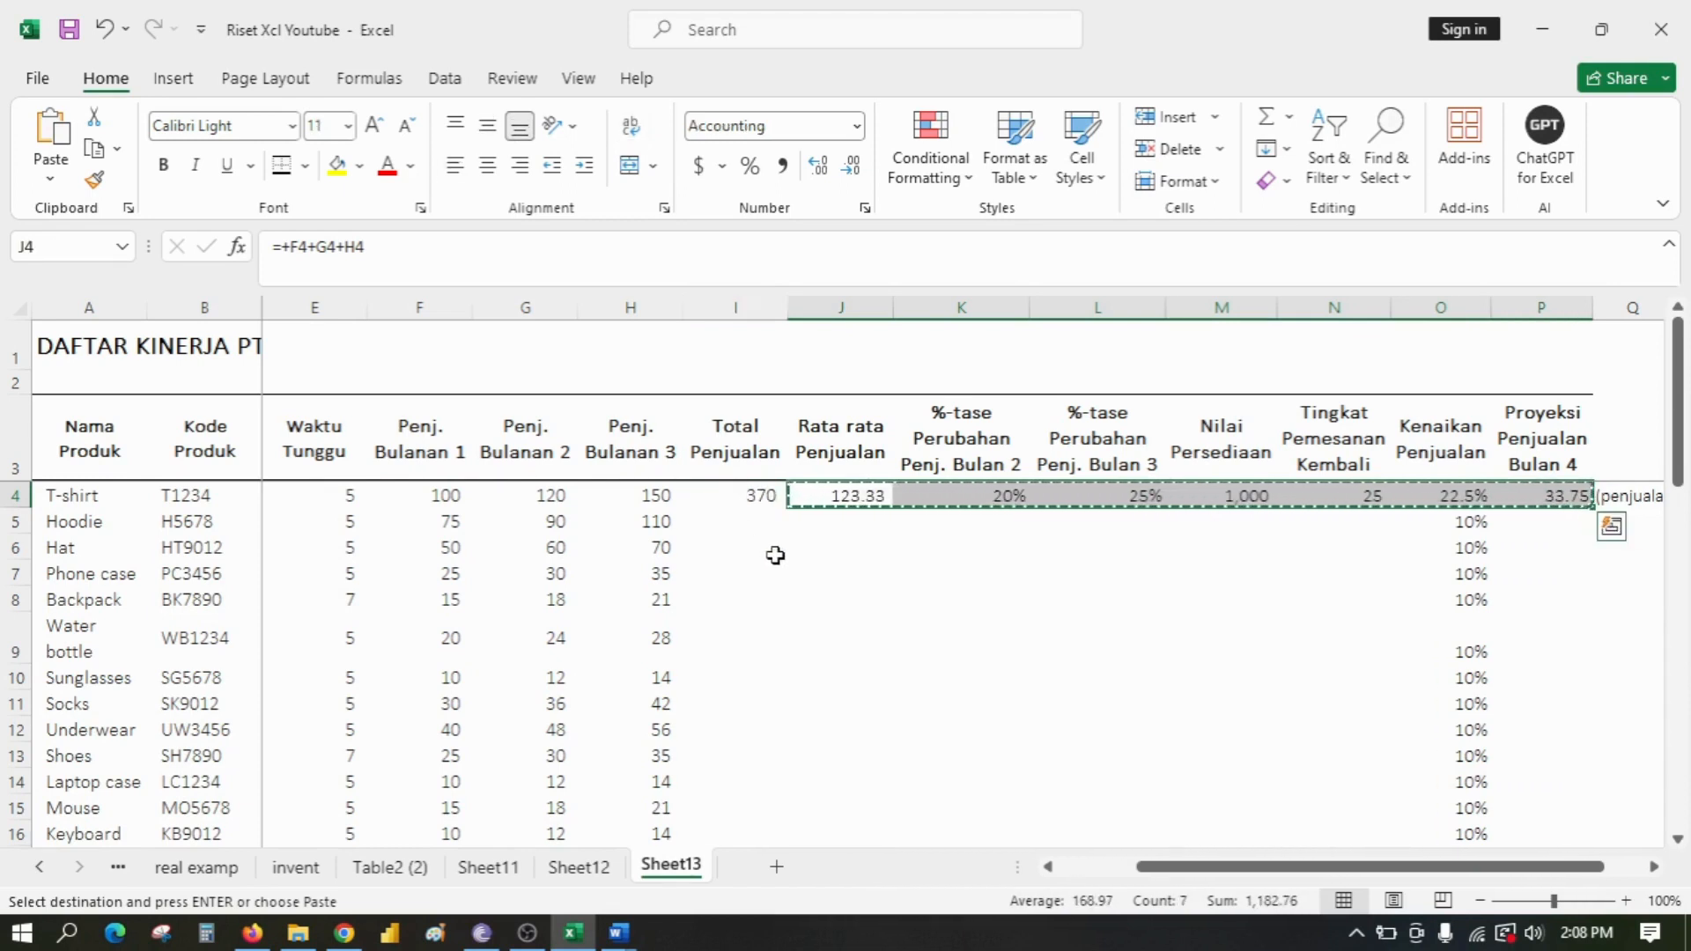
{"action": "left_click_drag", "start_coordinate": [762, 499], "coordinate": [1560, 493]}
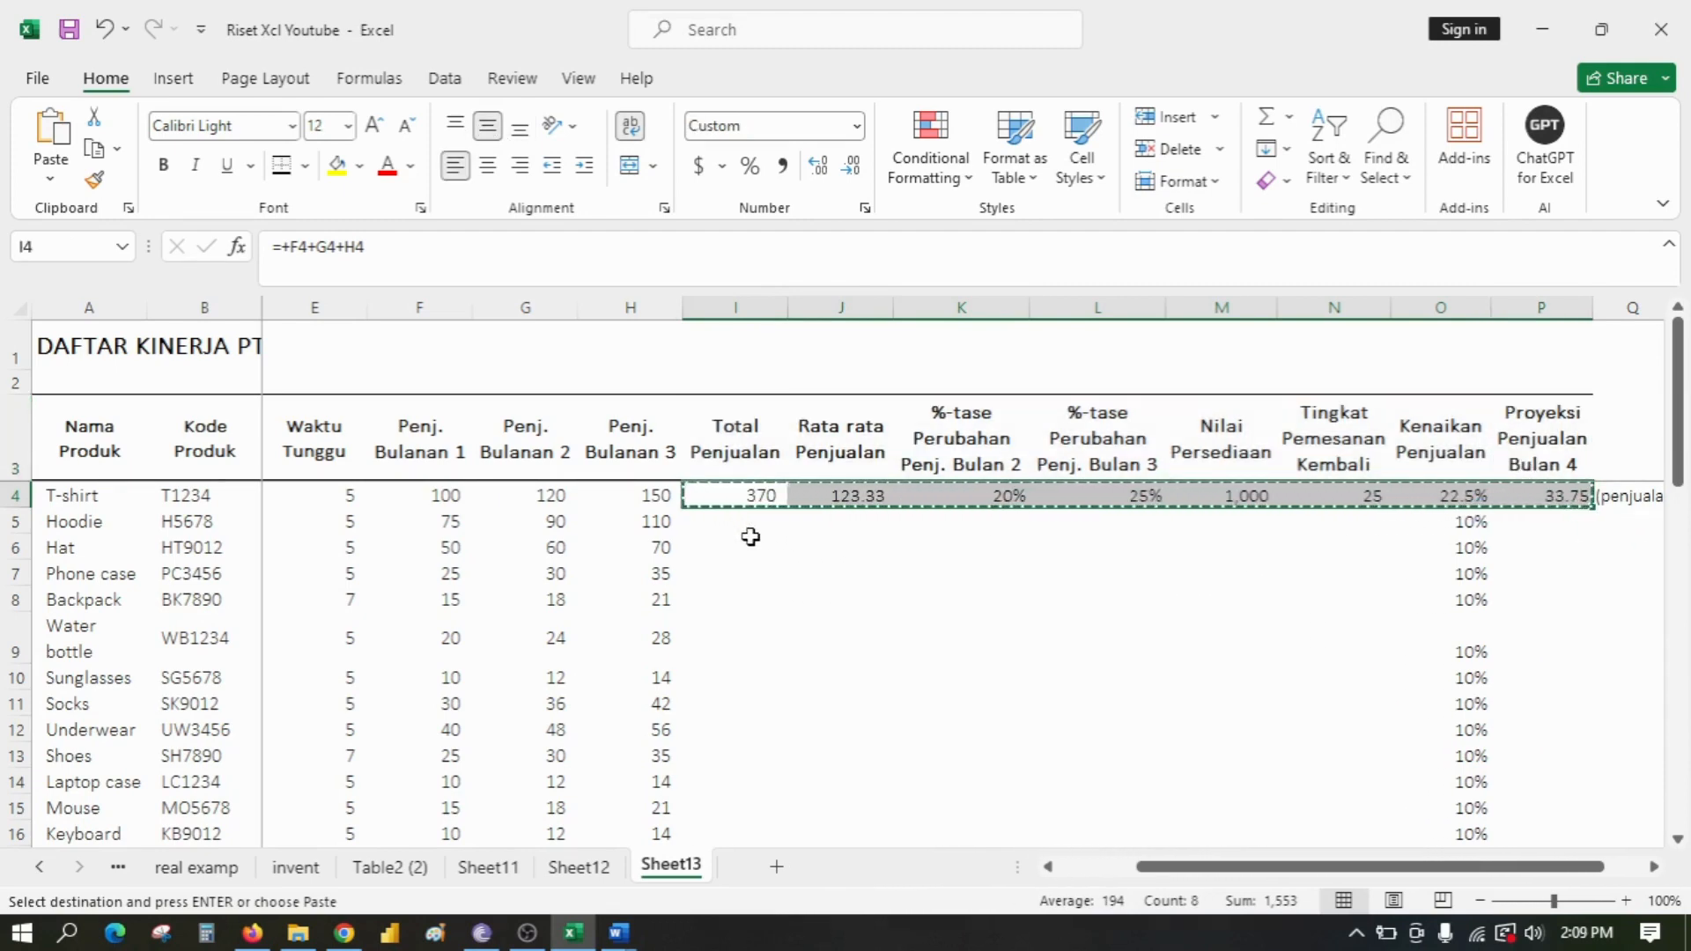
Step: Paste the copied T-shirt formulas into I4:P29 for every product down to the Smartwatch row
{"action": "scroll", "coordinate": [753, 541], "scroll_direction": "down", "scroll_amount": 4}
{"action": "scroll", "coordinate": [754, 544], "scroll_direction": "down", "scroll_amount": 4}
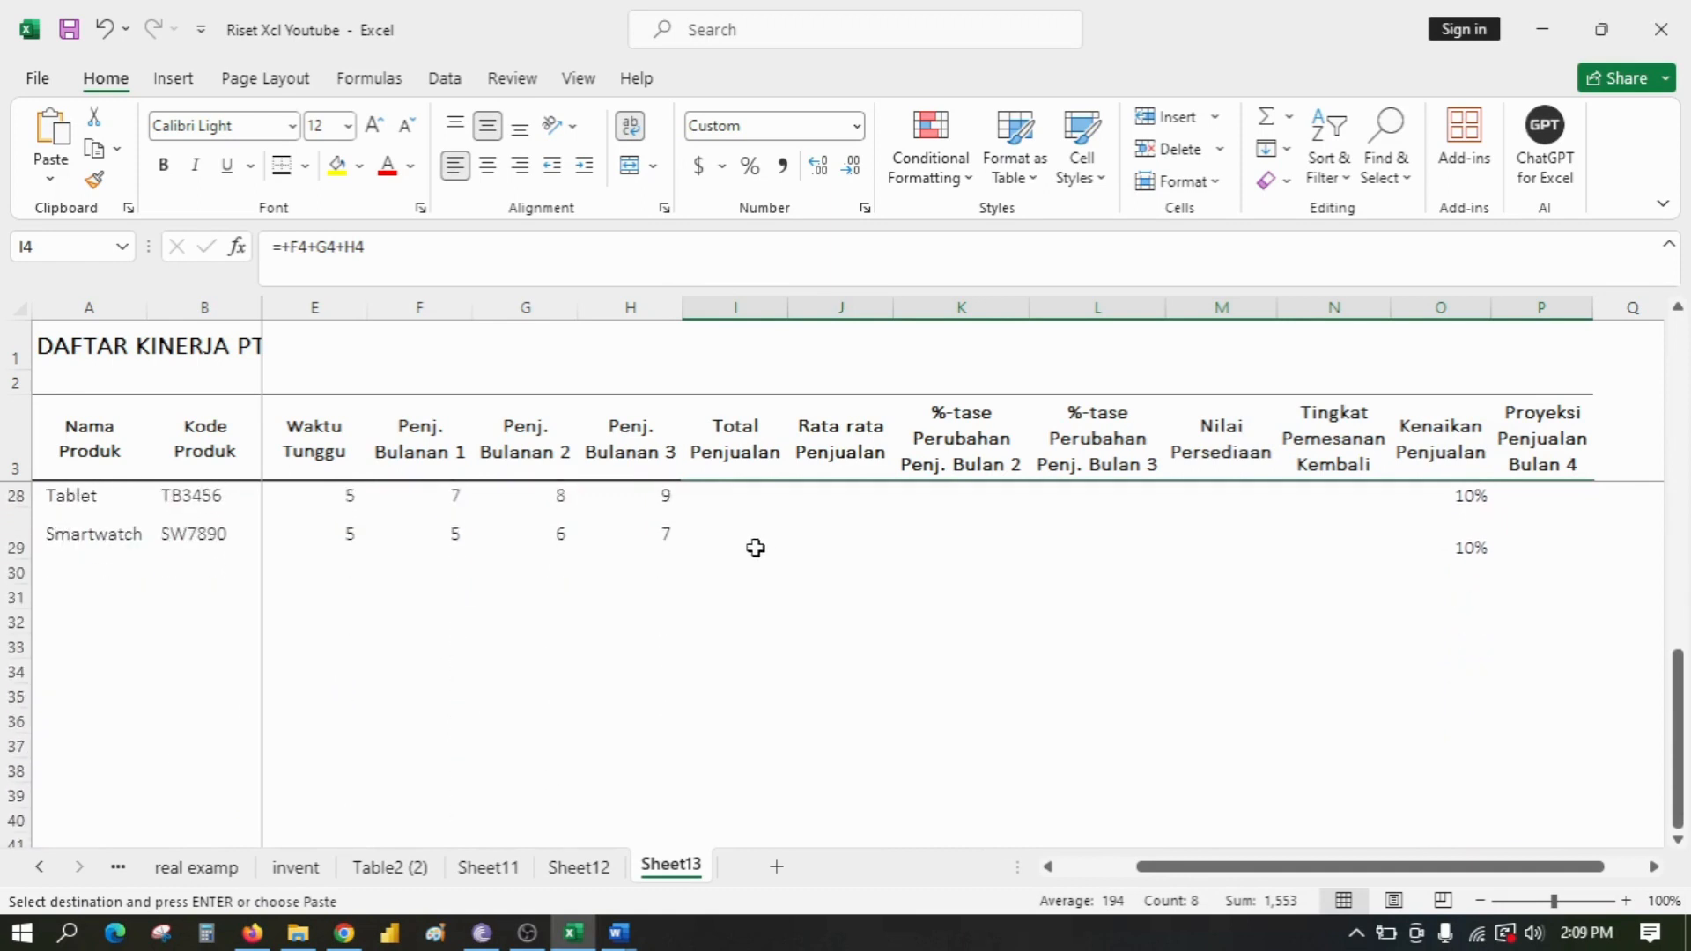
{"action": "scroll", "coordinate": [755, 548], "scroll_direction": "up", "scroll_amount": 8}
{"action": "mouse_move", "coordinate": [736, 495]}
{"action": "left_mouse_down"}
{"action": "mouse_move", "coordinate": [1577, 506]}
{"action": "mouse_move", "coordinate": [1577, 847]}
{"action": "mouse_move", "coordinate": [1576, 715]}
{"action": "mouse_move", "coordinate": [1577, 759]}
{"action": "left_mouse_up"}
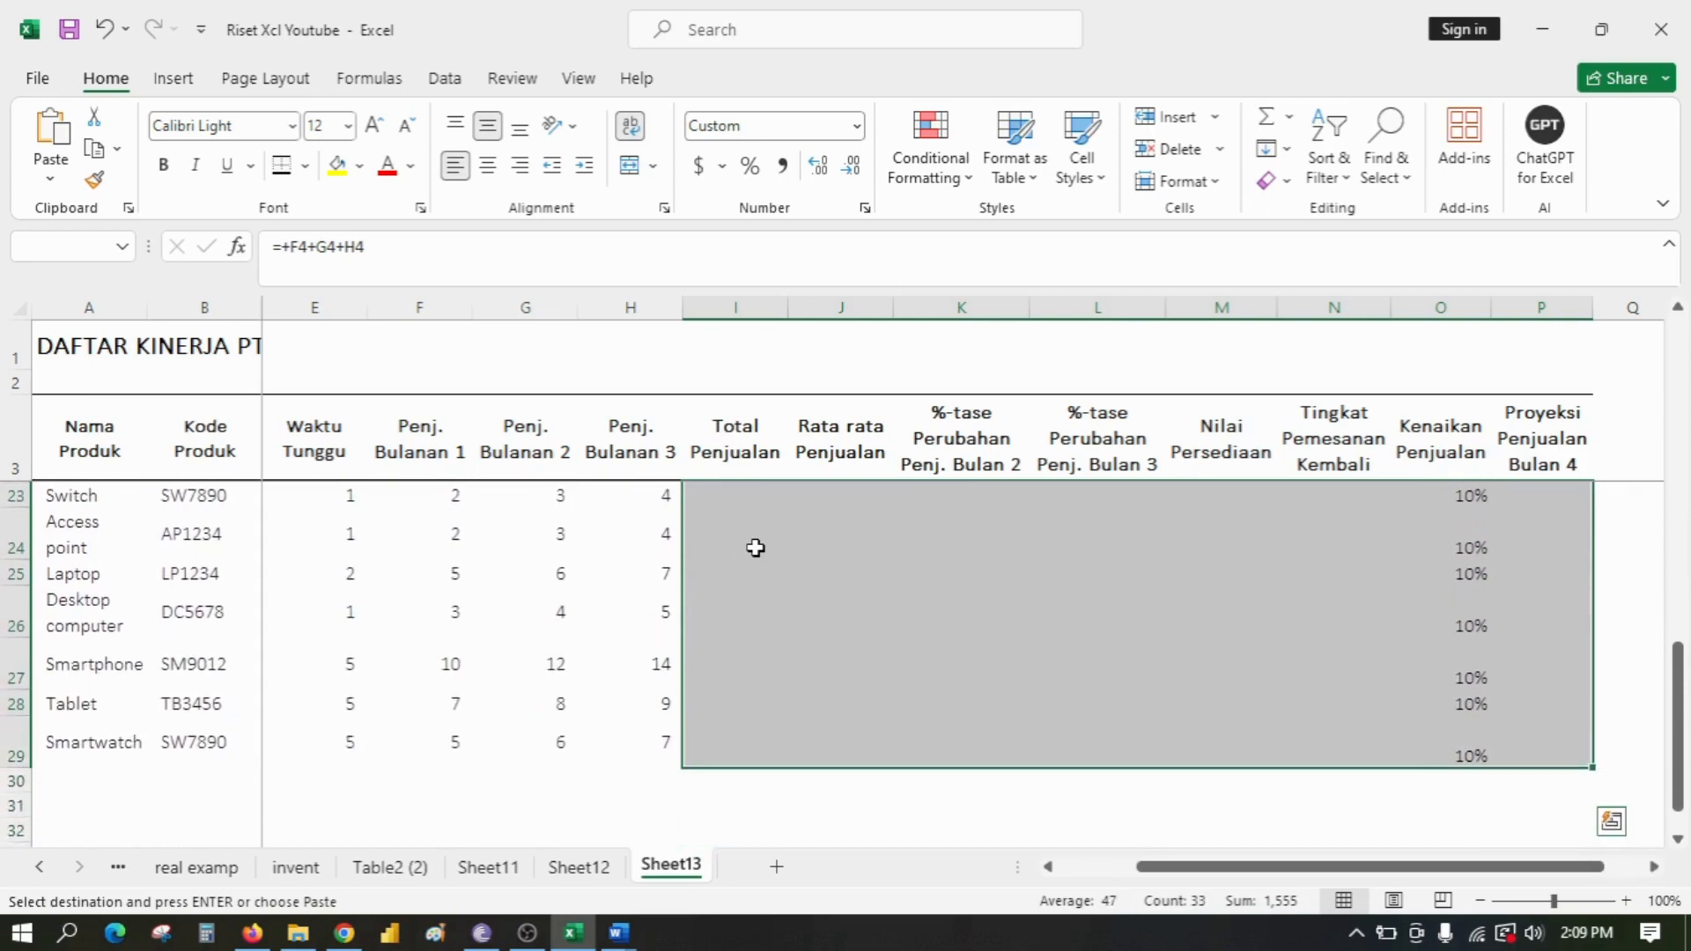
{"action": "key", "text": "ctrl+v"}
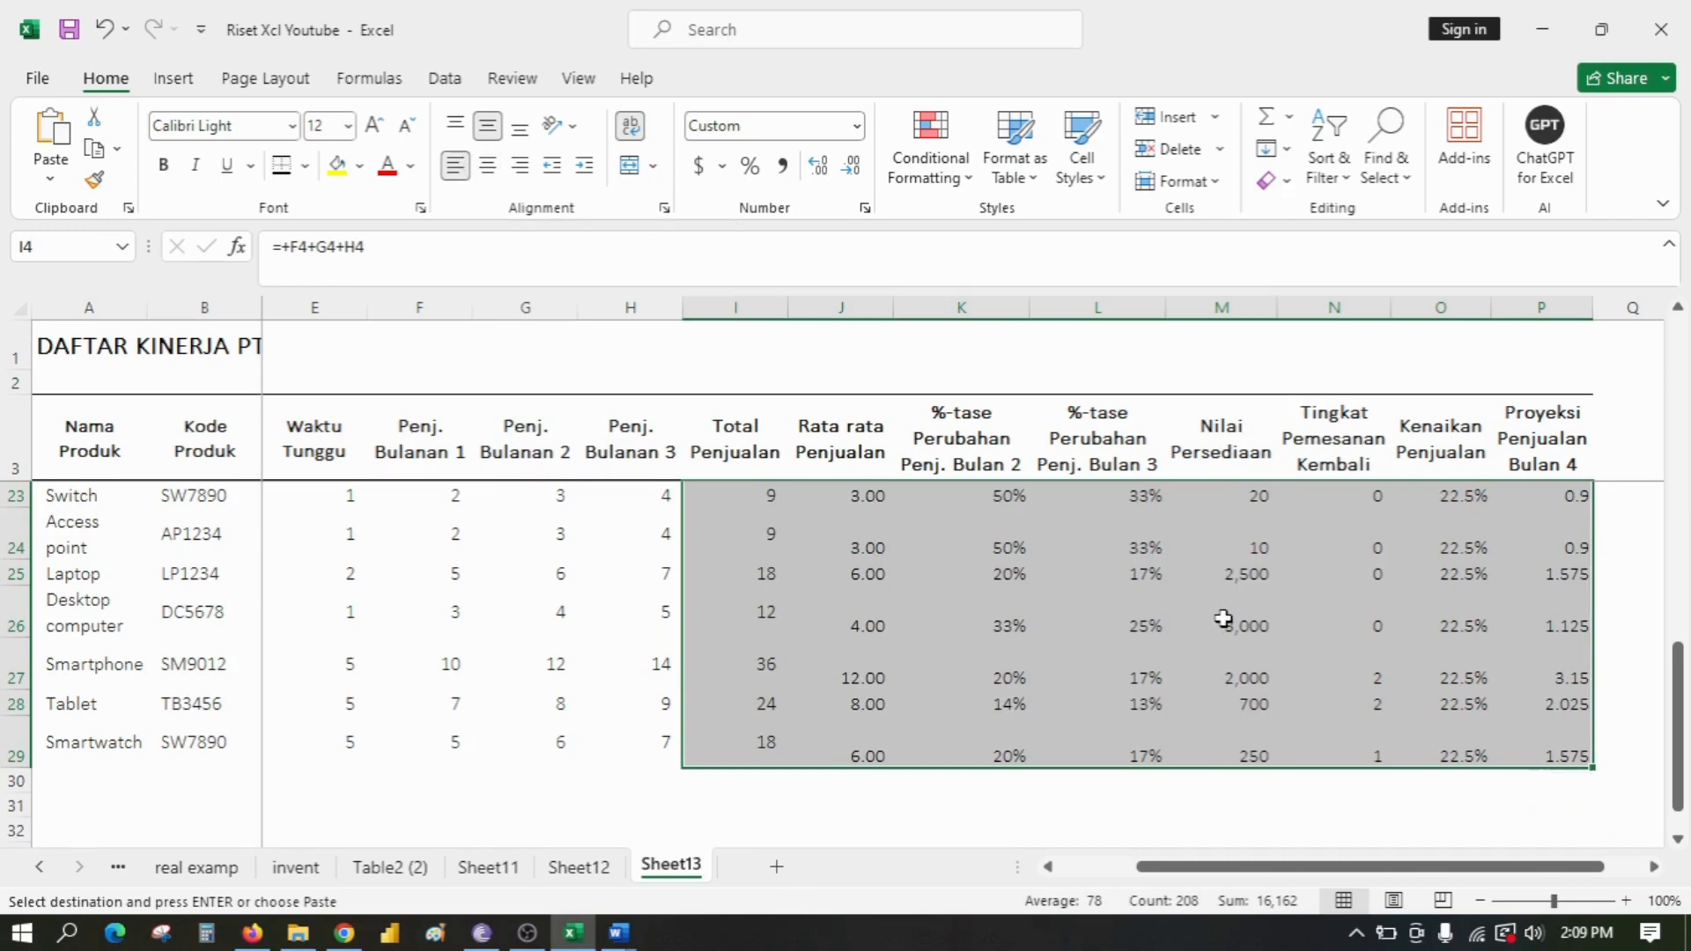
Step: Examine the pasted results across all product rows and the formulas in cells L7 and J4
{"action": "scroll", "coordinate": [1142, 564], "scroll_direction": "up", "scroll_amount": 6}
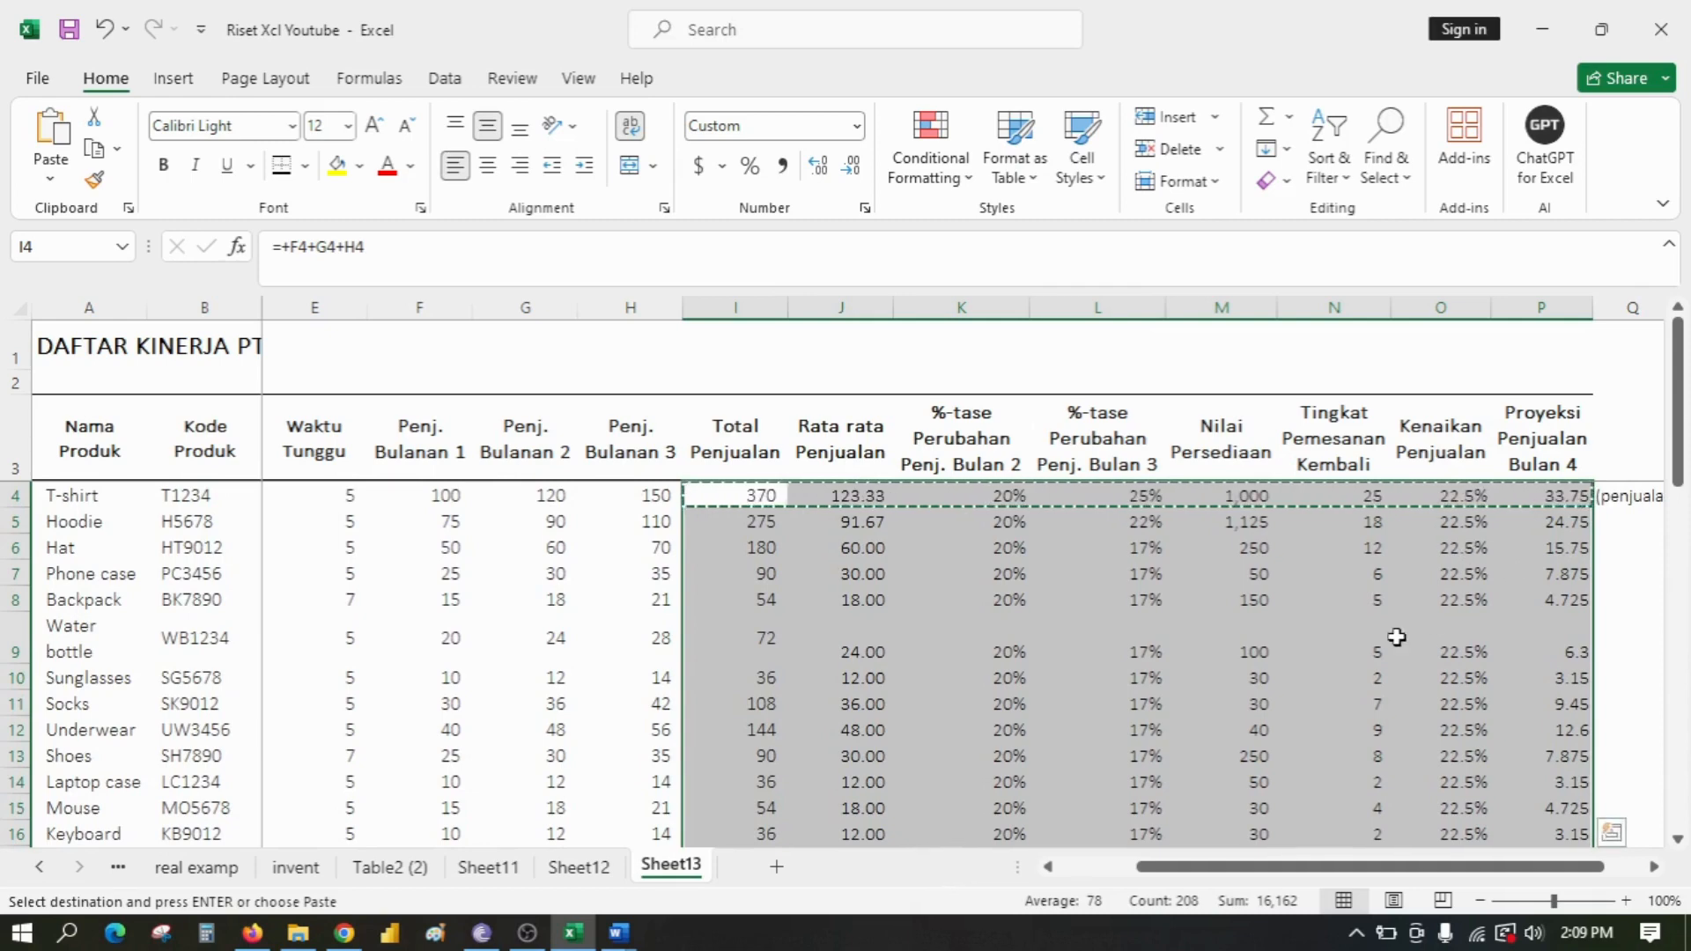
{"action": "scroll", "coordinate": [1366, 633], "scroll_direction": "down", "scroll_amount": 1}
{"action": "scroll", "coordinate": [1365, 632], "scroll_direction": "down", "scroll_amount": 6}
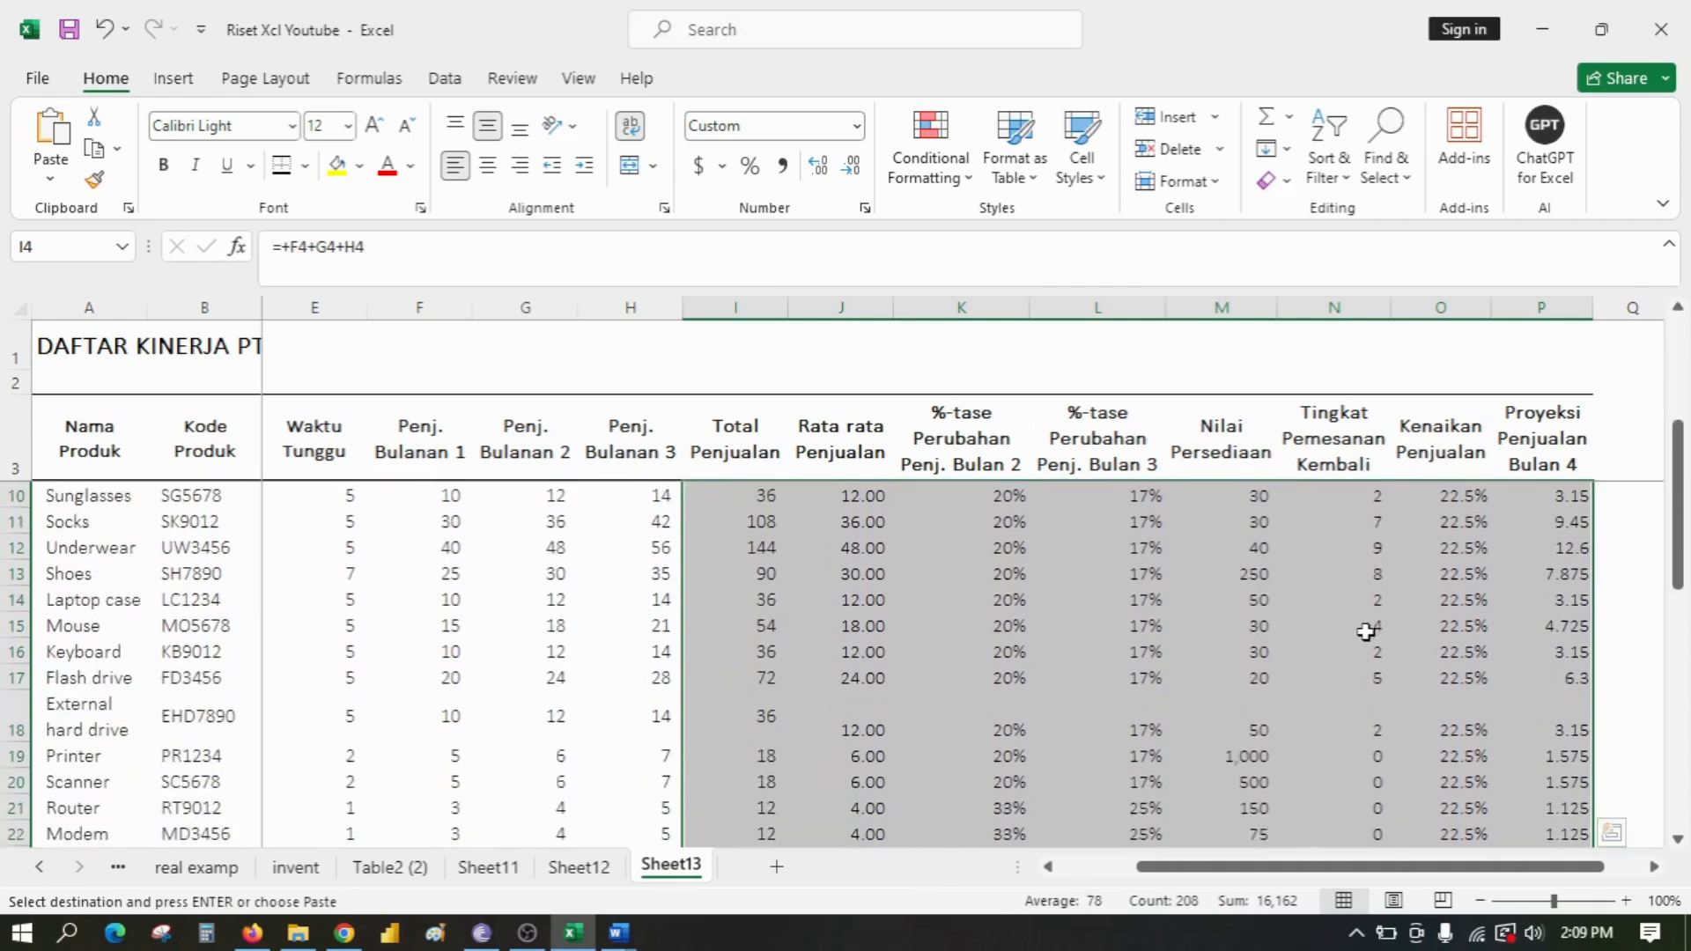
{"action": "scroll", "coordinate": [1363, 631], "scroll_direction": "down", "scroll_amount": 2}
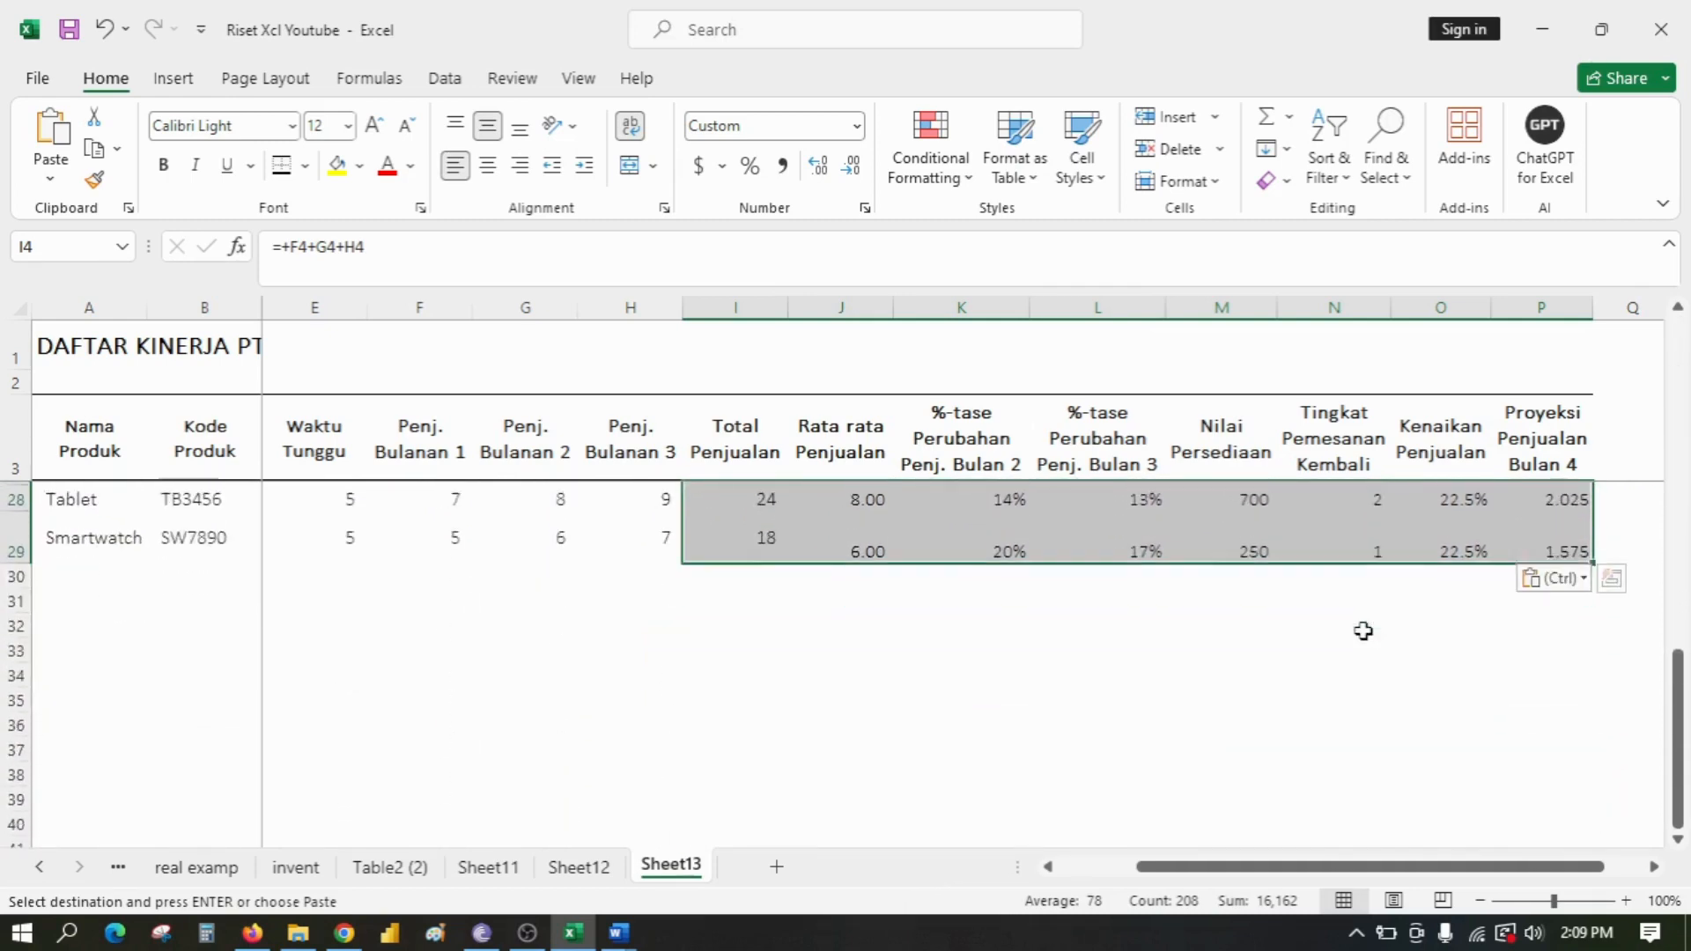
{"action": "scroll", "coordinate": [1363, 631], "scroll_direction": "up", "scroll_amount": 7}
{"action": "scroll", "coordinate": [1363, 631], "scroll_direction": "up", "scroll_amount": 2}
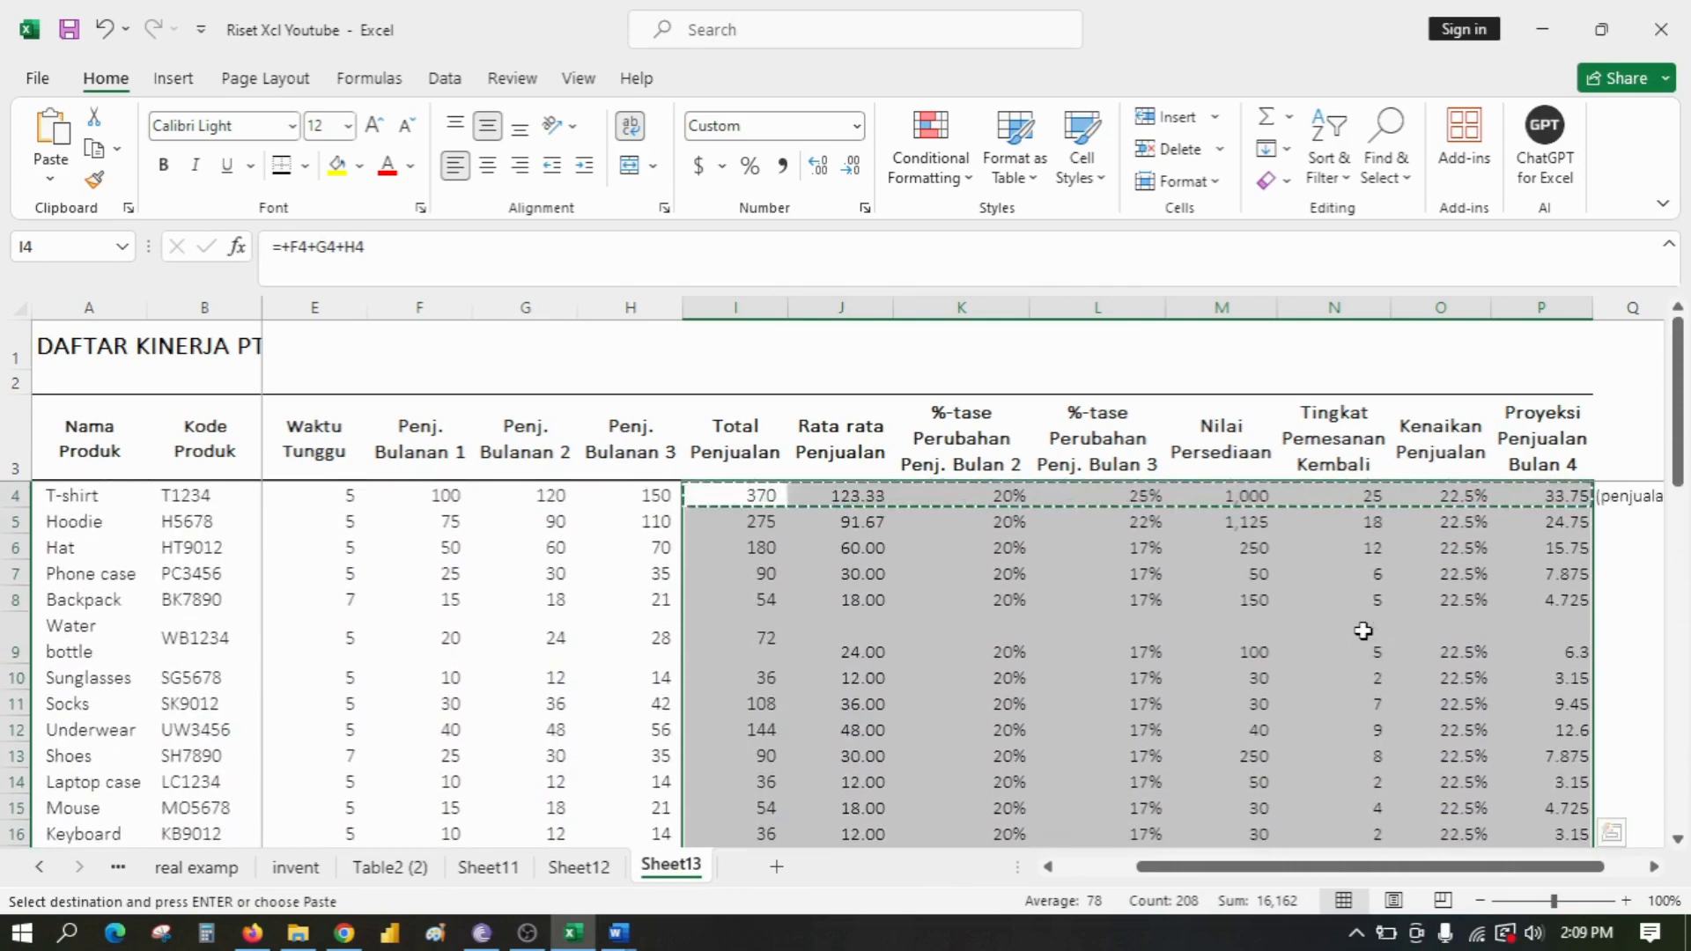
{"action": "left_click", "coordinate": [1142, 574]}
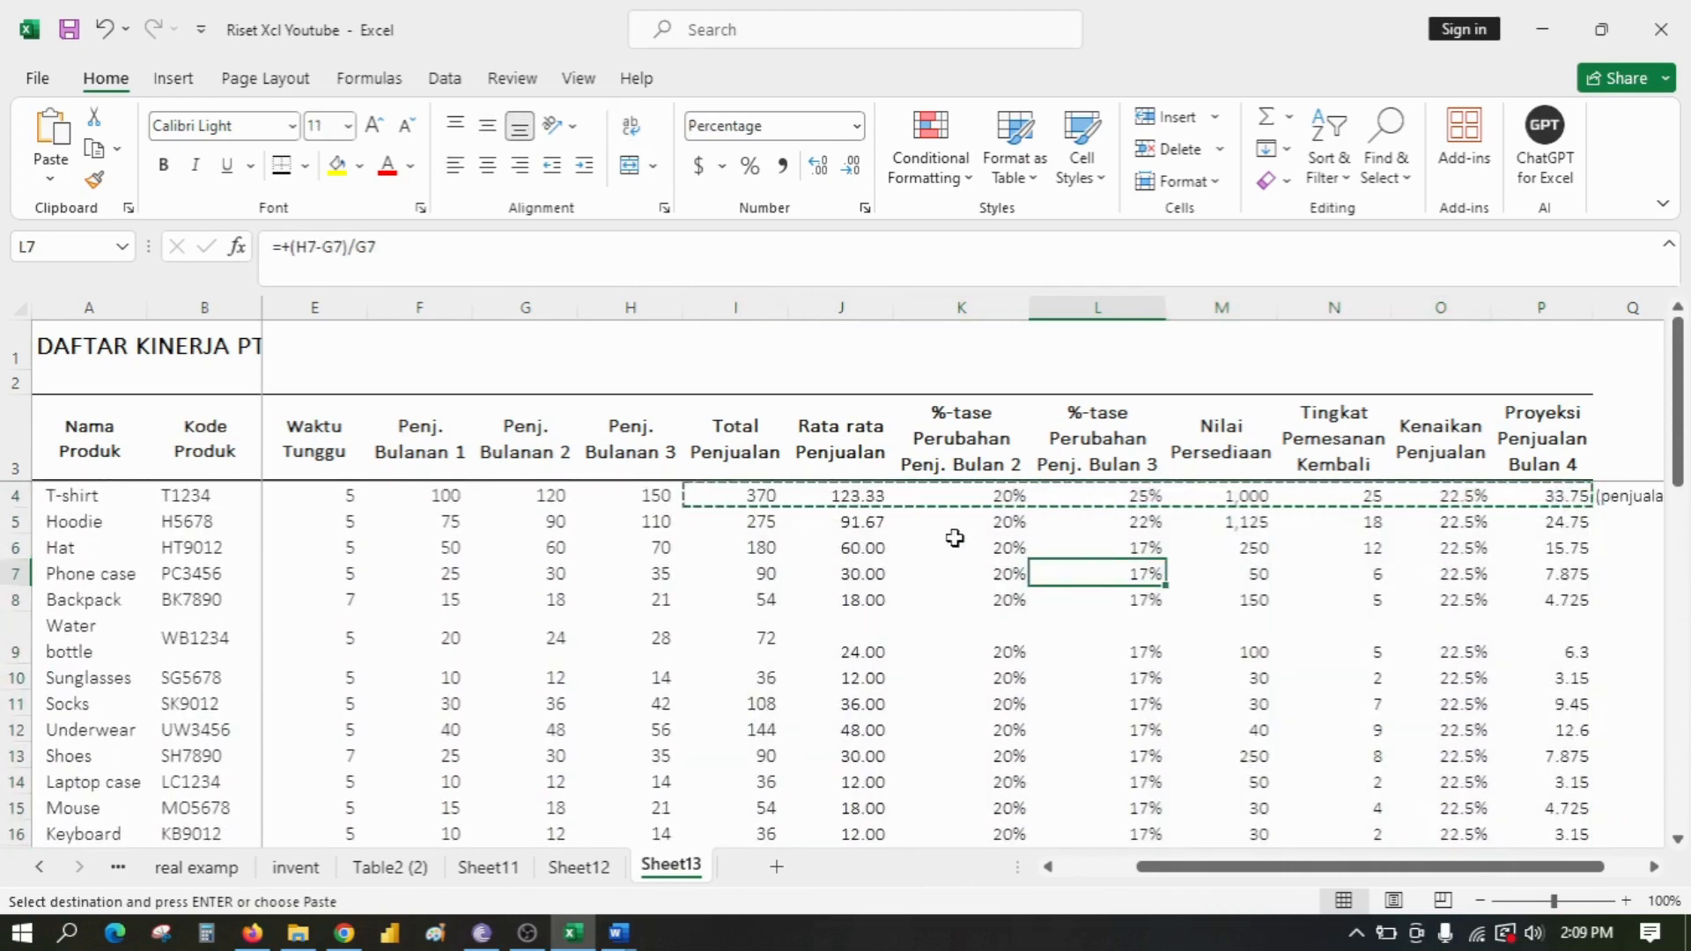
{"action": "left_click", "coordinate": [851, 501]}
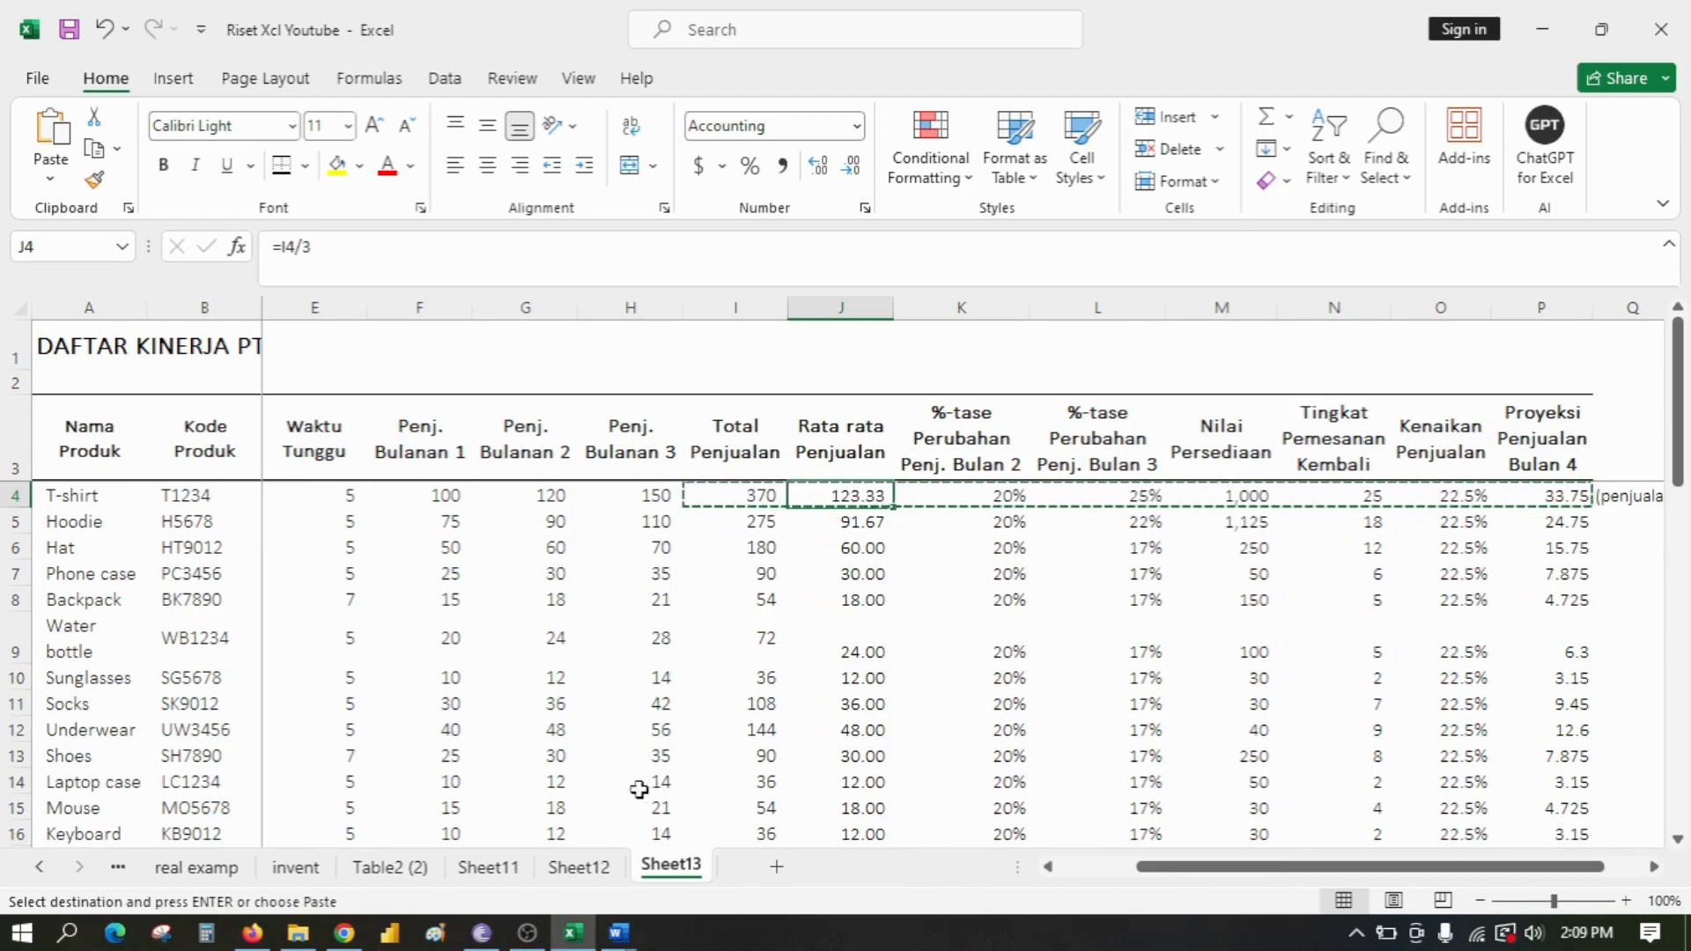
{"action": "left_click", "coordinate": [349, 941]}
{"action": "left_click_drag", "start_coordinate": [349, 942], "coordinate": [871, 941]}
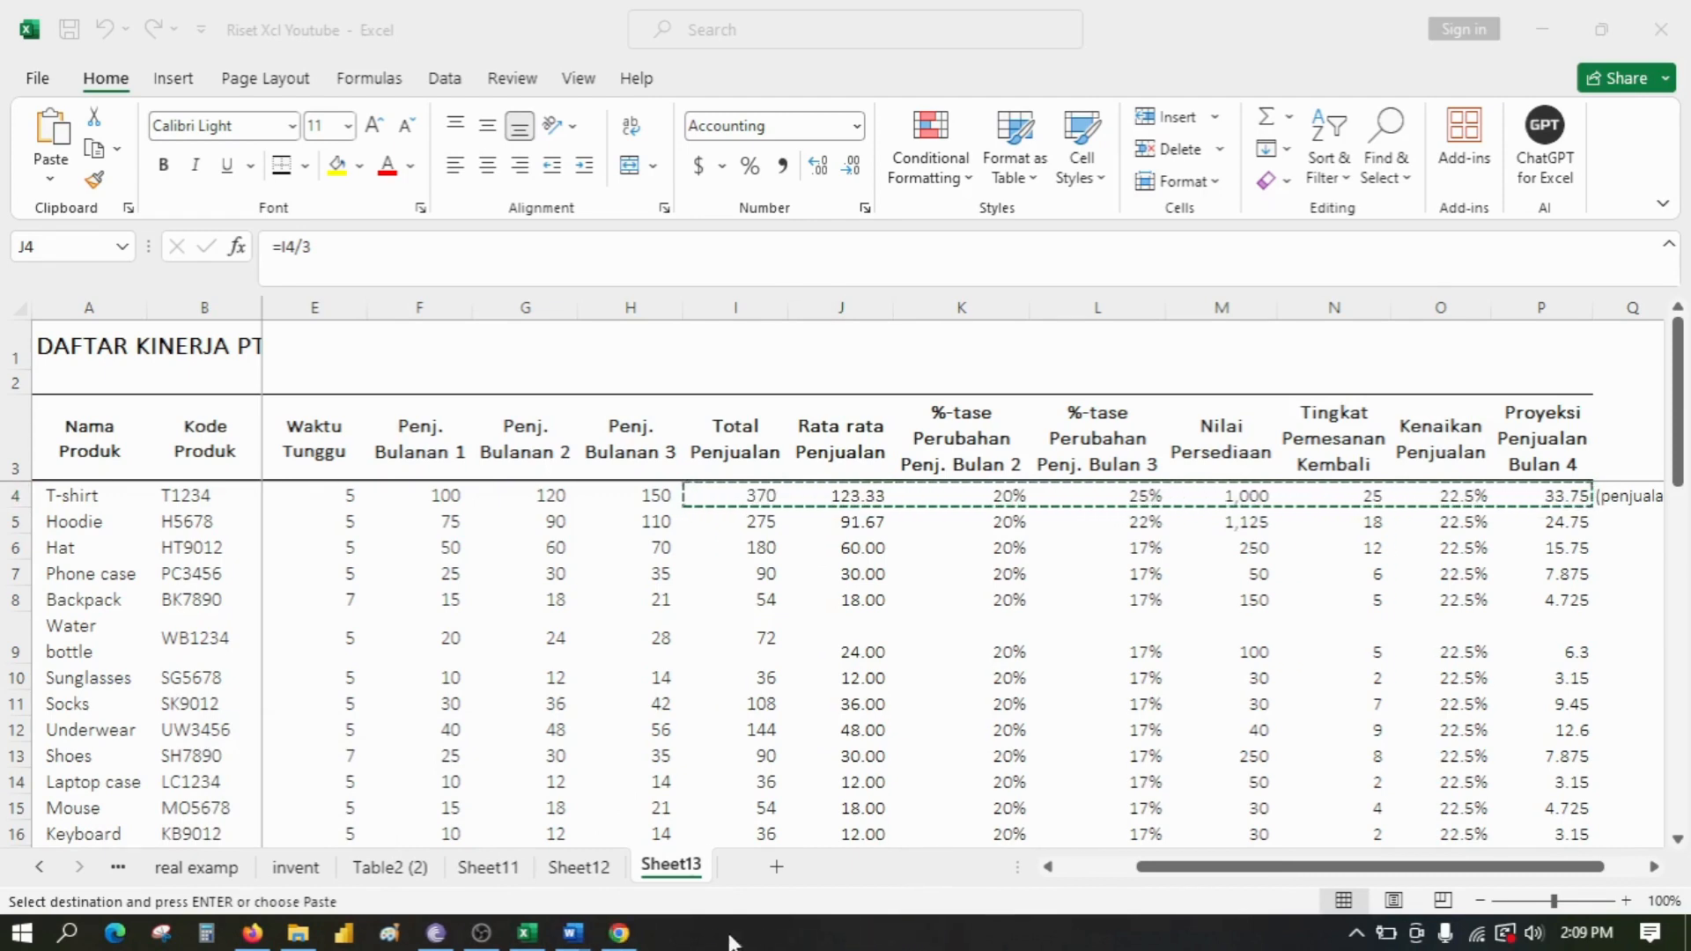
{"action": "left_click", "coordinate": [480, 935]}
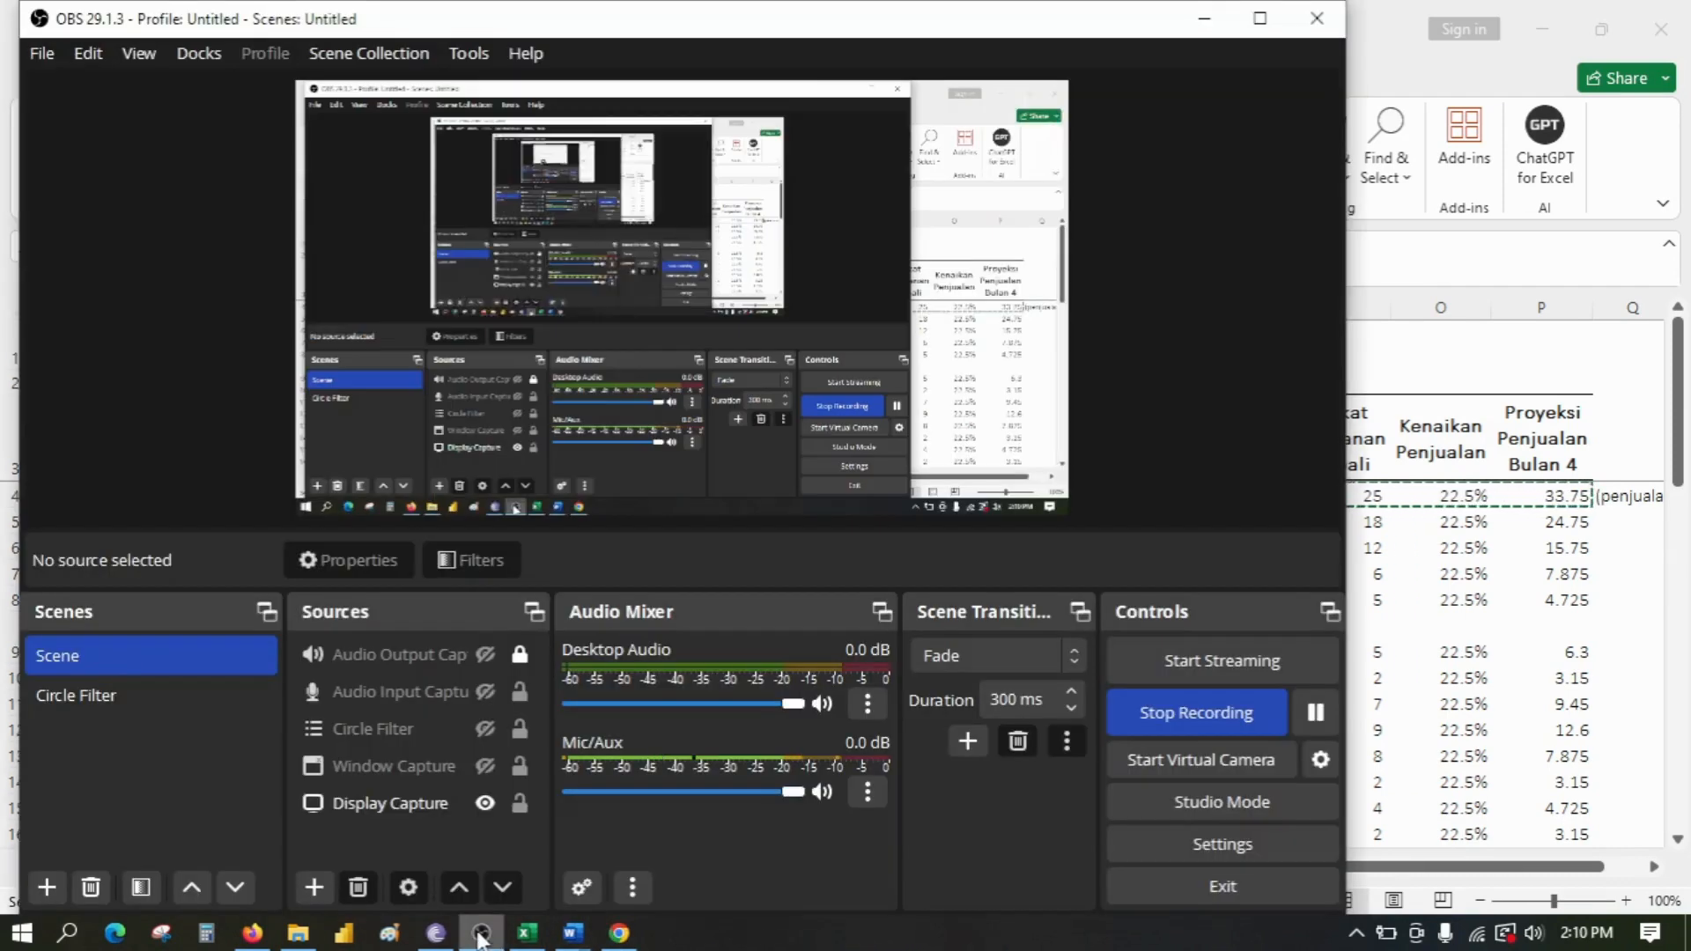